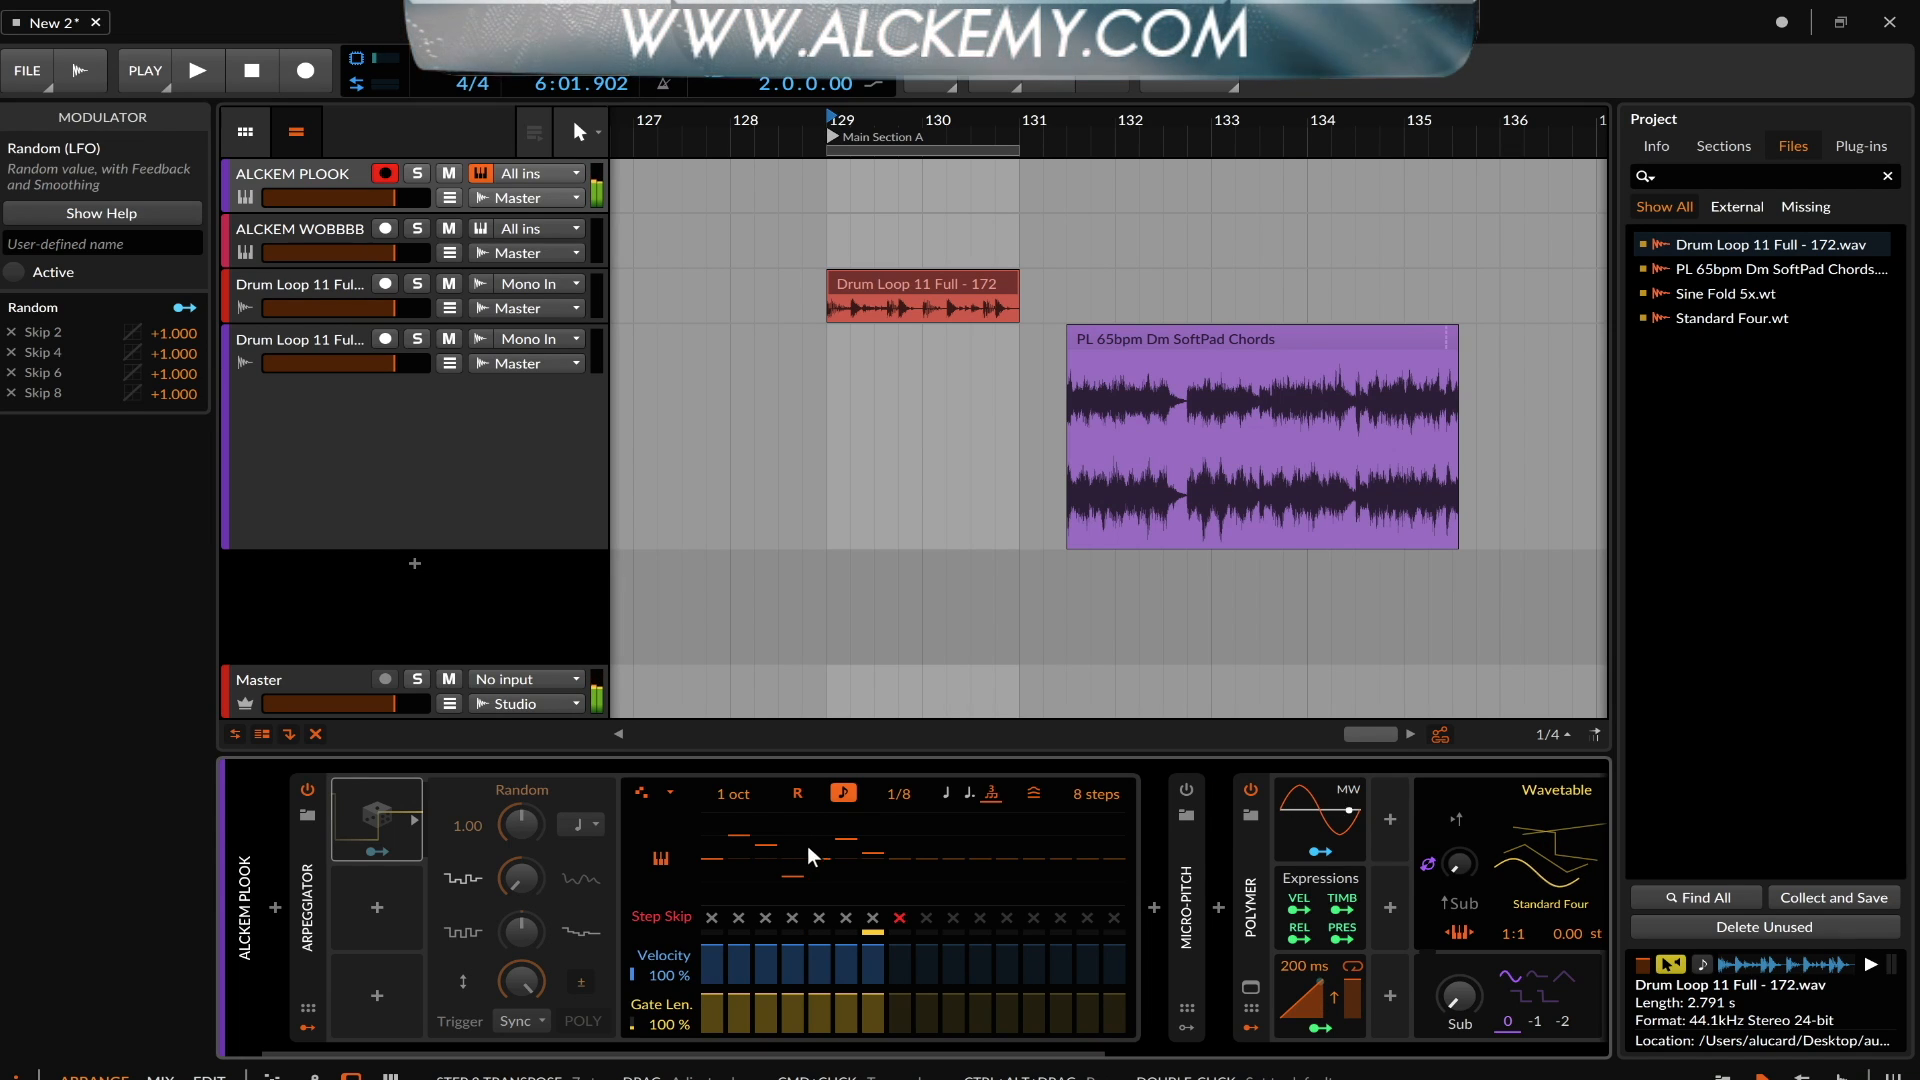
Skip steps 2, 4 and 6 in the Arpeggiator's pattern and activate its Random modulator
left_click(738, 916)
left_click(792, 916)
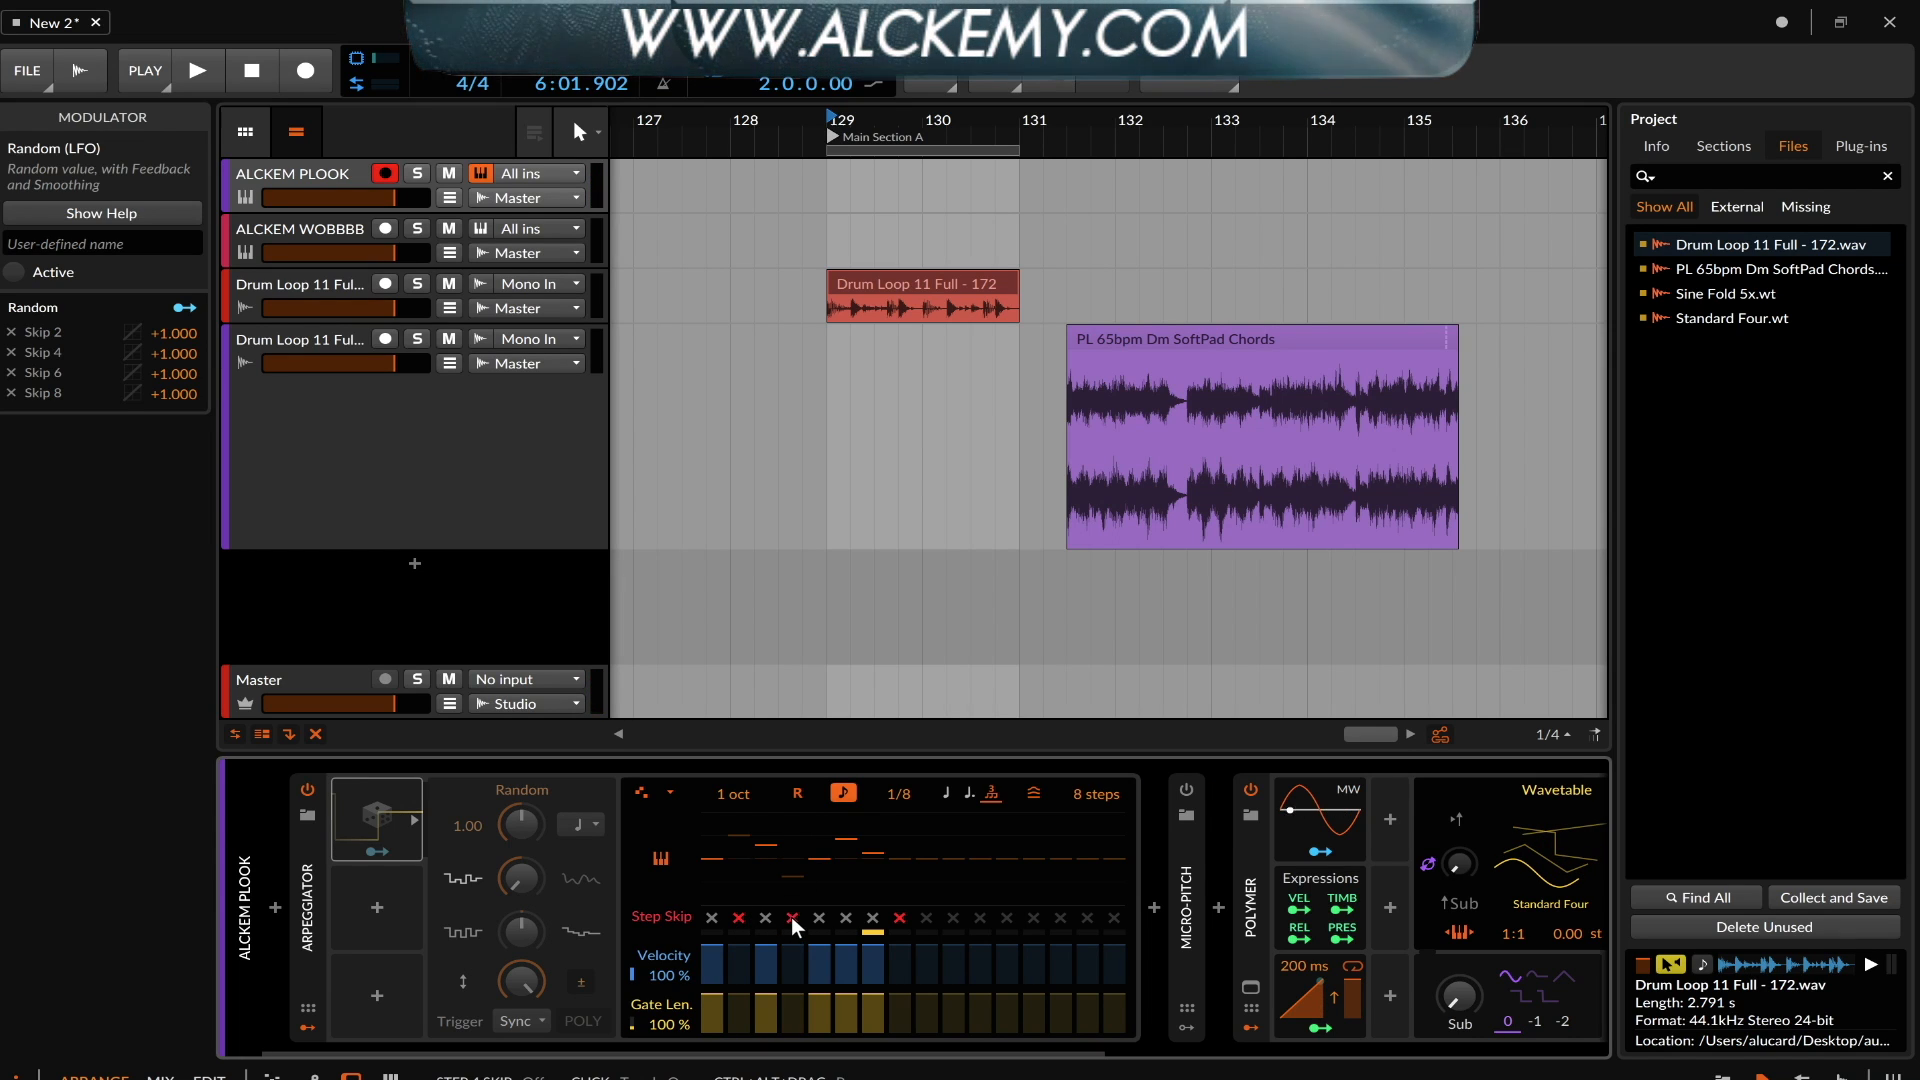
left_click(846, 916)
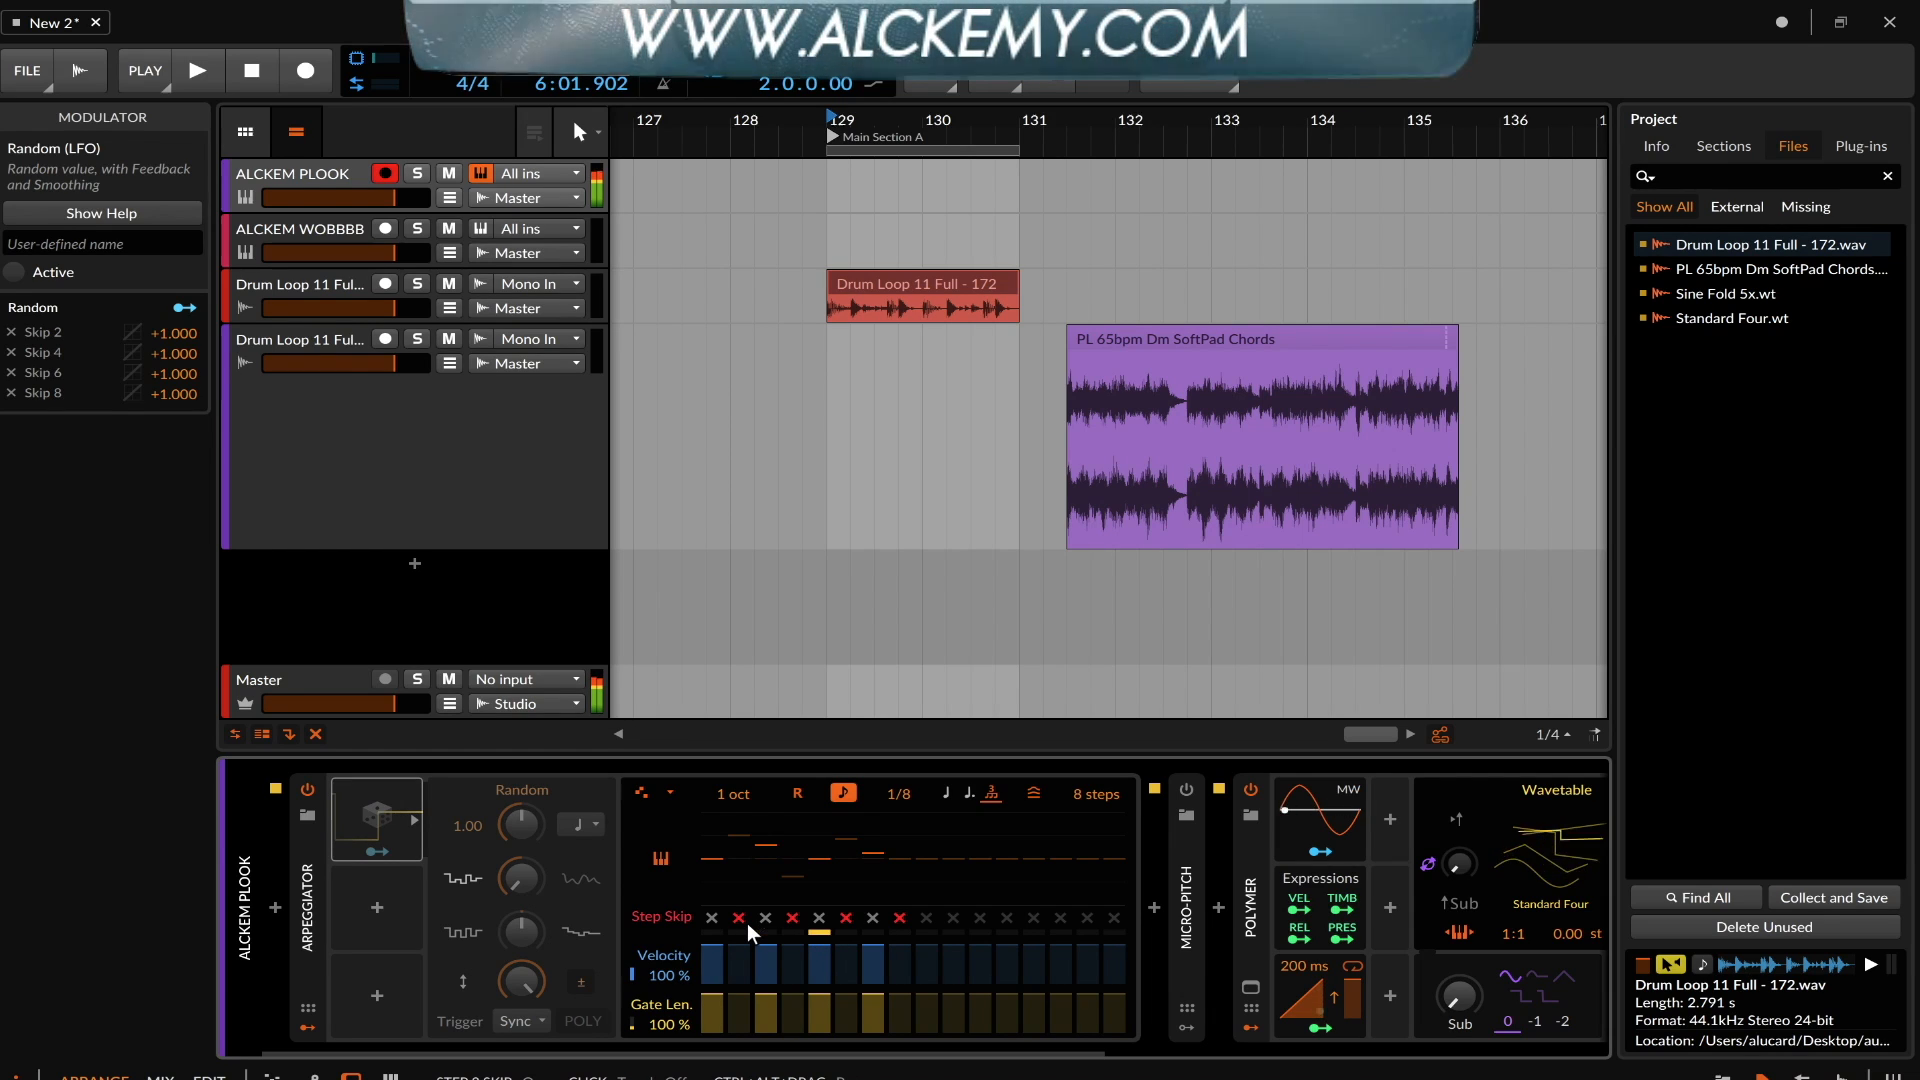
left_click(365, 808)
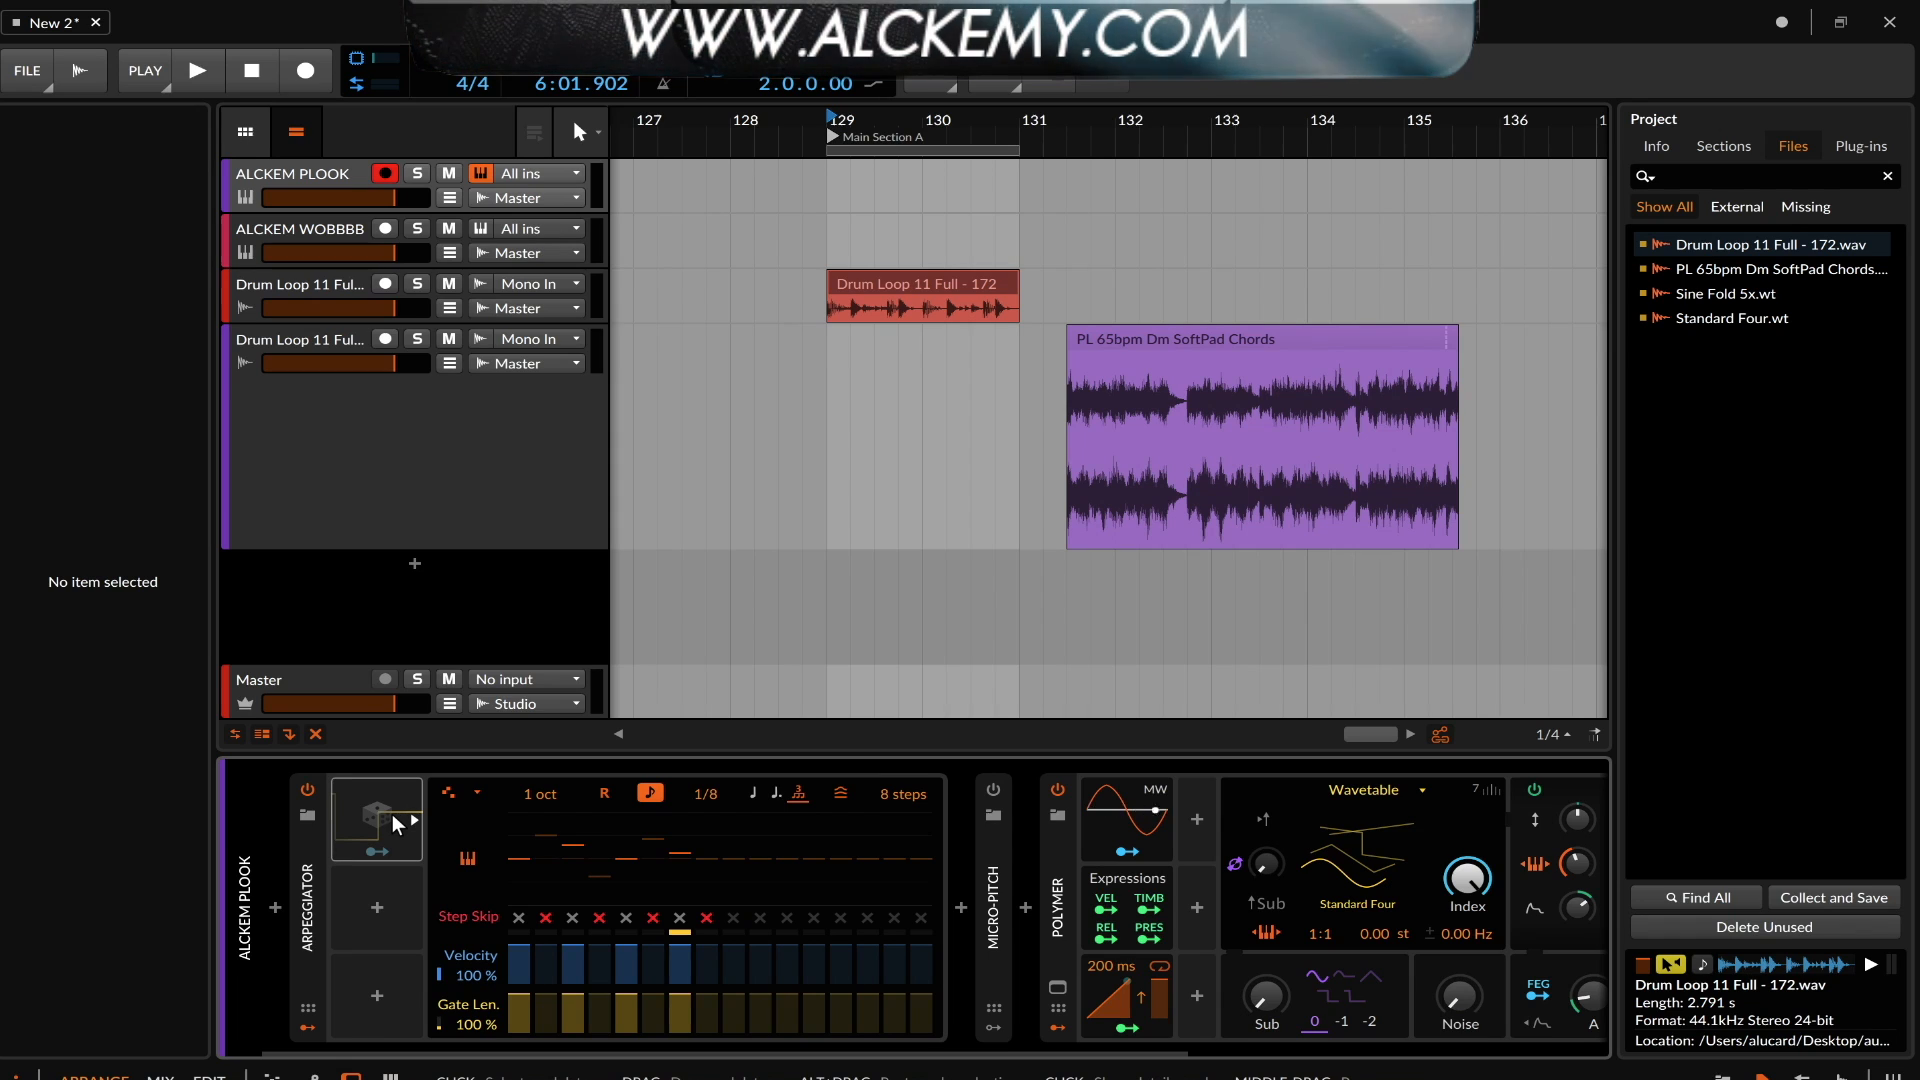
left_click(393, 822)
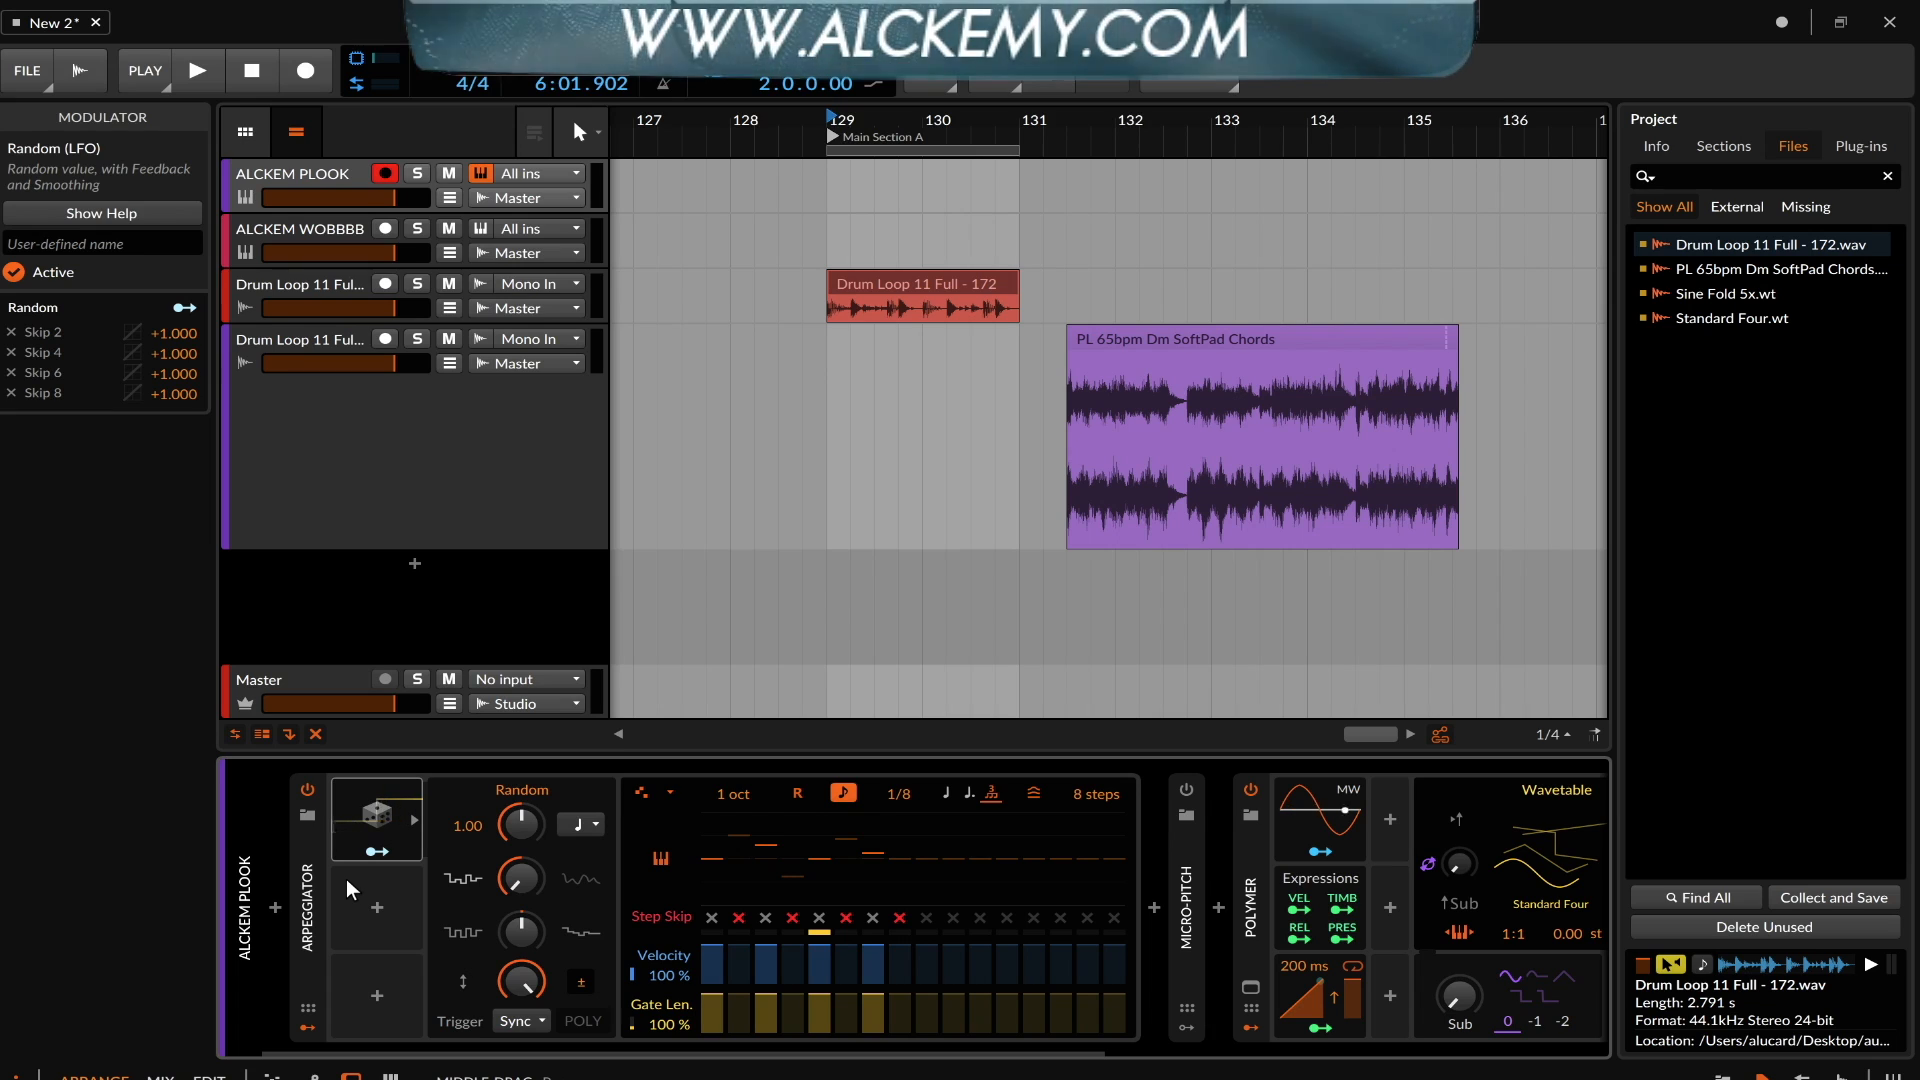
left_click(309, 845)
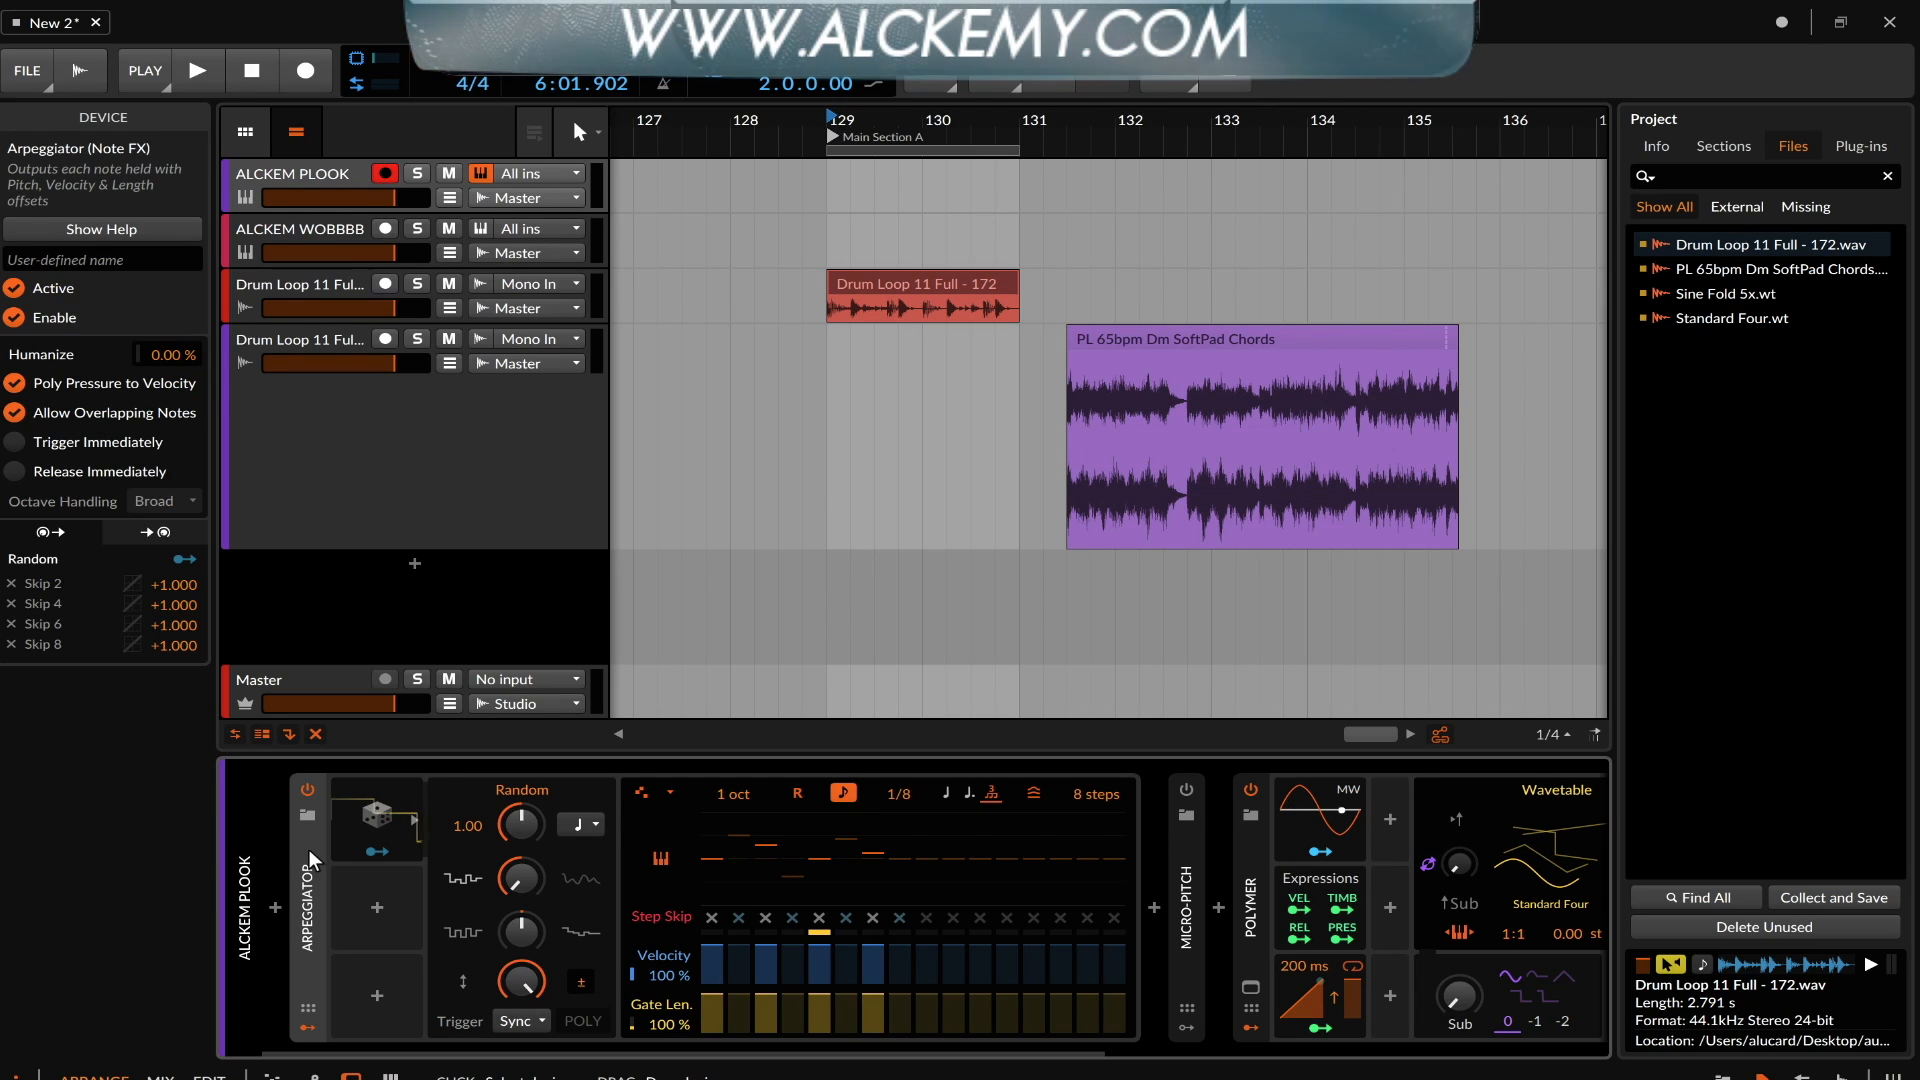
left_click(132, 580)
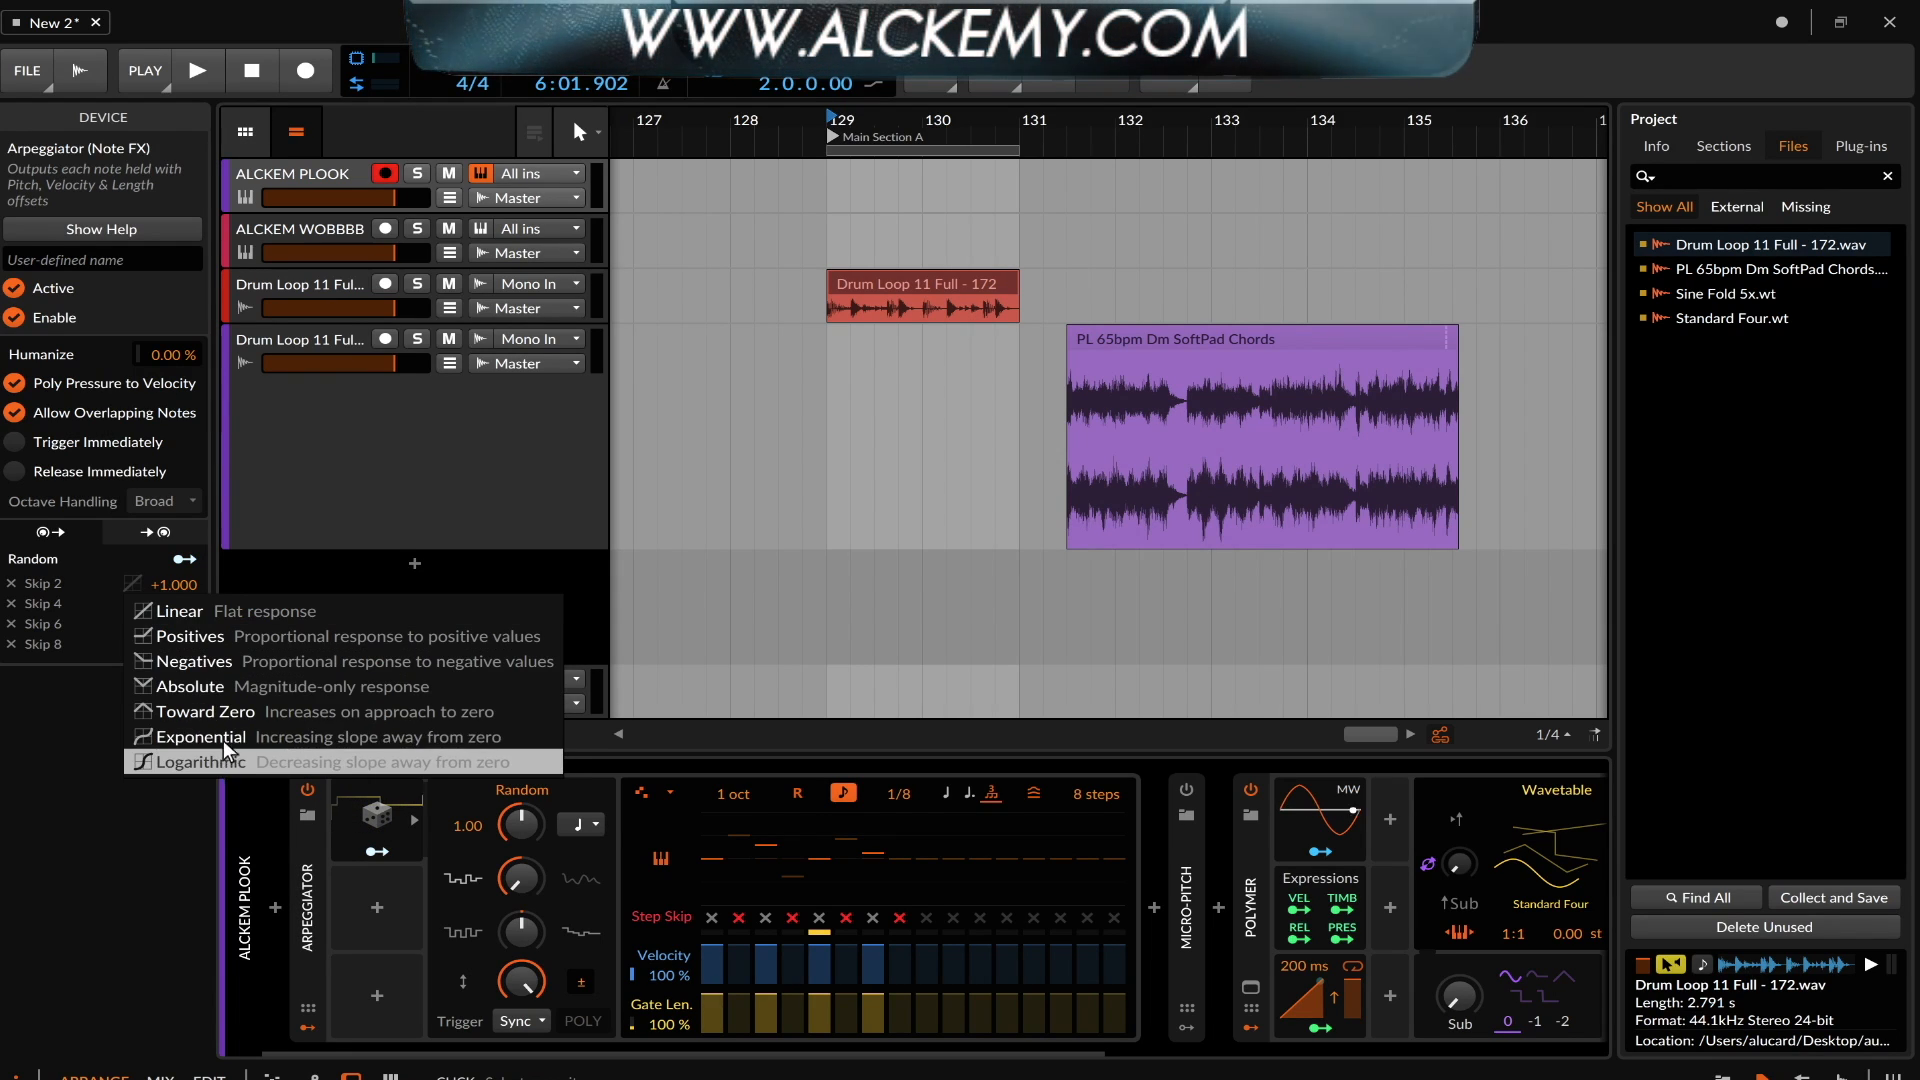
left_click(196, 640)
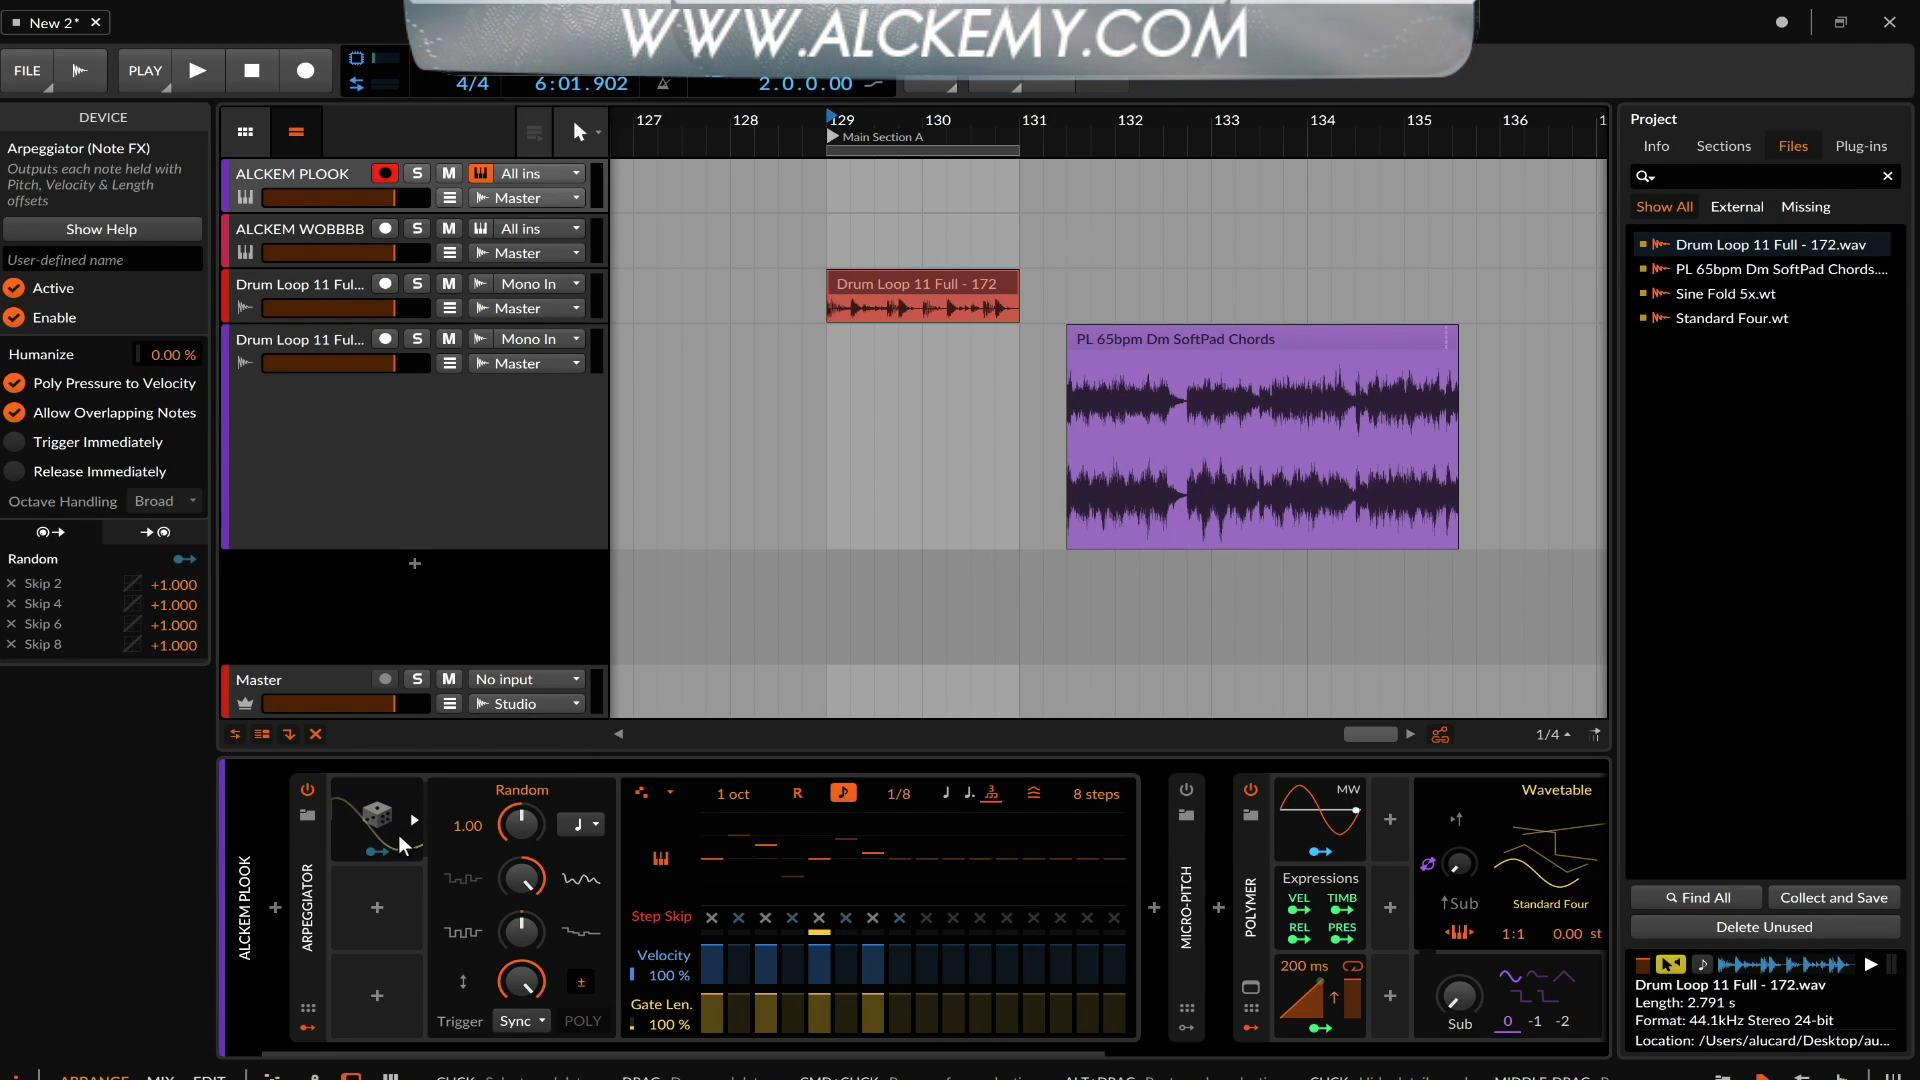
Raise the Random modulator's smoothing to maximum and check the curve options for the Skip 8 modulation
left_click(377, 851)
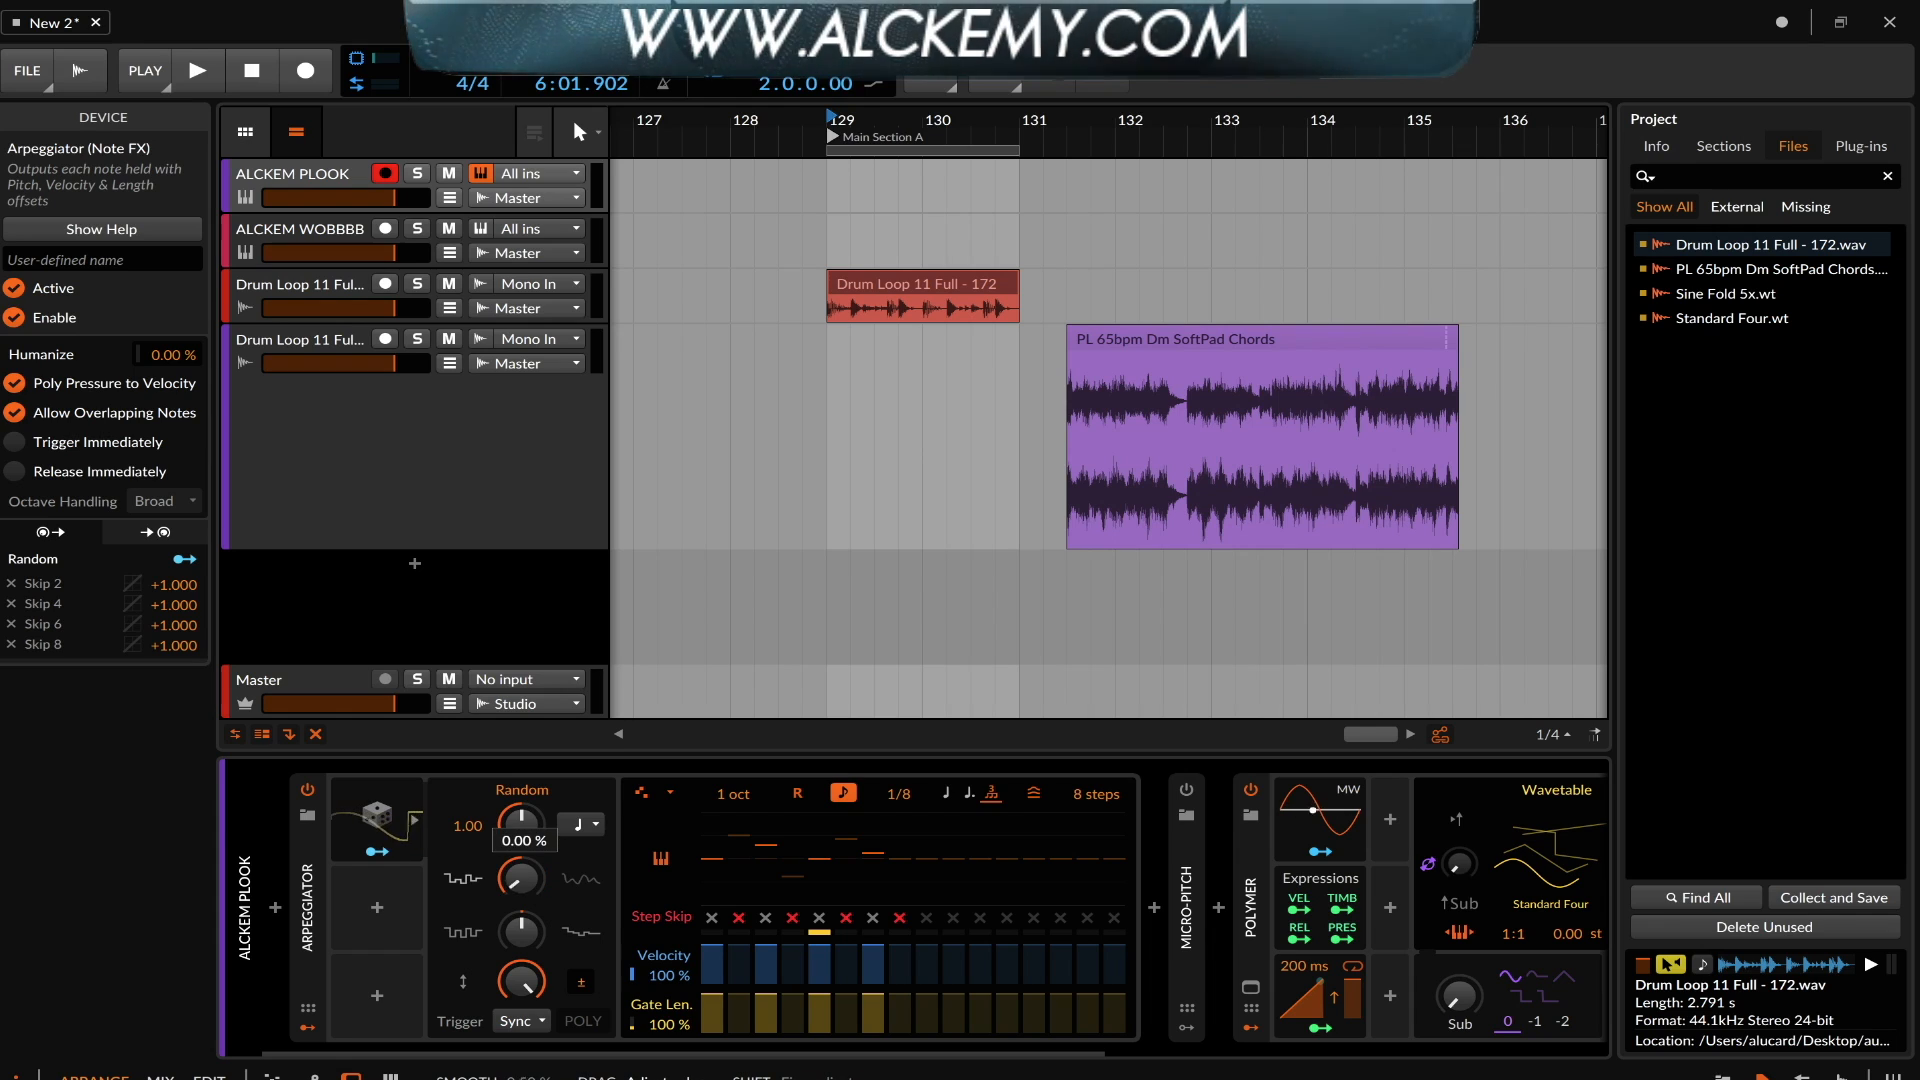
left_click_drag(510, 890, 510, 878)
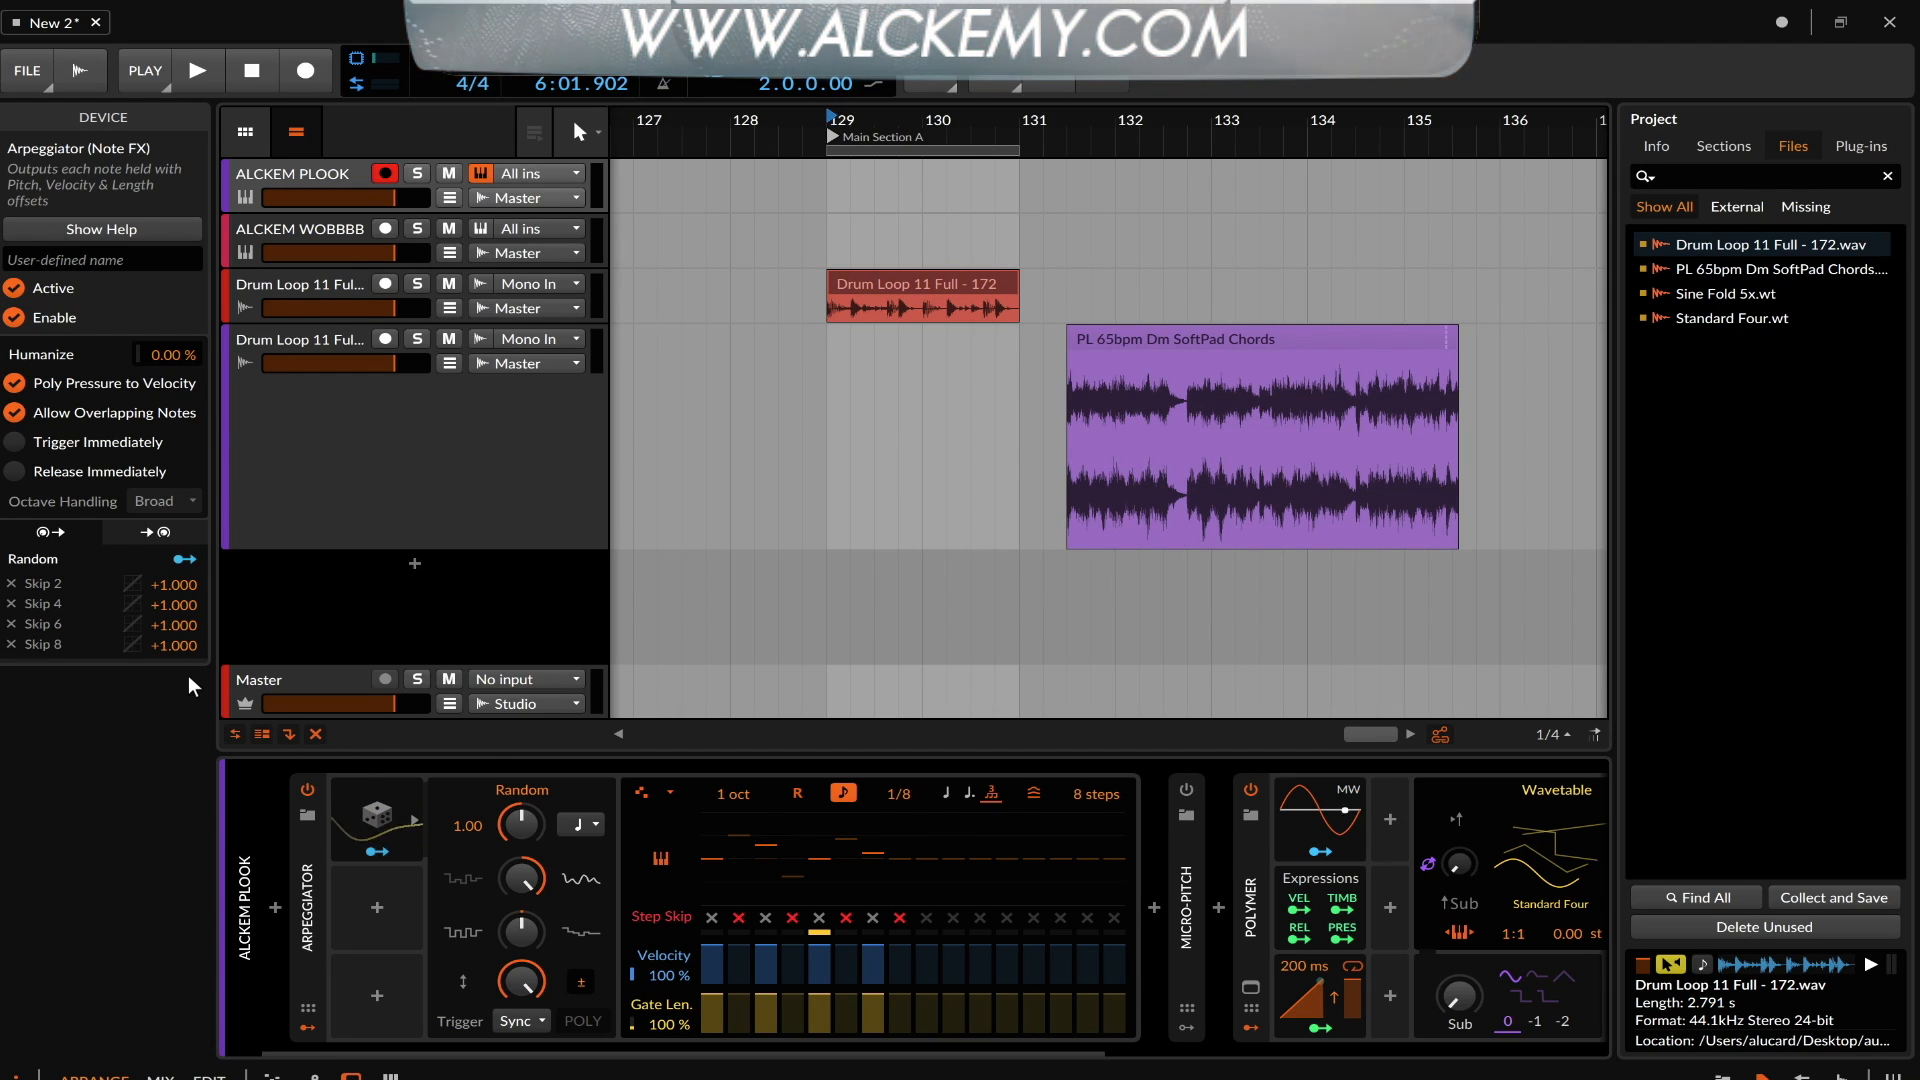
left_click(134, 644)
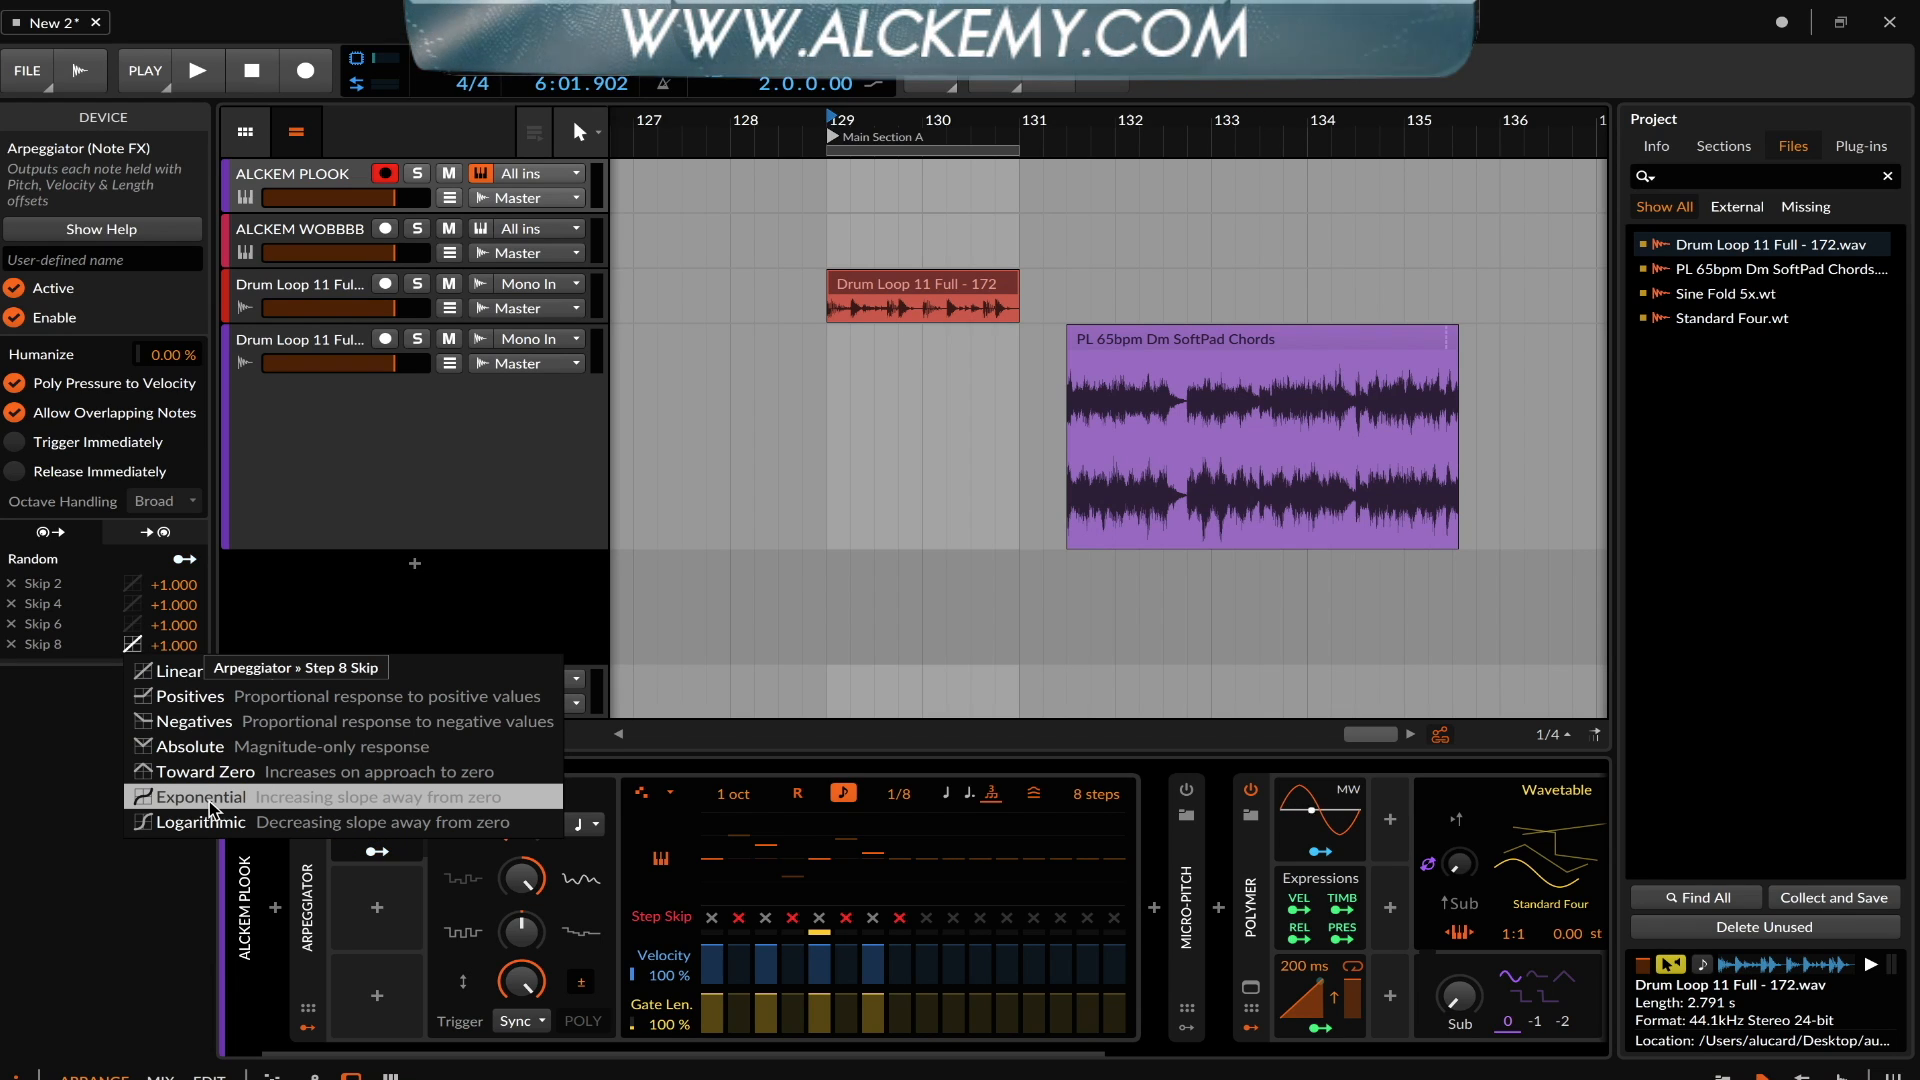
left_click(290, 905)
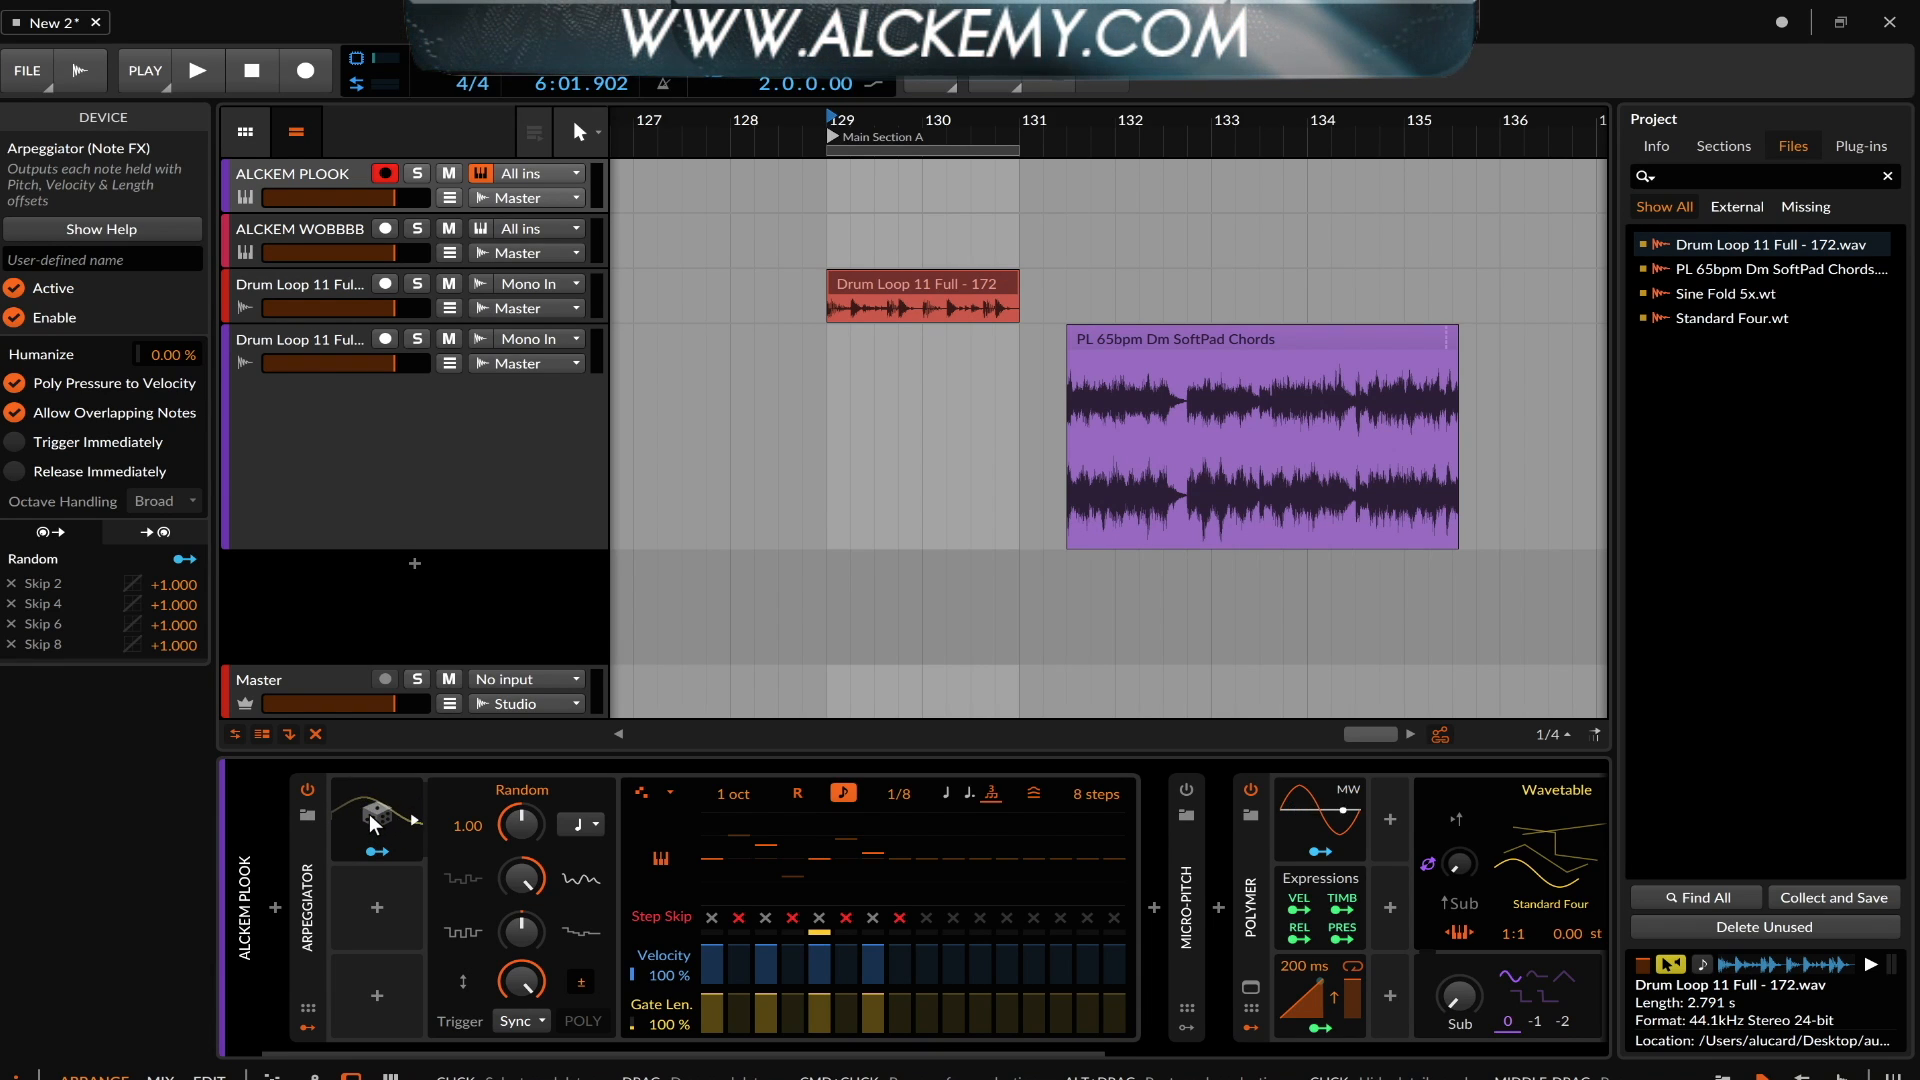
mouse_move(346, 842)
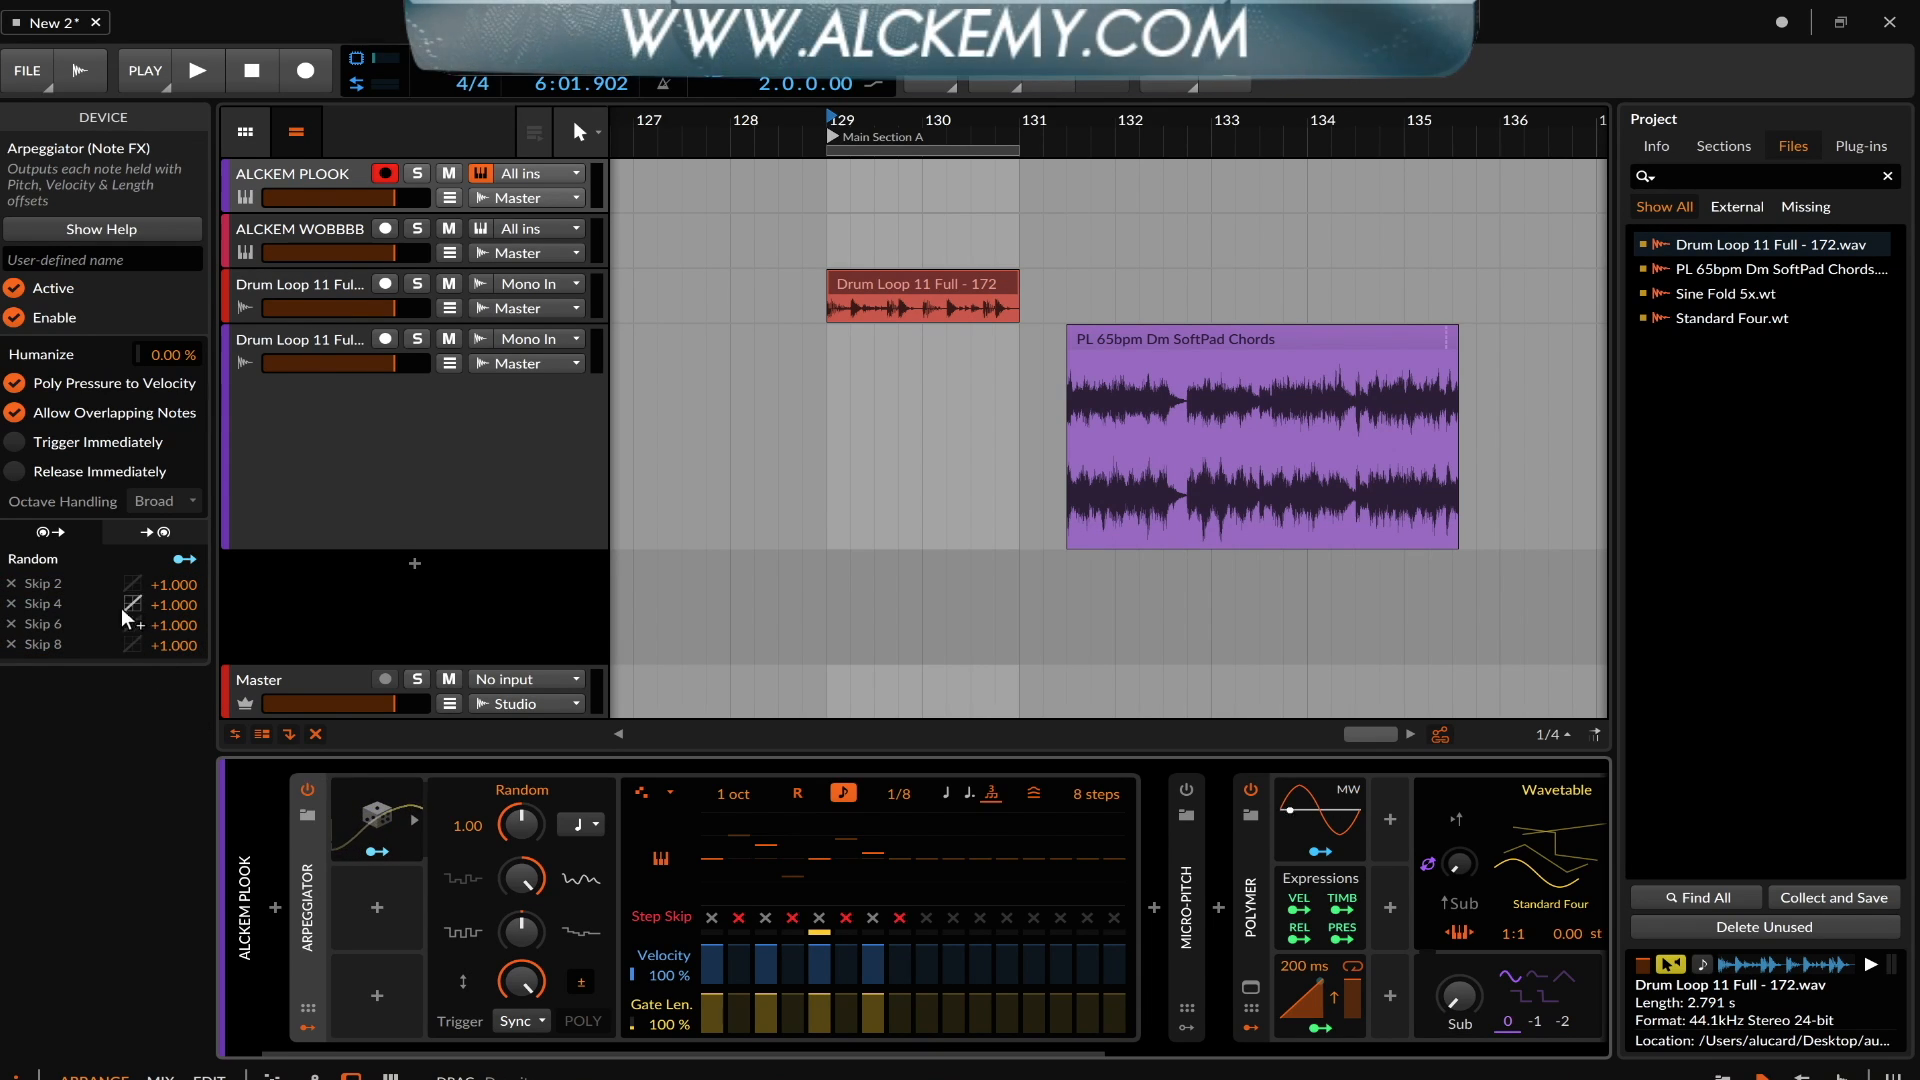
Collapse the Arpeggiator's step controls, and enable the Micro-pitch device with its controls expanded
left_click(315, 936)
left_click(668, 842)
left_click(666, 789)
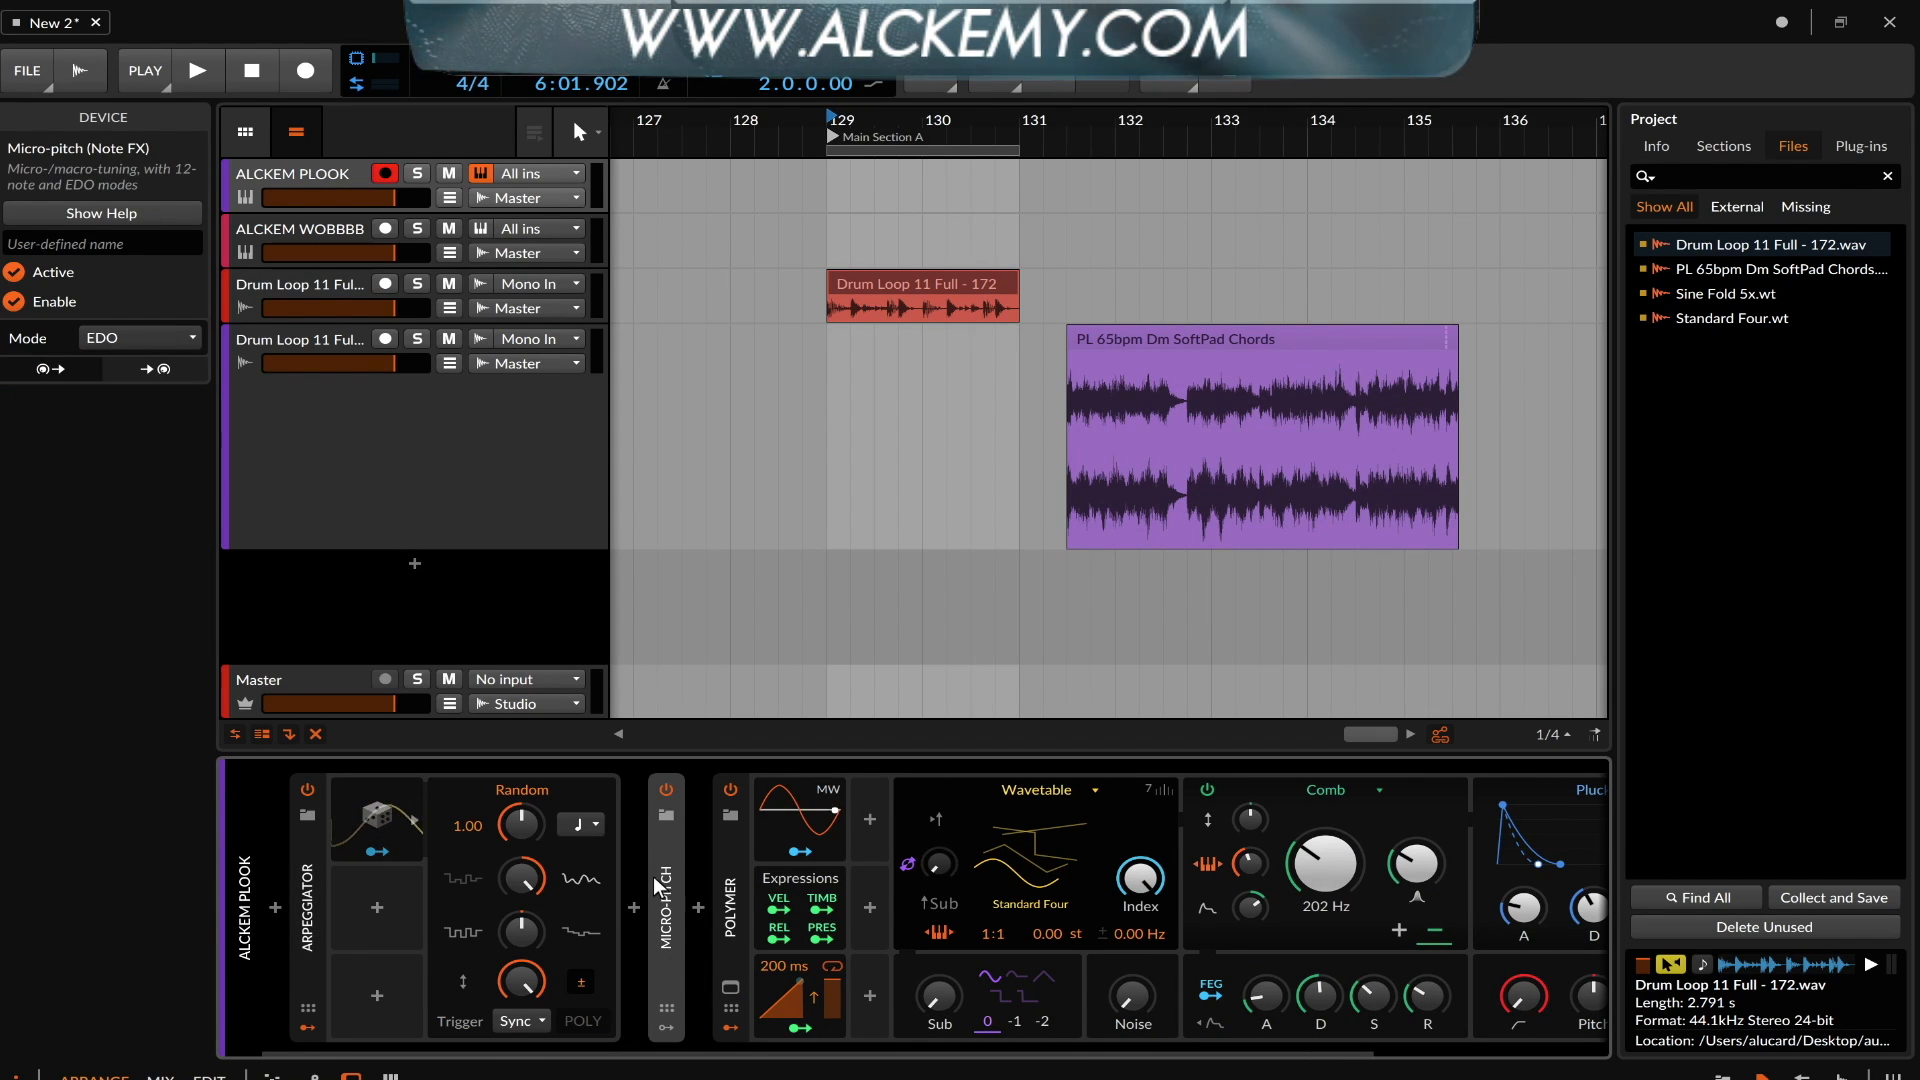
left_click(667, 875)
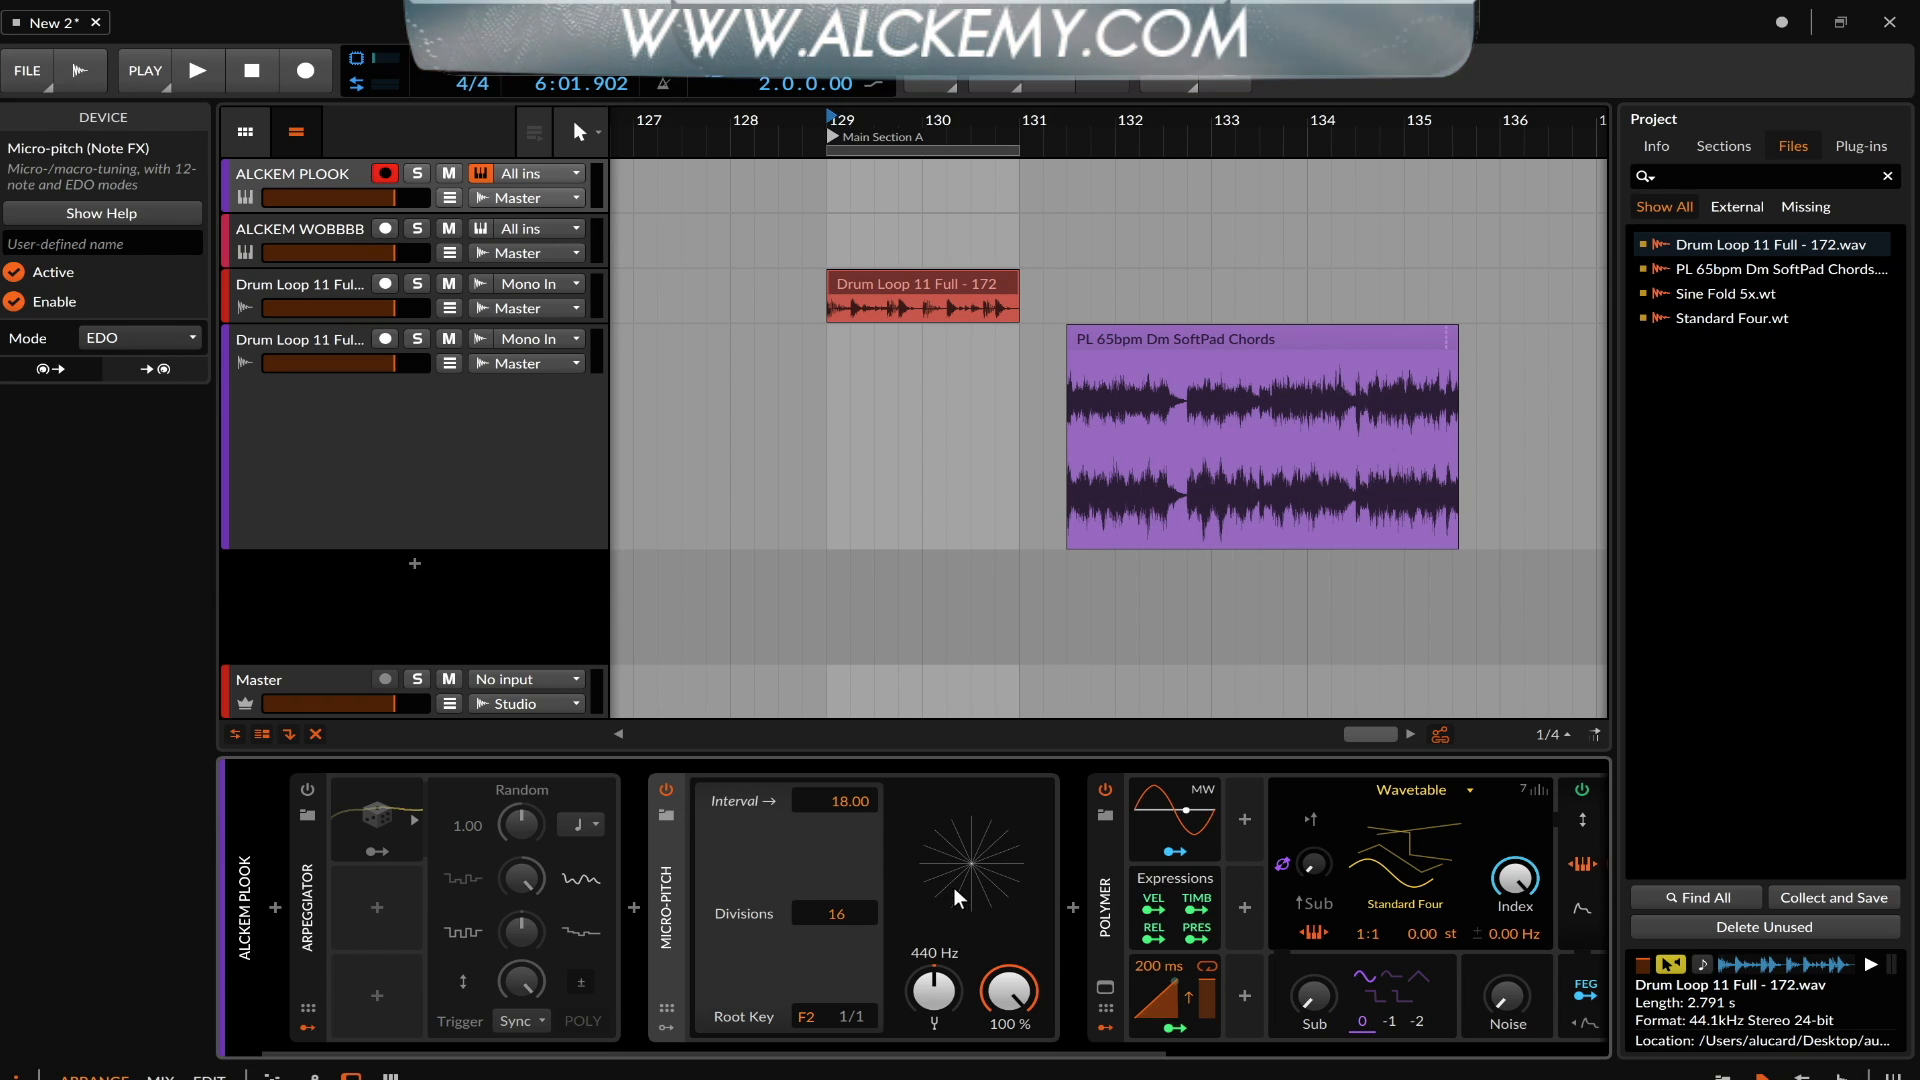
Switch Micro-pitch off and back on for comparison, and collapse its controls
left_click(666, 789)
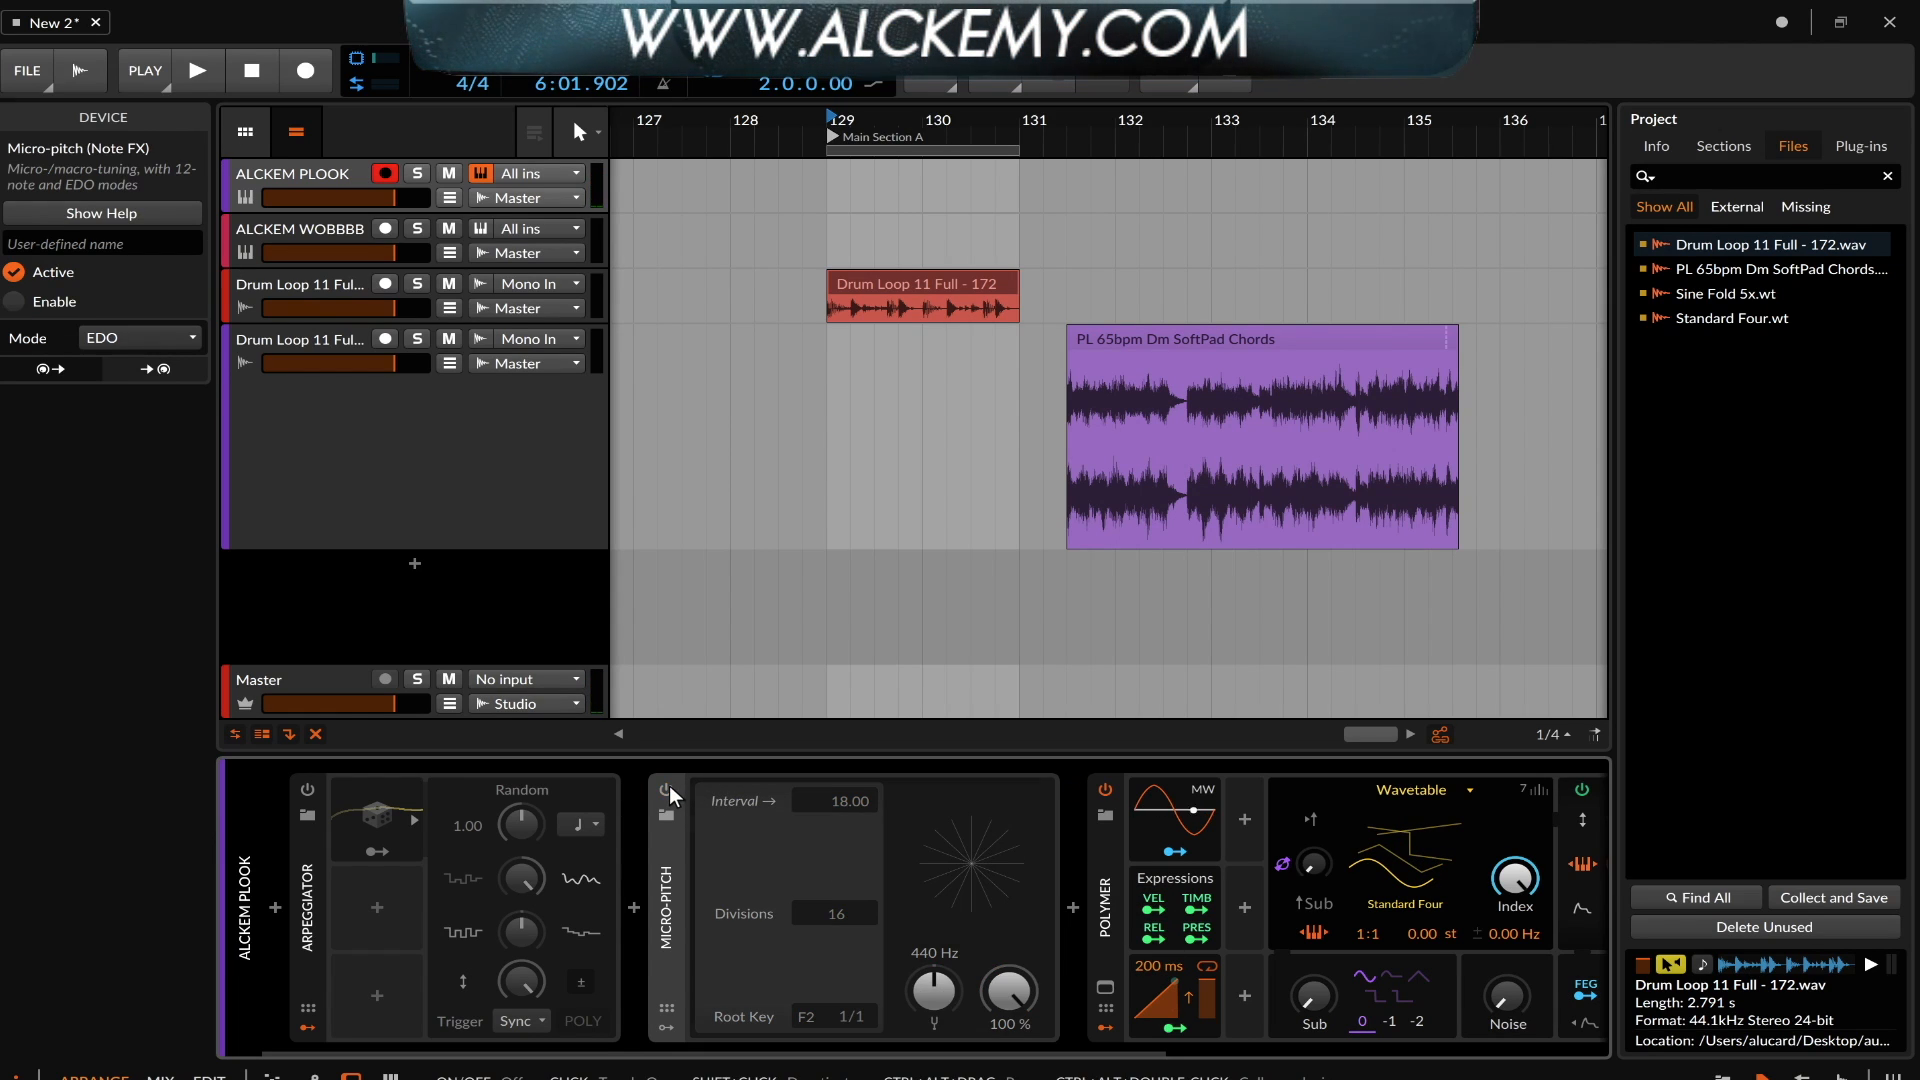
left_click(667, 789)
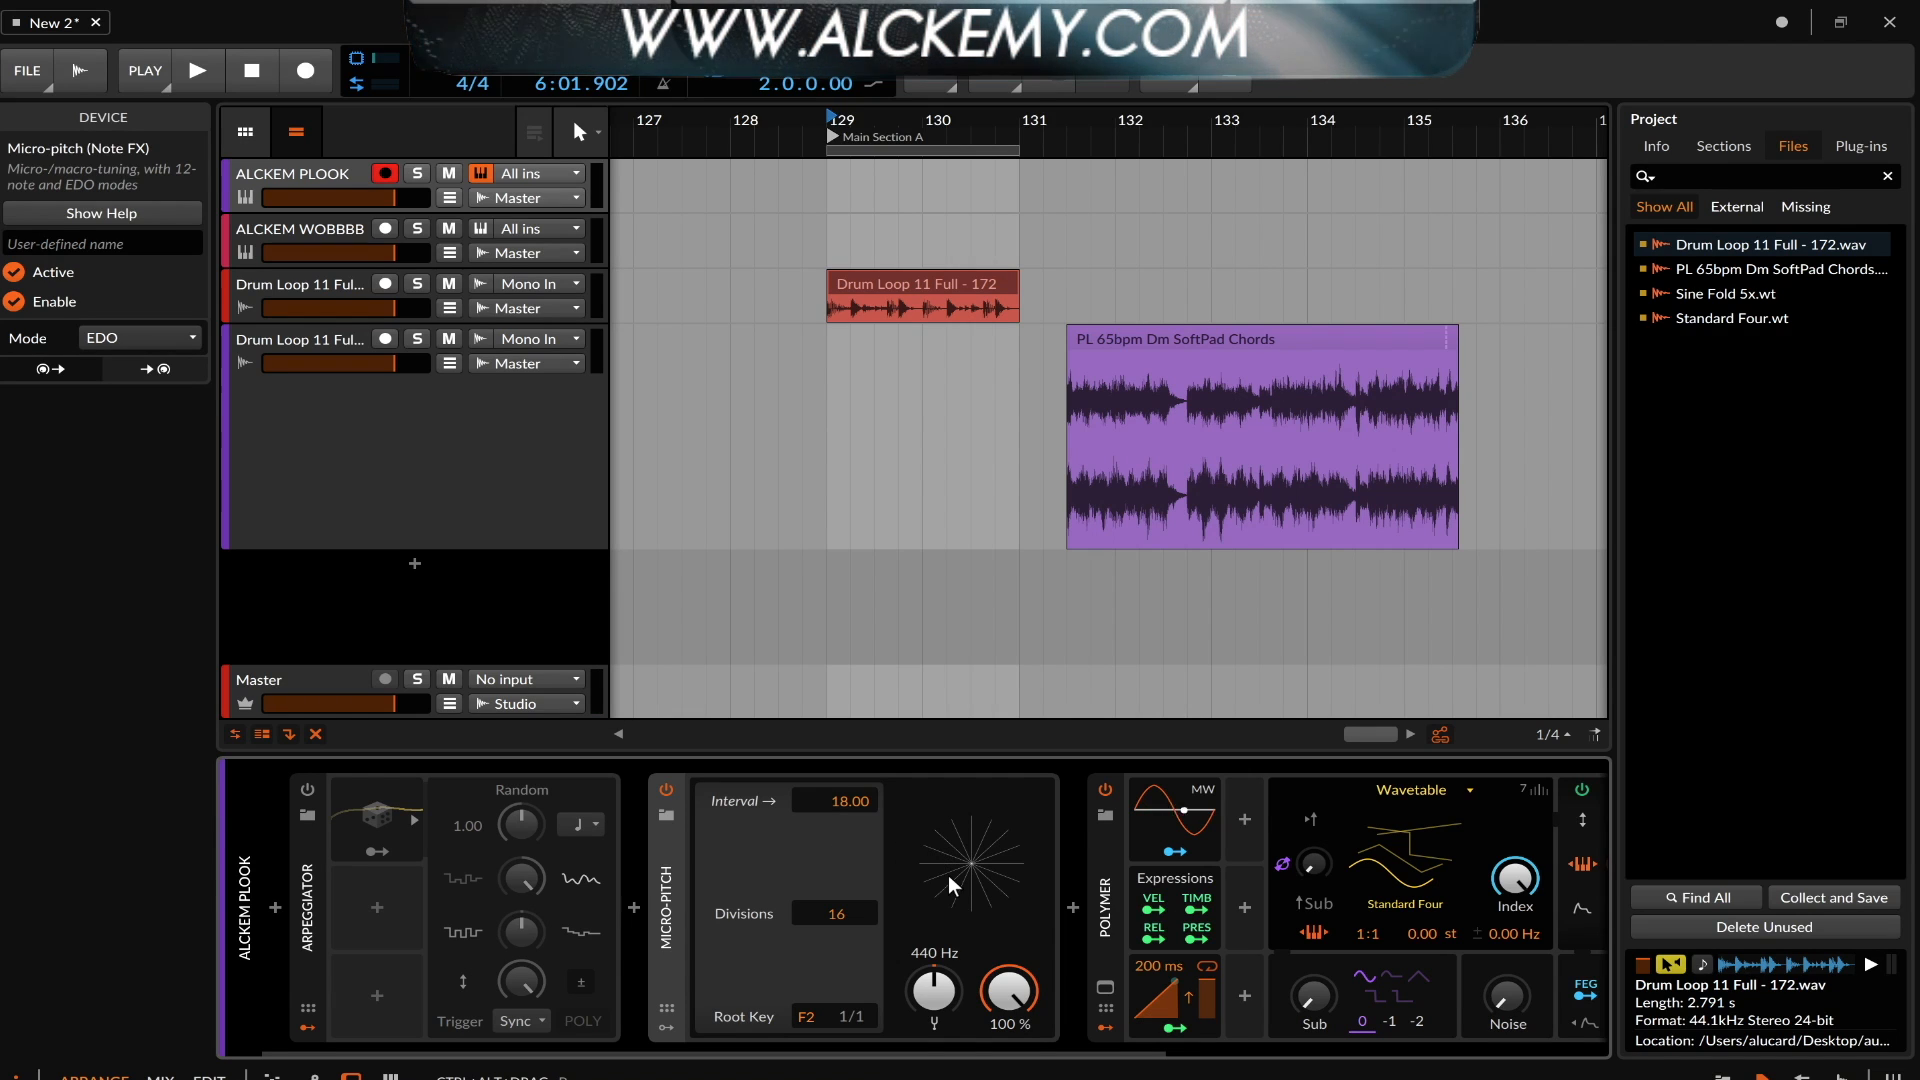
scroll(948, 871, "down", 1)
left_click(646, 880)
Expand Polymer's Vibrato modulator and try out its delay and fade-in controls
left_click(782, 812)
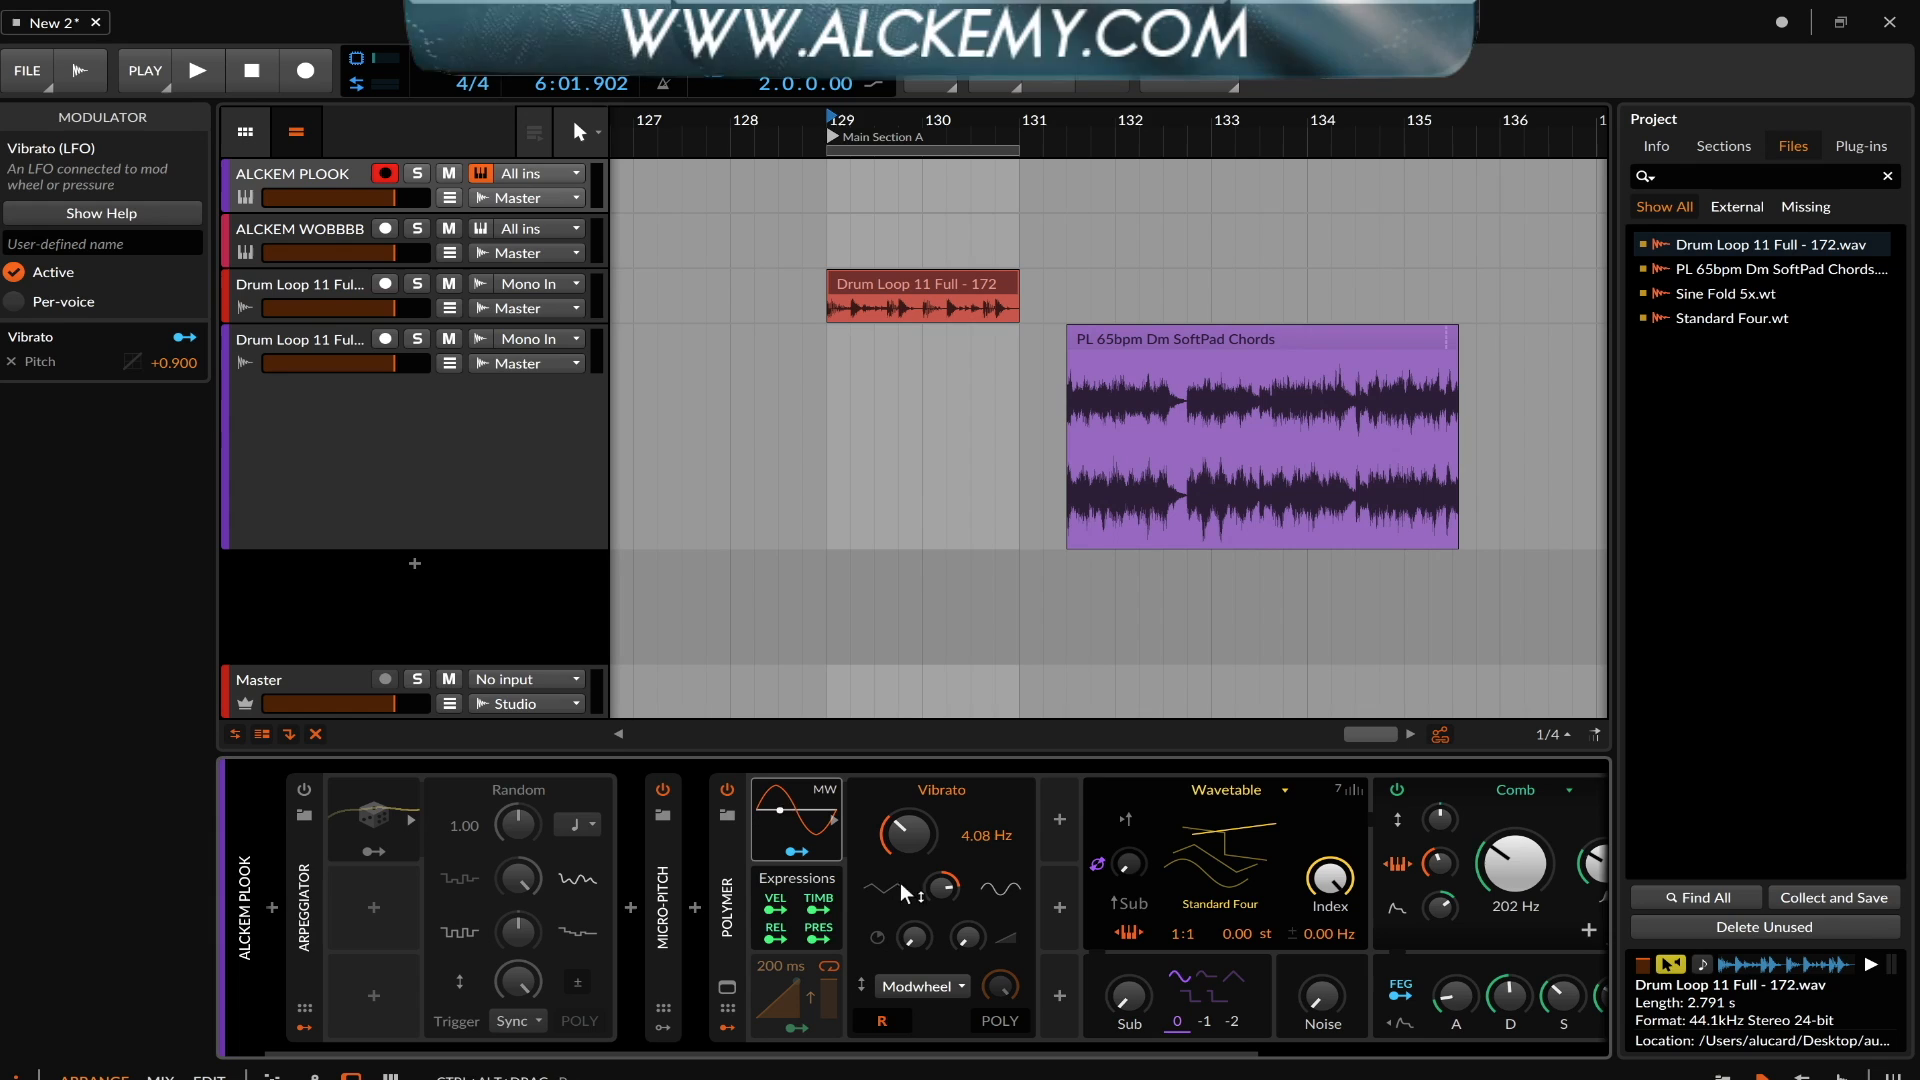
left_click(938, 889)
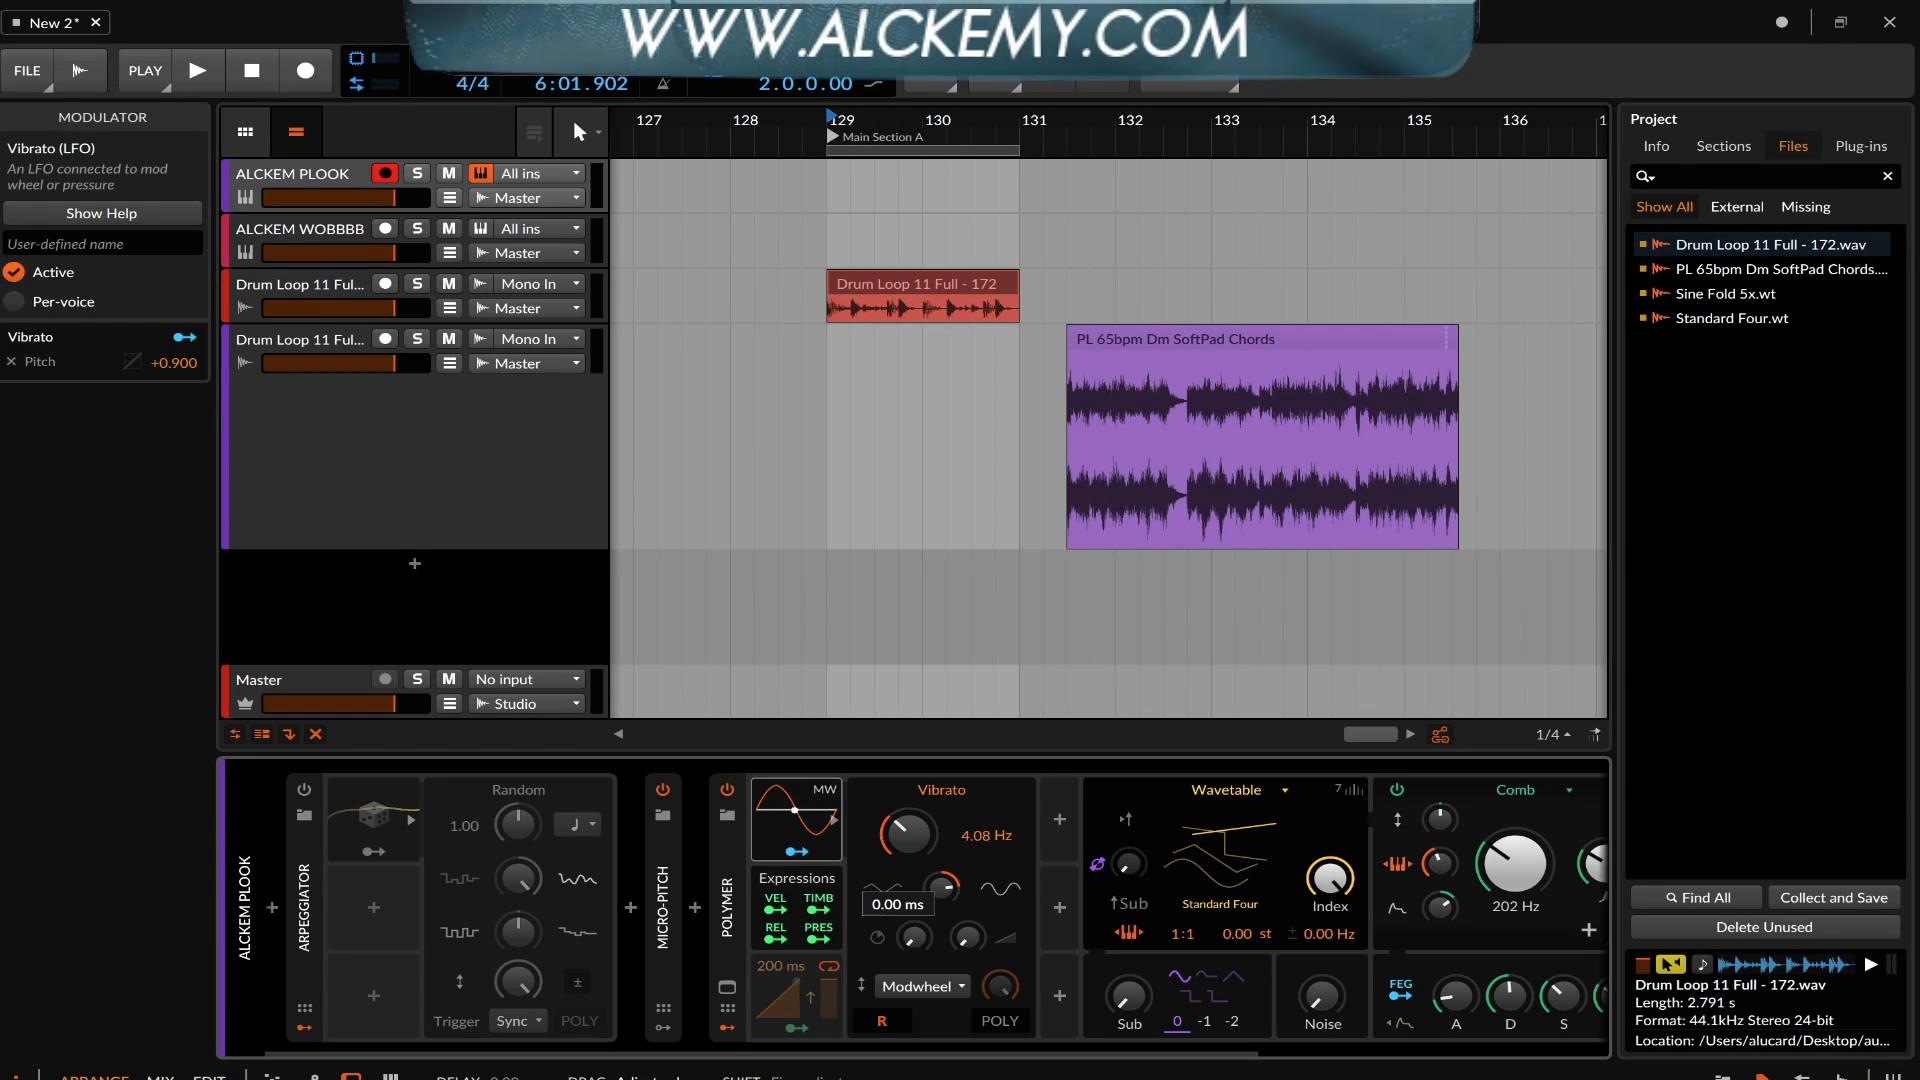
left_click_drag(942, 886, 918, 940)
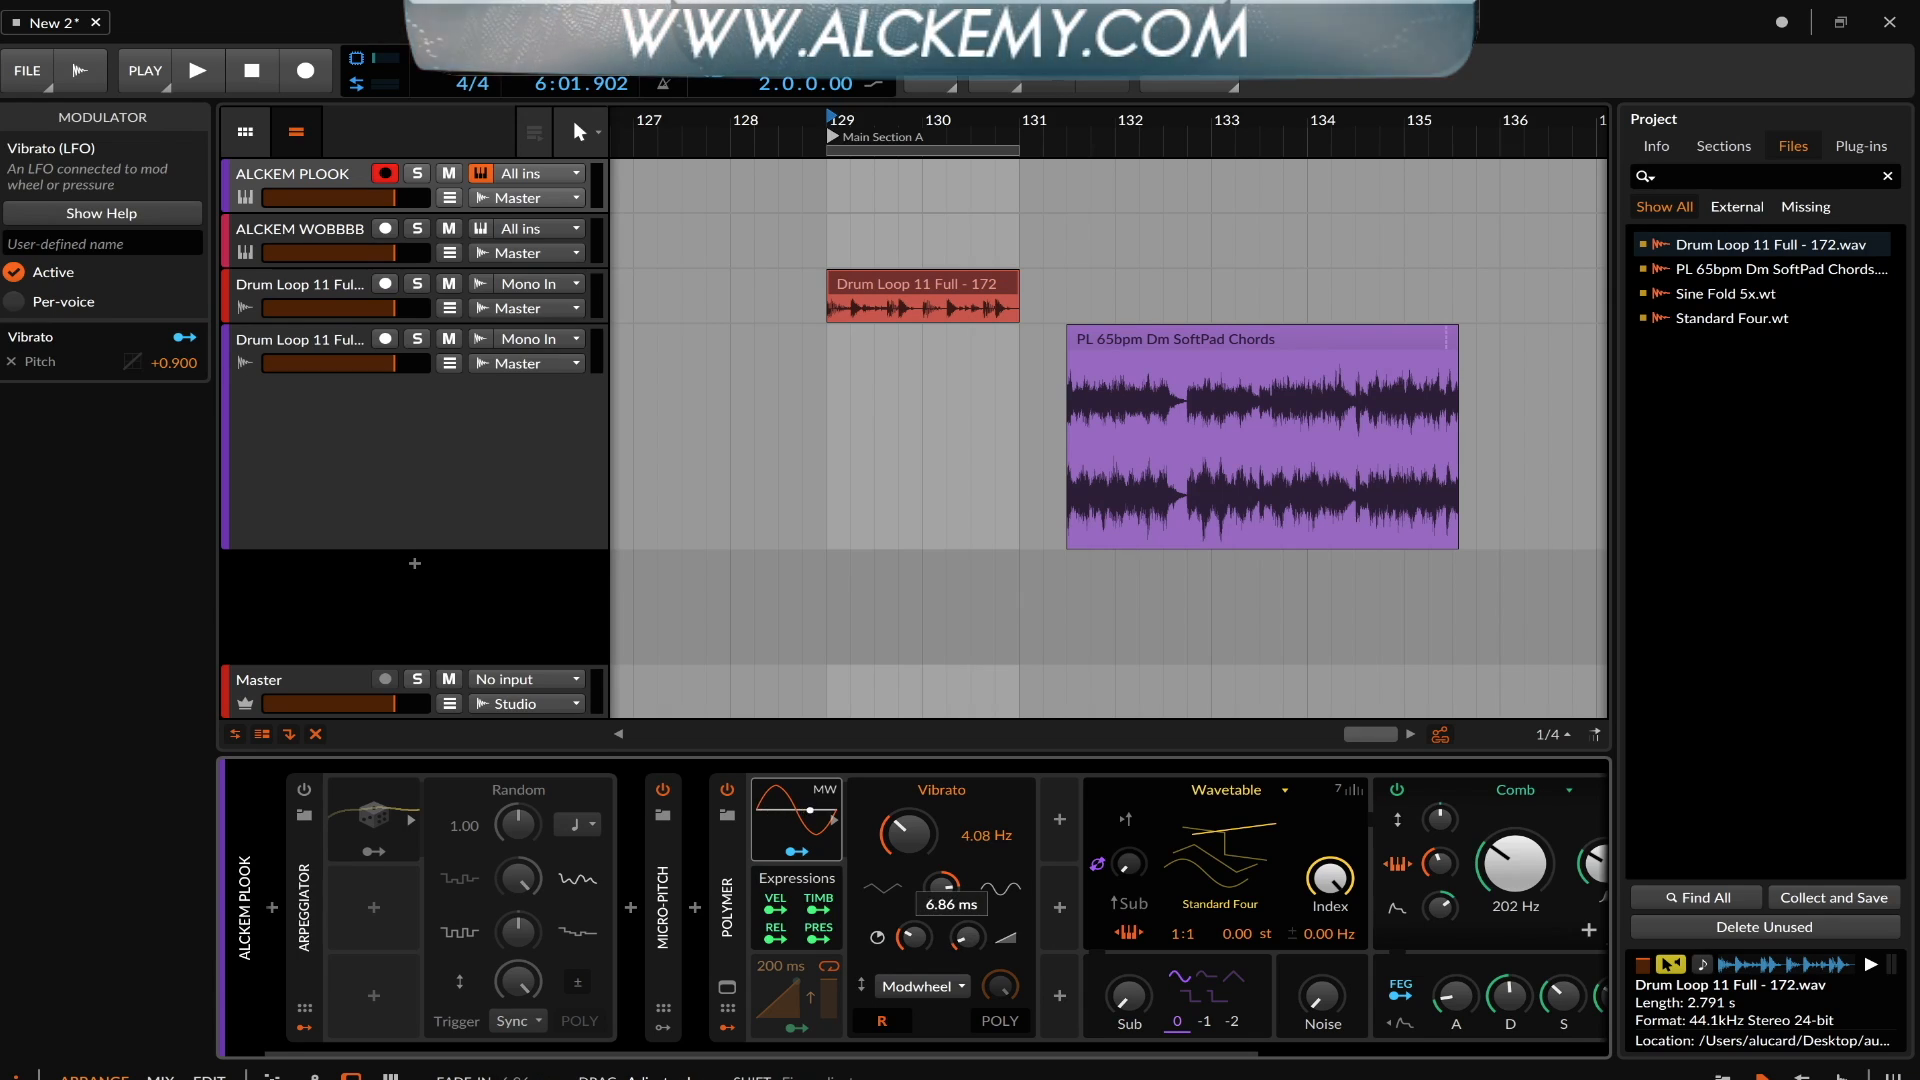
Set the Vibrato's control source to Manual with its level at zero and its rate at 2.46 Hz
left_click(936, 984)
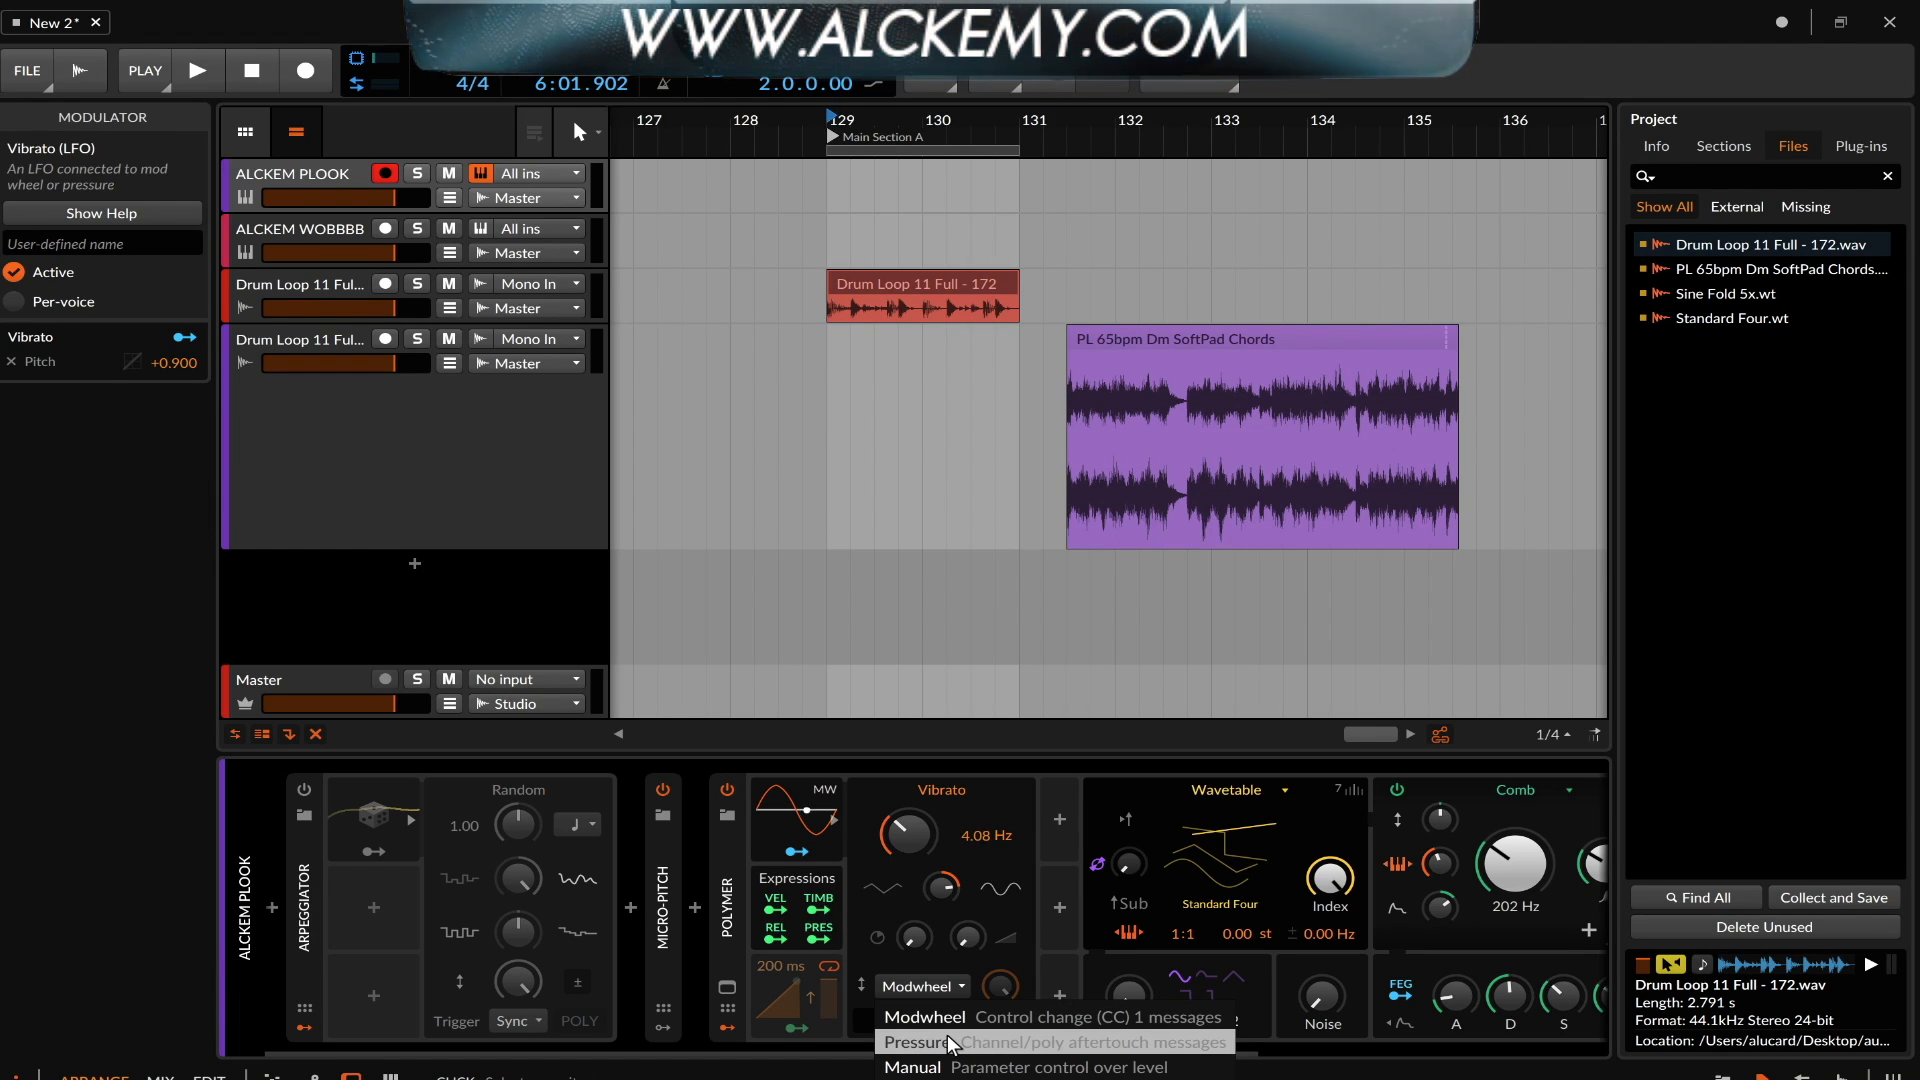
left_click(912, 1067)
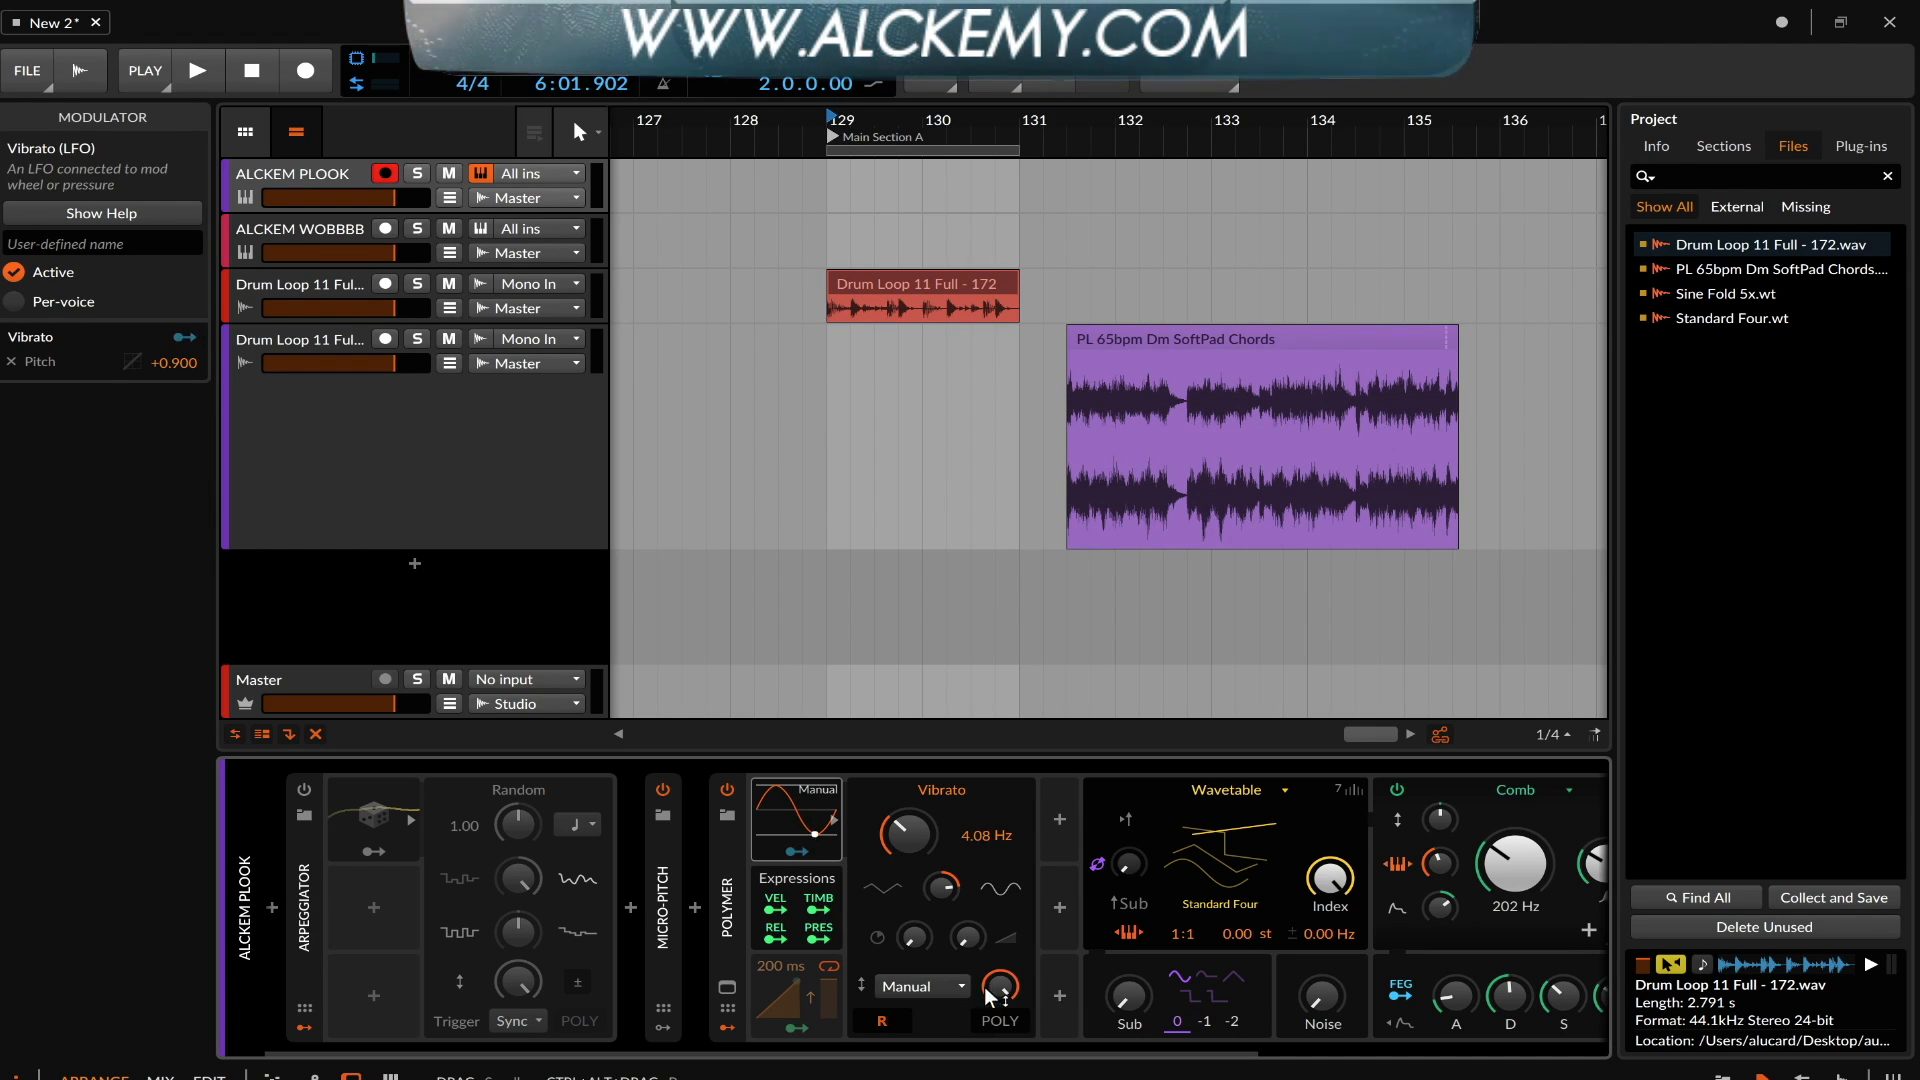
mouse_move(994, 982)
left_mouse_down()
mouse_move(994, 957)
mouse_move(994, 1002)
left_mouse_up()
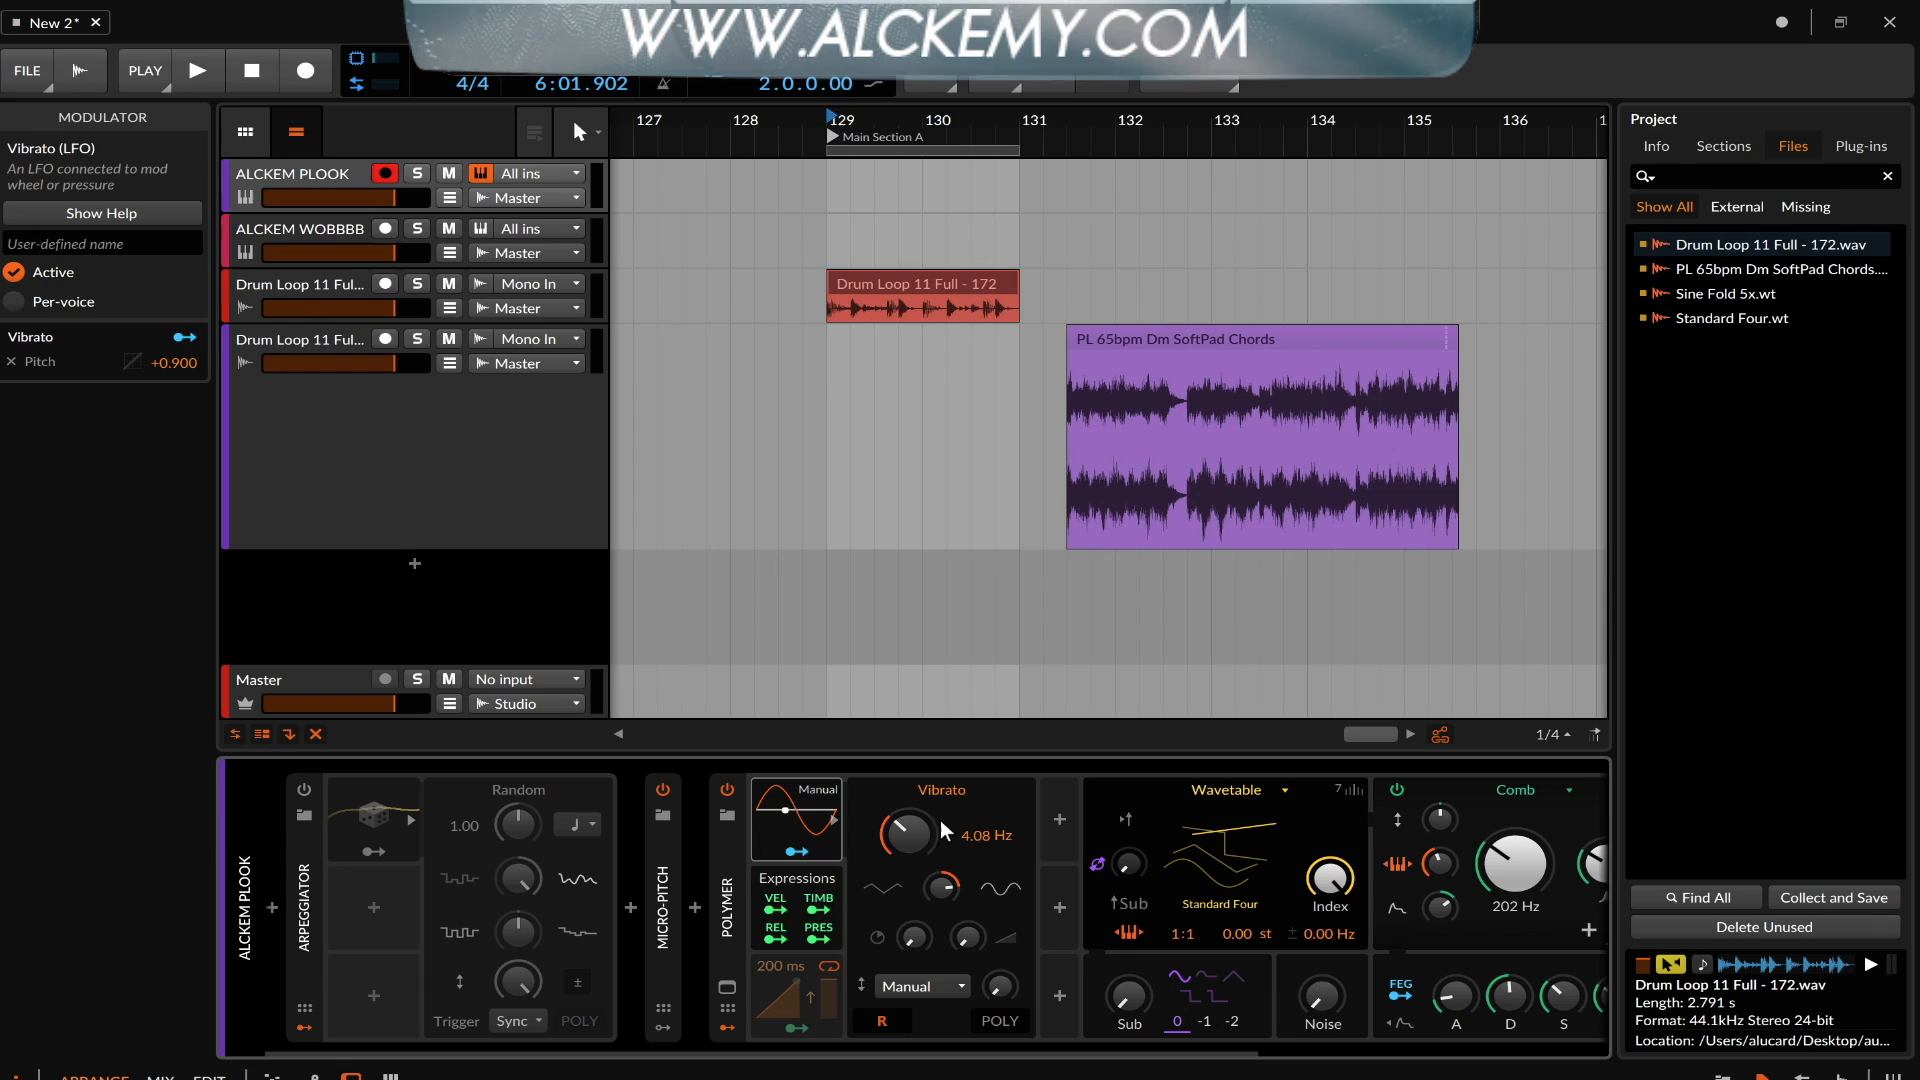
left_click_drag(941, 823, 941, 850)
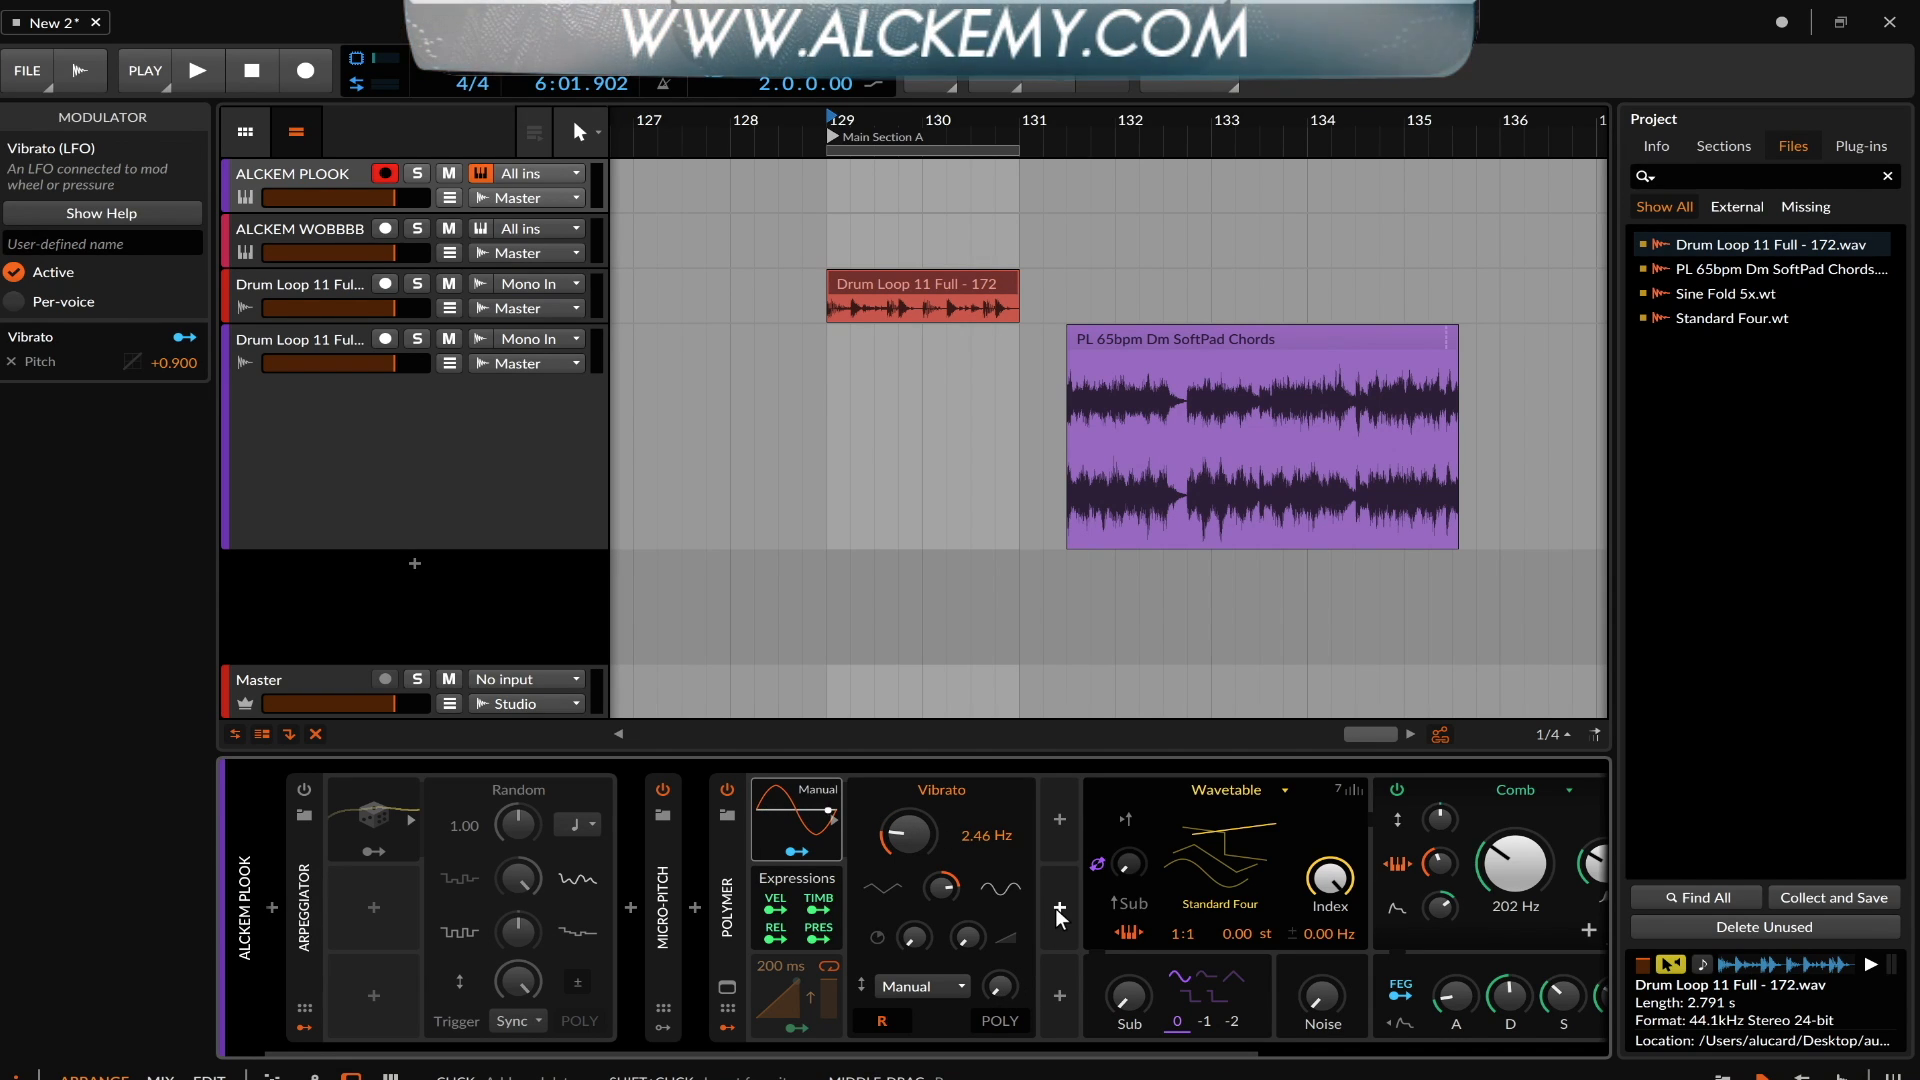
Turn the Vibrato's manual level to full, set its rate to 6.42 Hz with some delay, and collapse the modulator
mouse_move(1000, 985)
left_mouse_down()
mouse_move(1000, 945)
mouse_move(1000, 980)
left_mouse_up()
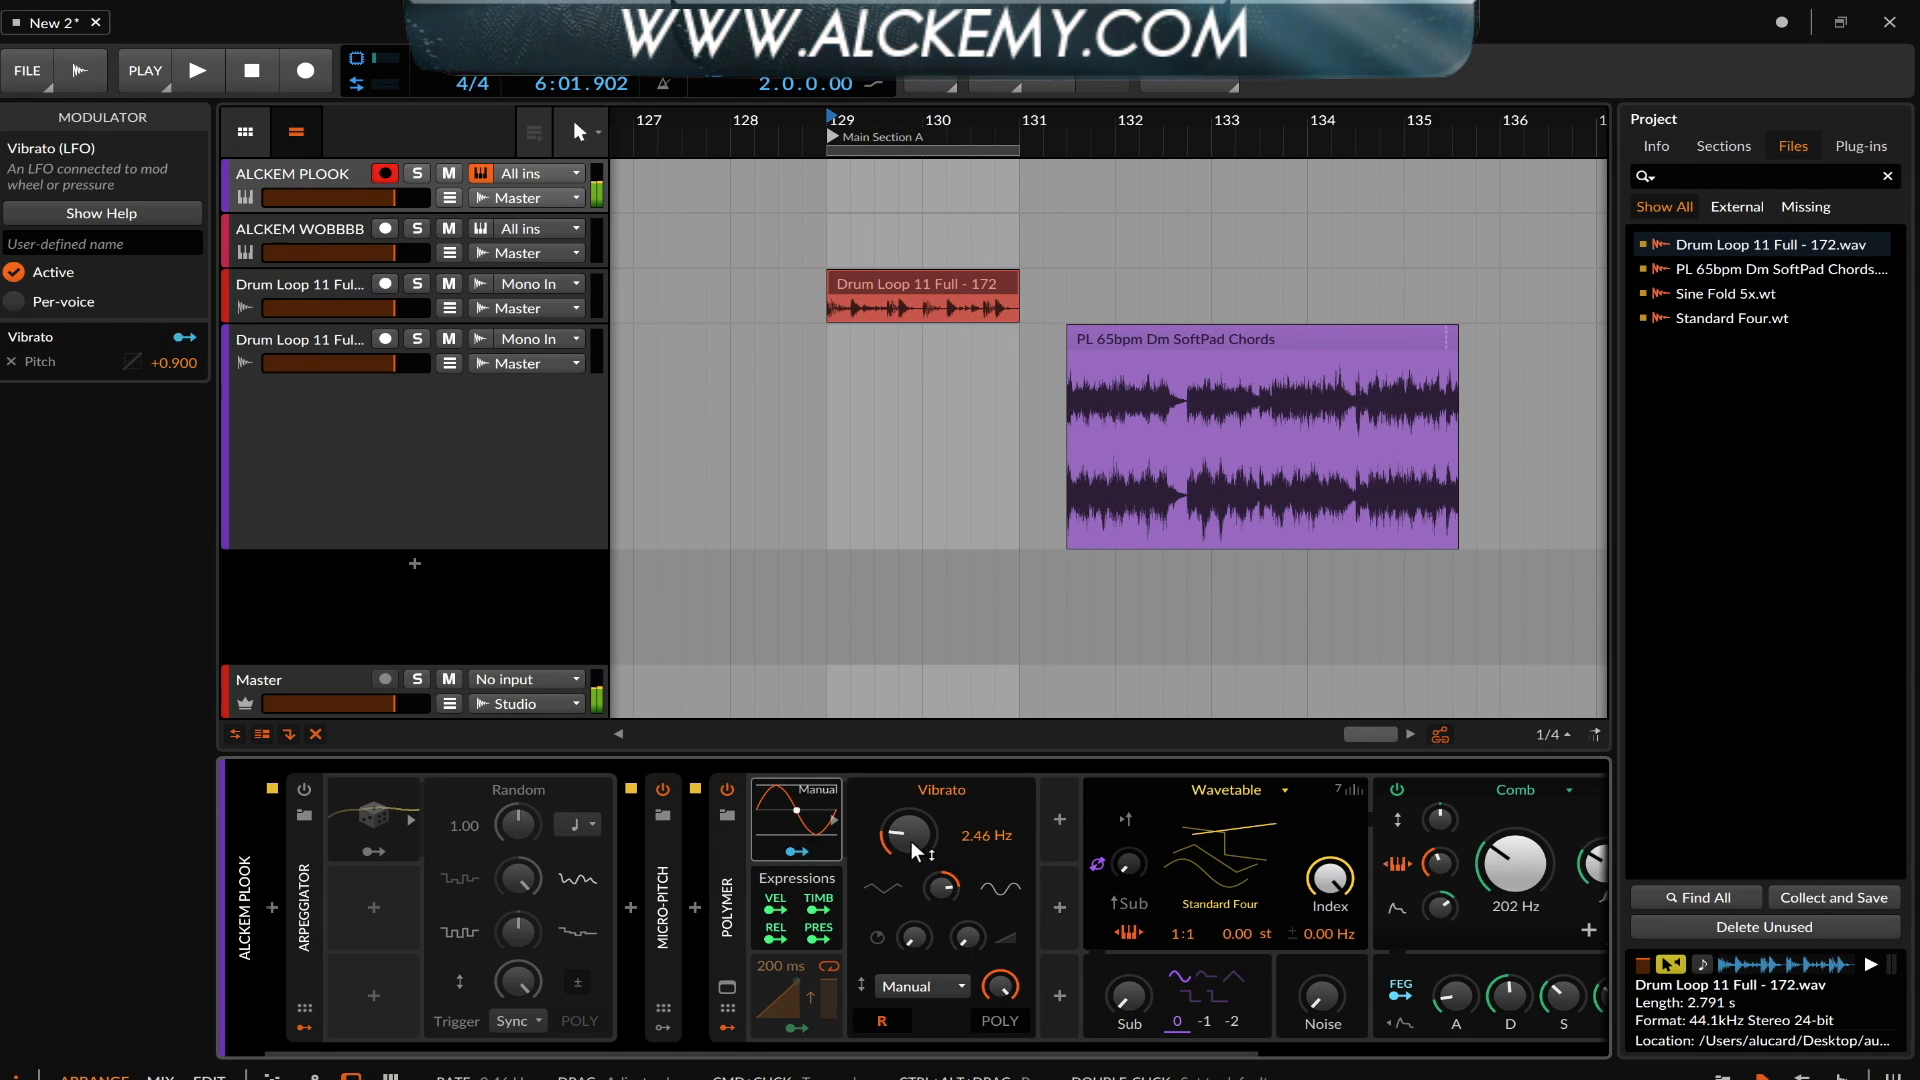
mouse_move(904, 836)
left_mouse_down()
mouse_move(904, 808)
mouse_move(904, 838)
left_mouse_up()
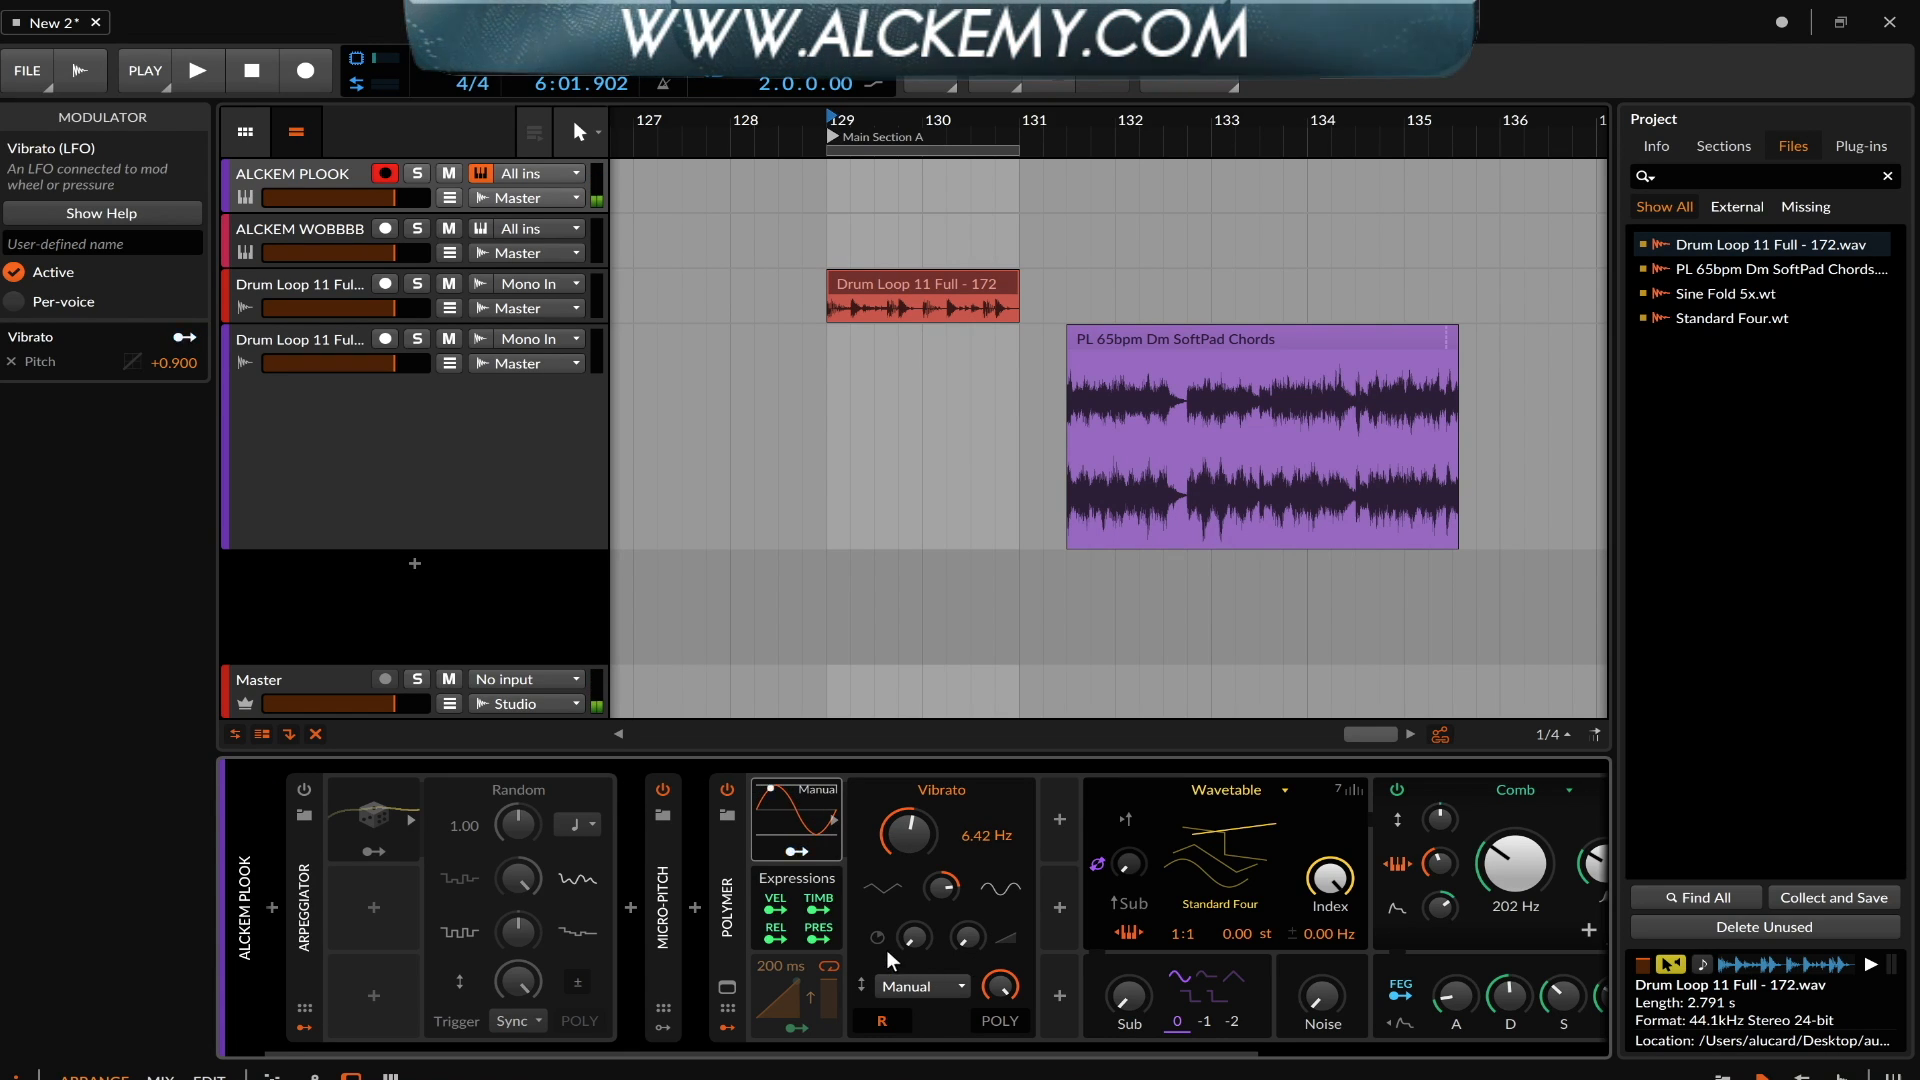
left_click_drag(910, 934, 910, 936)
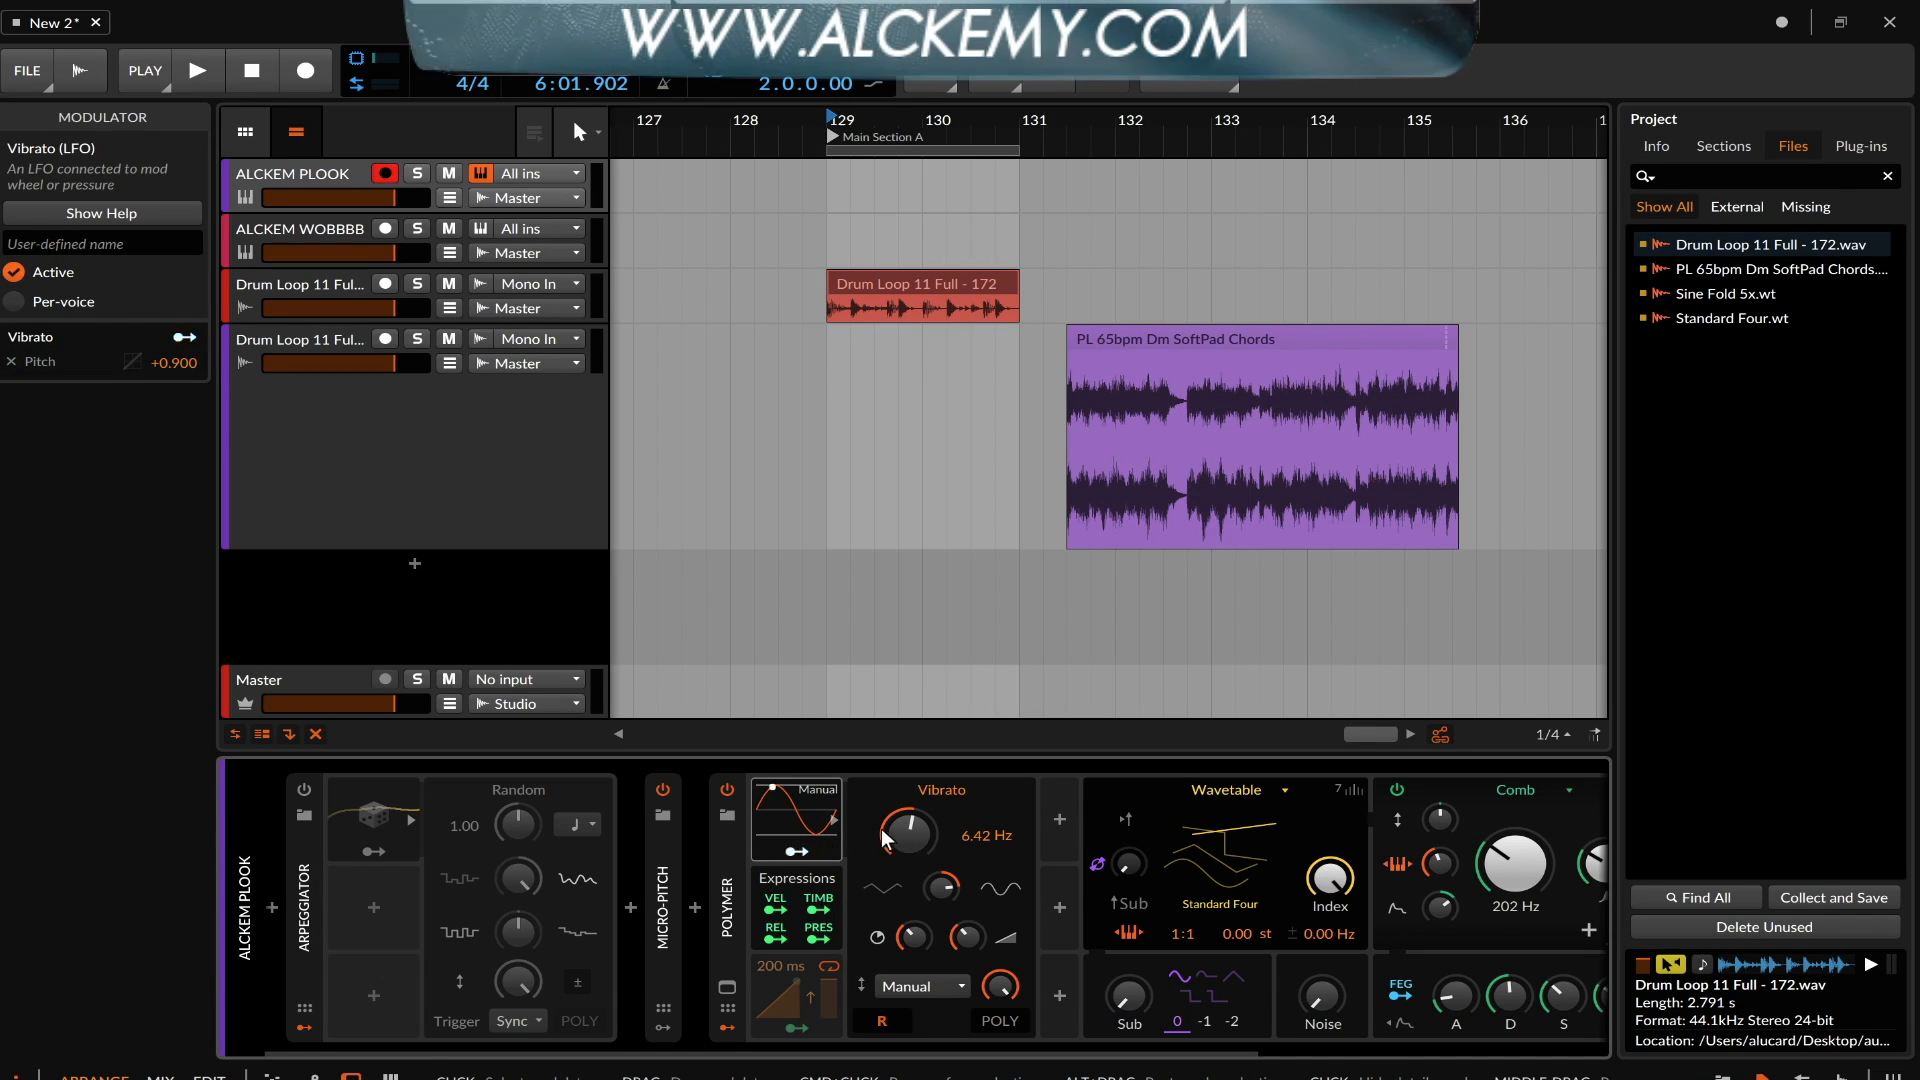
left_click(829, 817)
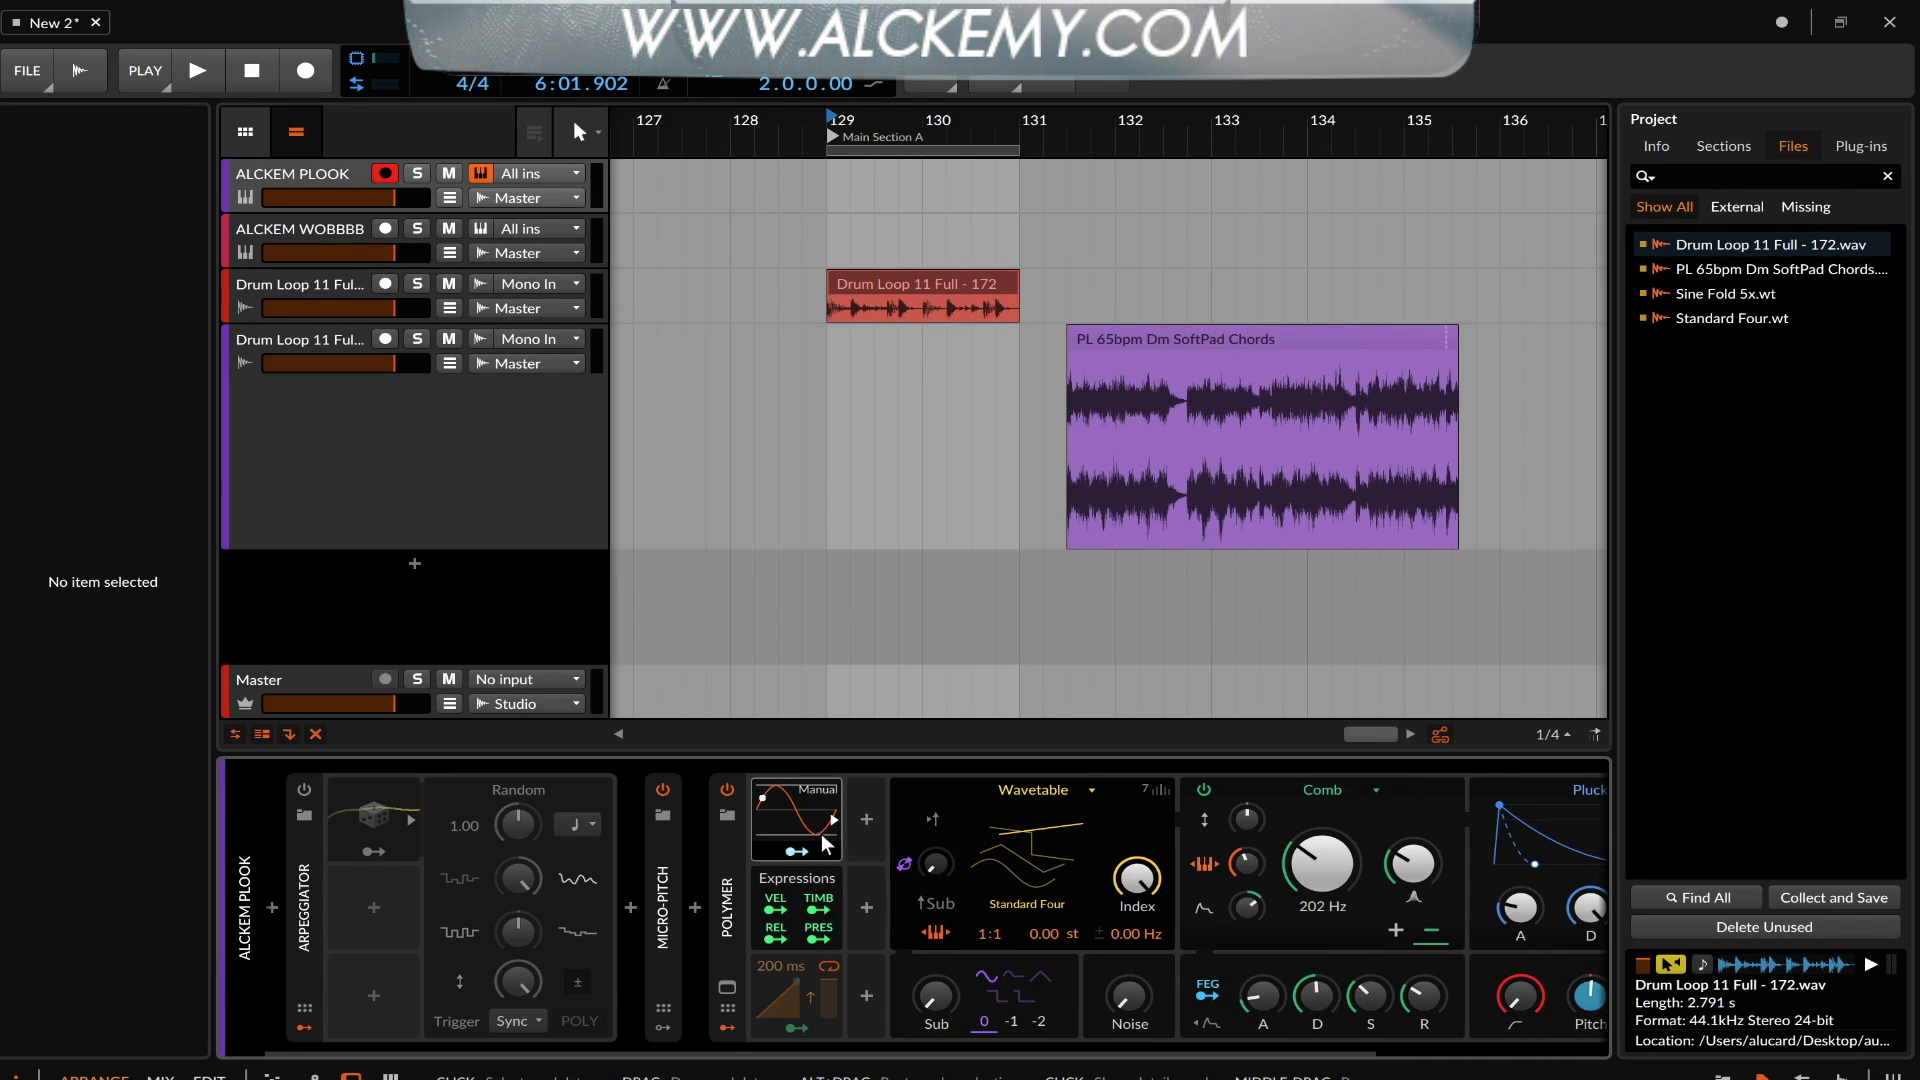
Bend the Ramp modulator's rise into a curve and set its time to 598 ms
left_click(768, 980)
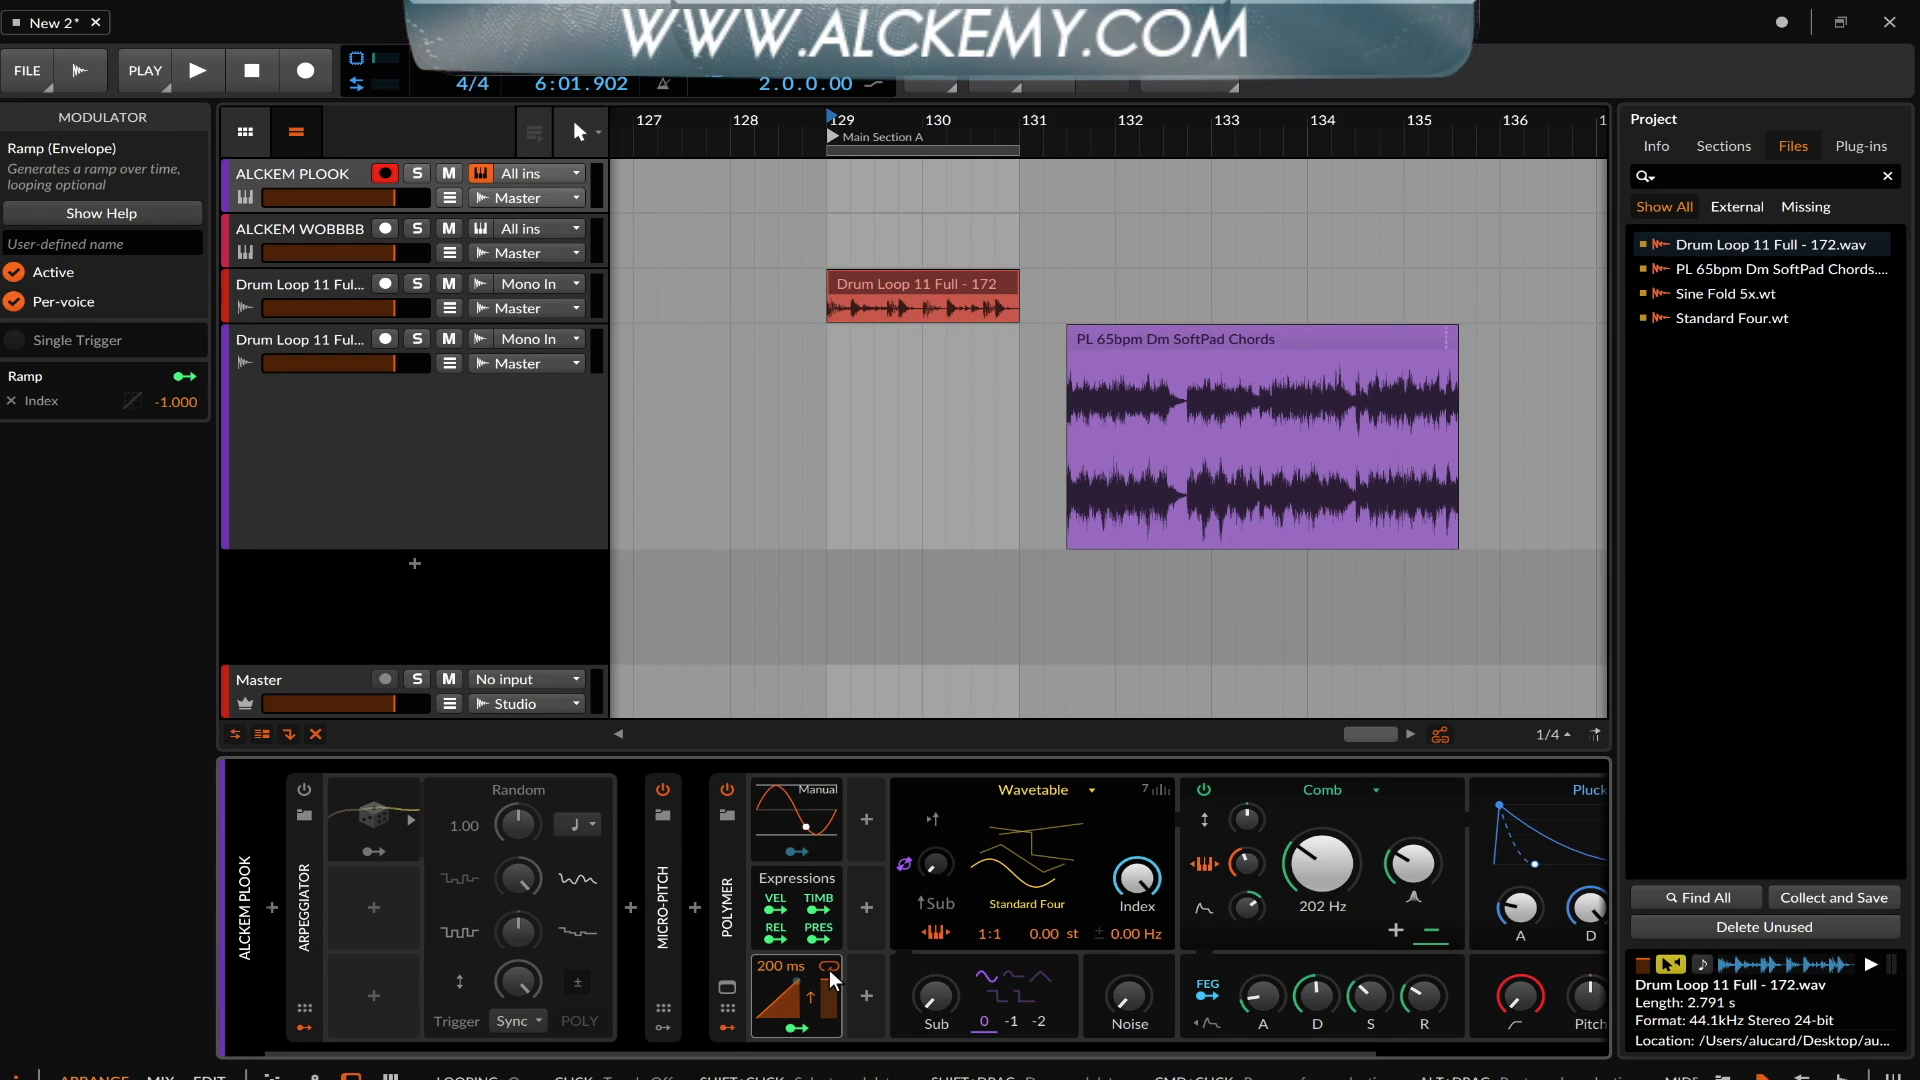
mouse_move(778, 995)
left_mouse_down()
mouse_move(778, 1060)
mouse_move(778, 984)
mouse_move(778, 1060)
mouse_move(778, 990)
mouse_move(778, 1045)
mouse_move(810, 987)
left_mouse_up()
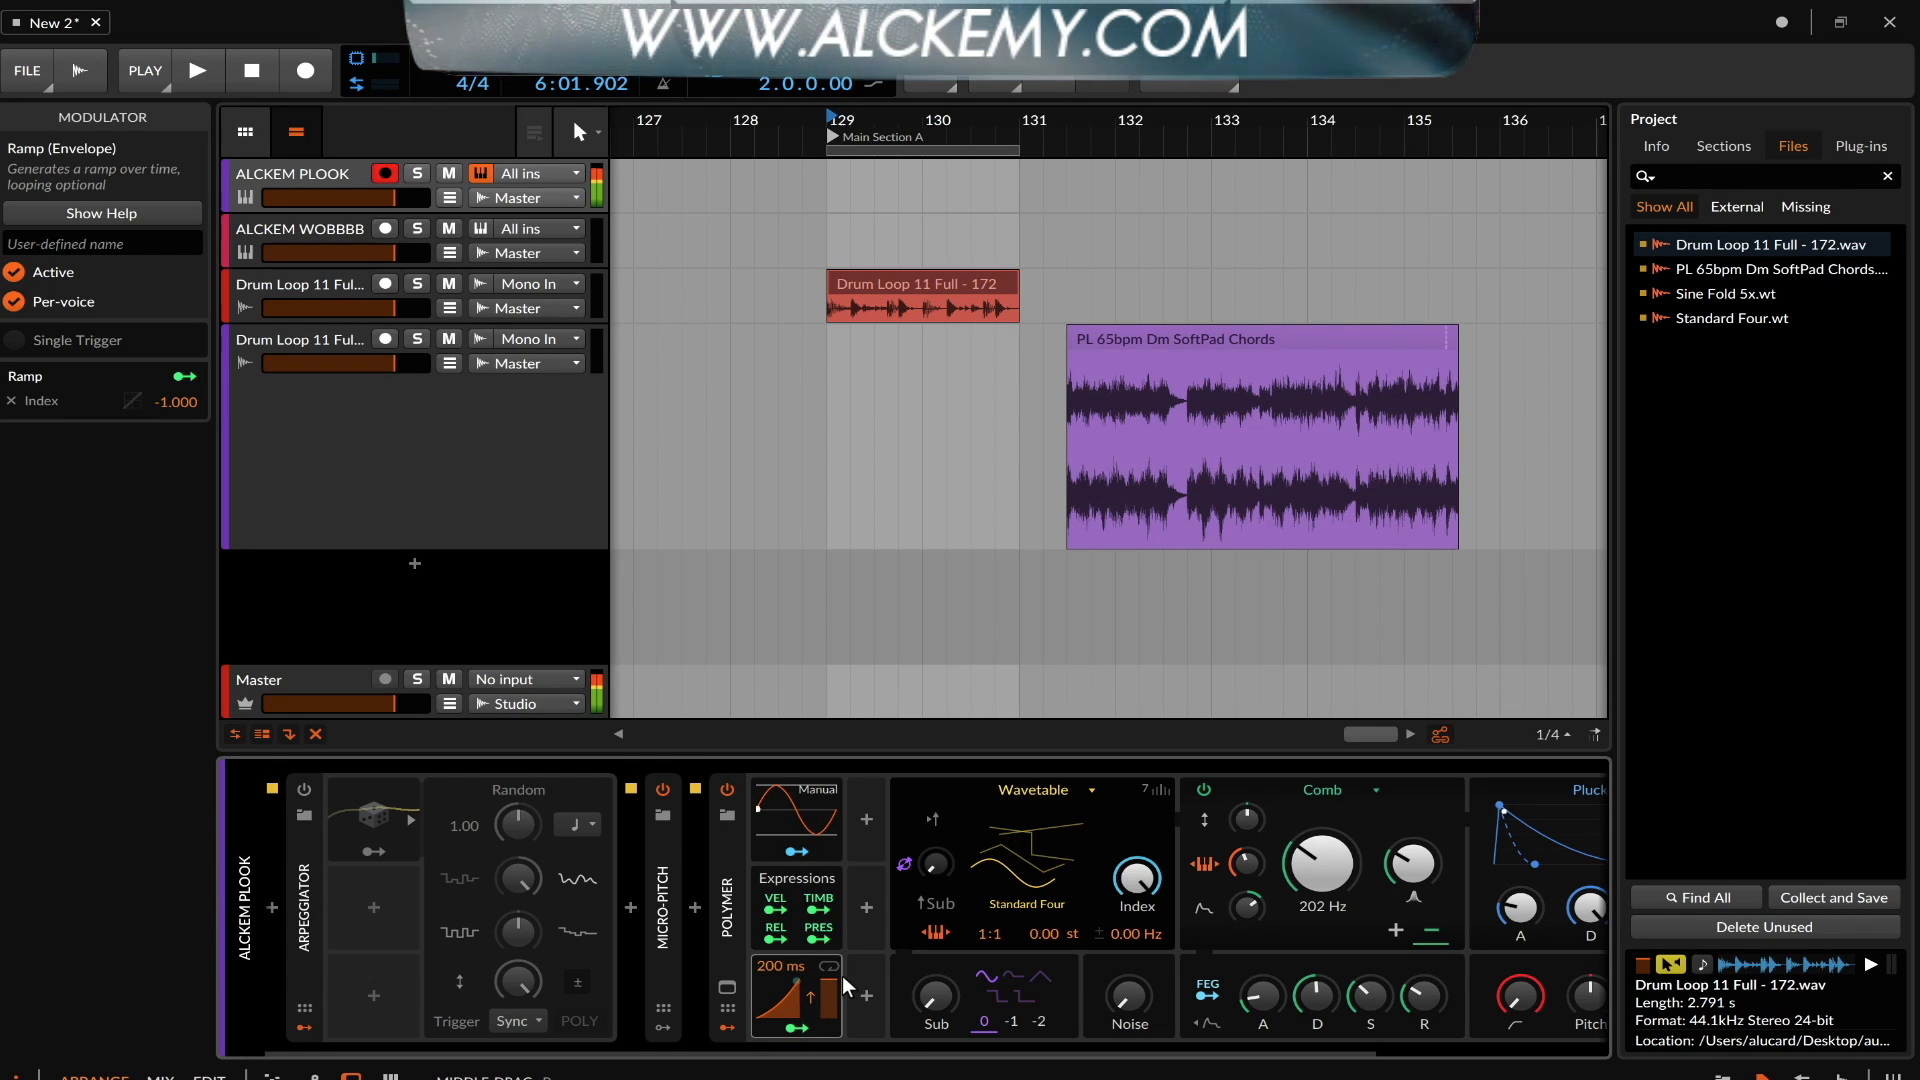
mouse_move(774, 968)
left_mouse_down()
mouse_move(774, 865)
mouse_move(774, 955)
mouse_move(774, 895)
mouse_move(826, 972)
mouse_move(826, 1032)
mouse_move(826, 994)
mouse_move(765, 985)
left_mouse_up()
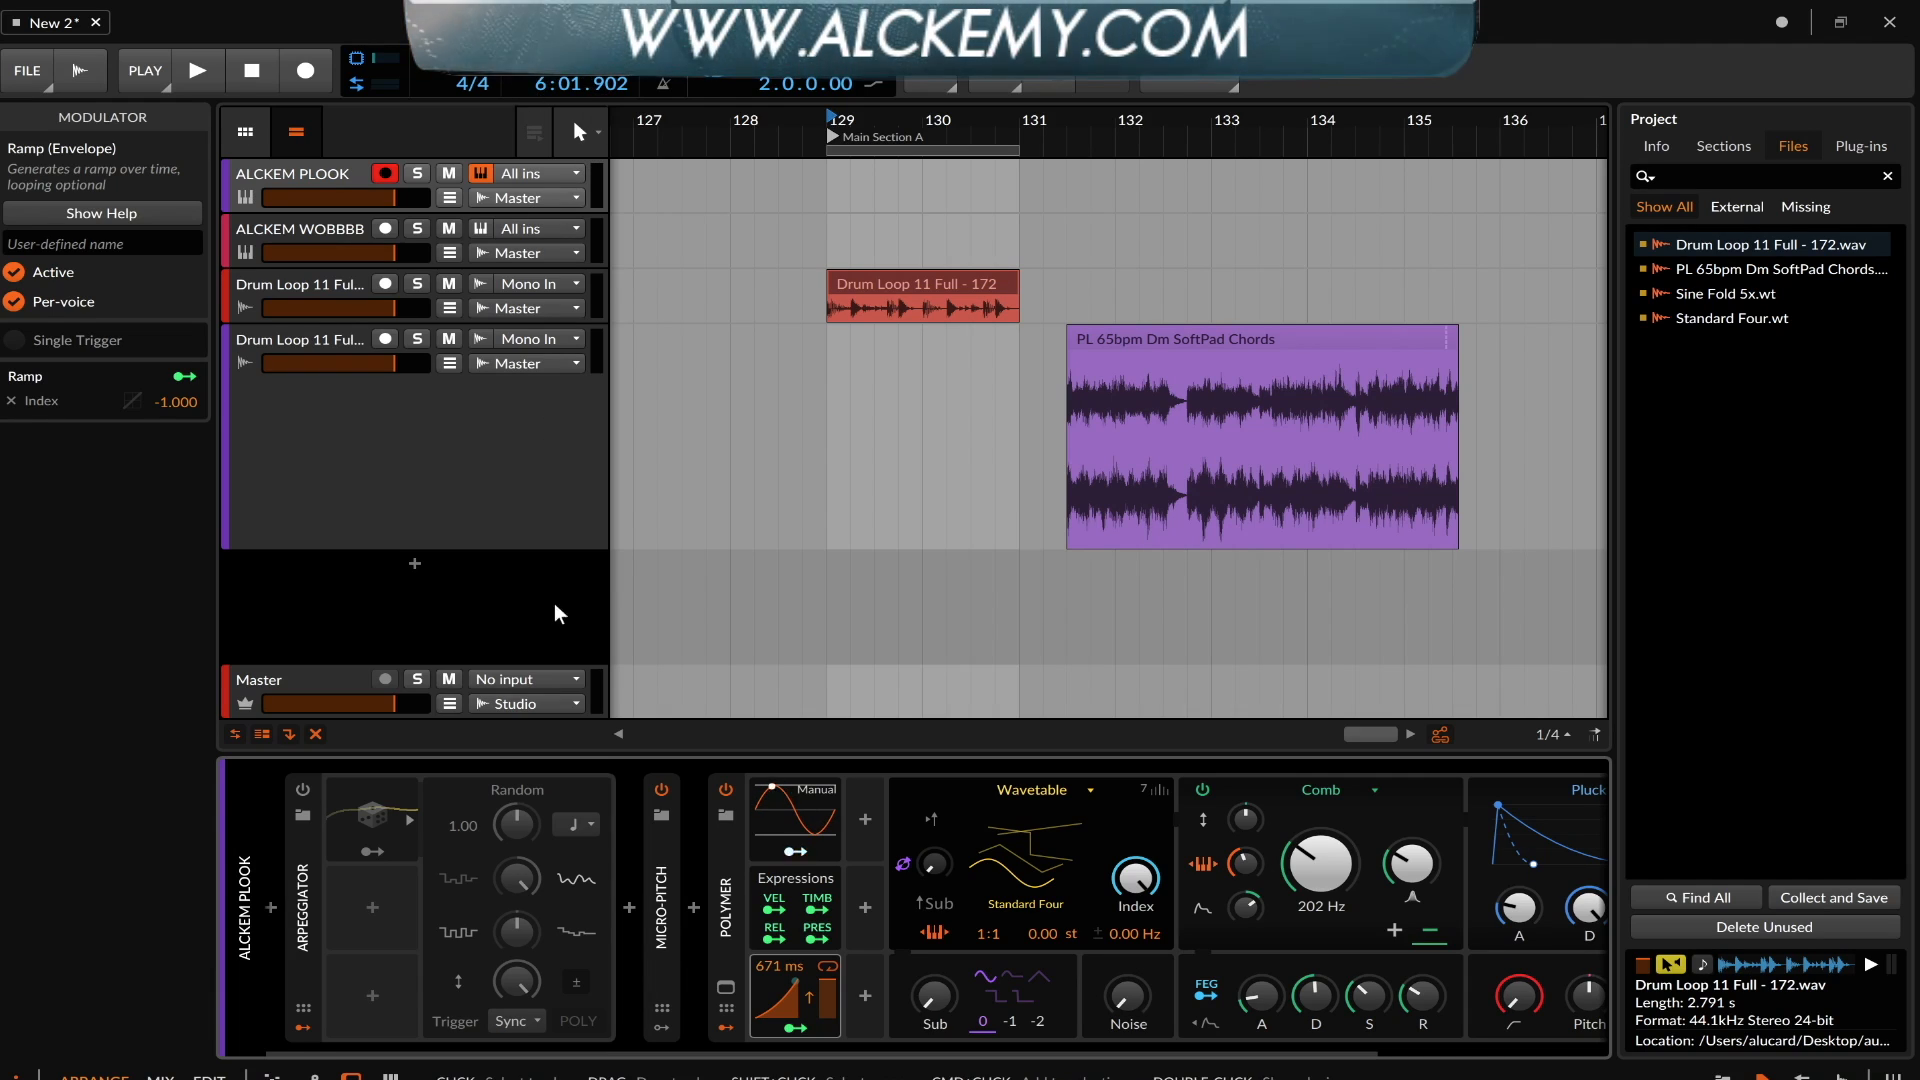
left_click_drag(794, 972, 795, 940)
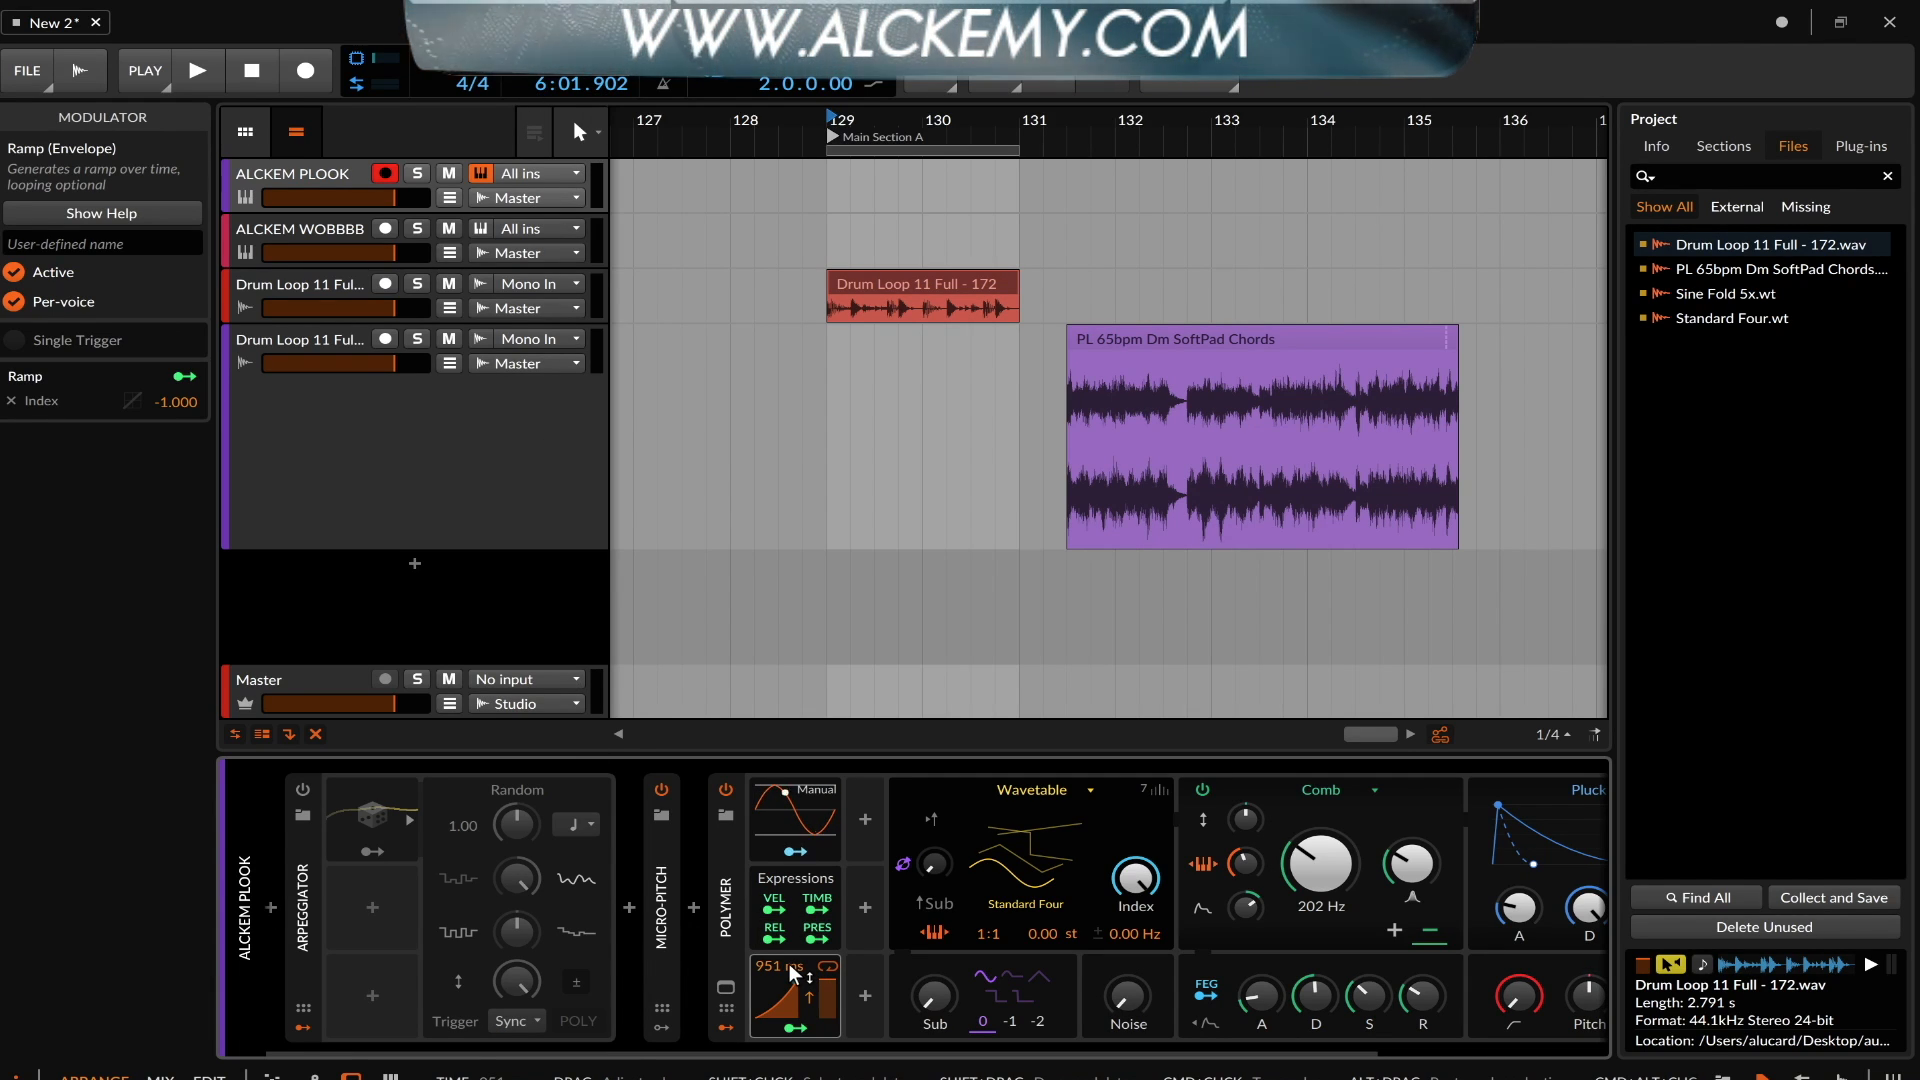
left_click_drag(795, 972, 789, 970)
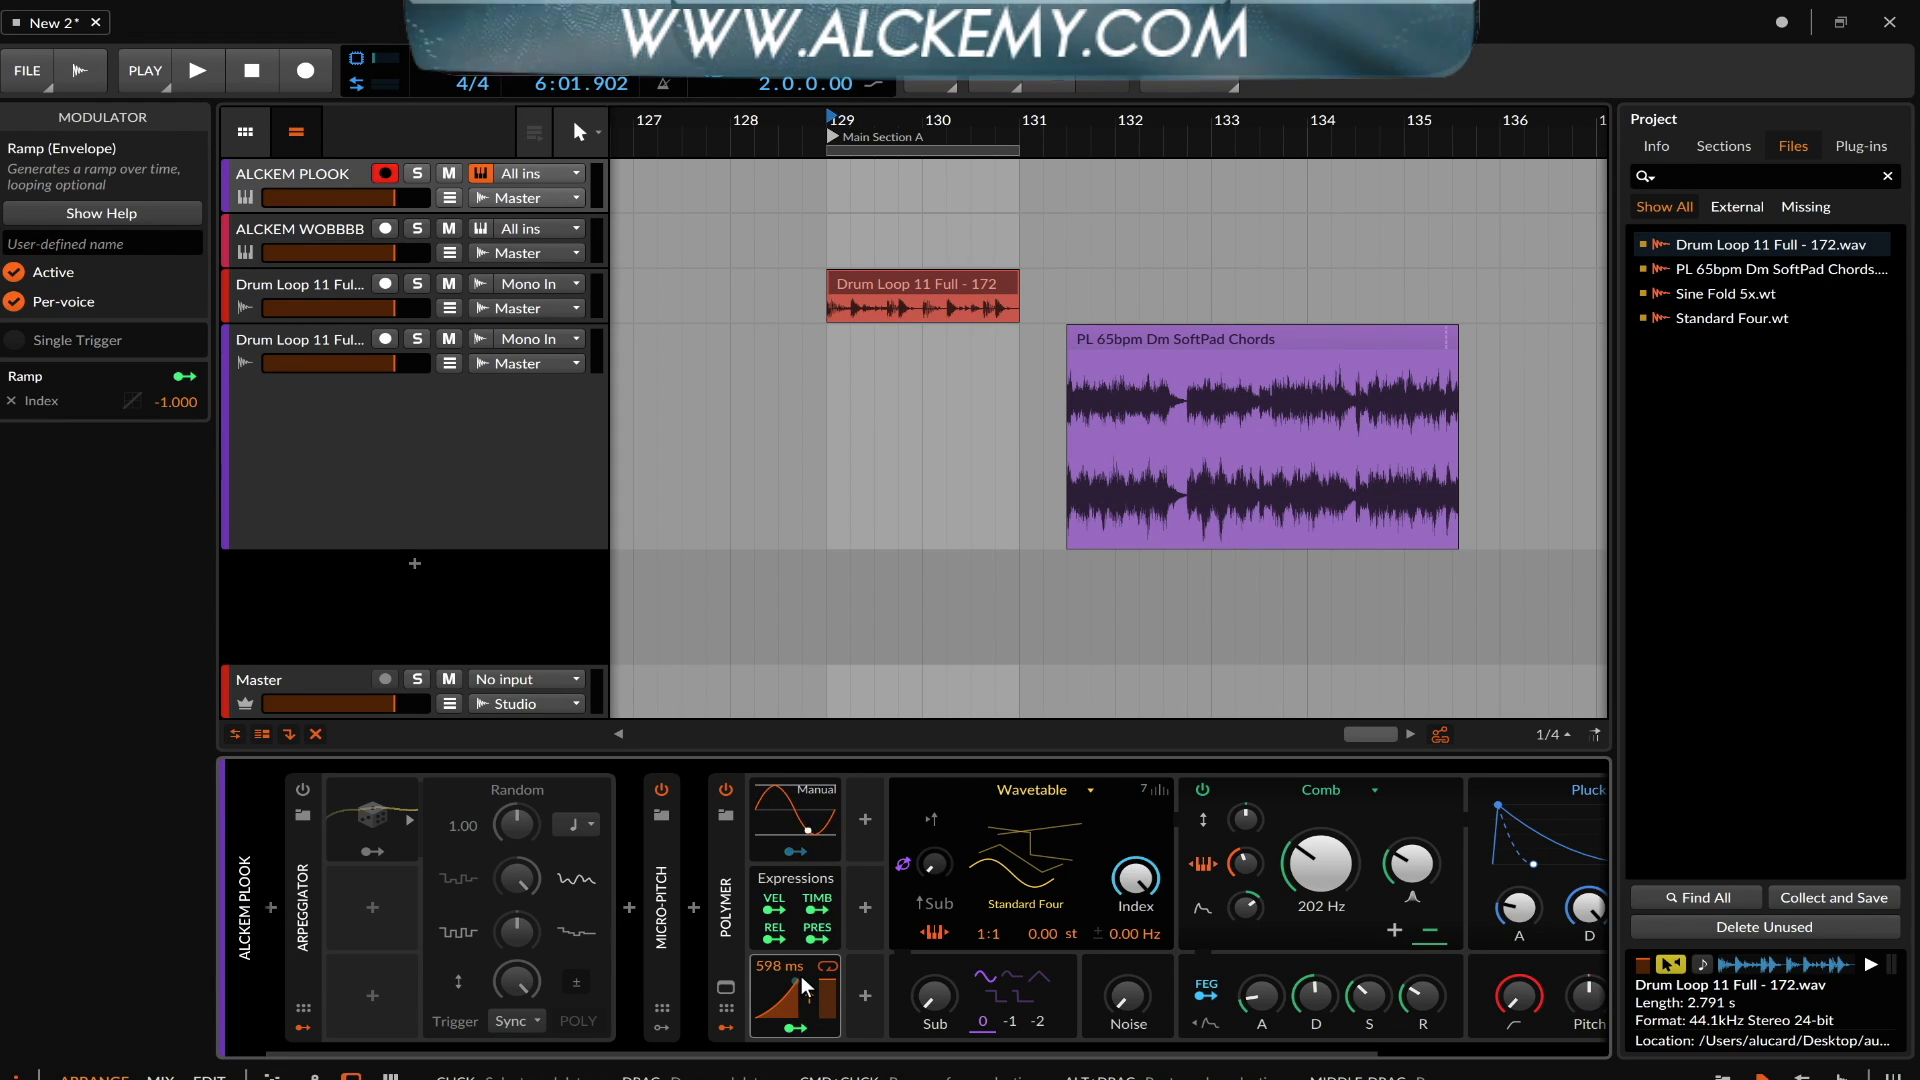
Select the Polymer device and look through the available oscillator, filter and envelope modules without swapping any
left_click(722, 868)
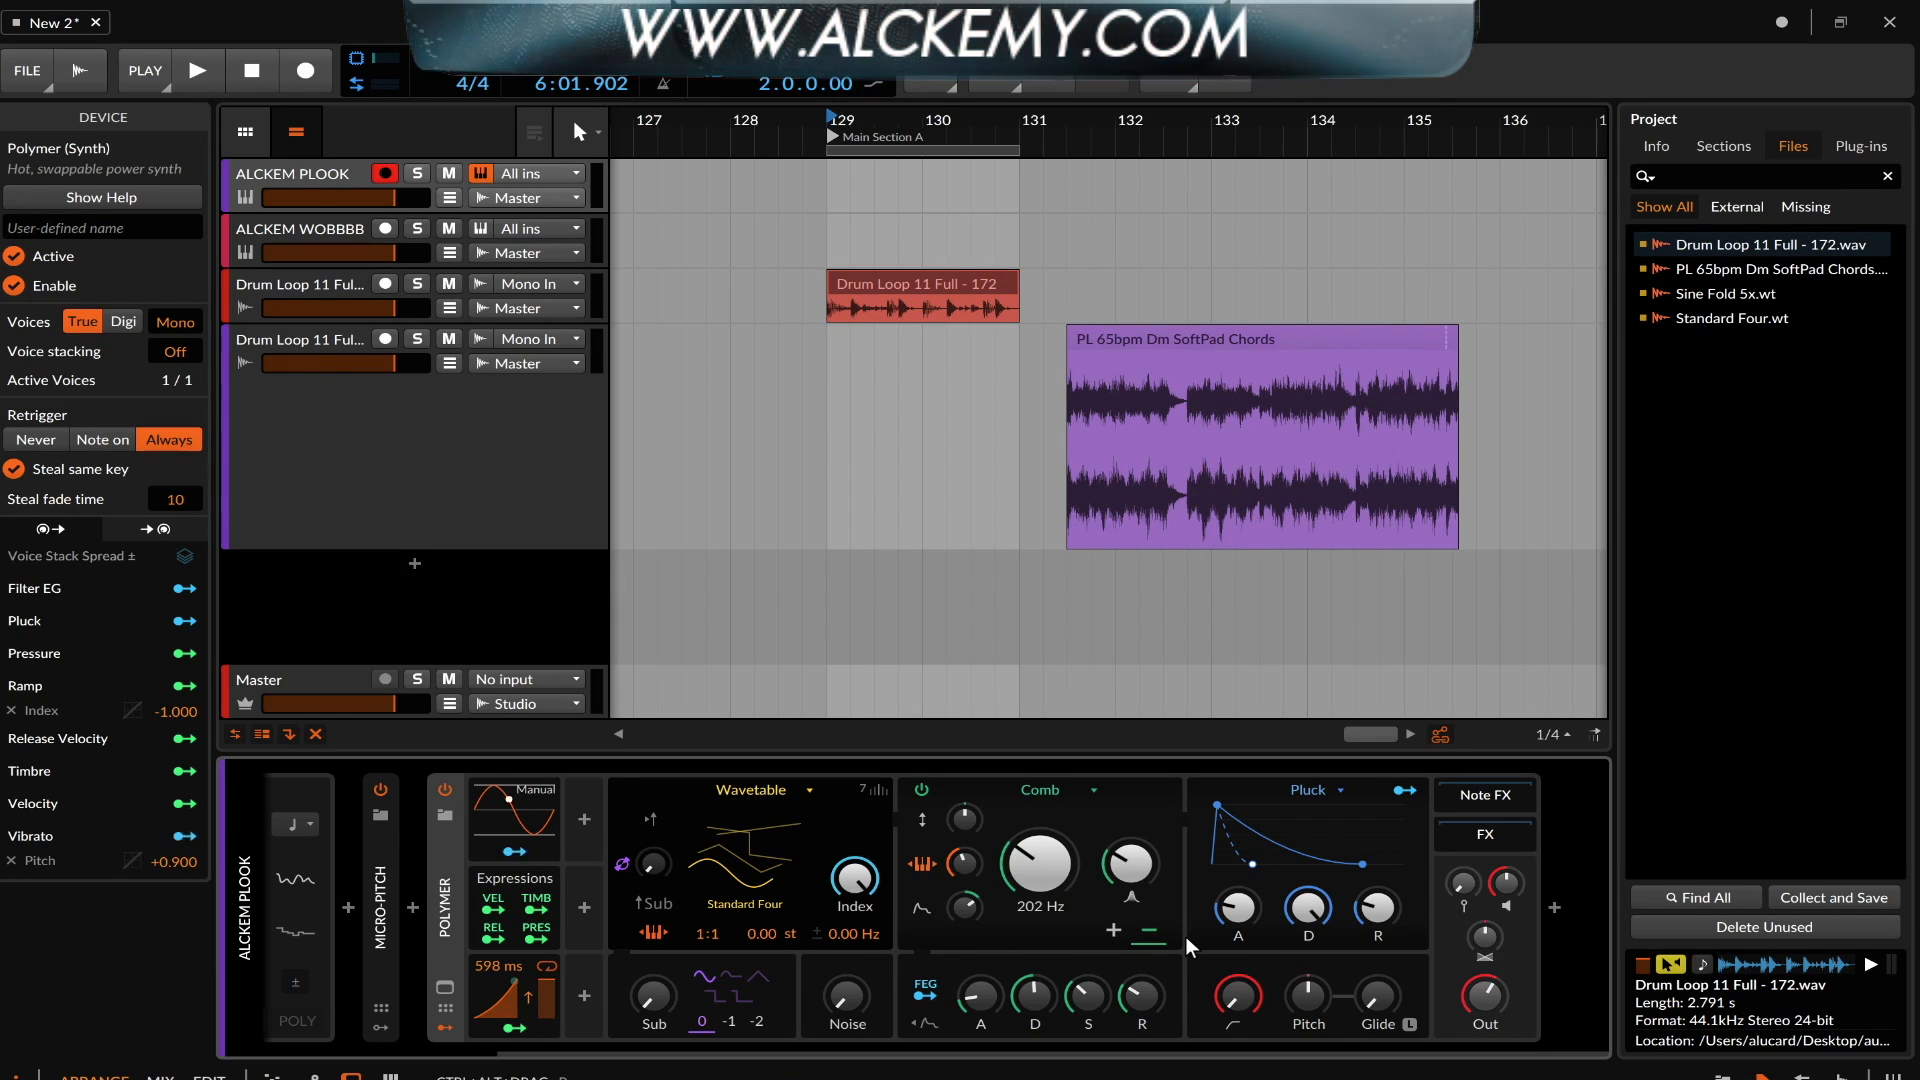
left_click(750, 791)
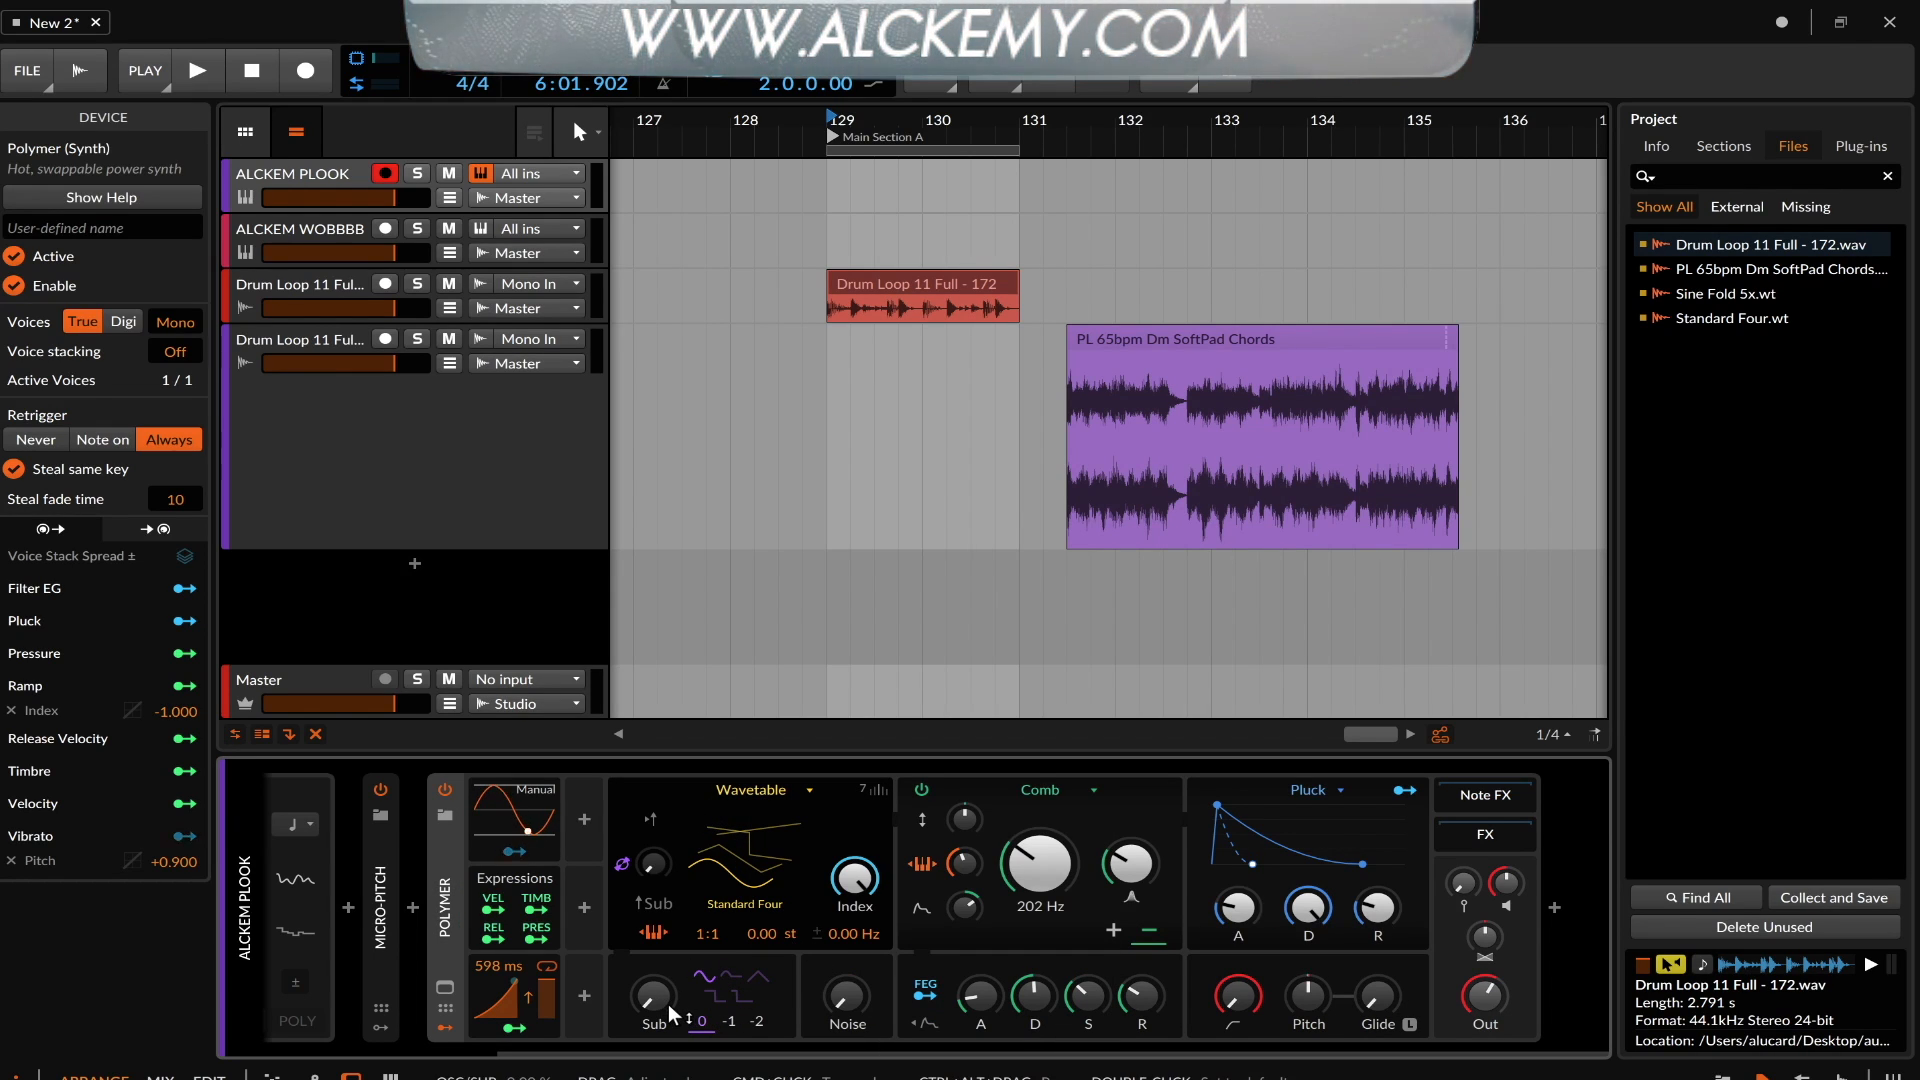
left_click(1048, 792)
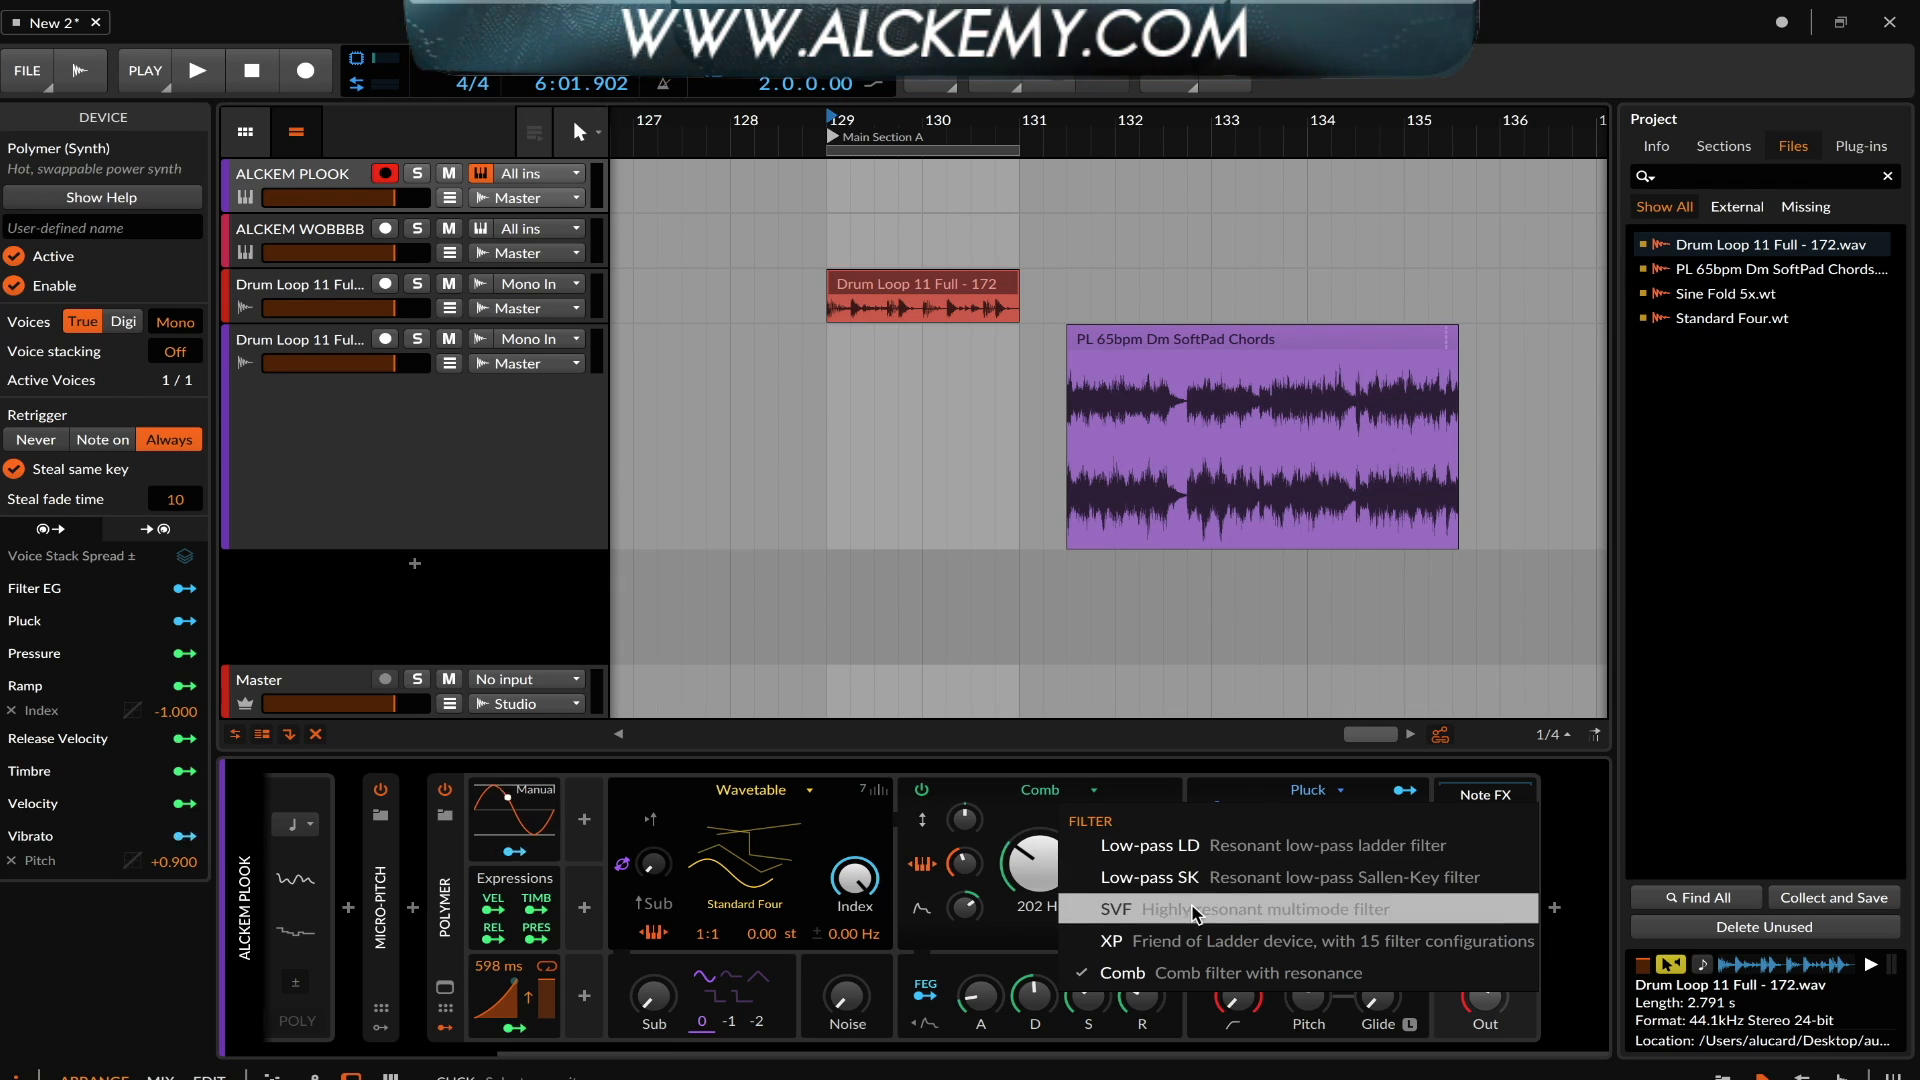
left_click(1014, 815)
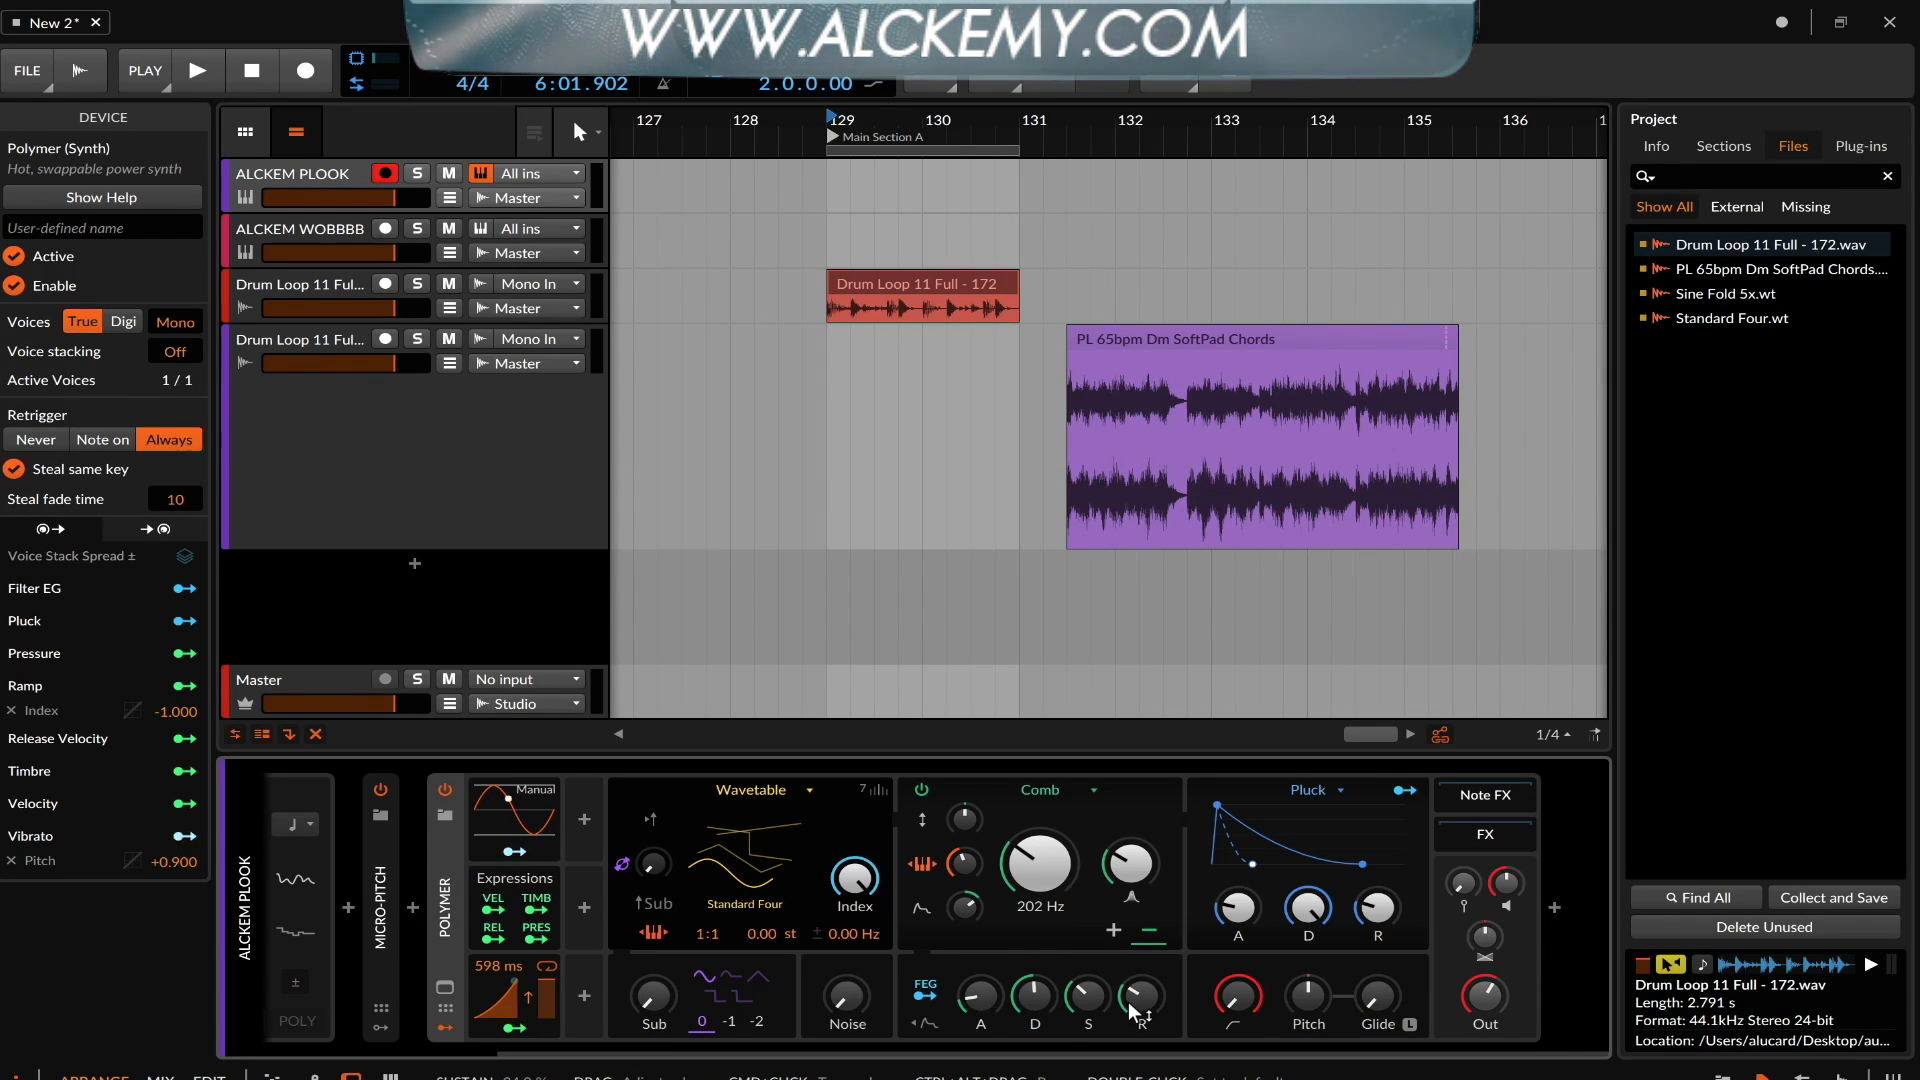
left_click(1310, 791)
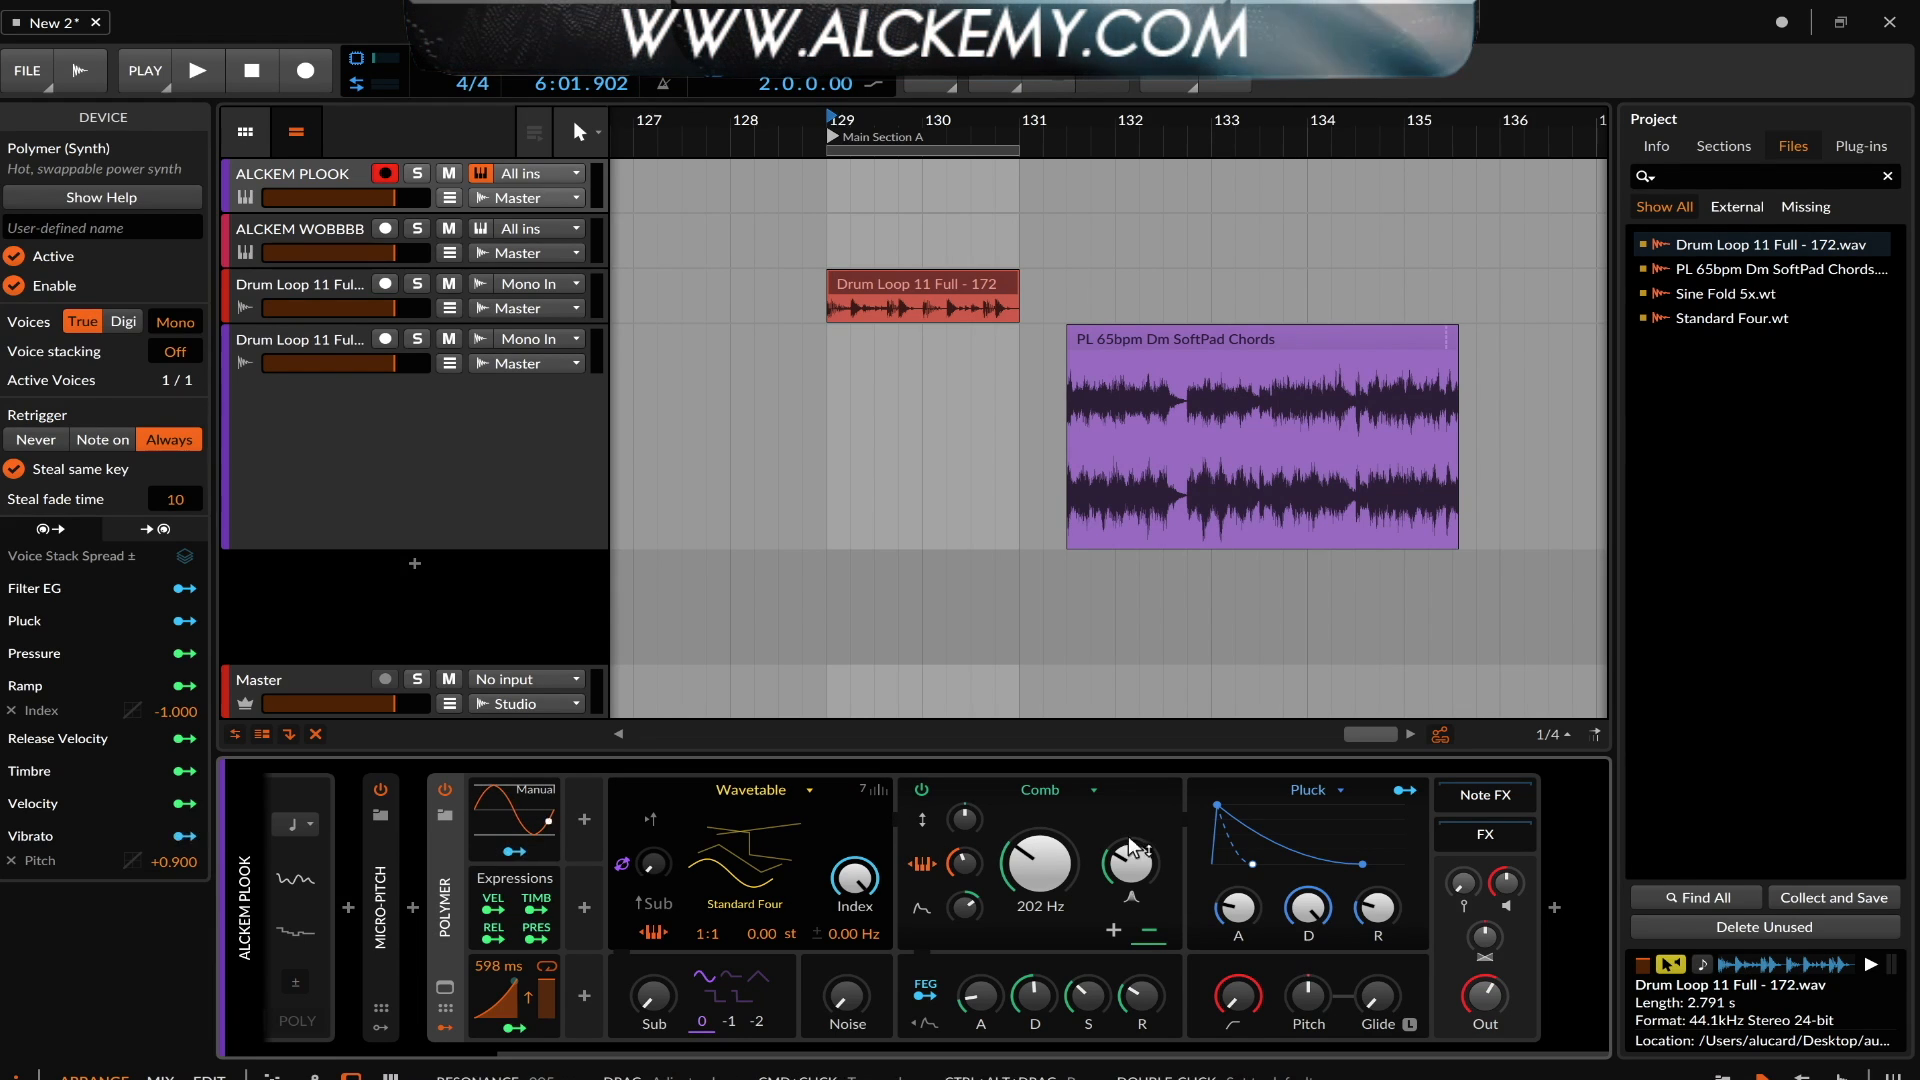
Open Polymer's expanded device view, examine its full signal flow, and close the view
left_click(445, 990)
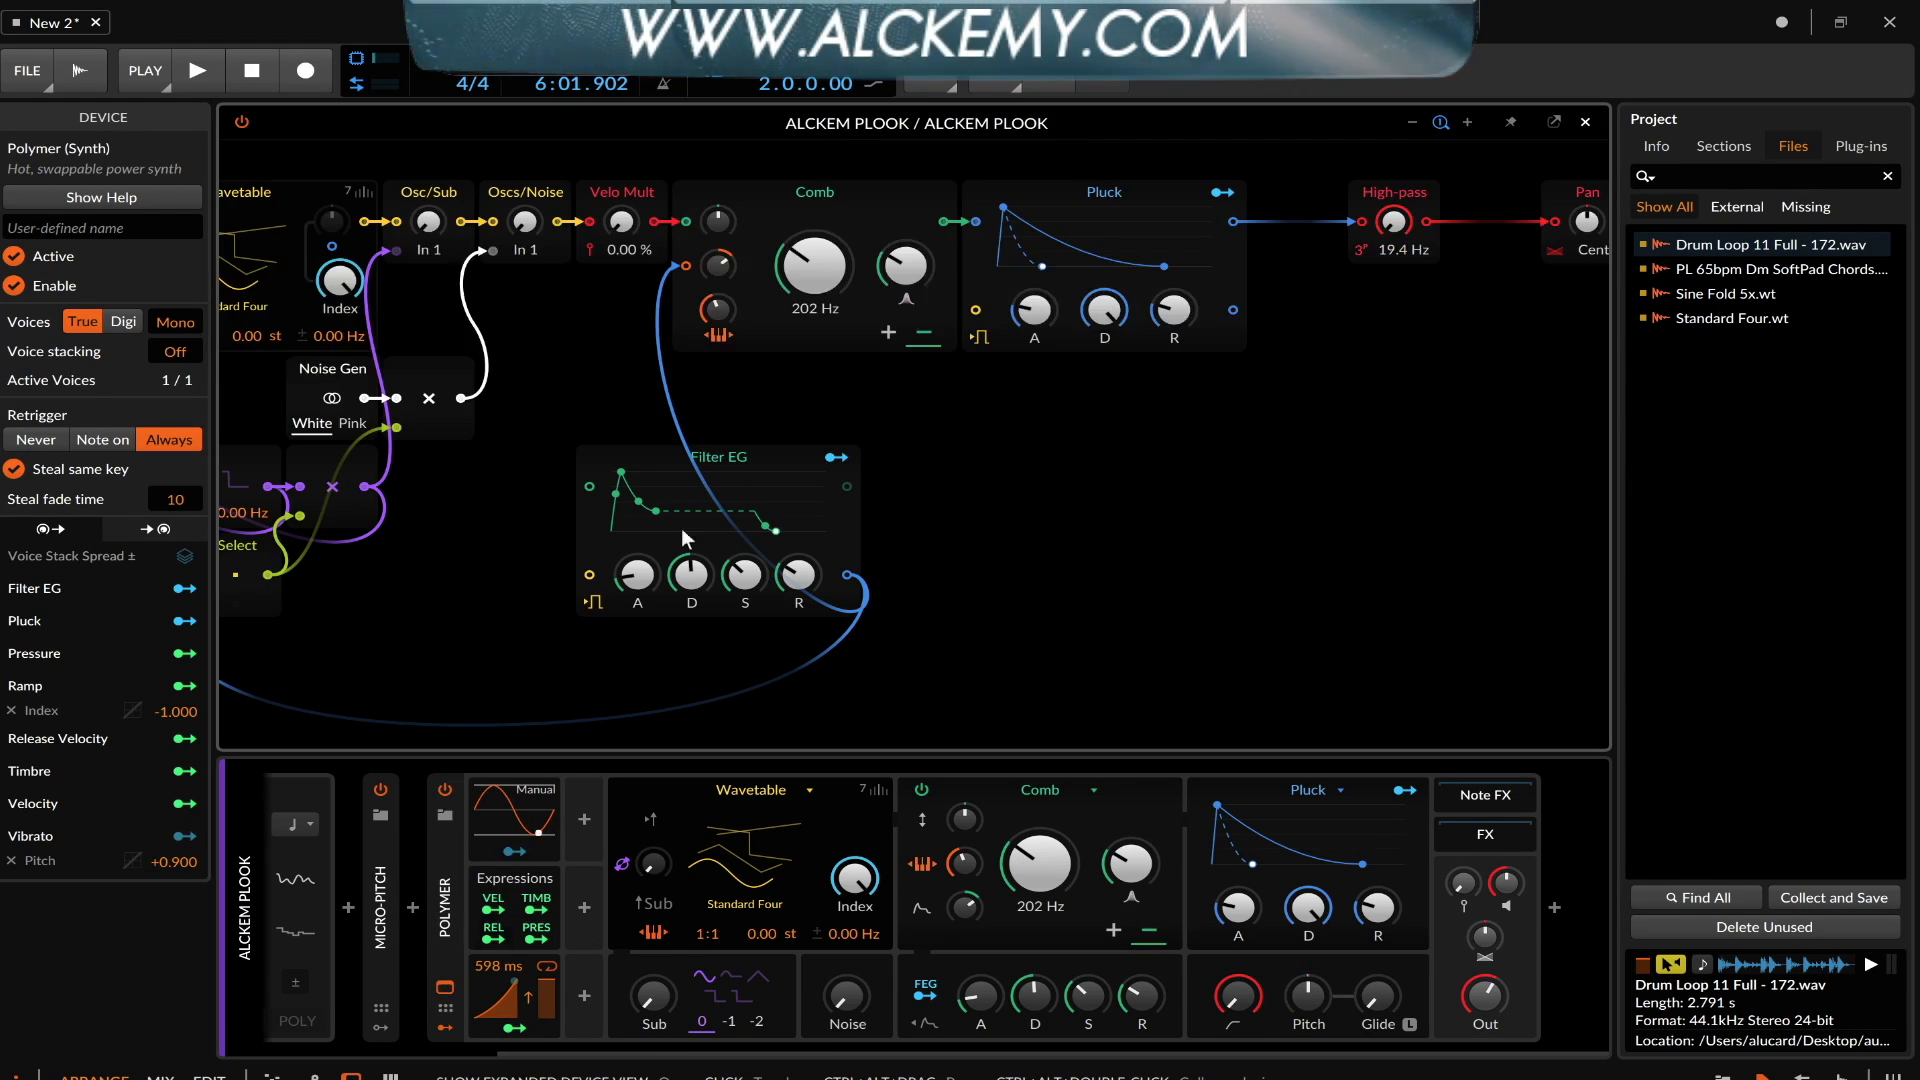
scroll(663, 352, "down", 3)
scroll(662, 352, "up", 5)
scroll(663, 352, "down", 5)
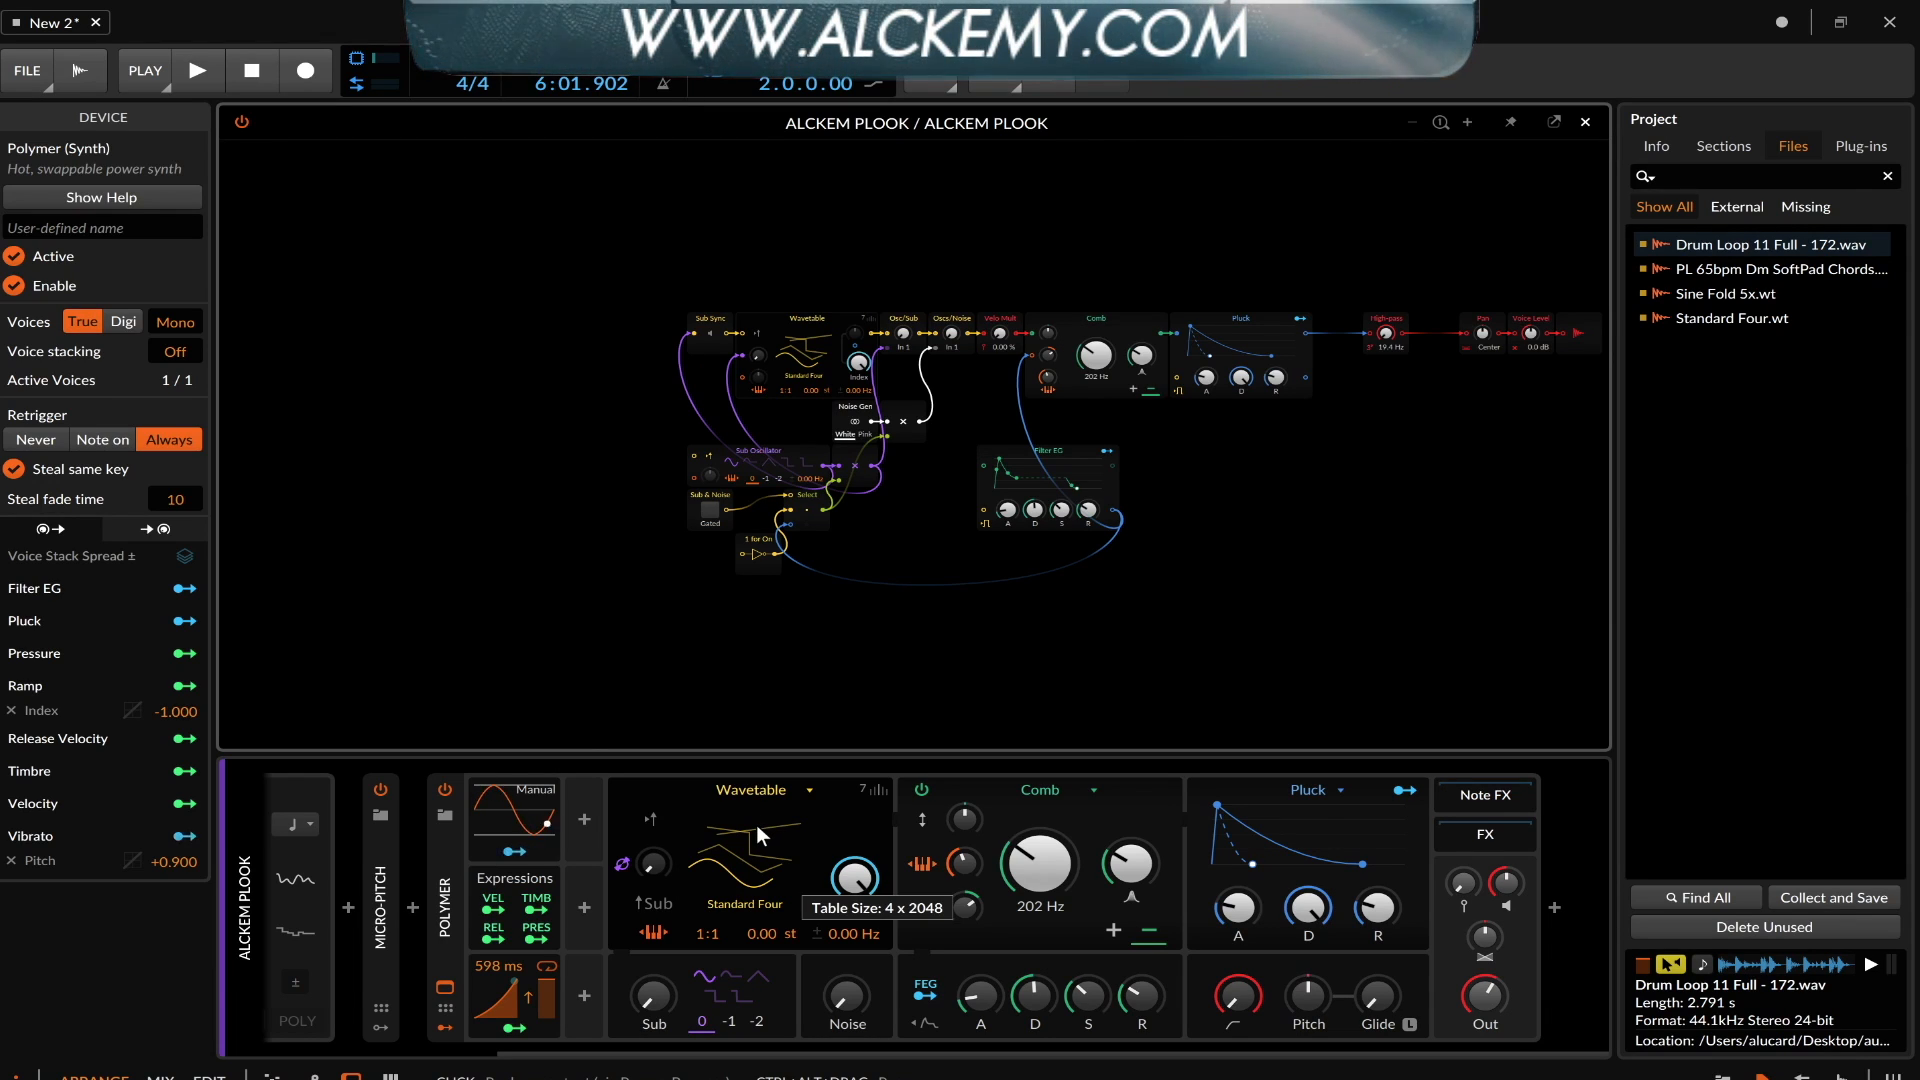
left_click(1587, 123)
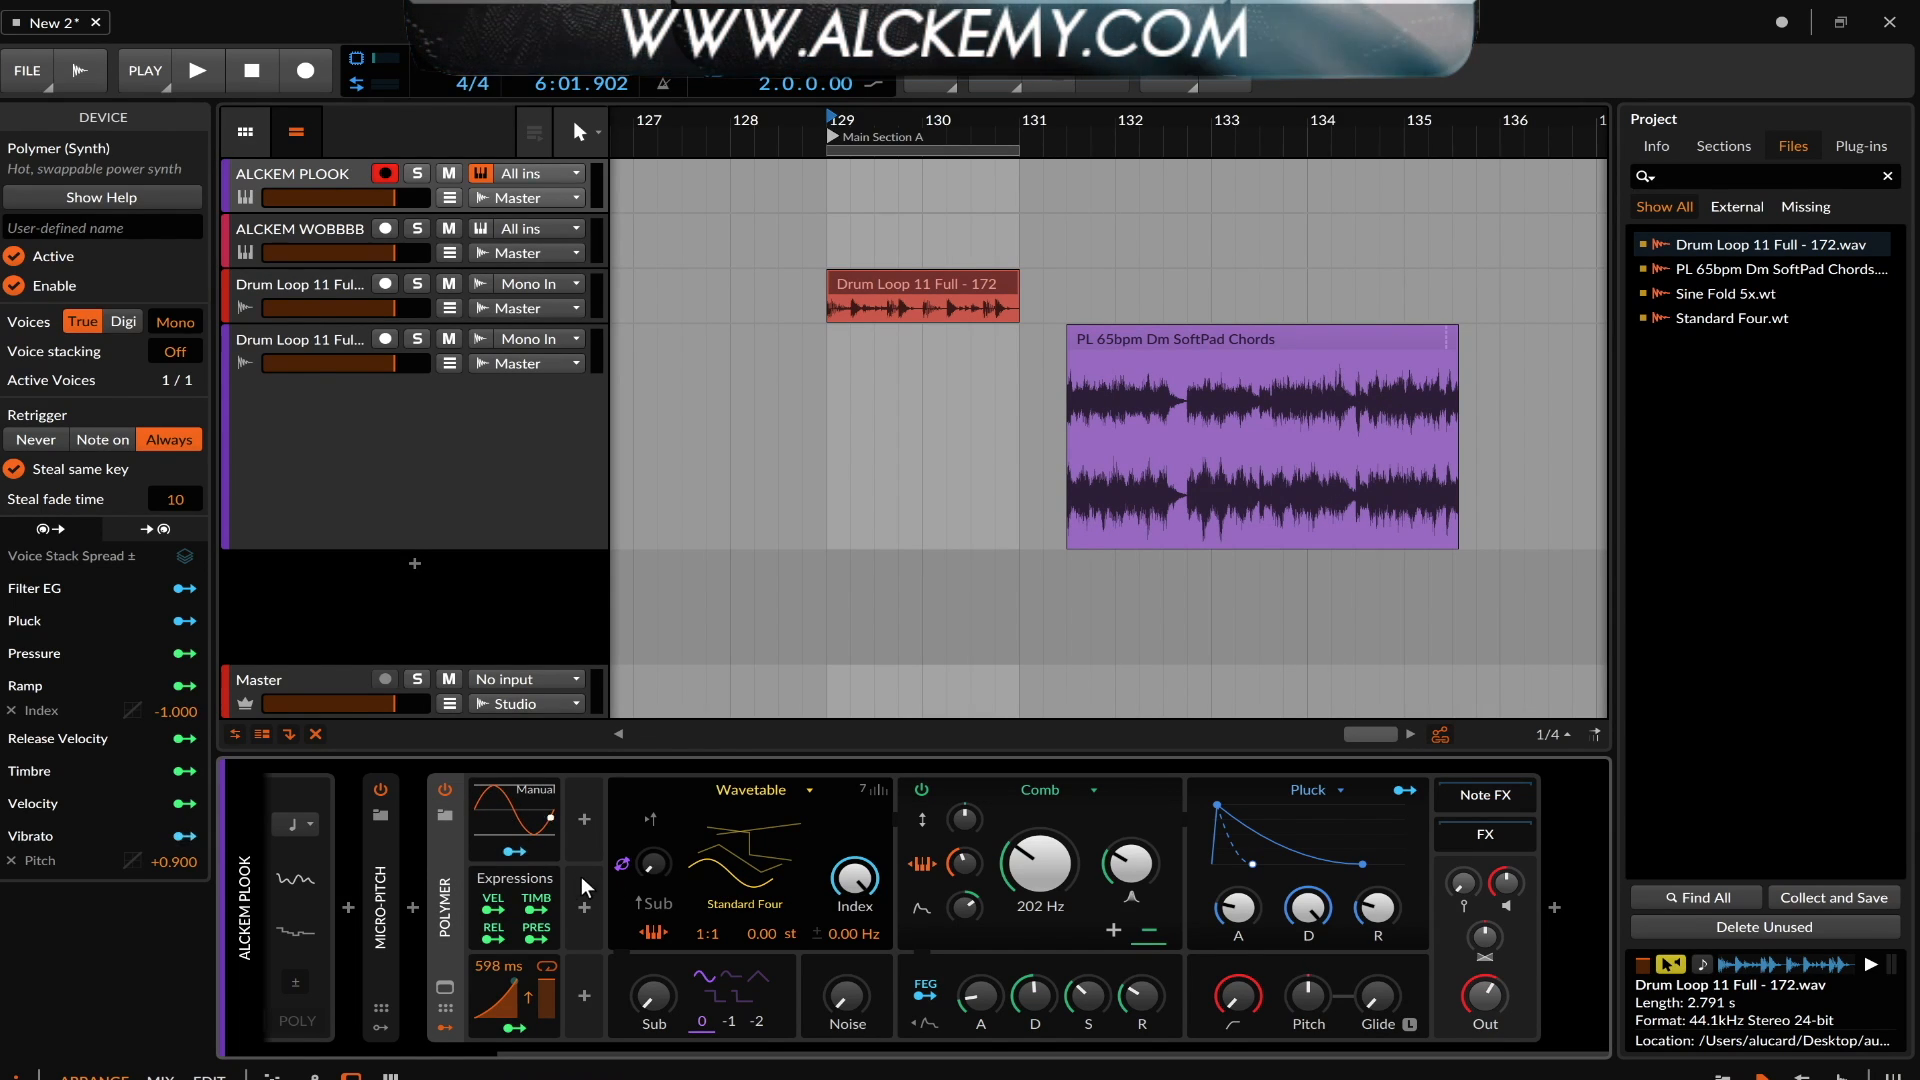
Look through the wavetable browser and the folders for importing wavetables, and cancel both without changing the wavetable
double_click(766, 850)
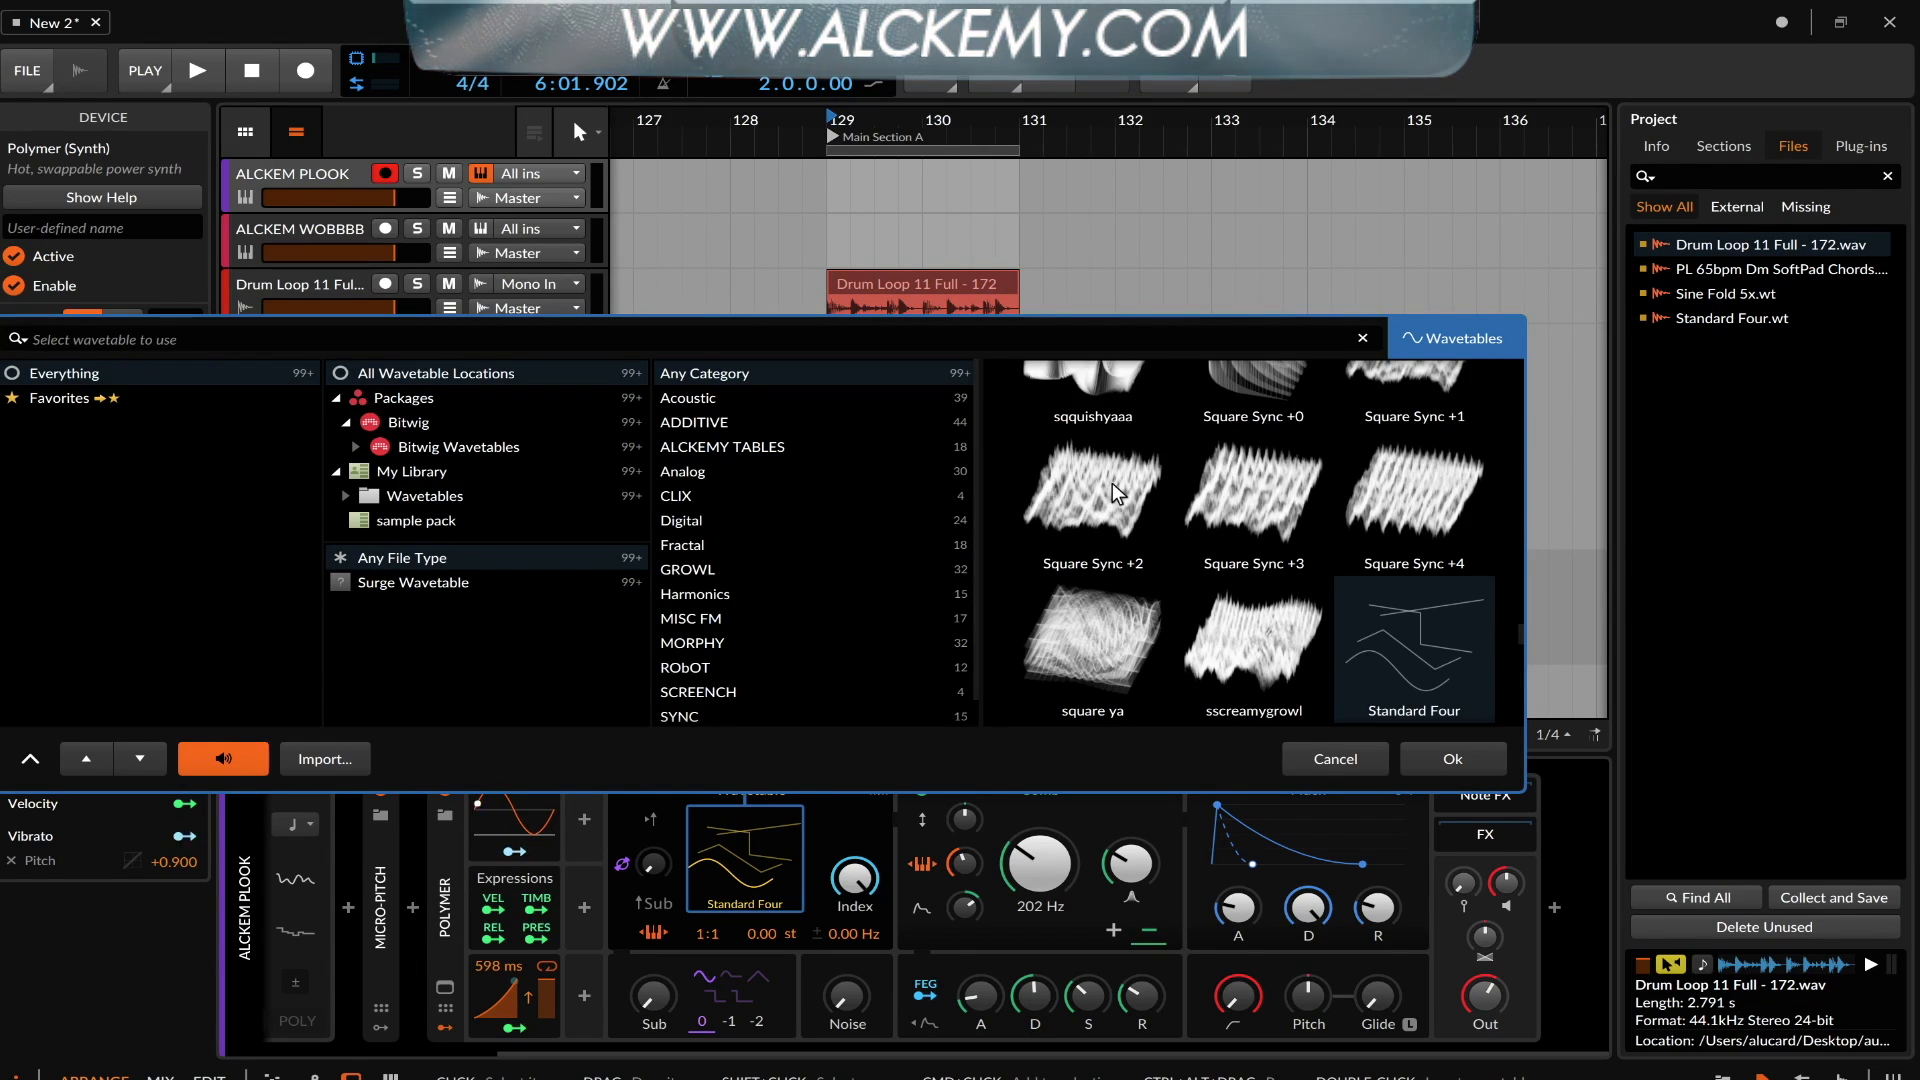
left_click(343, 757)
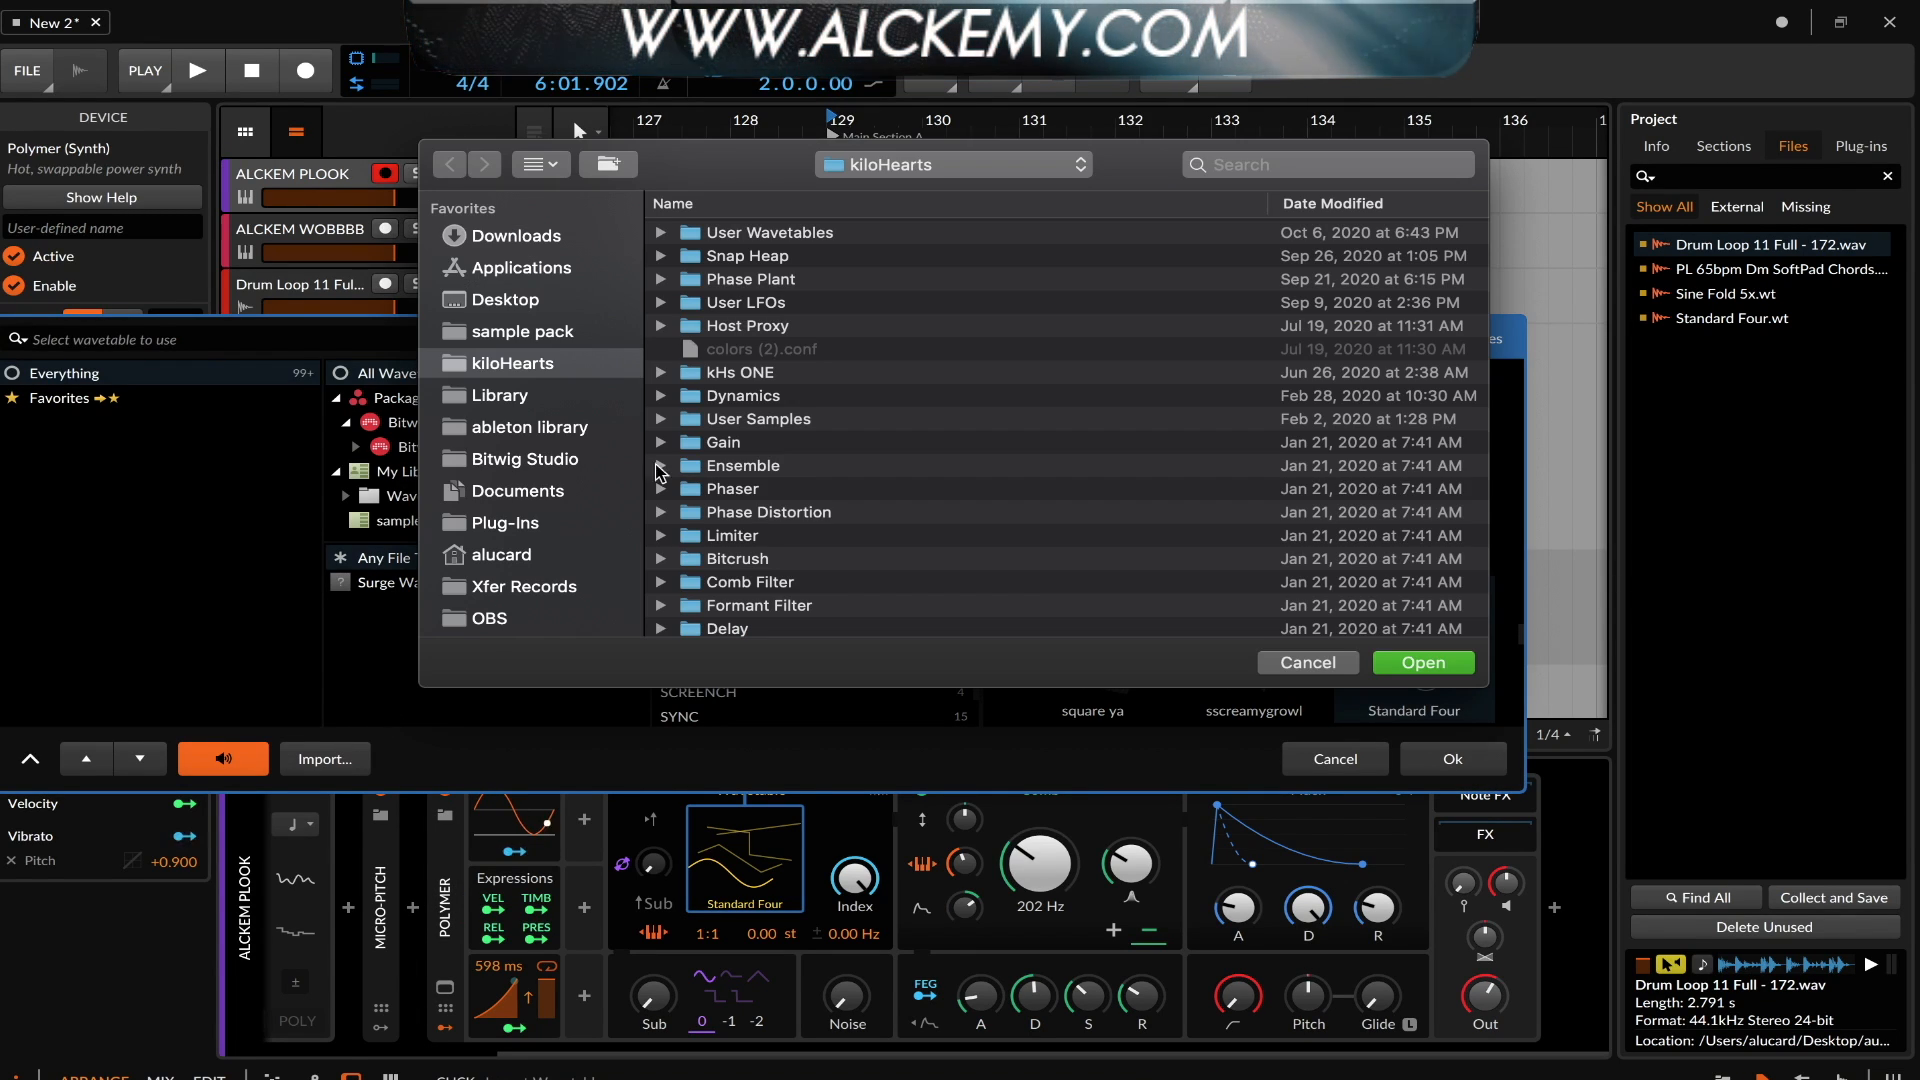
scroll(897, 277, "down", 2)
scroll(899, 278, "down", 5)
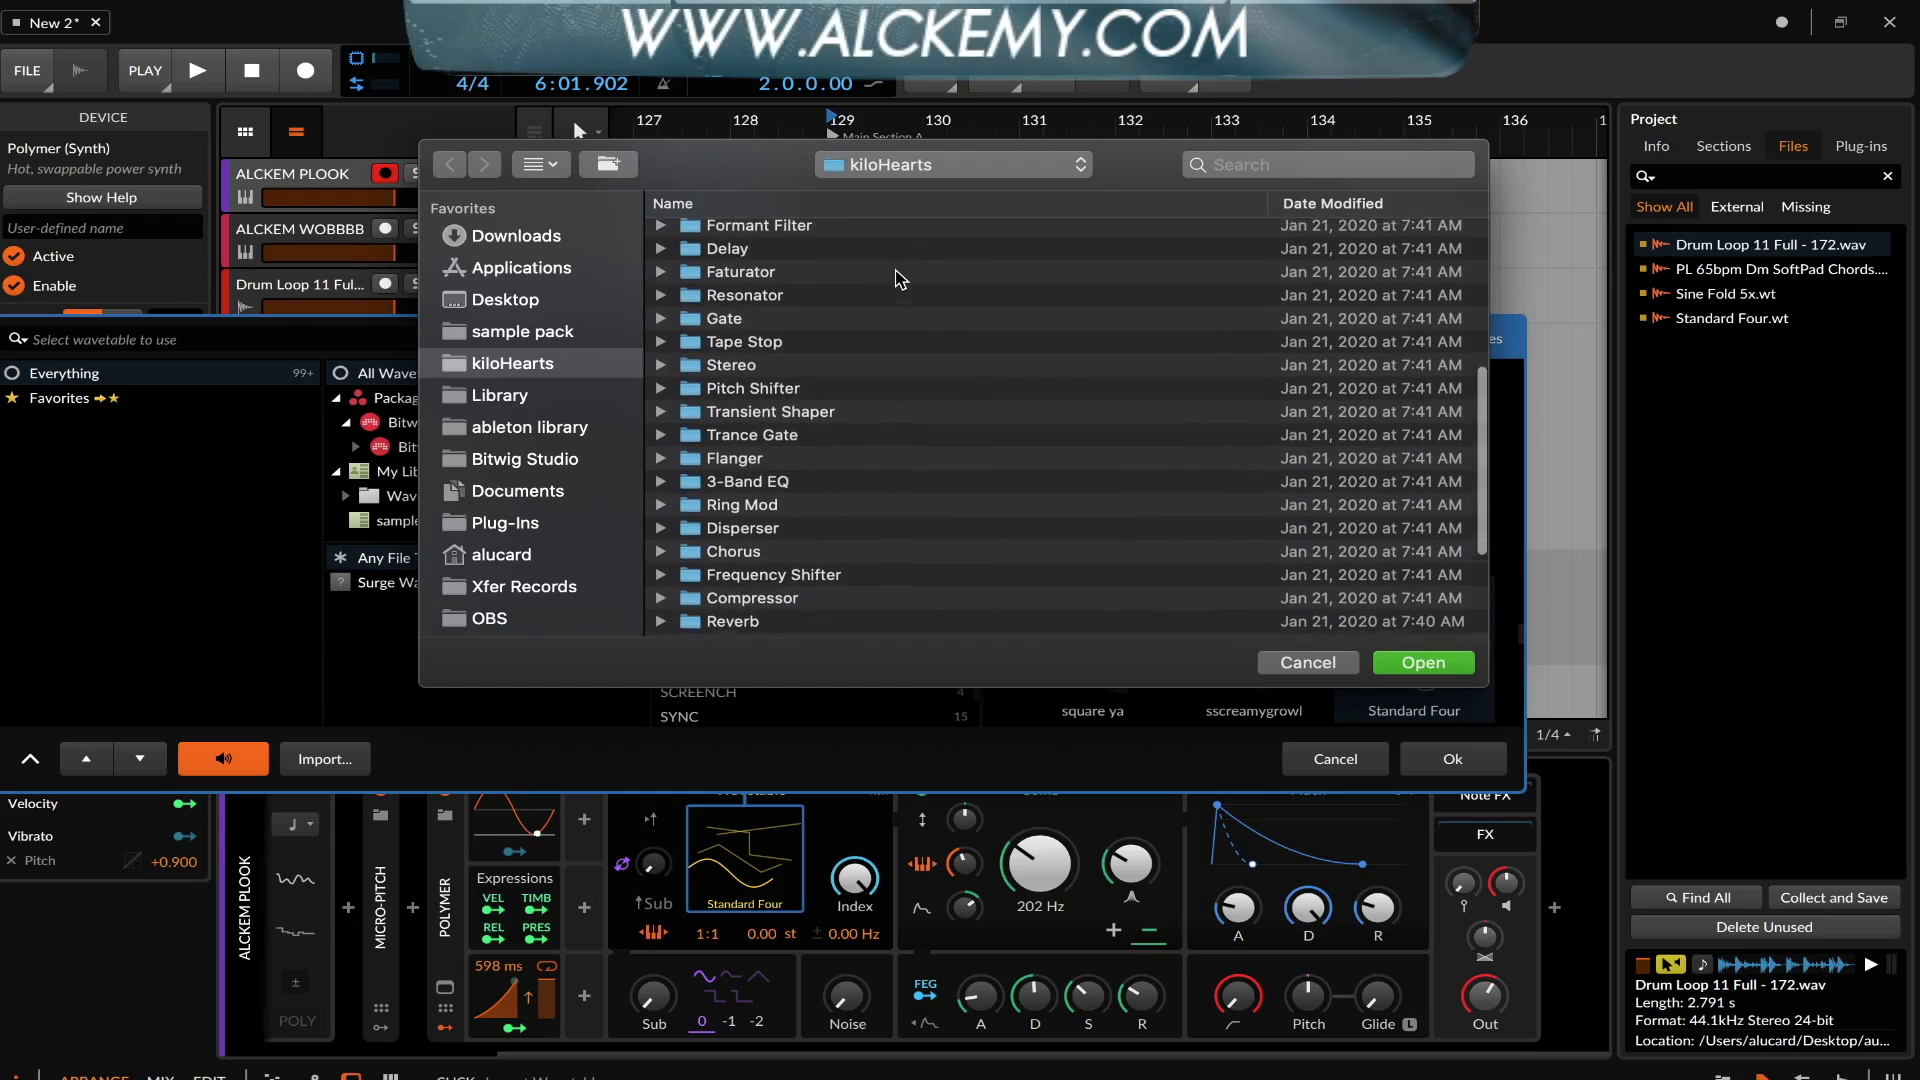
left_click(1327, 664)
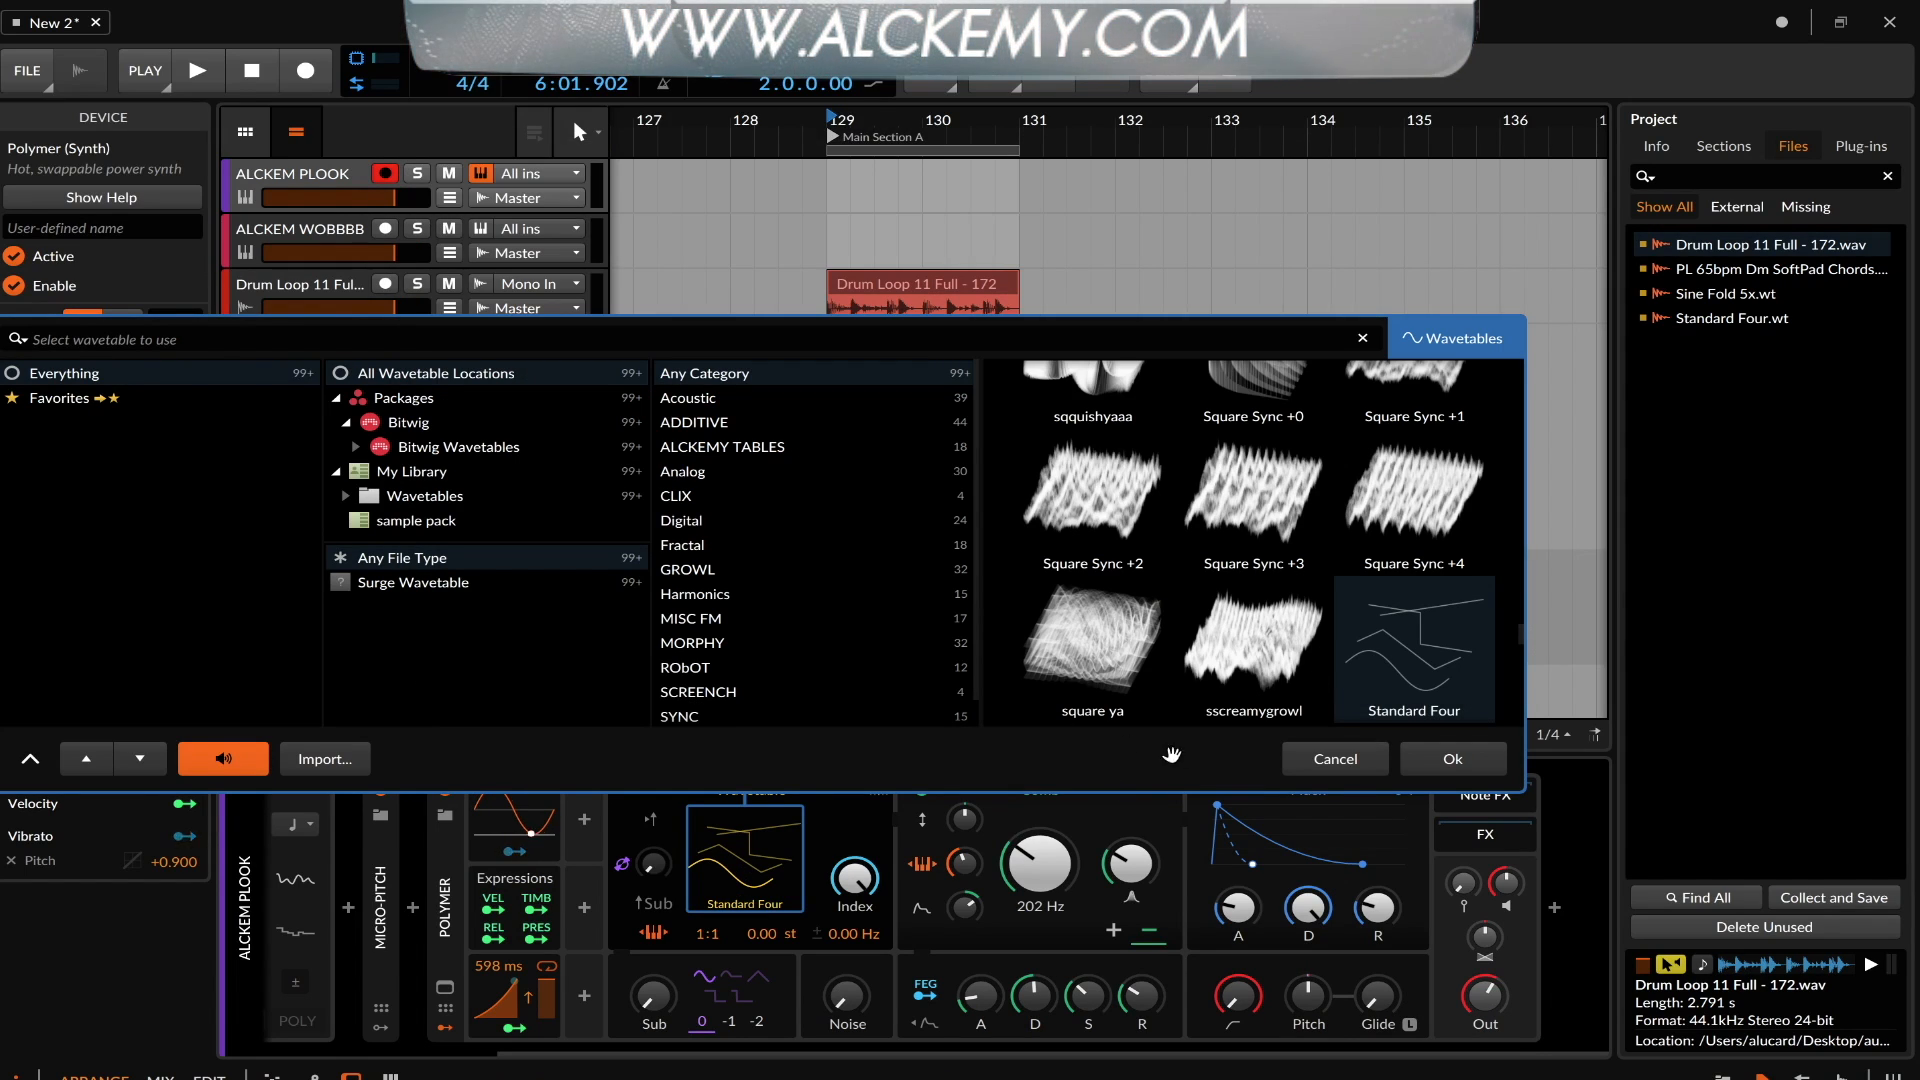
left_click(1333, 759)
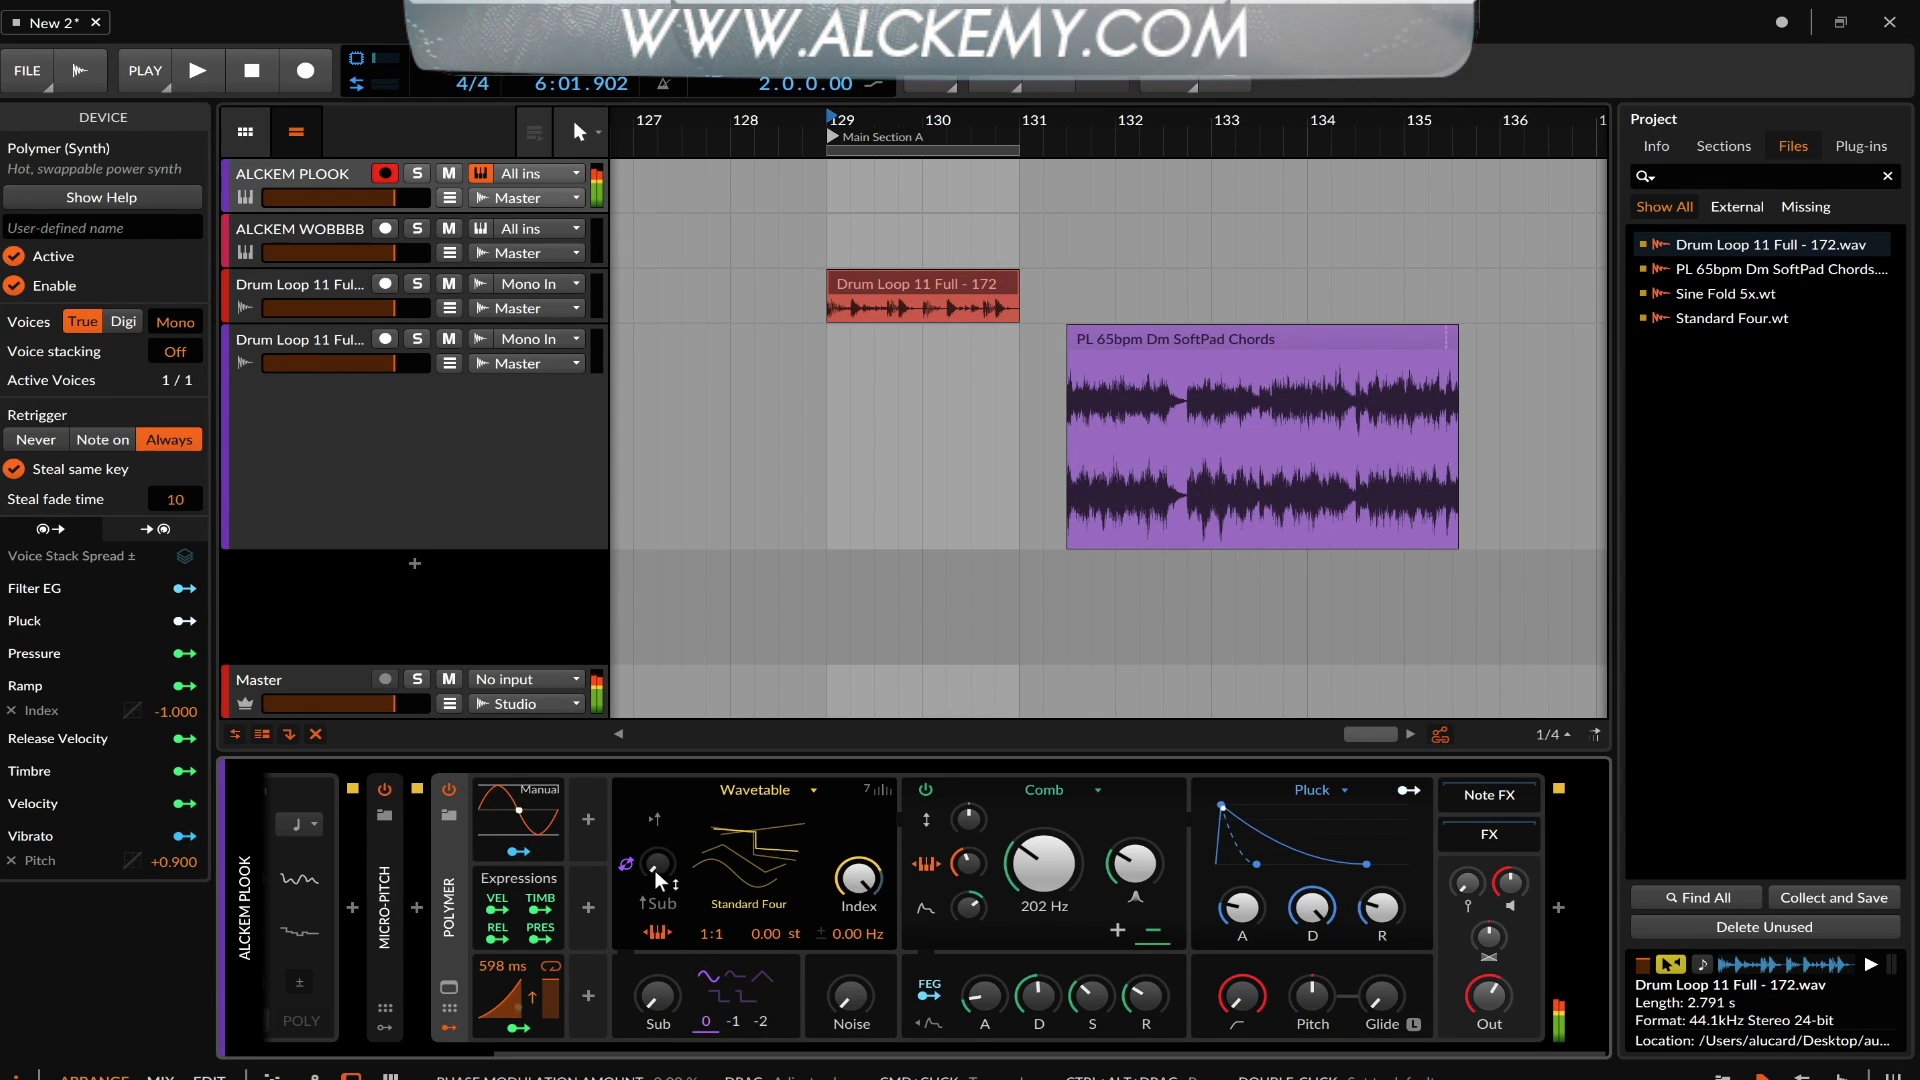
Raise the Wavetable oscillator's phase modulation amount and try out the Sub oscillator's level, returning that level to zero
left_click_drag(655, 878, 656, 830)
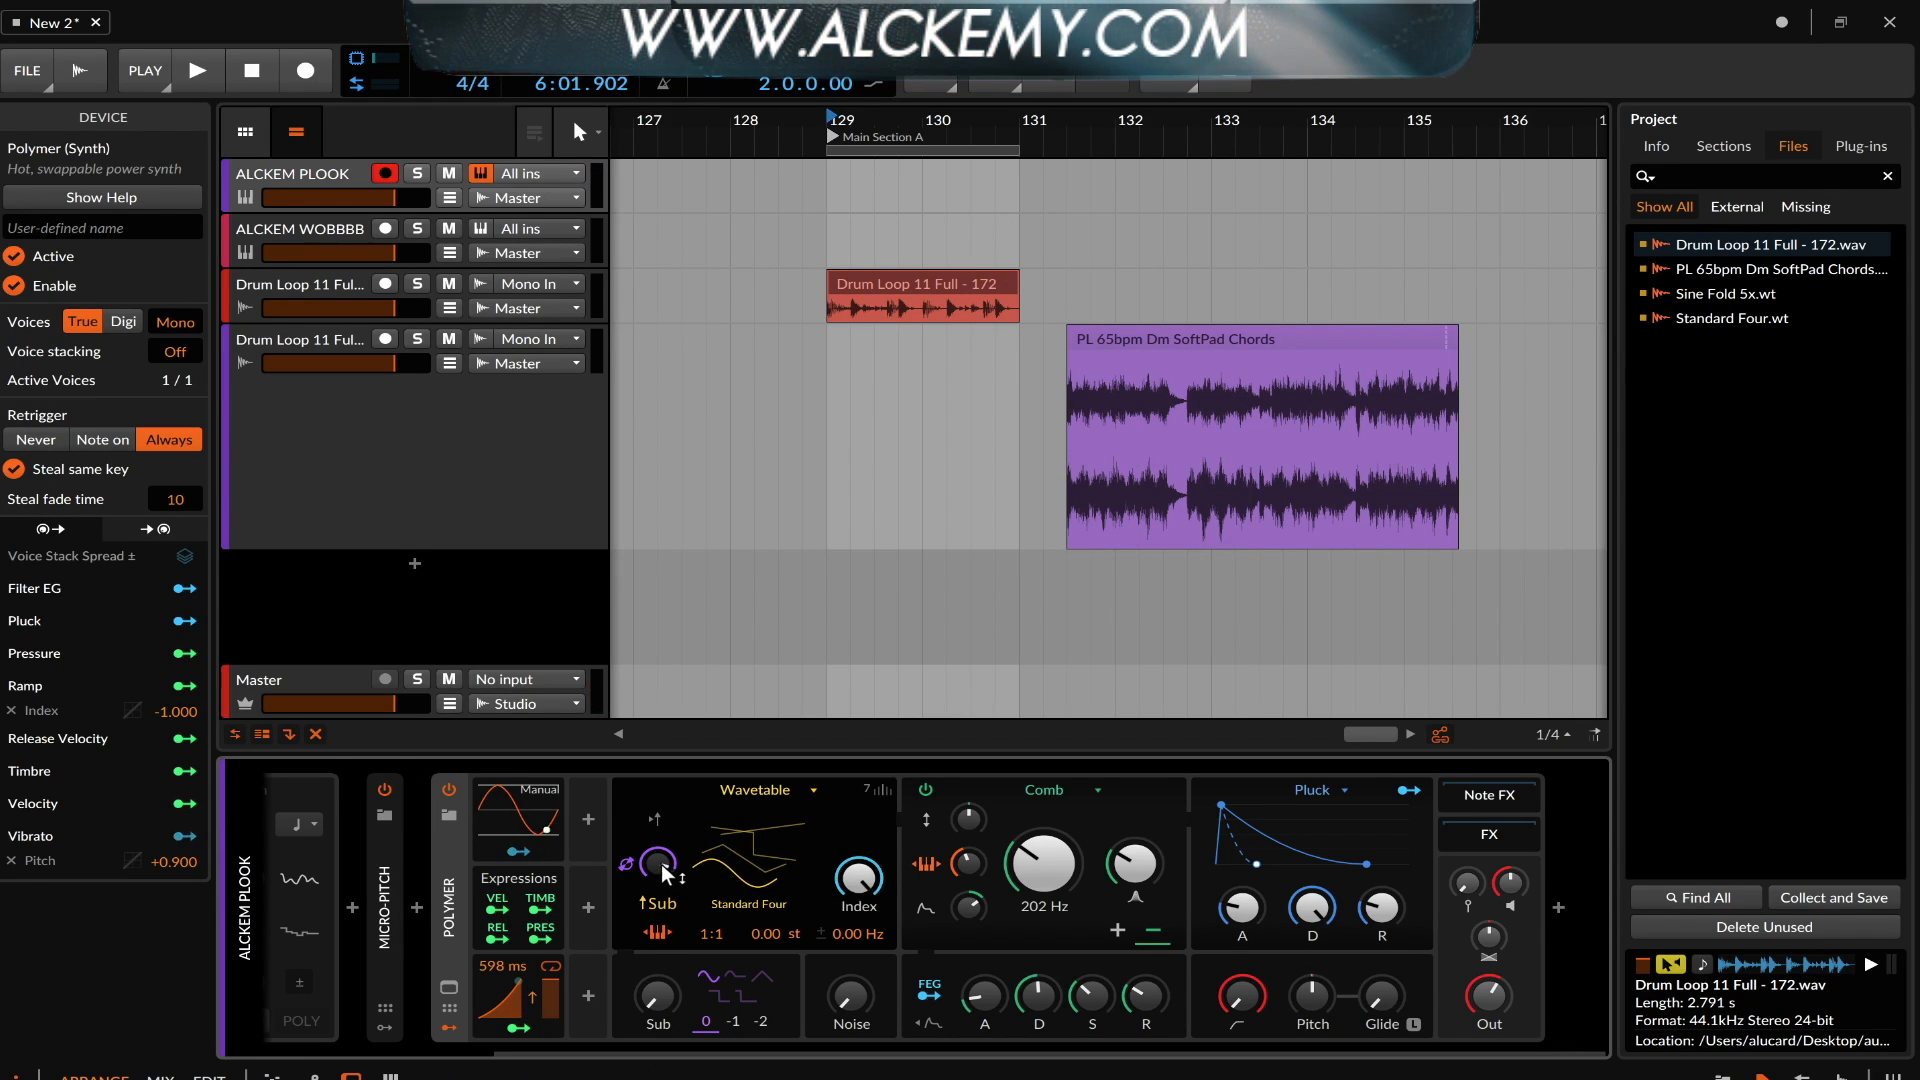
left_click_drag(660, 985, 660, 958)
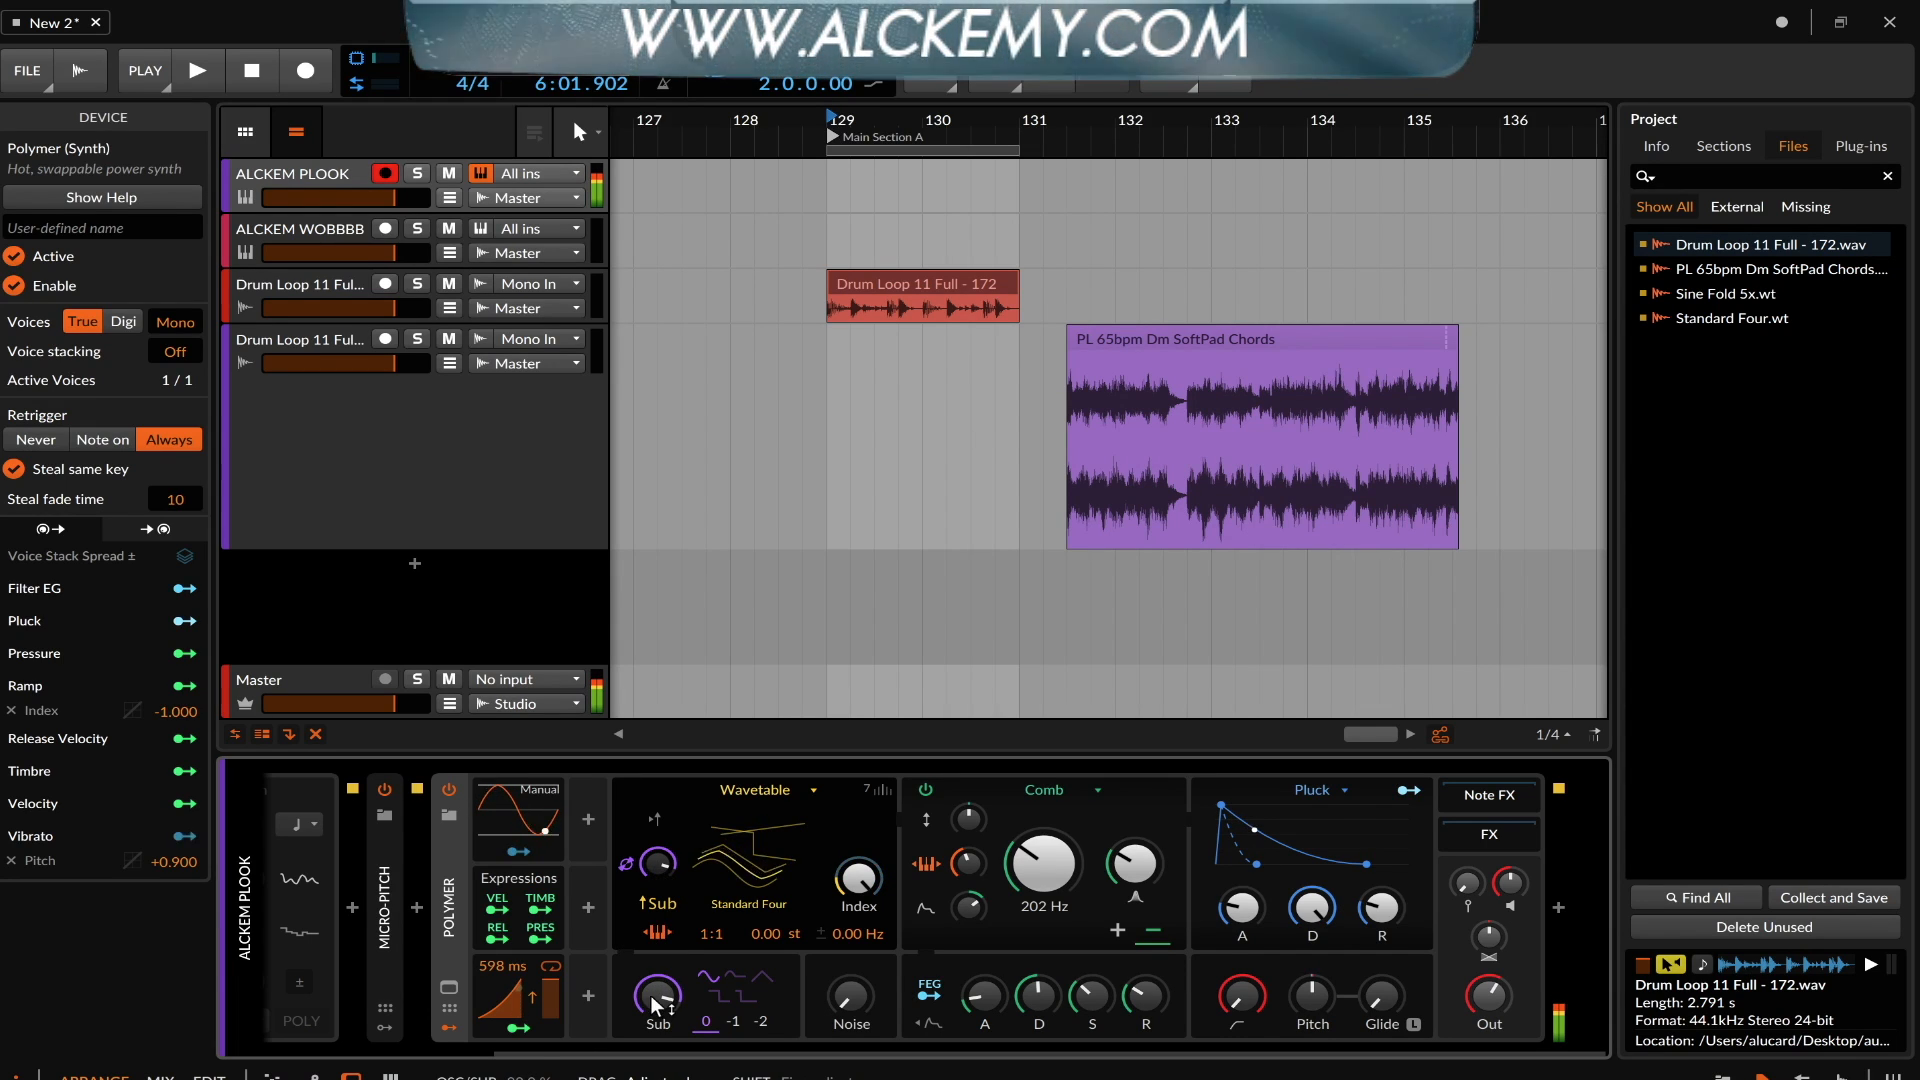
left_click_drag(657, 863, 657, 857)
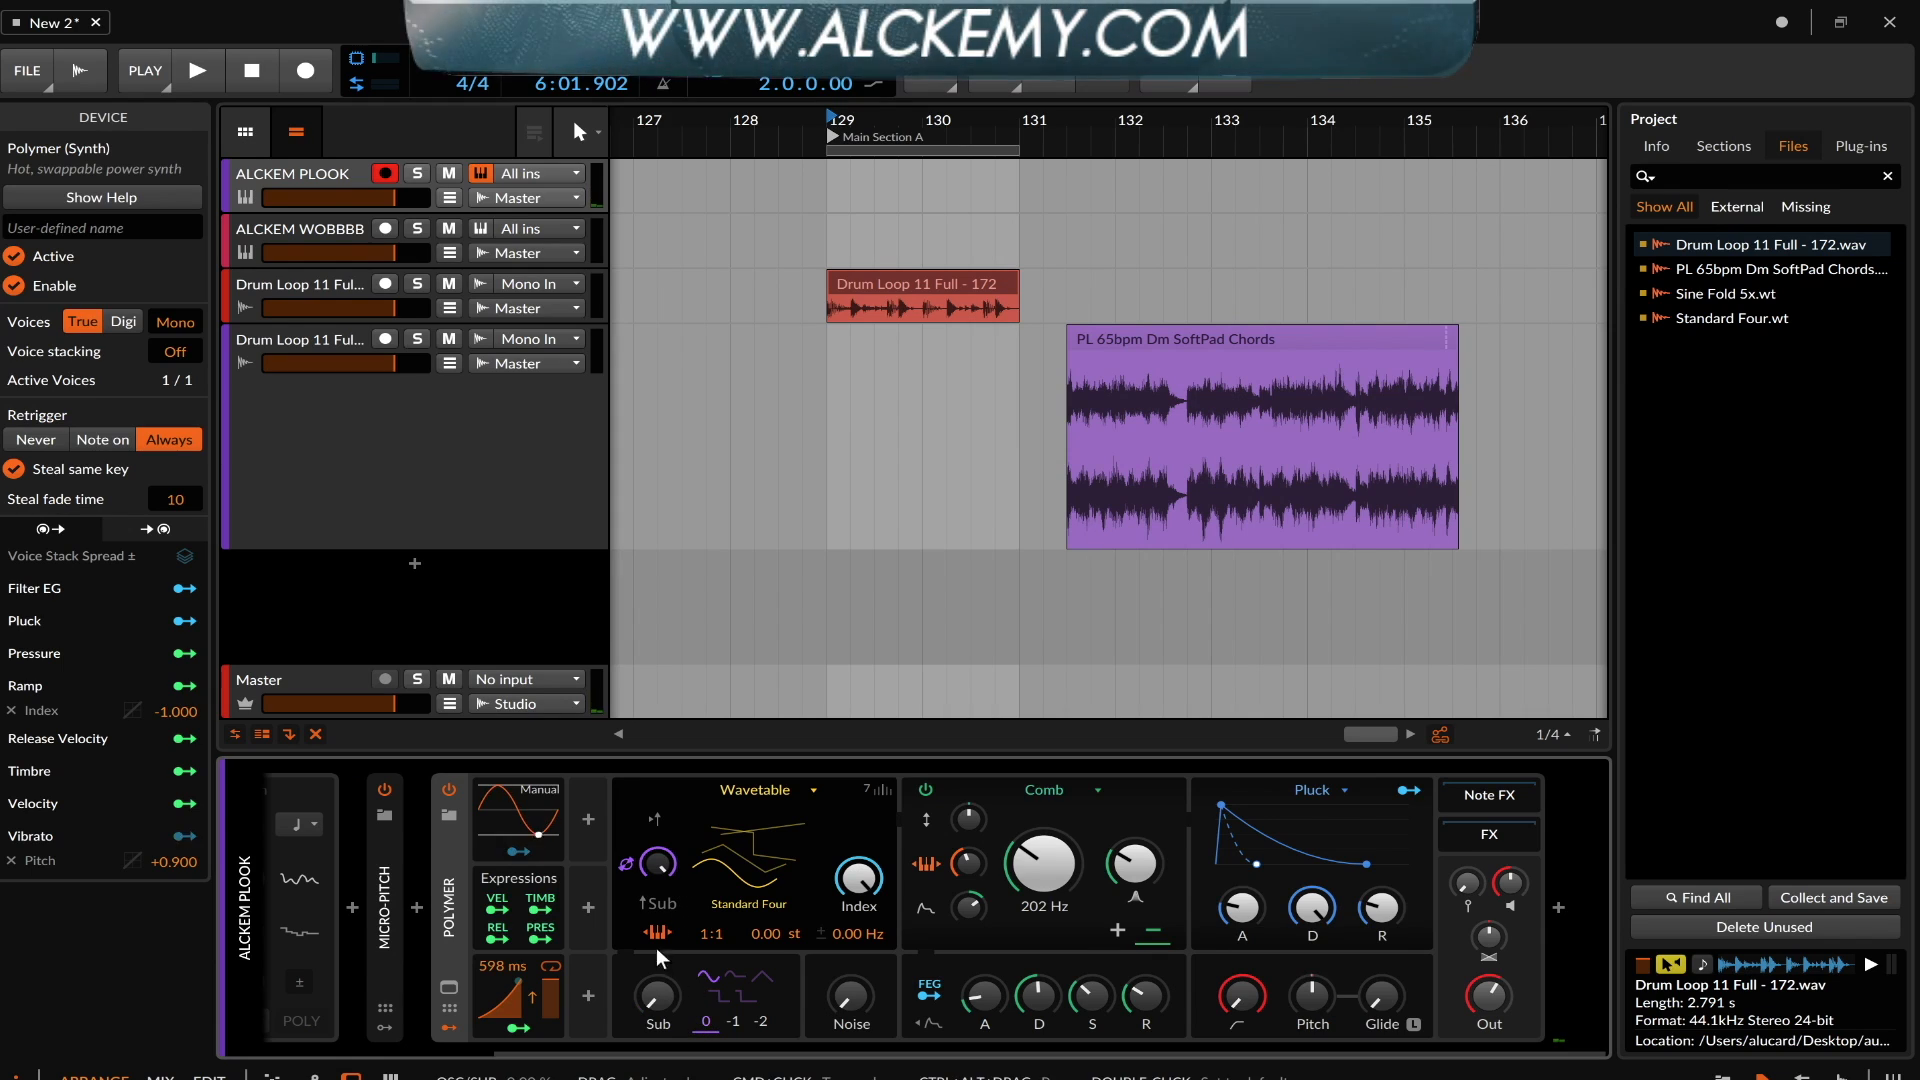
left_click_drag(655, 869, 703, 972)
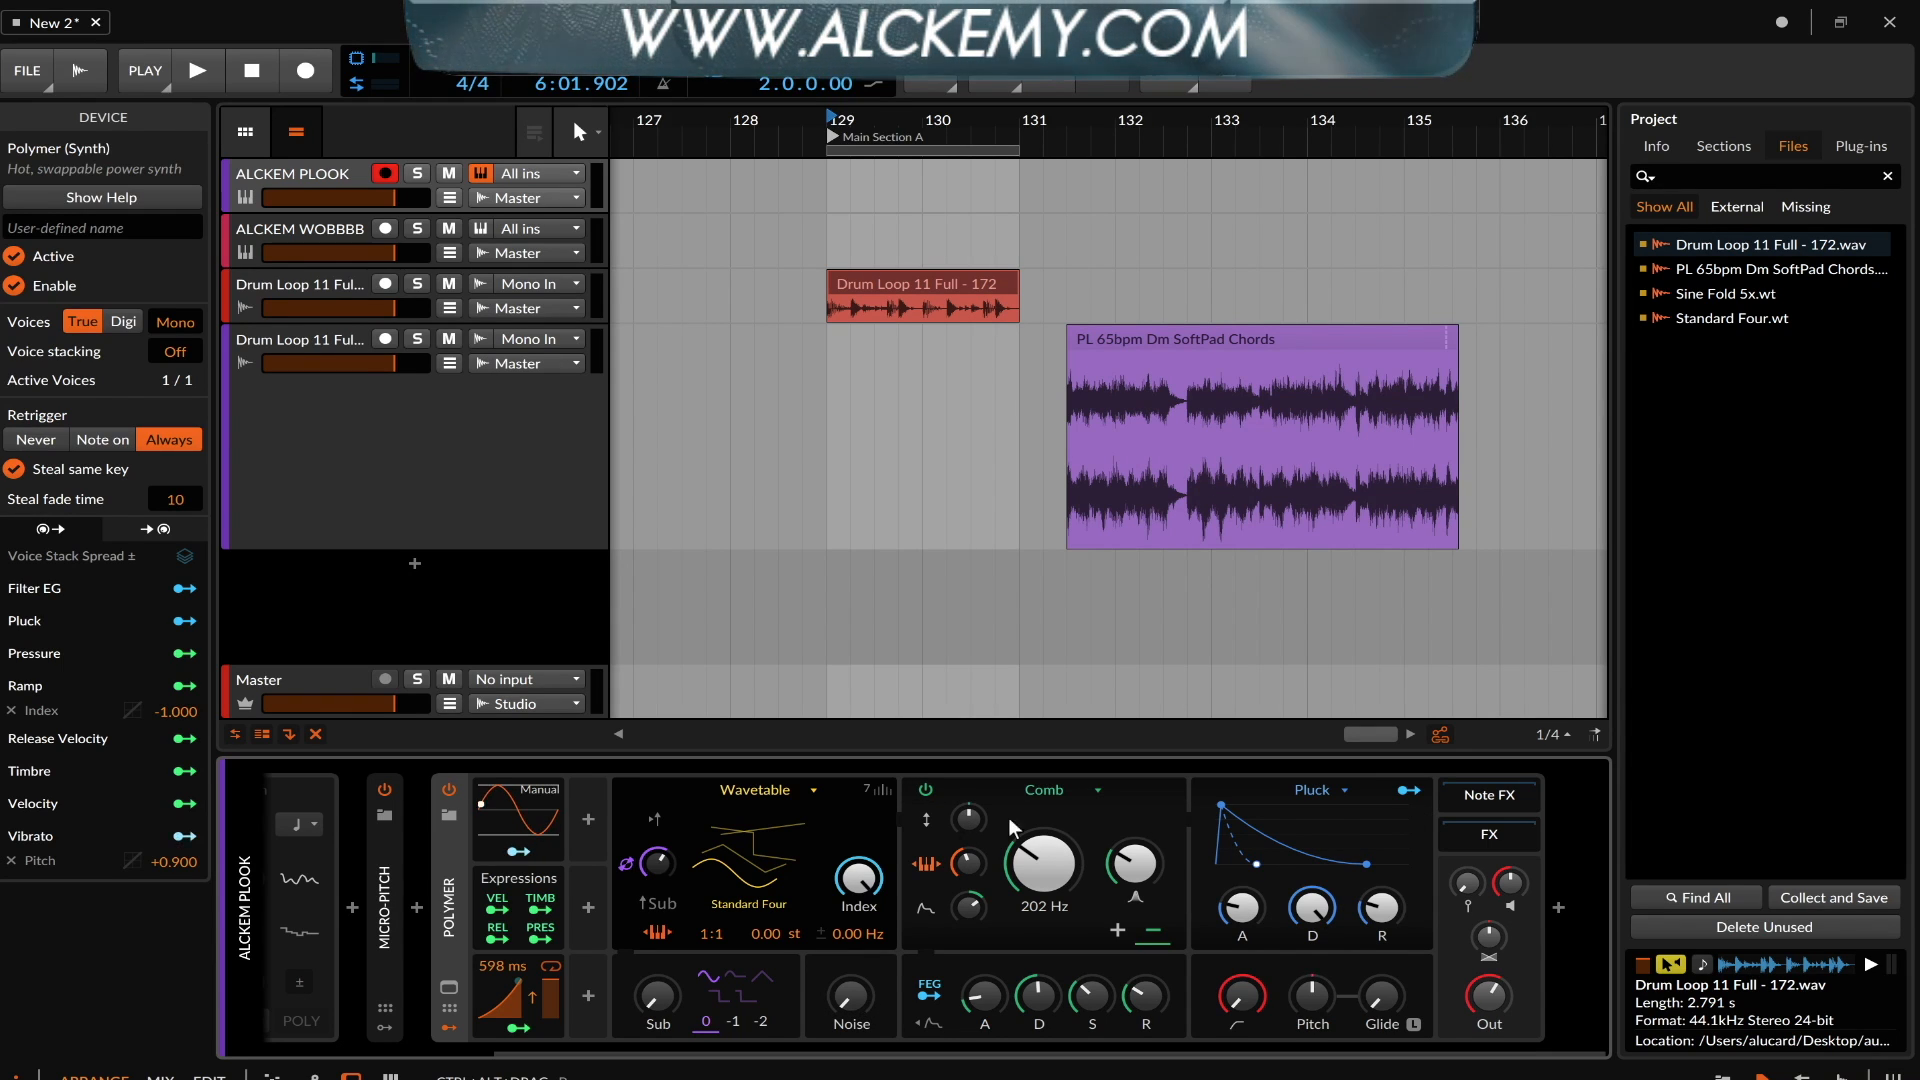
Reopen Polymer's expanded view and examine how the Sub Oscillator is wired to the Wavetable oscillator
left_click(448, 989)
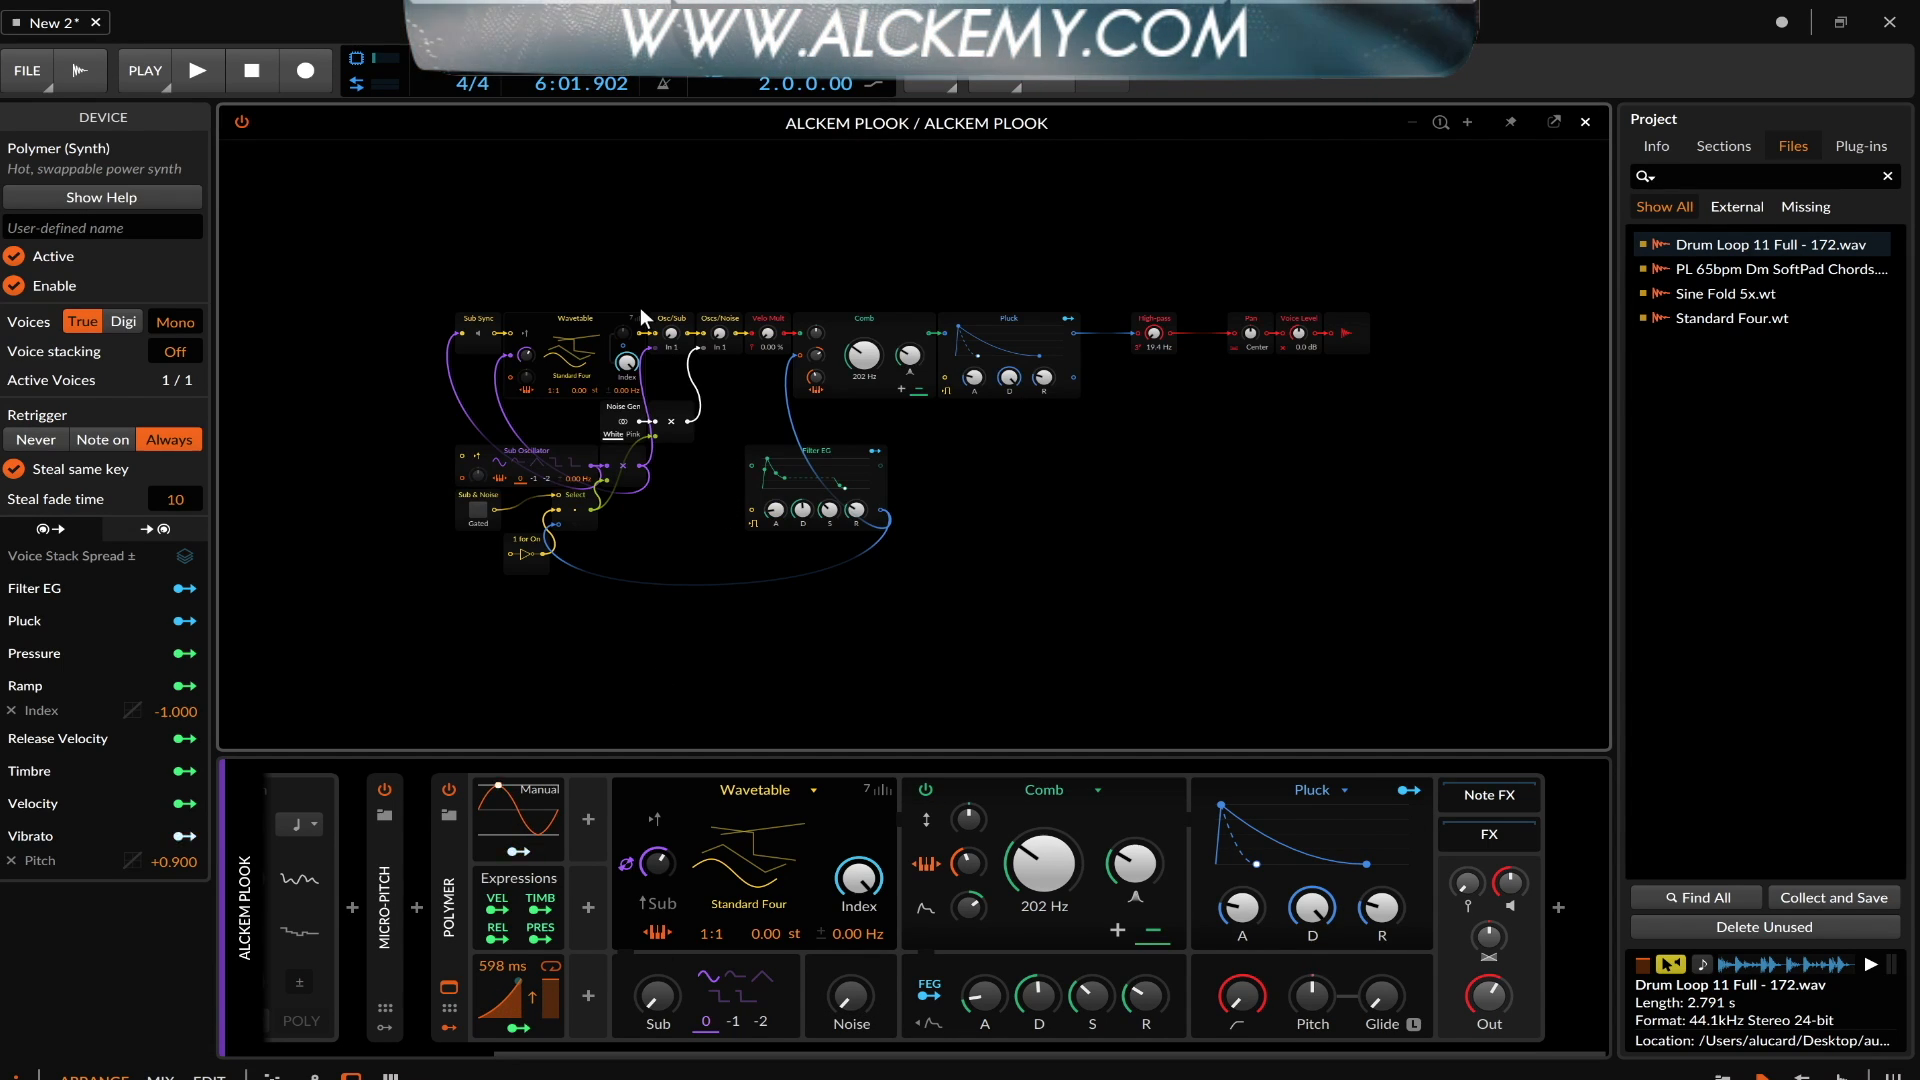
scroll(640, 308, "up", 5)
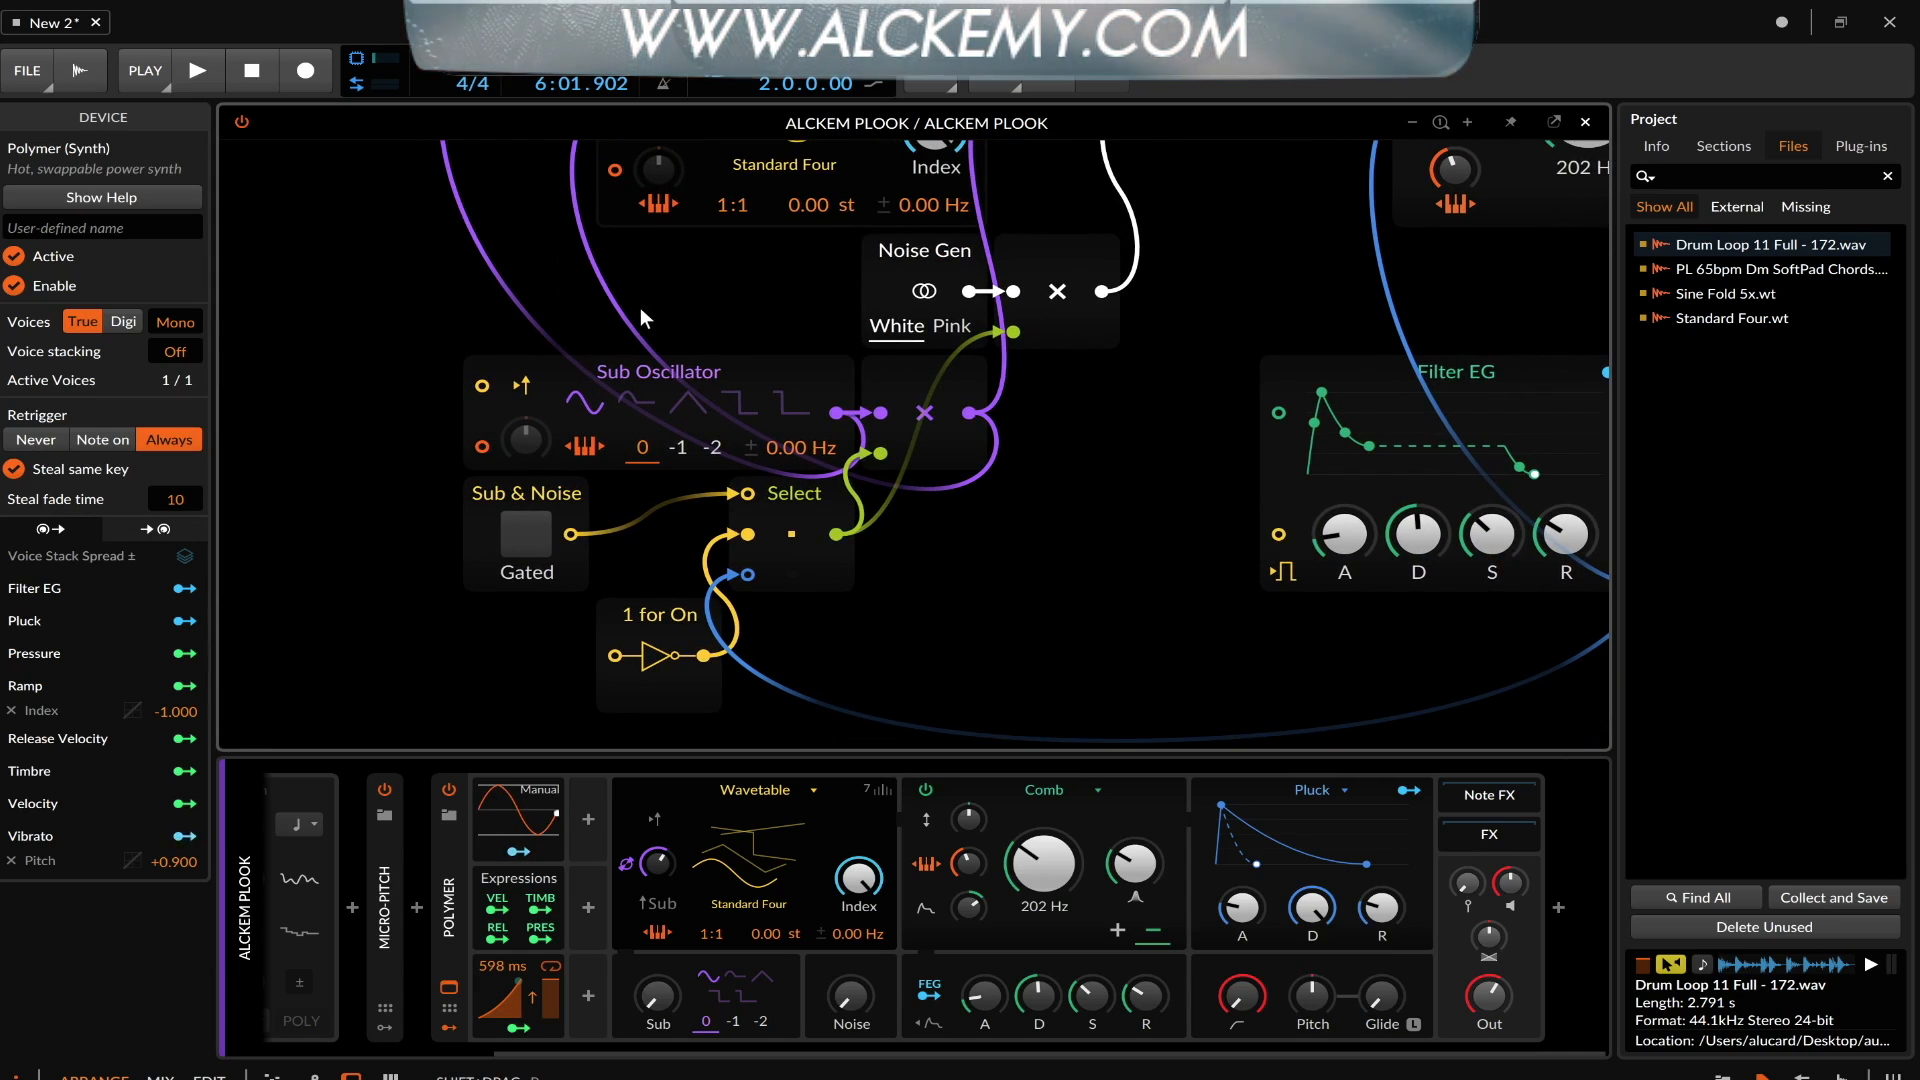
left_click(614, 525)
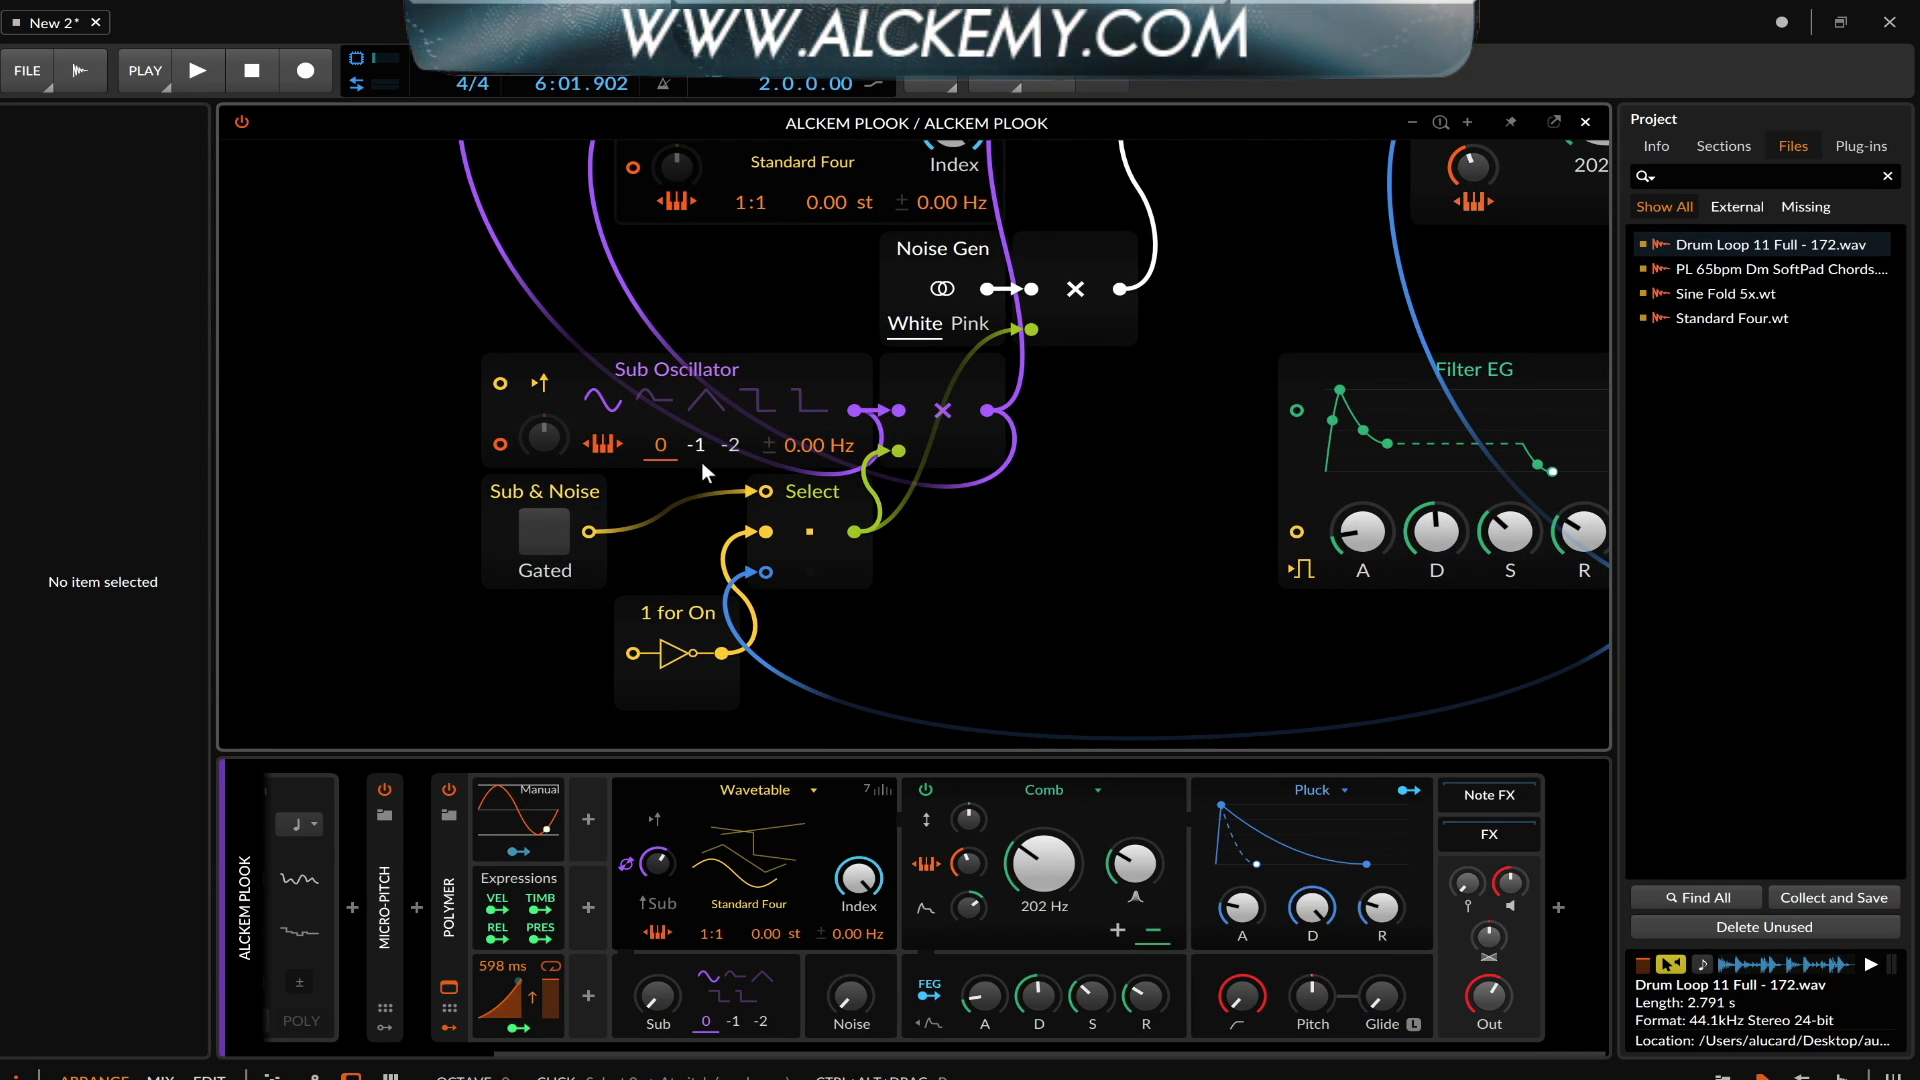
scroll(738, 441, "up", 1)
scroll(738, 441, "up", 5)
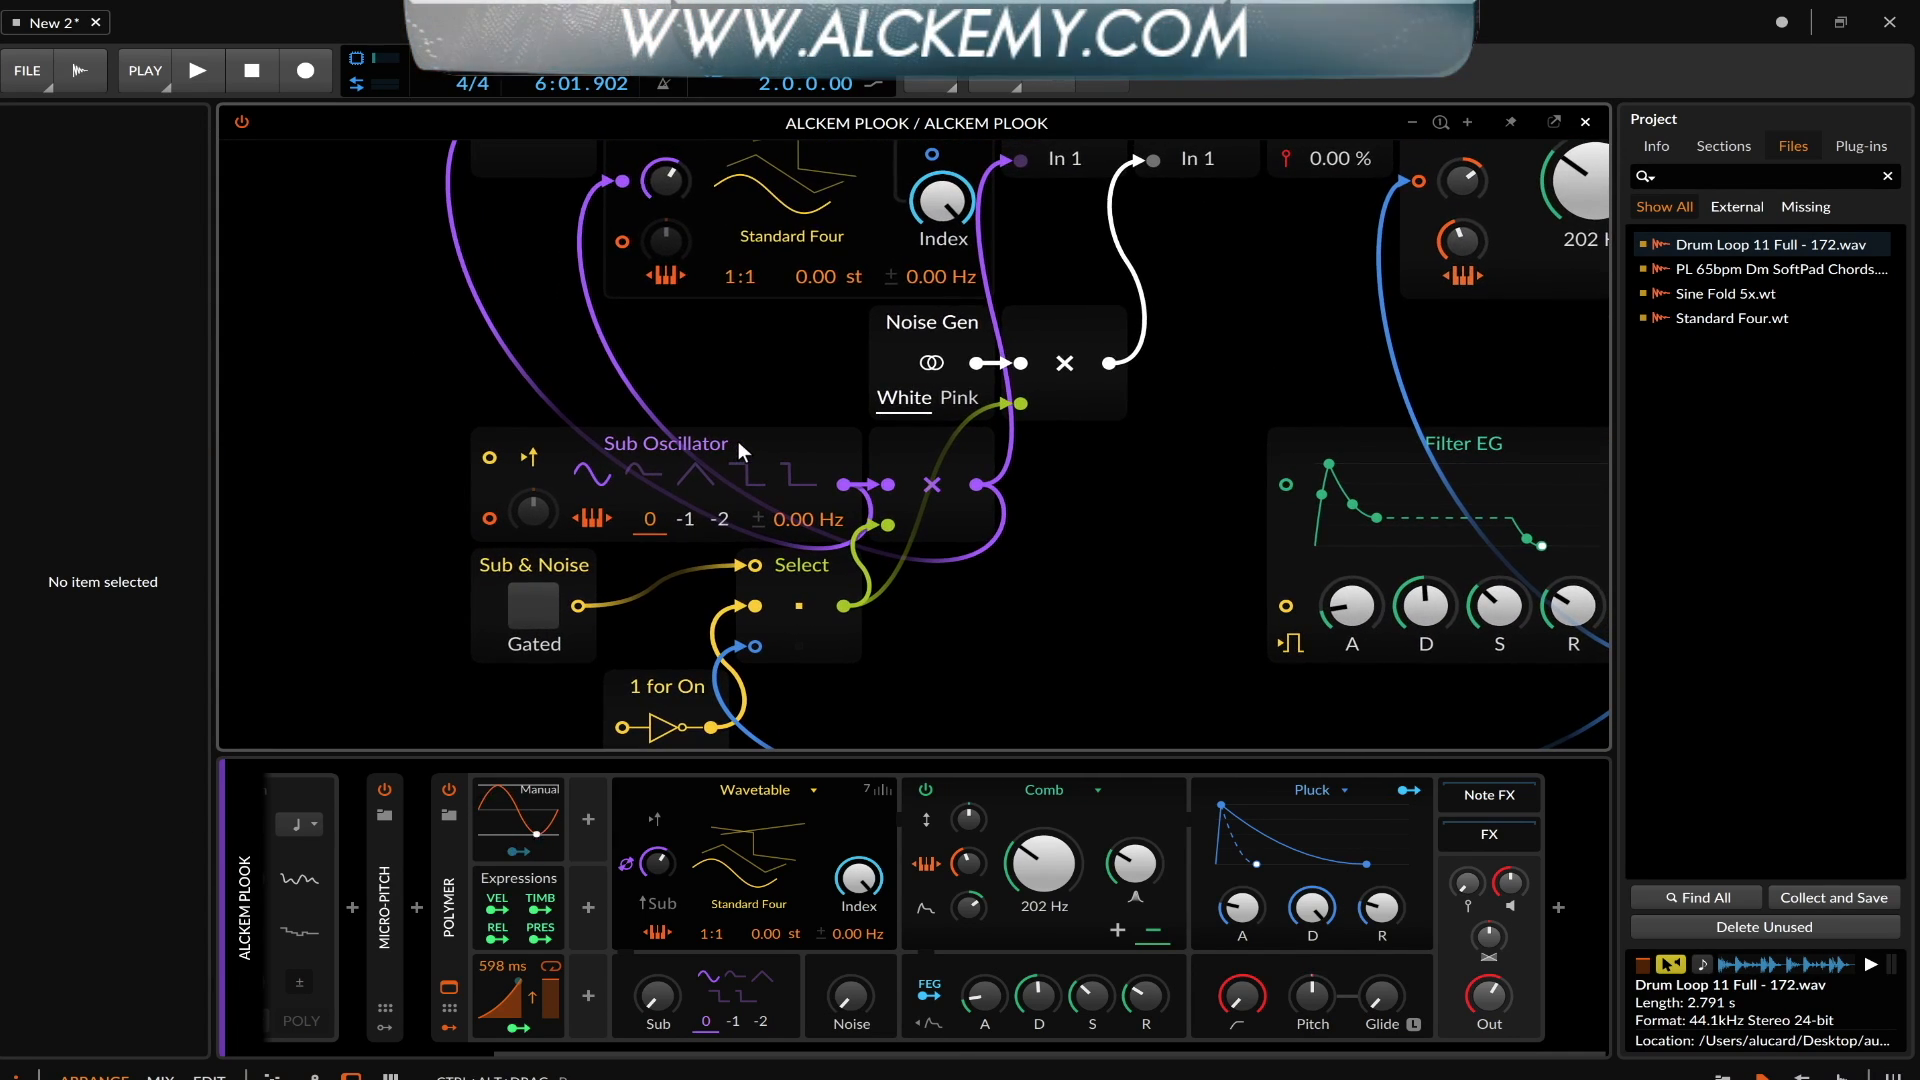
Convert the Polymer device to a Poly Grid, view its patch in the grid editor, and close the editor
left_click(452, 858)
right_click(452, 854)
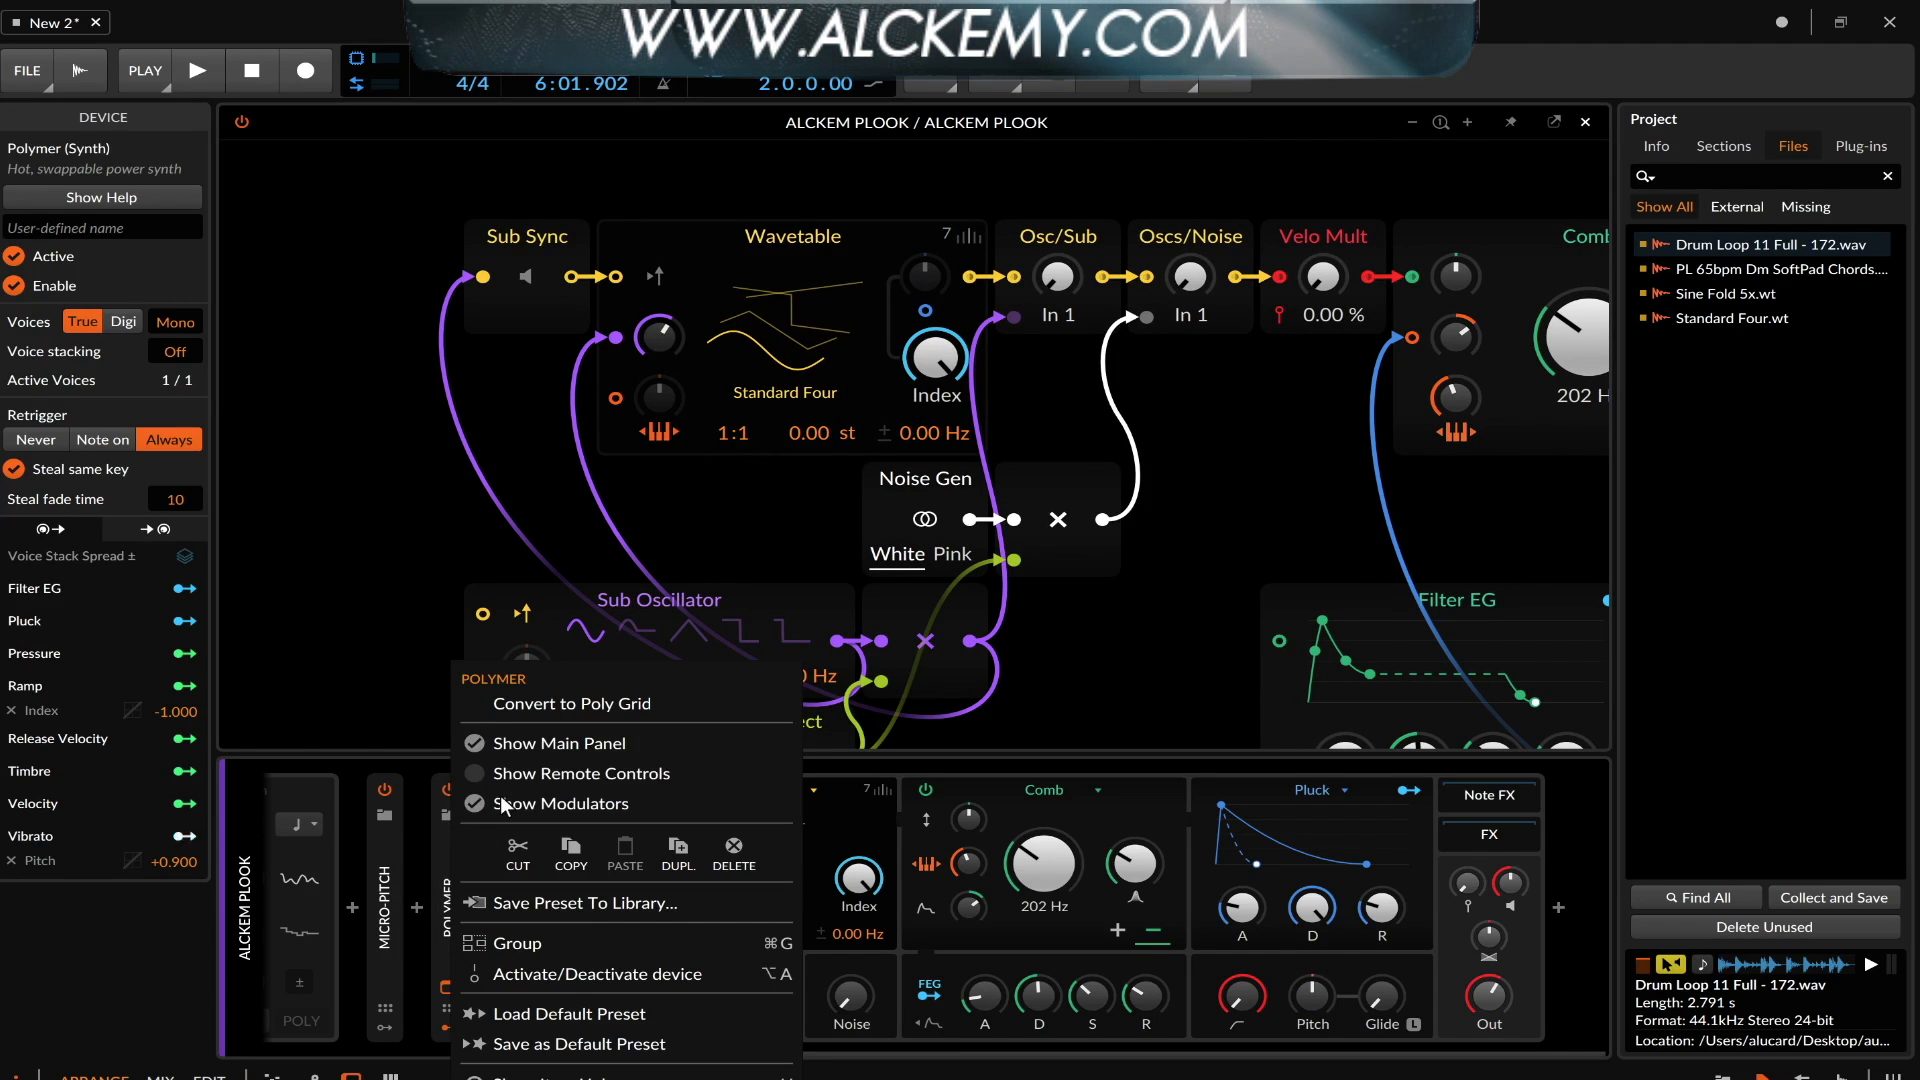
left_click(561, 700)
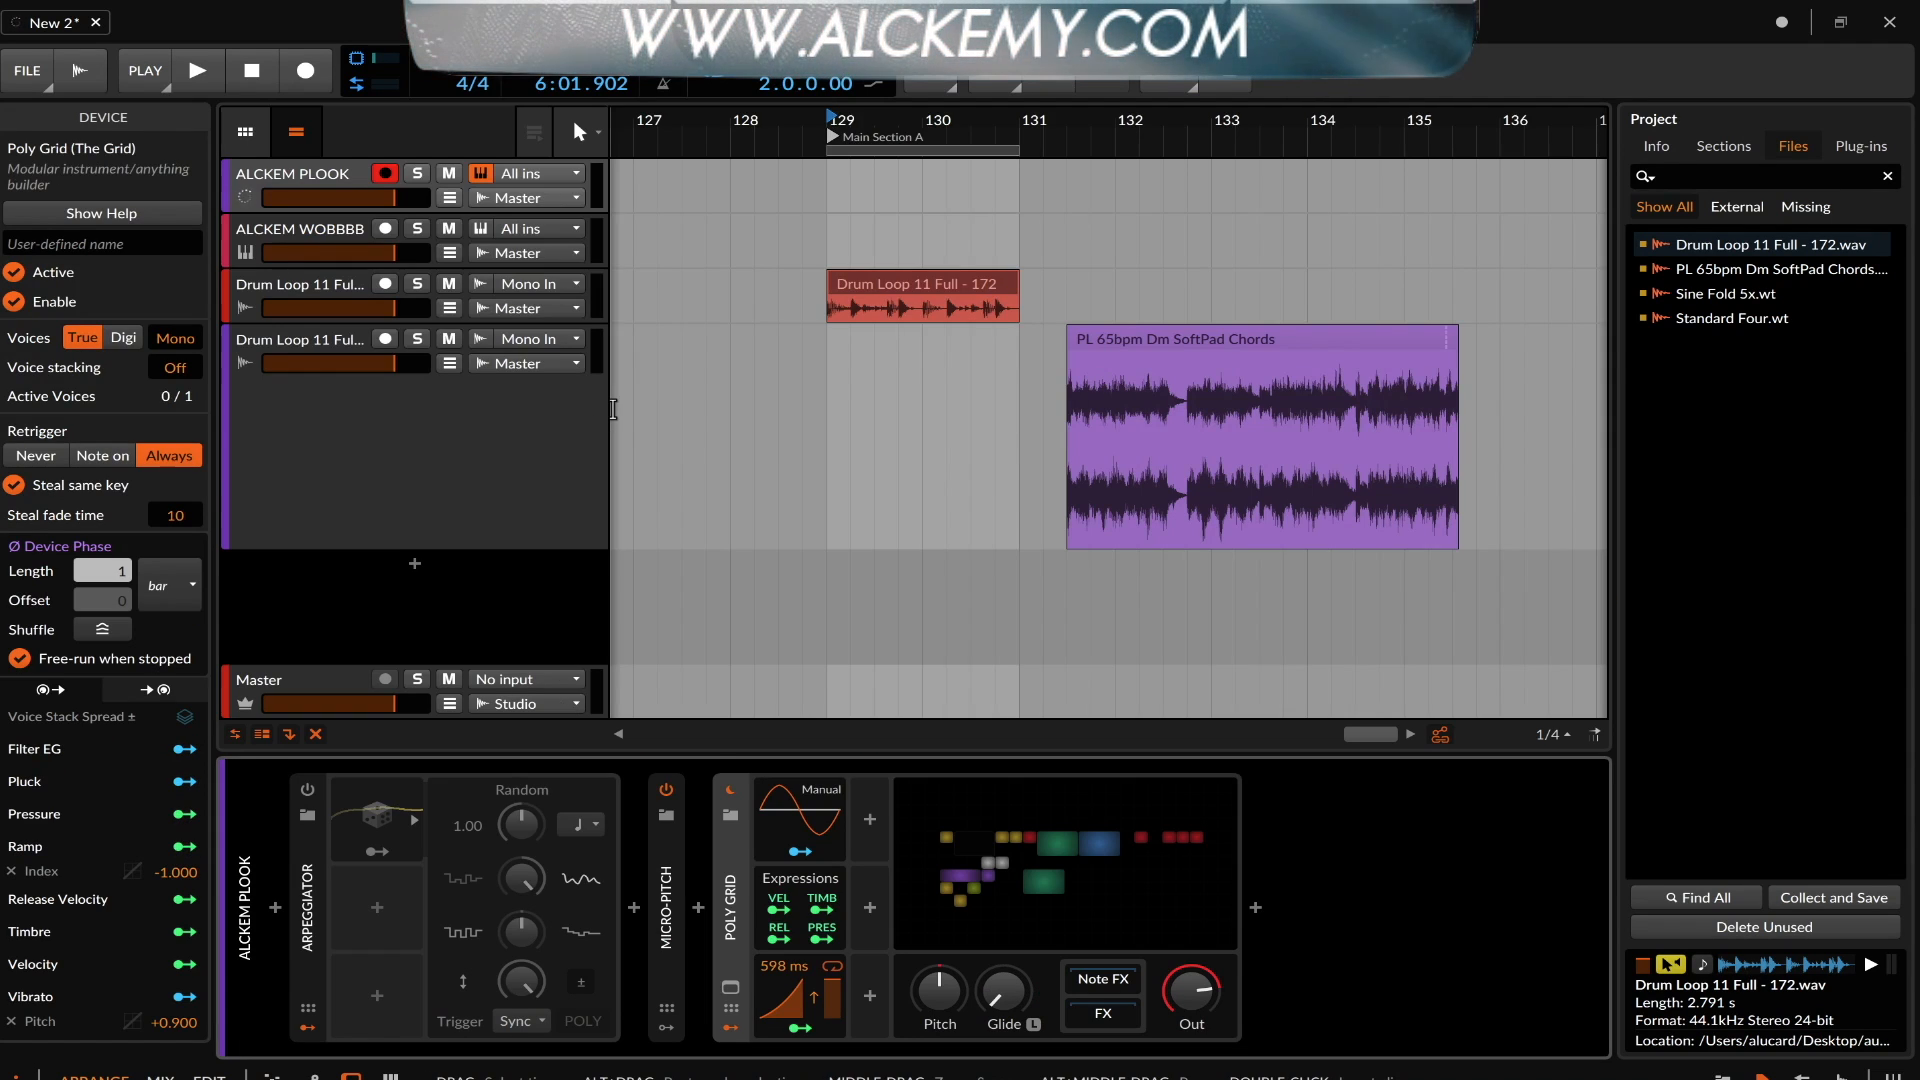
left_click(731, 987)
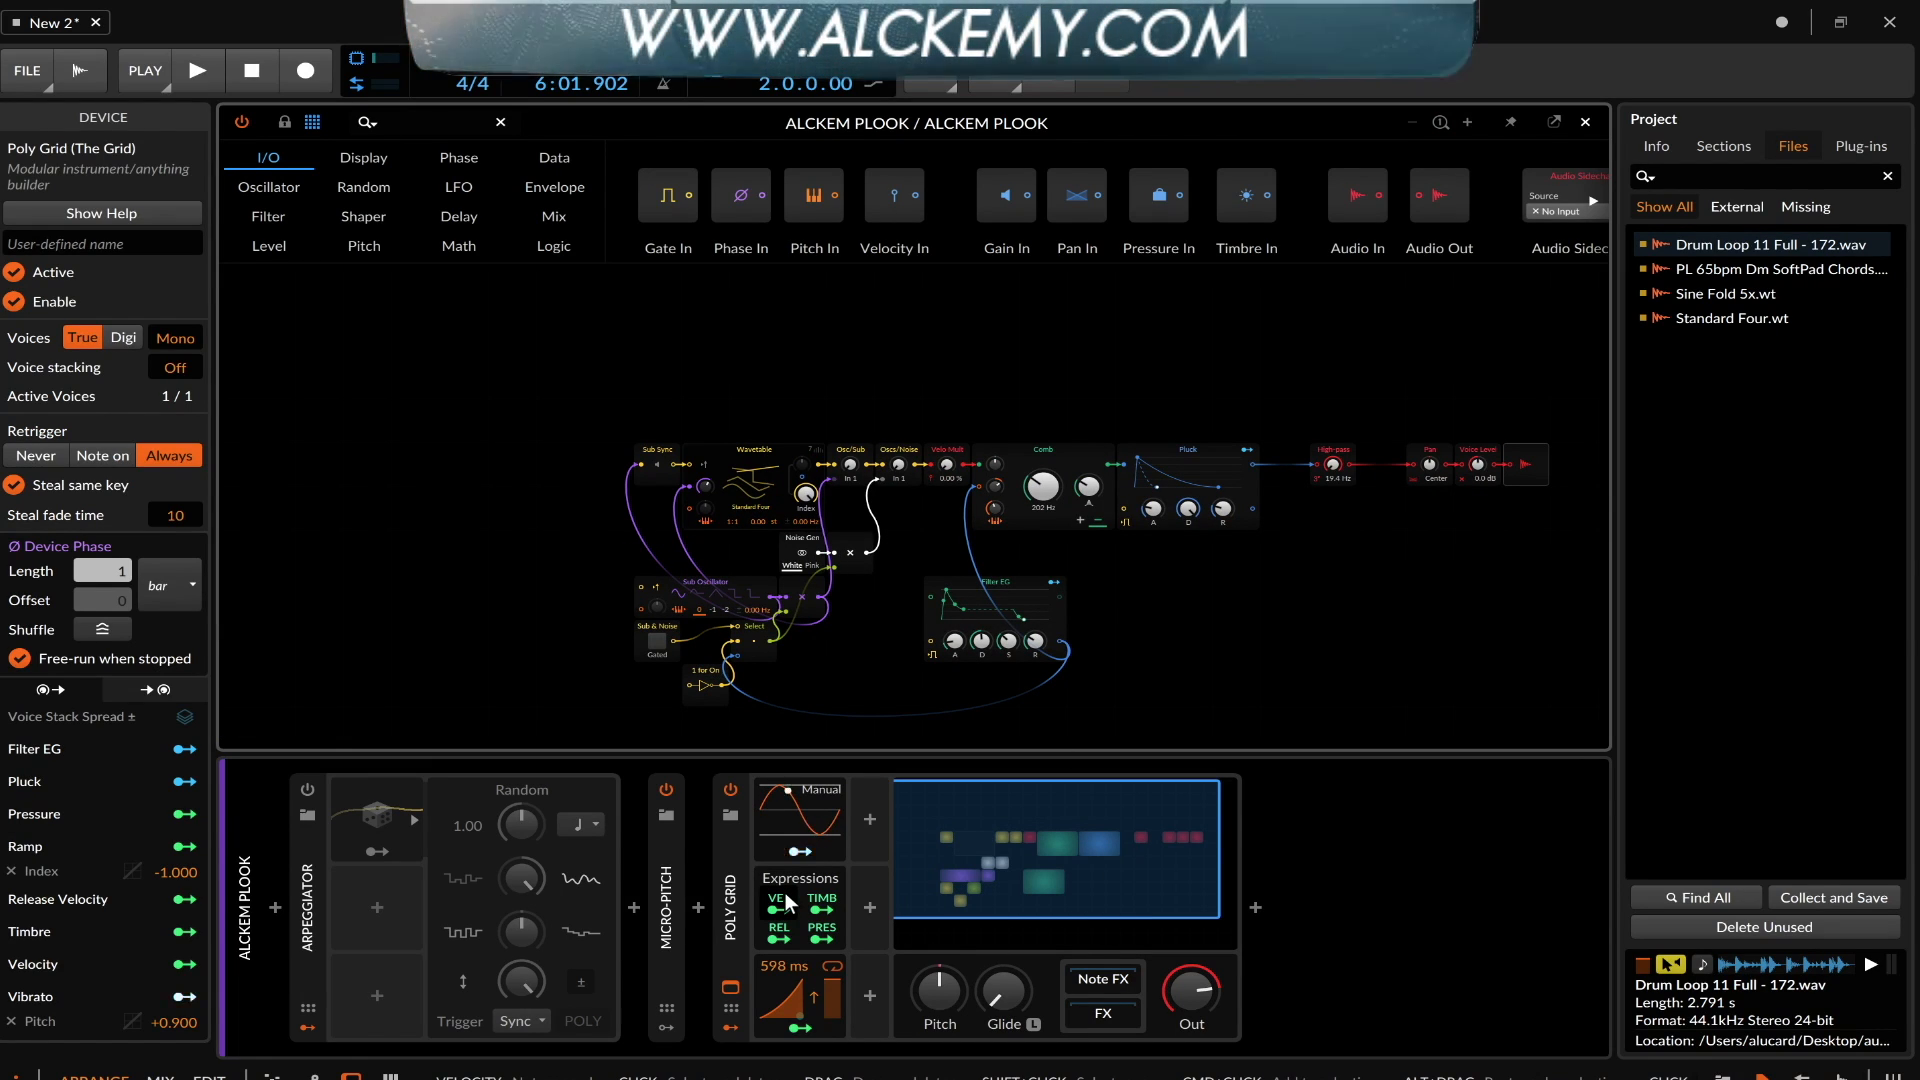
left_click(1586, 123)
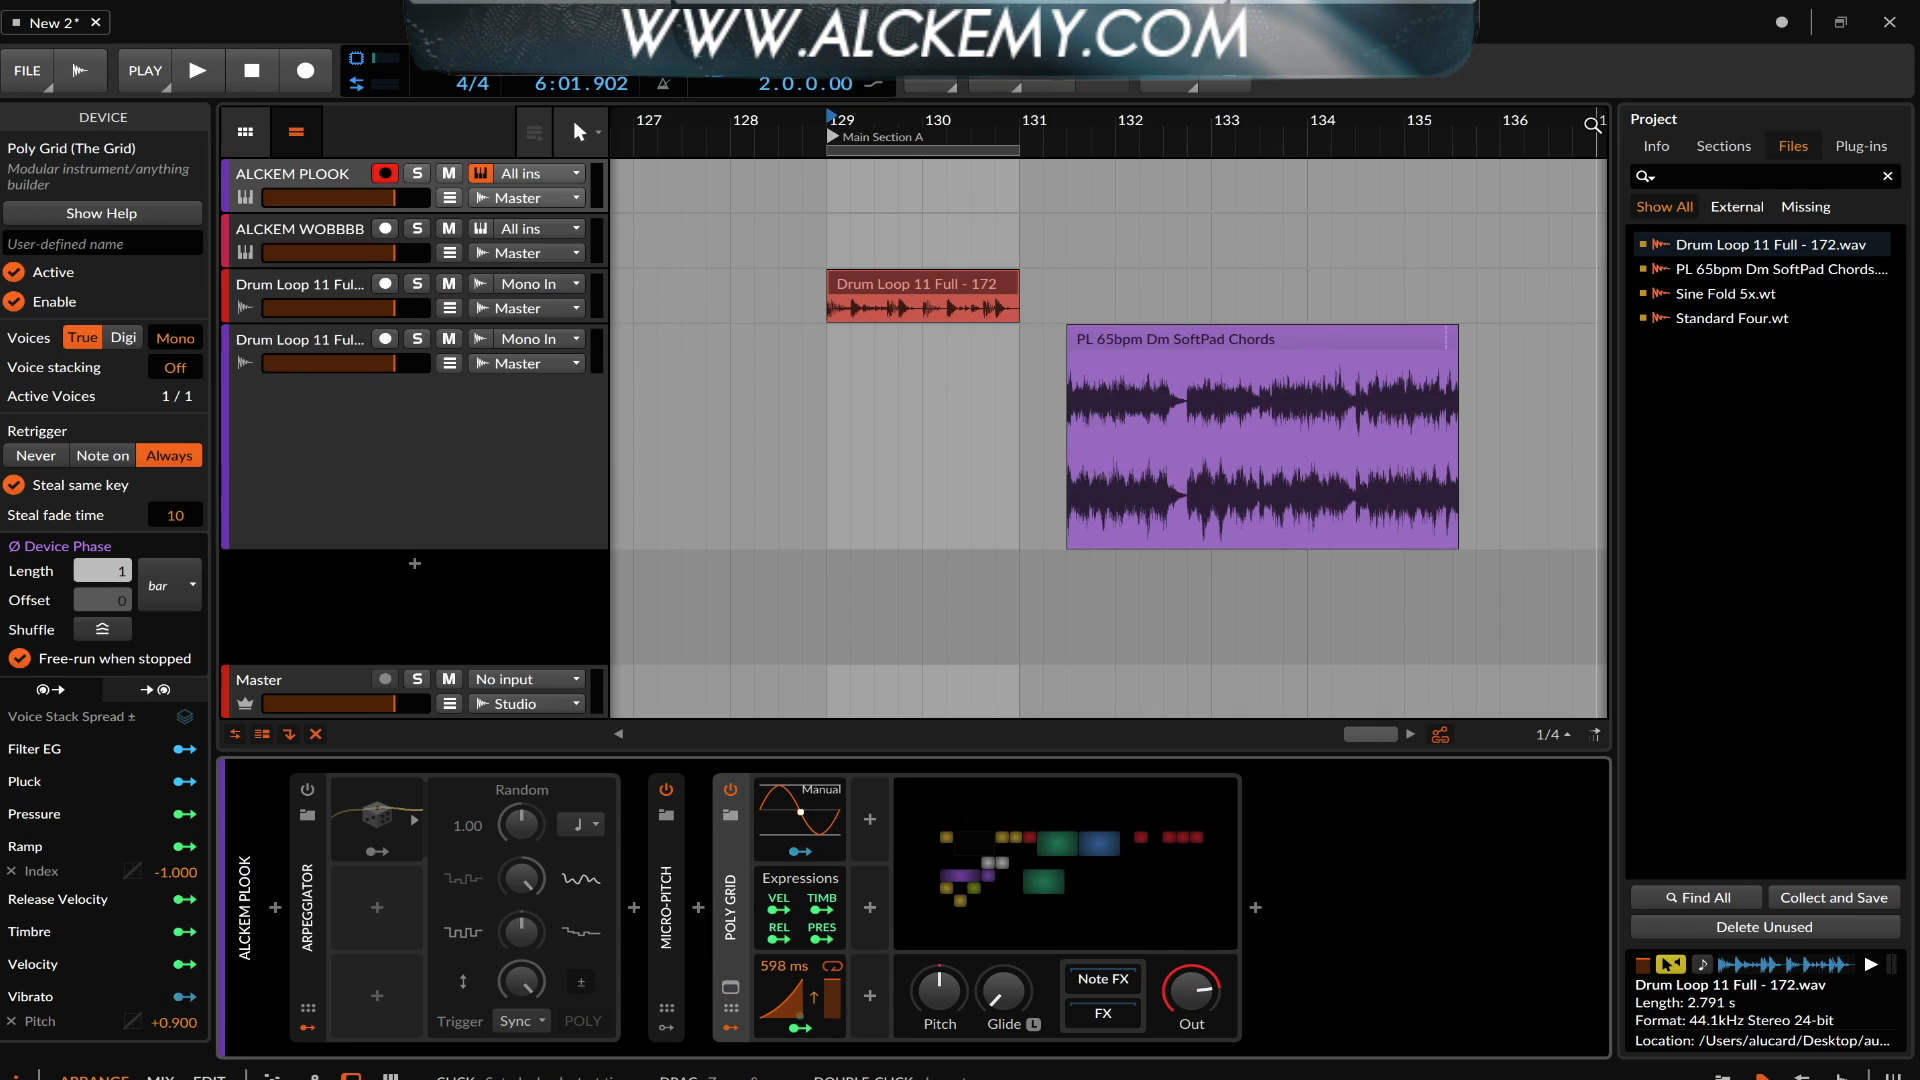
Open the ALCKEM WOBBBB track's Poly Grid patch and examine its two Sine Fold 5x Wavetable modules
left_click(312, 238)
left_click(379, 797)
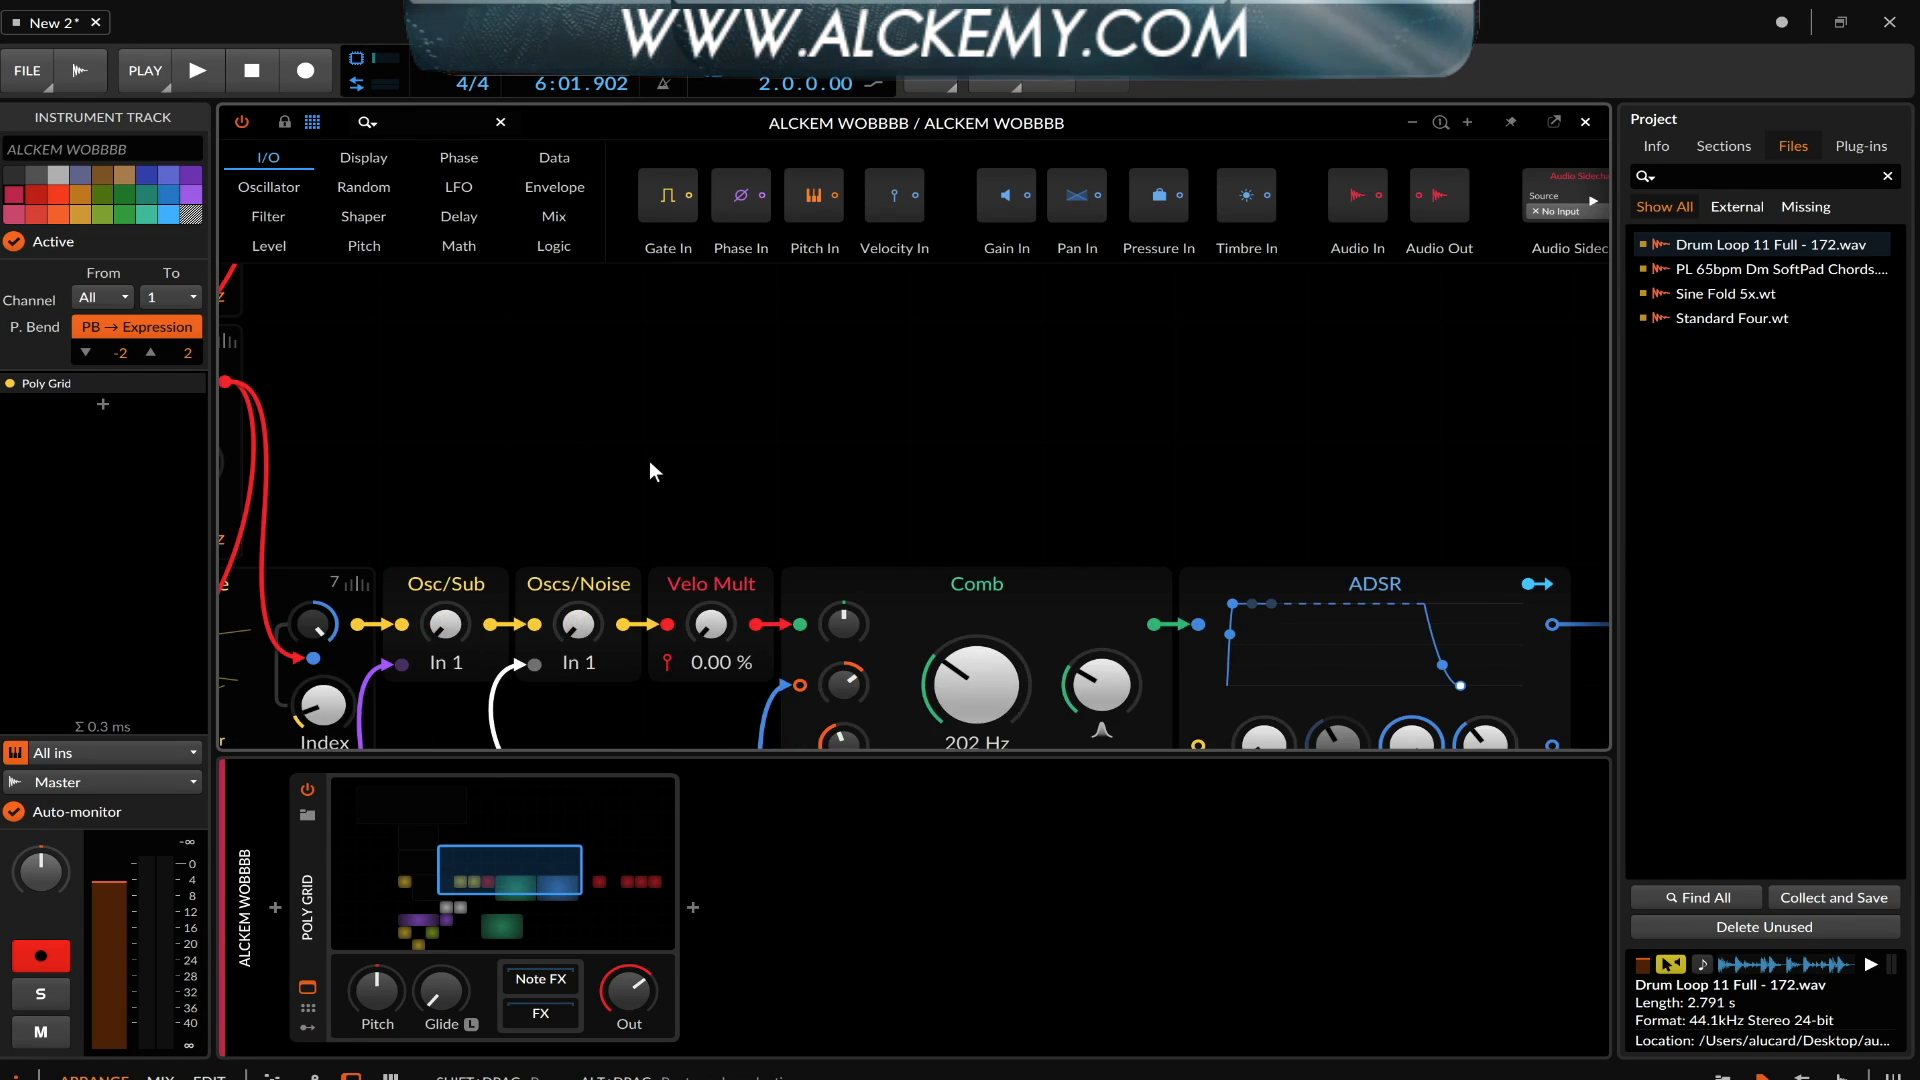
scroll(650, 459, "up", 10)
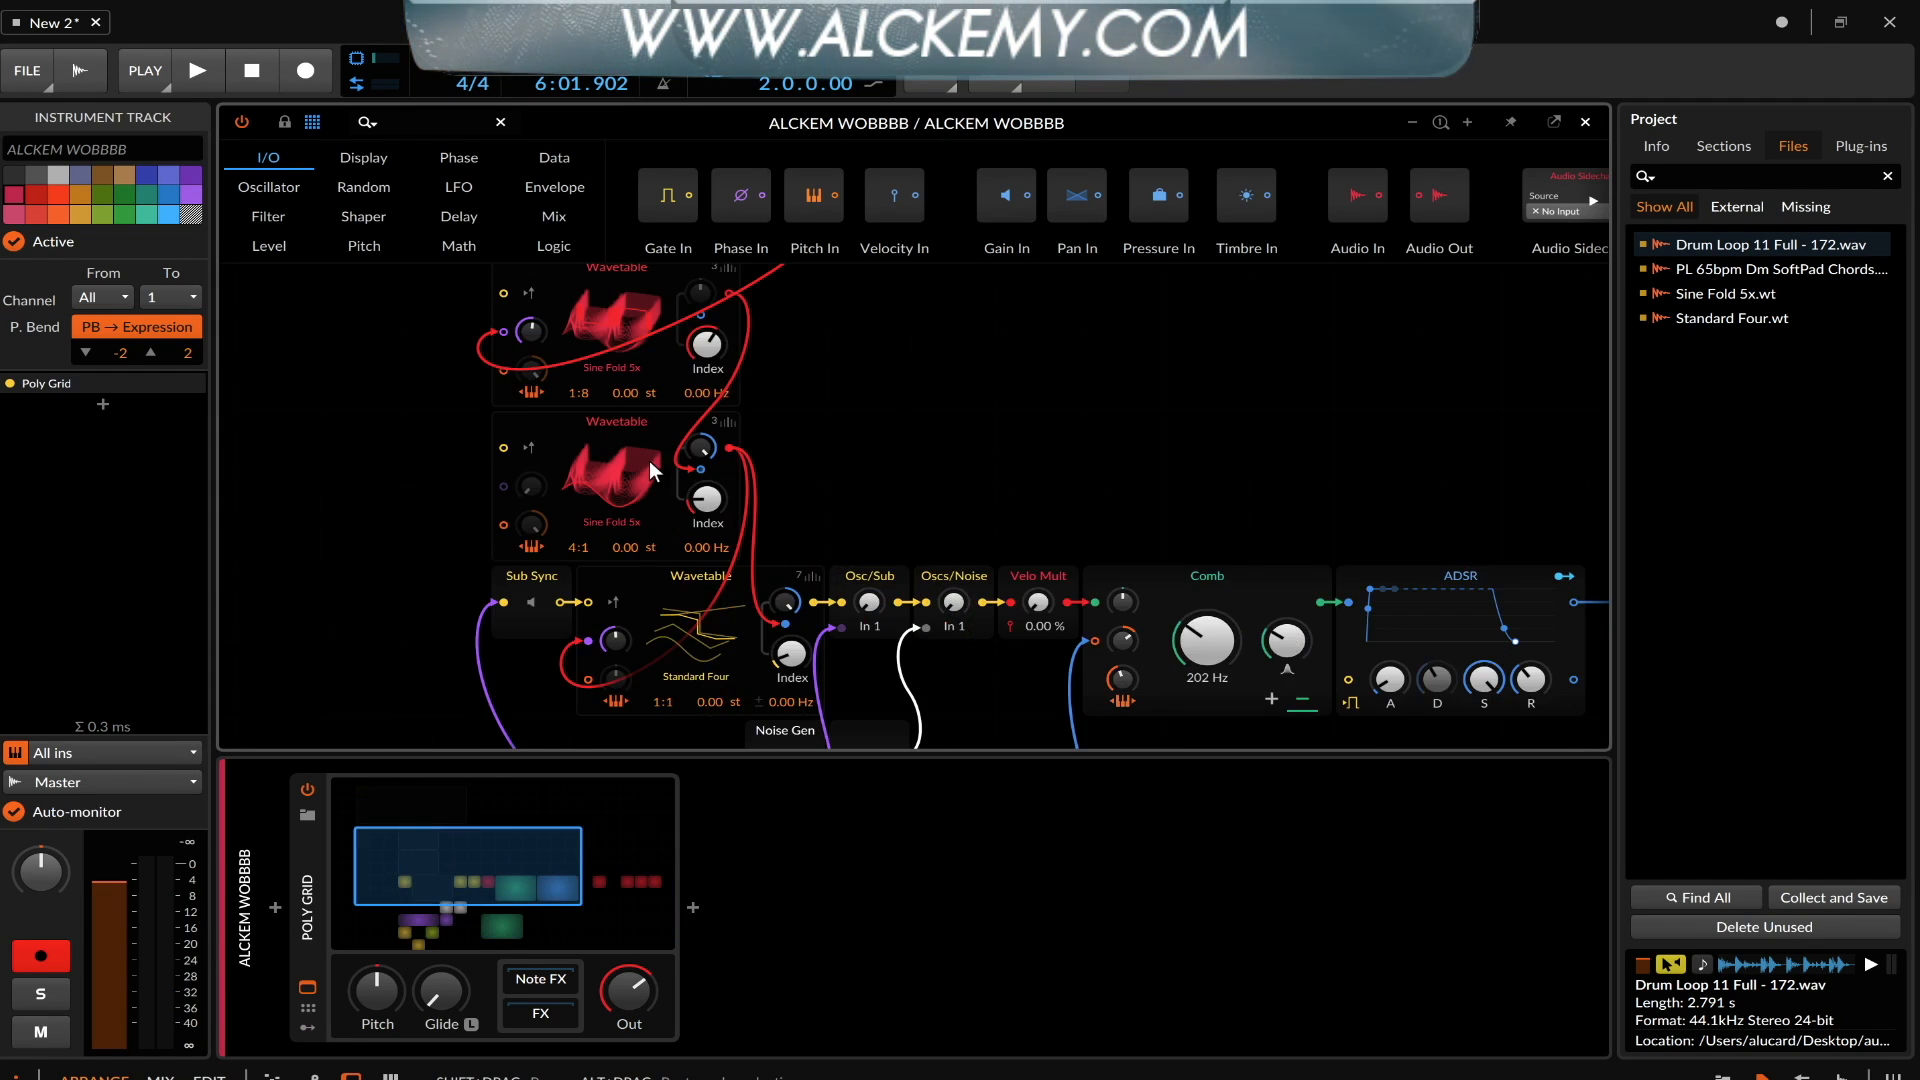
scroll(928, 460, "up", 5)
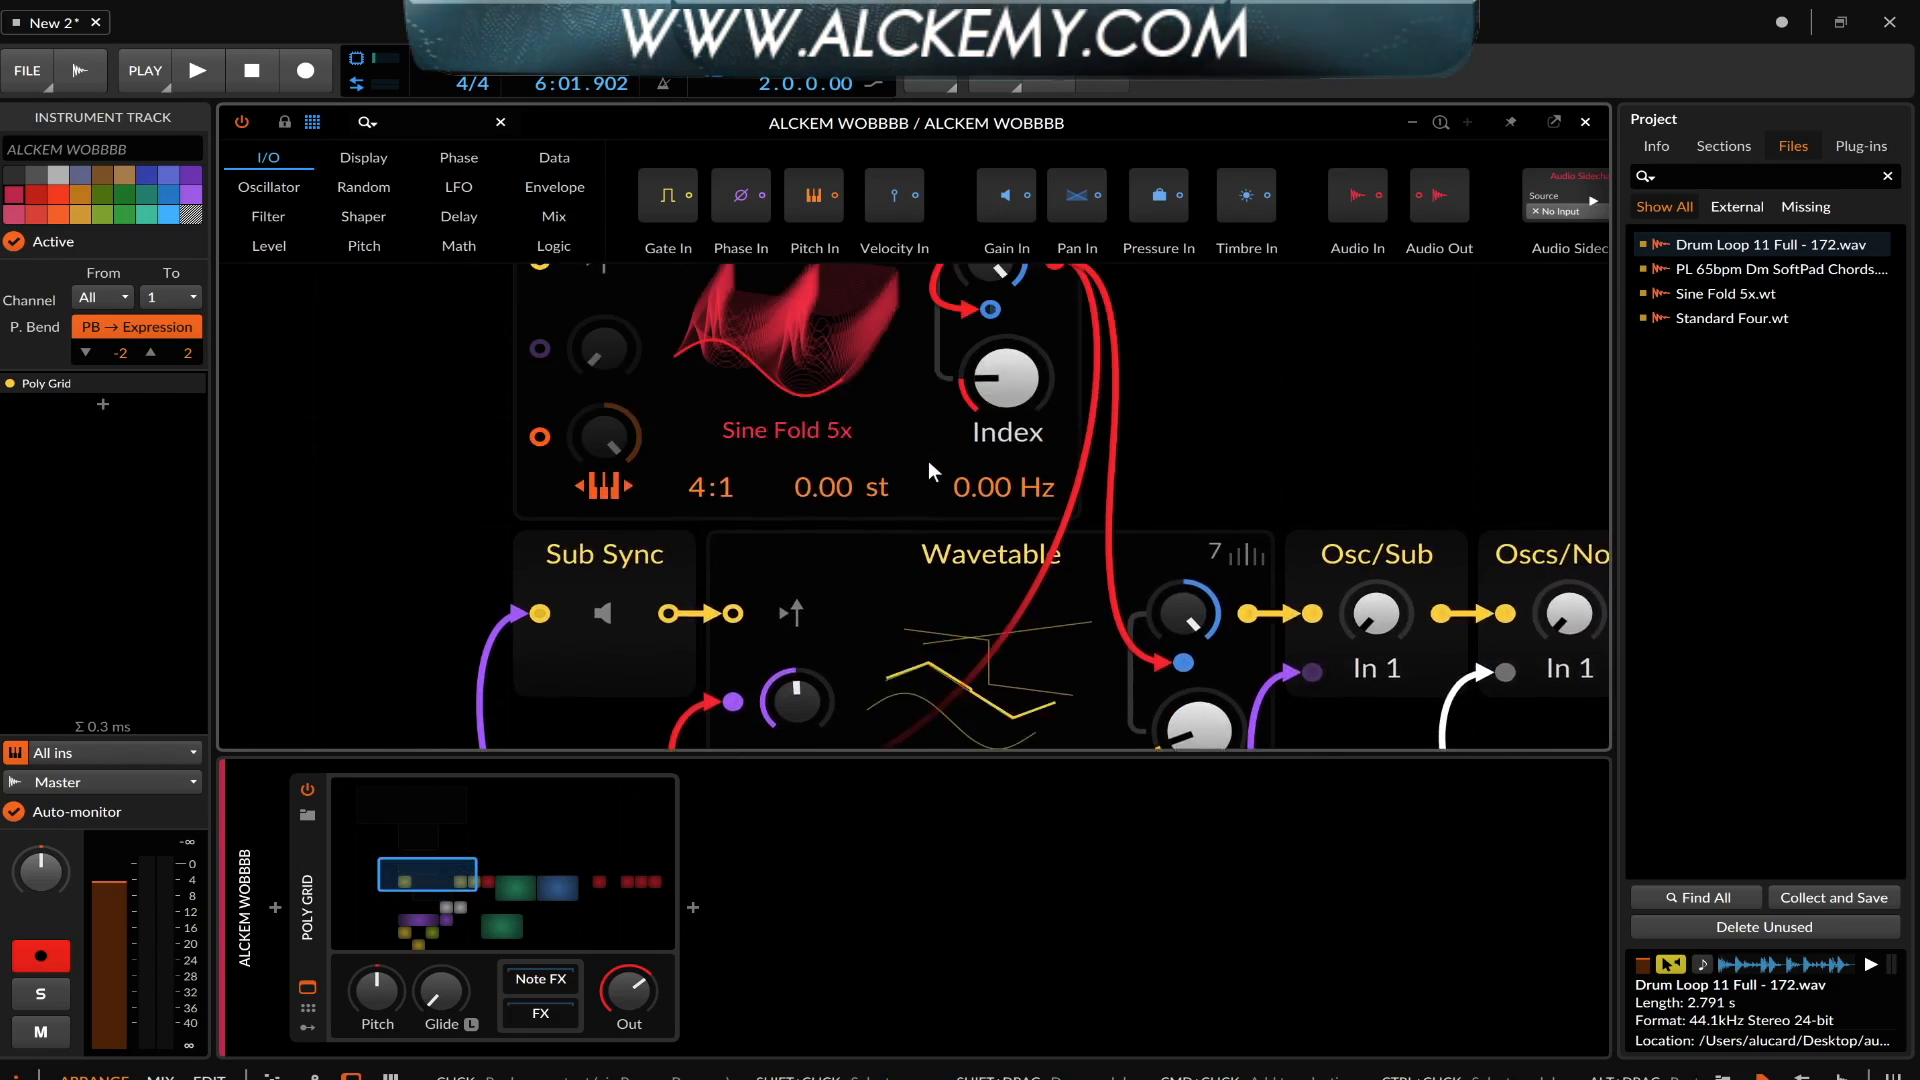
scroll(928, 460, "up", 3)
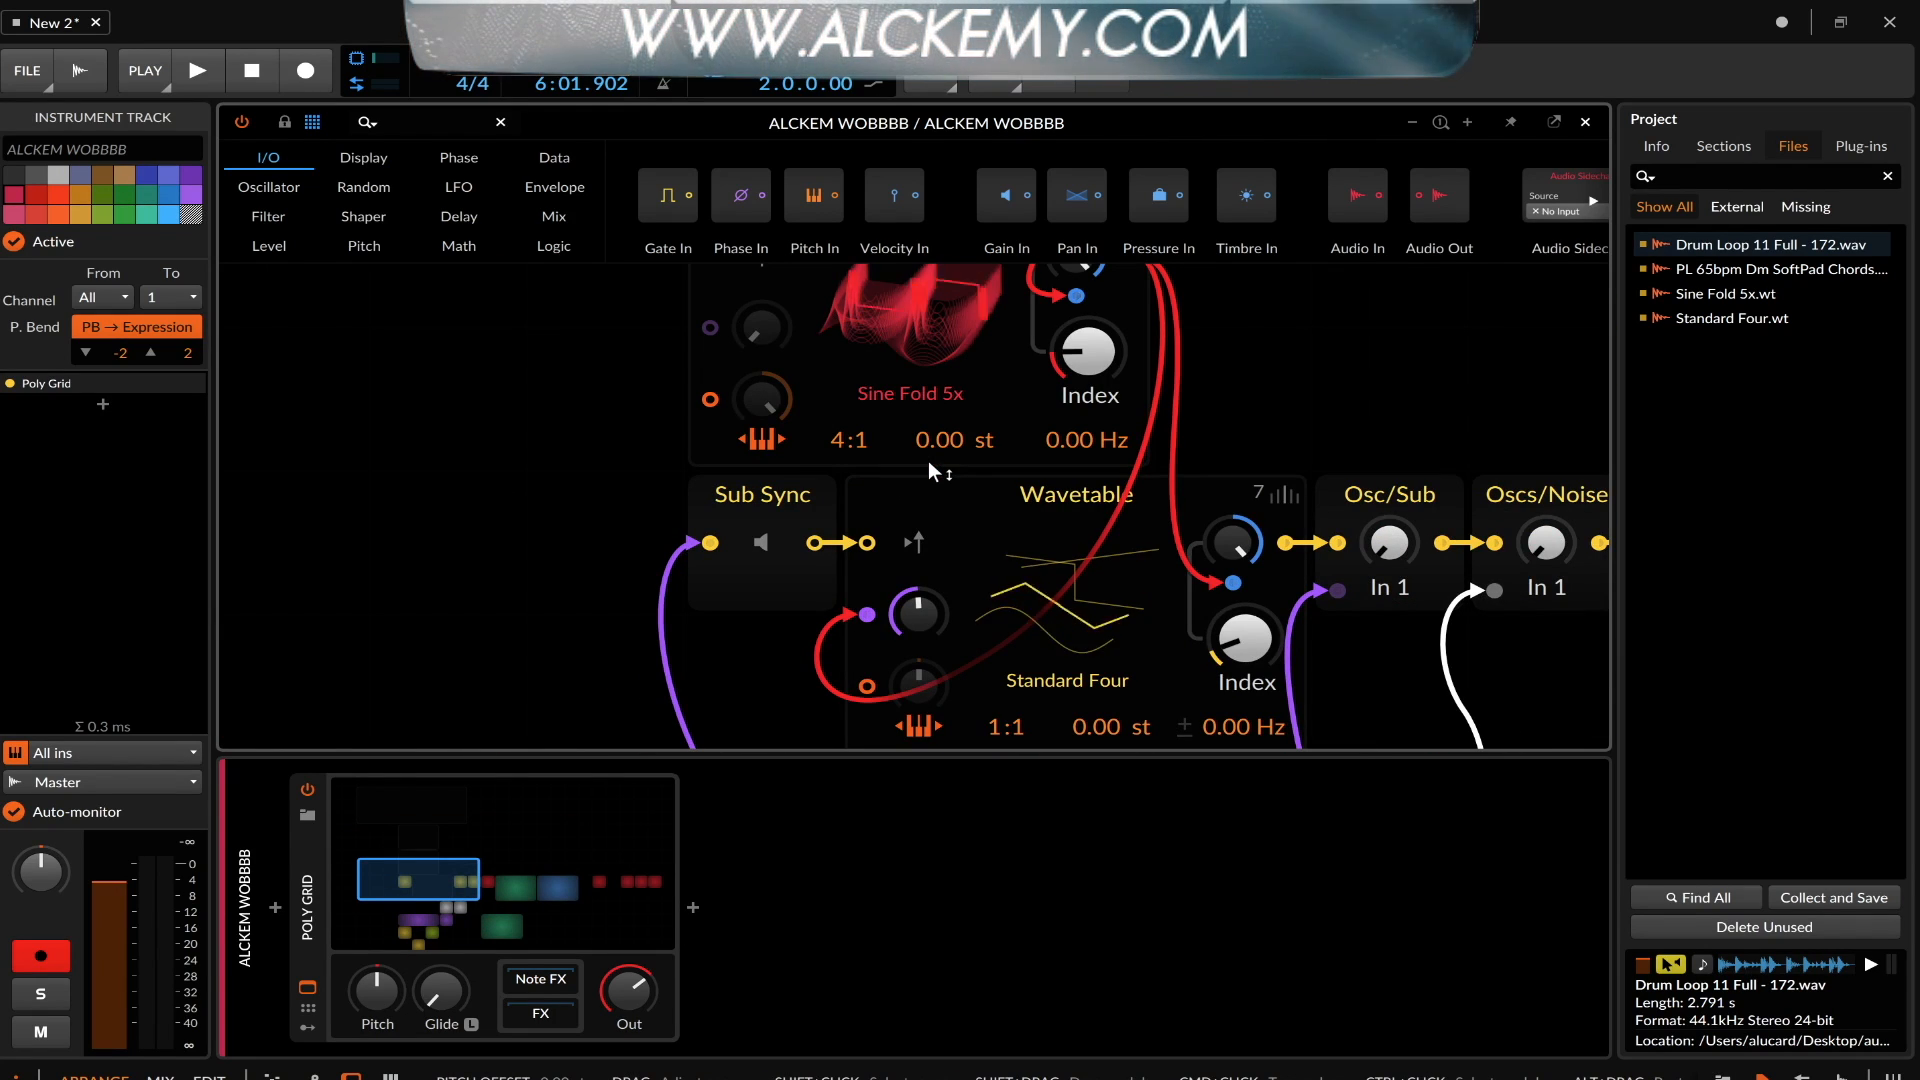
scroll(928, 460, "up", 3)
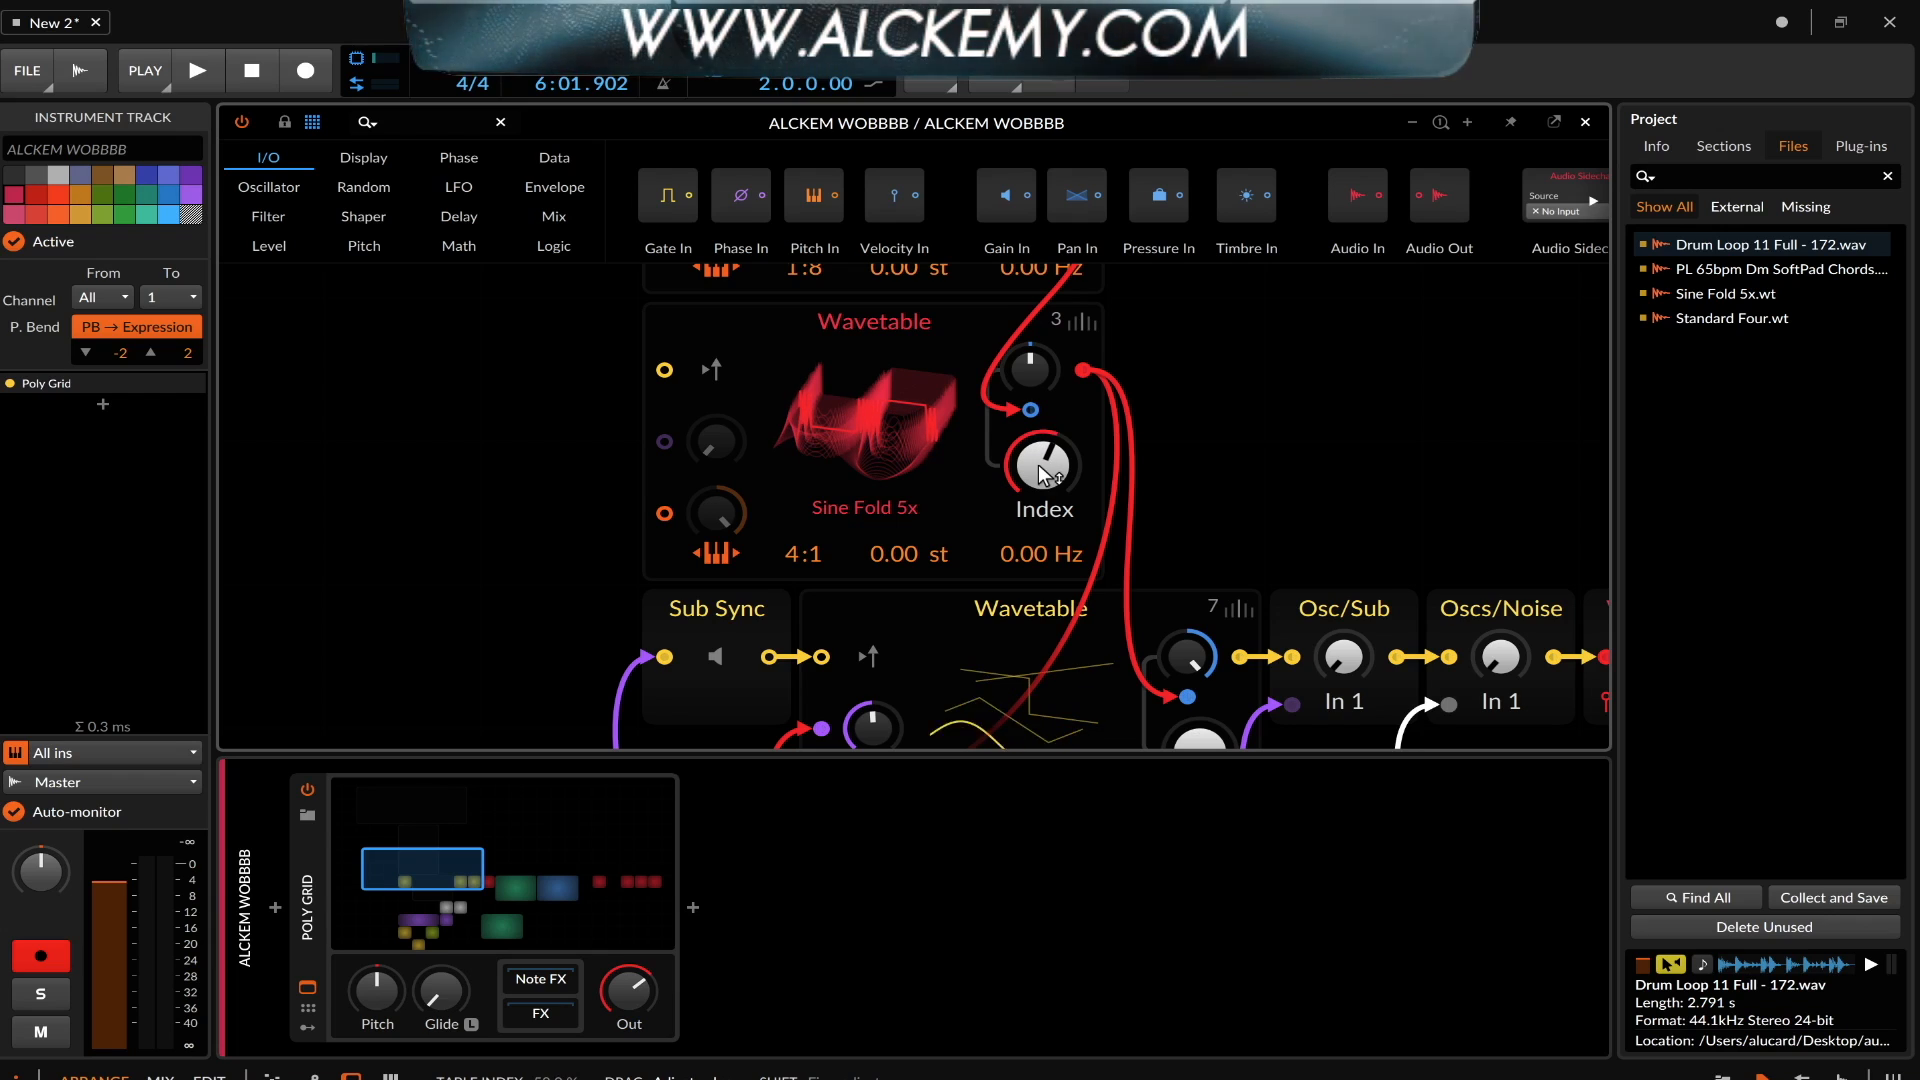
scroll(875, 555, "up", 2)
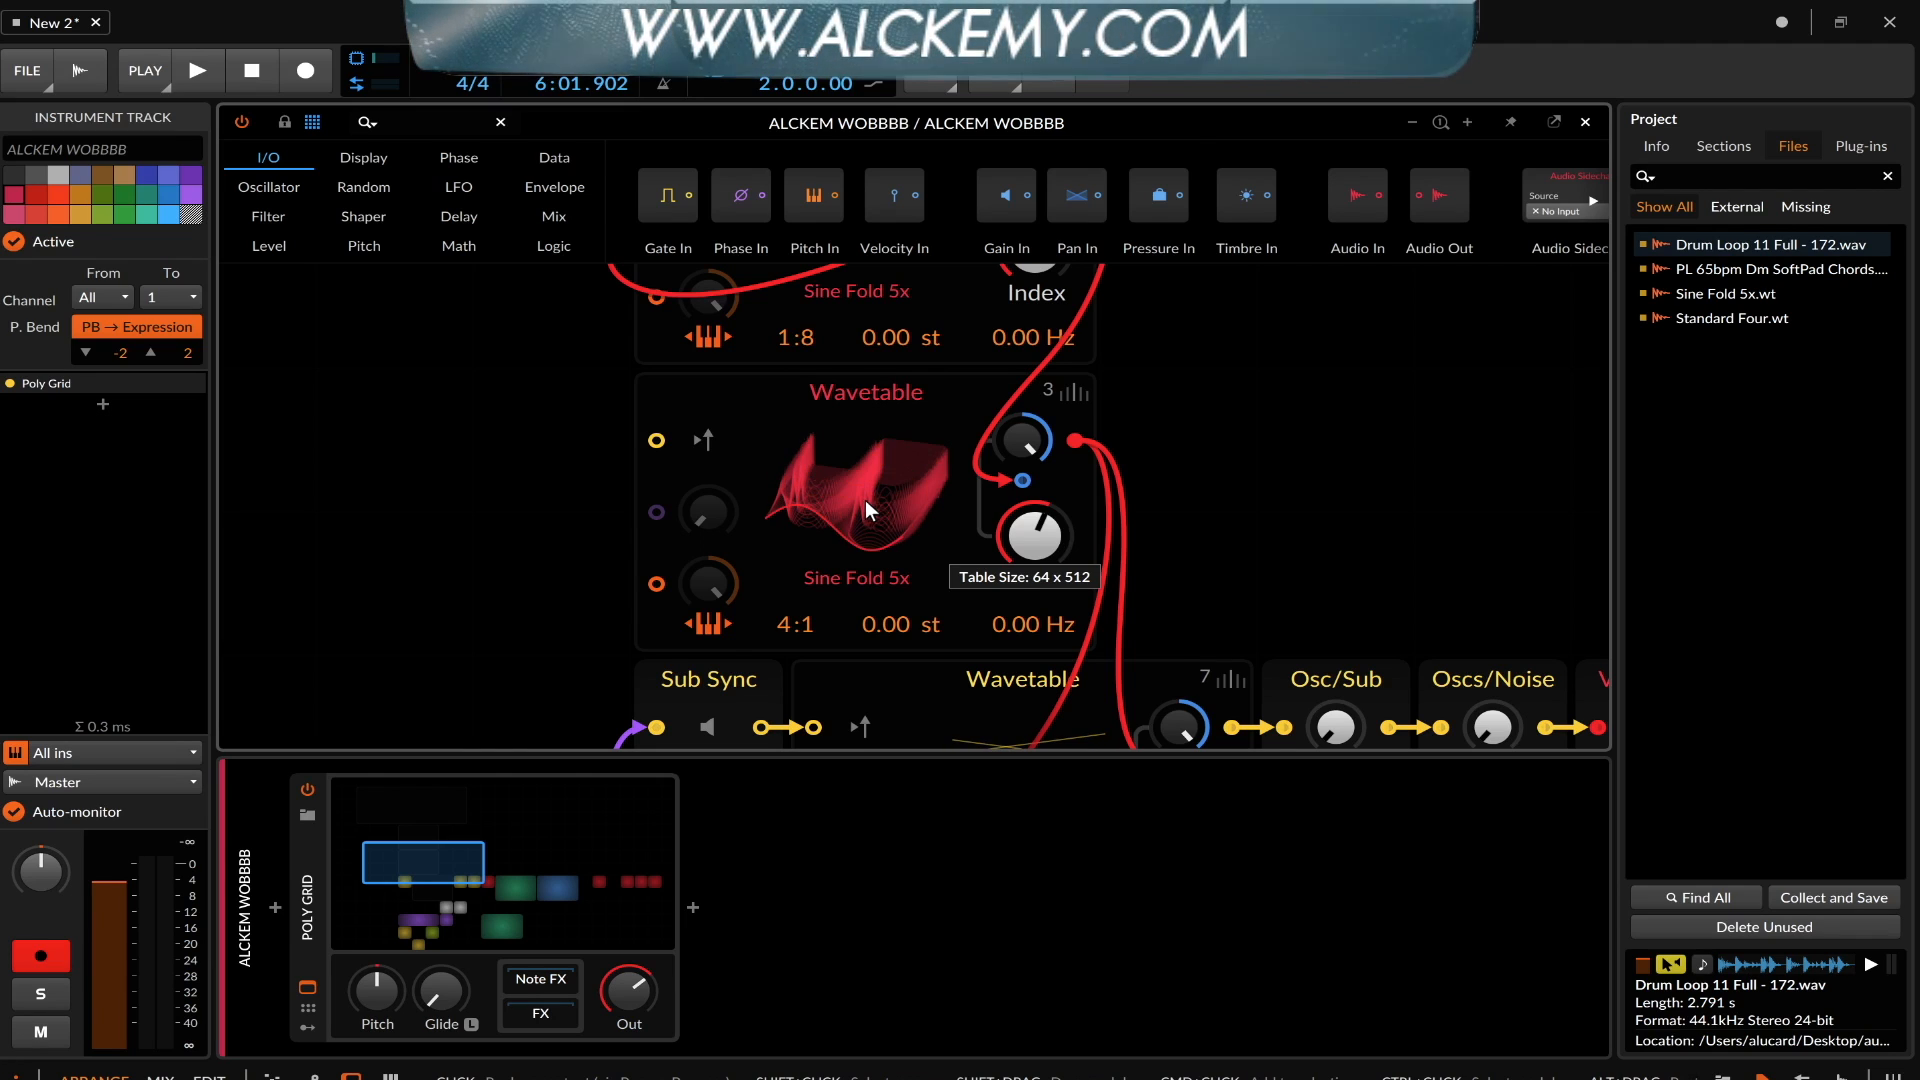
Examine the connections from the Sine Fold 5x modules into the Standard Four Wavetable in the ALCKEM WOBBBB patch
scroll(830, 488, "down", 5)
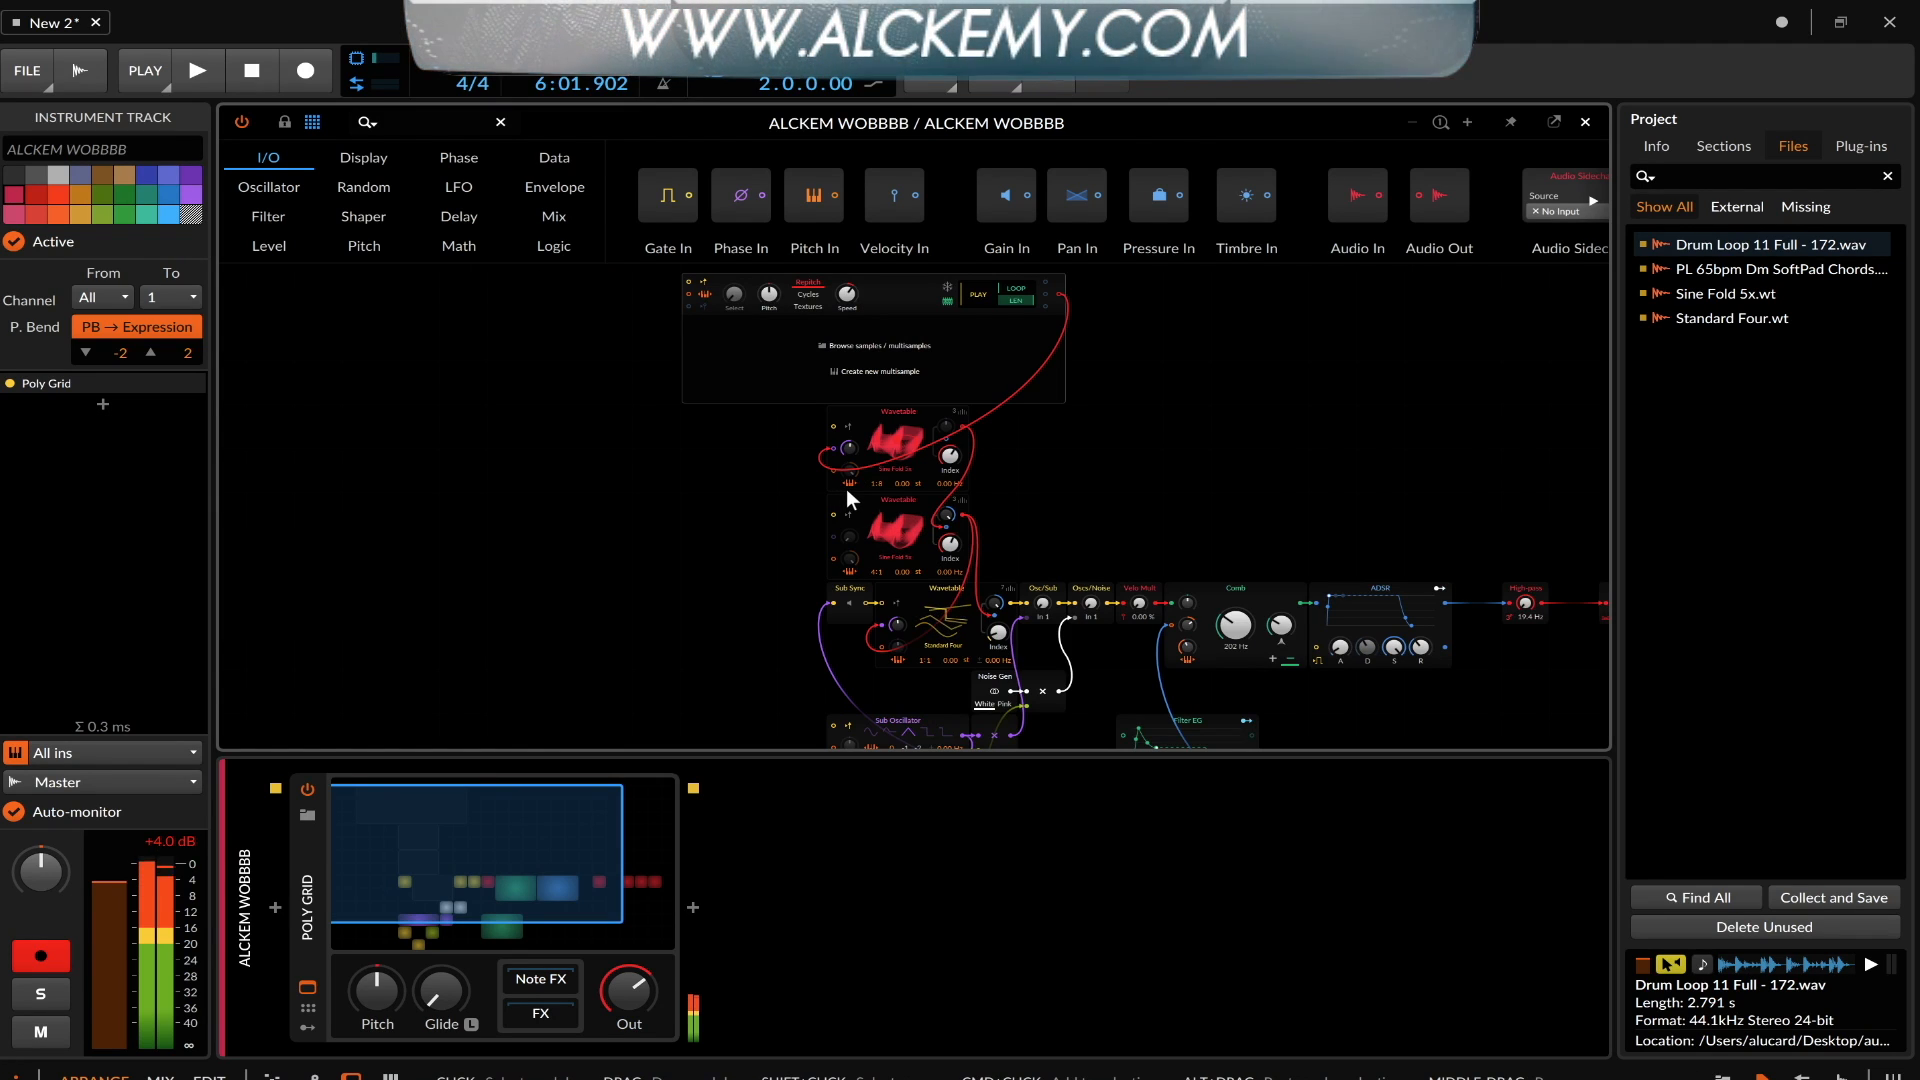
scroll(846, 490, "up", 6)
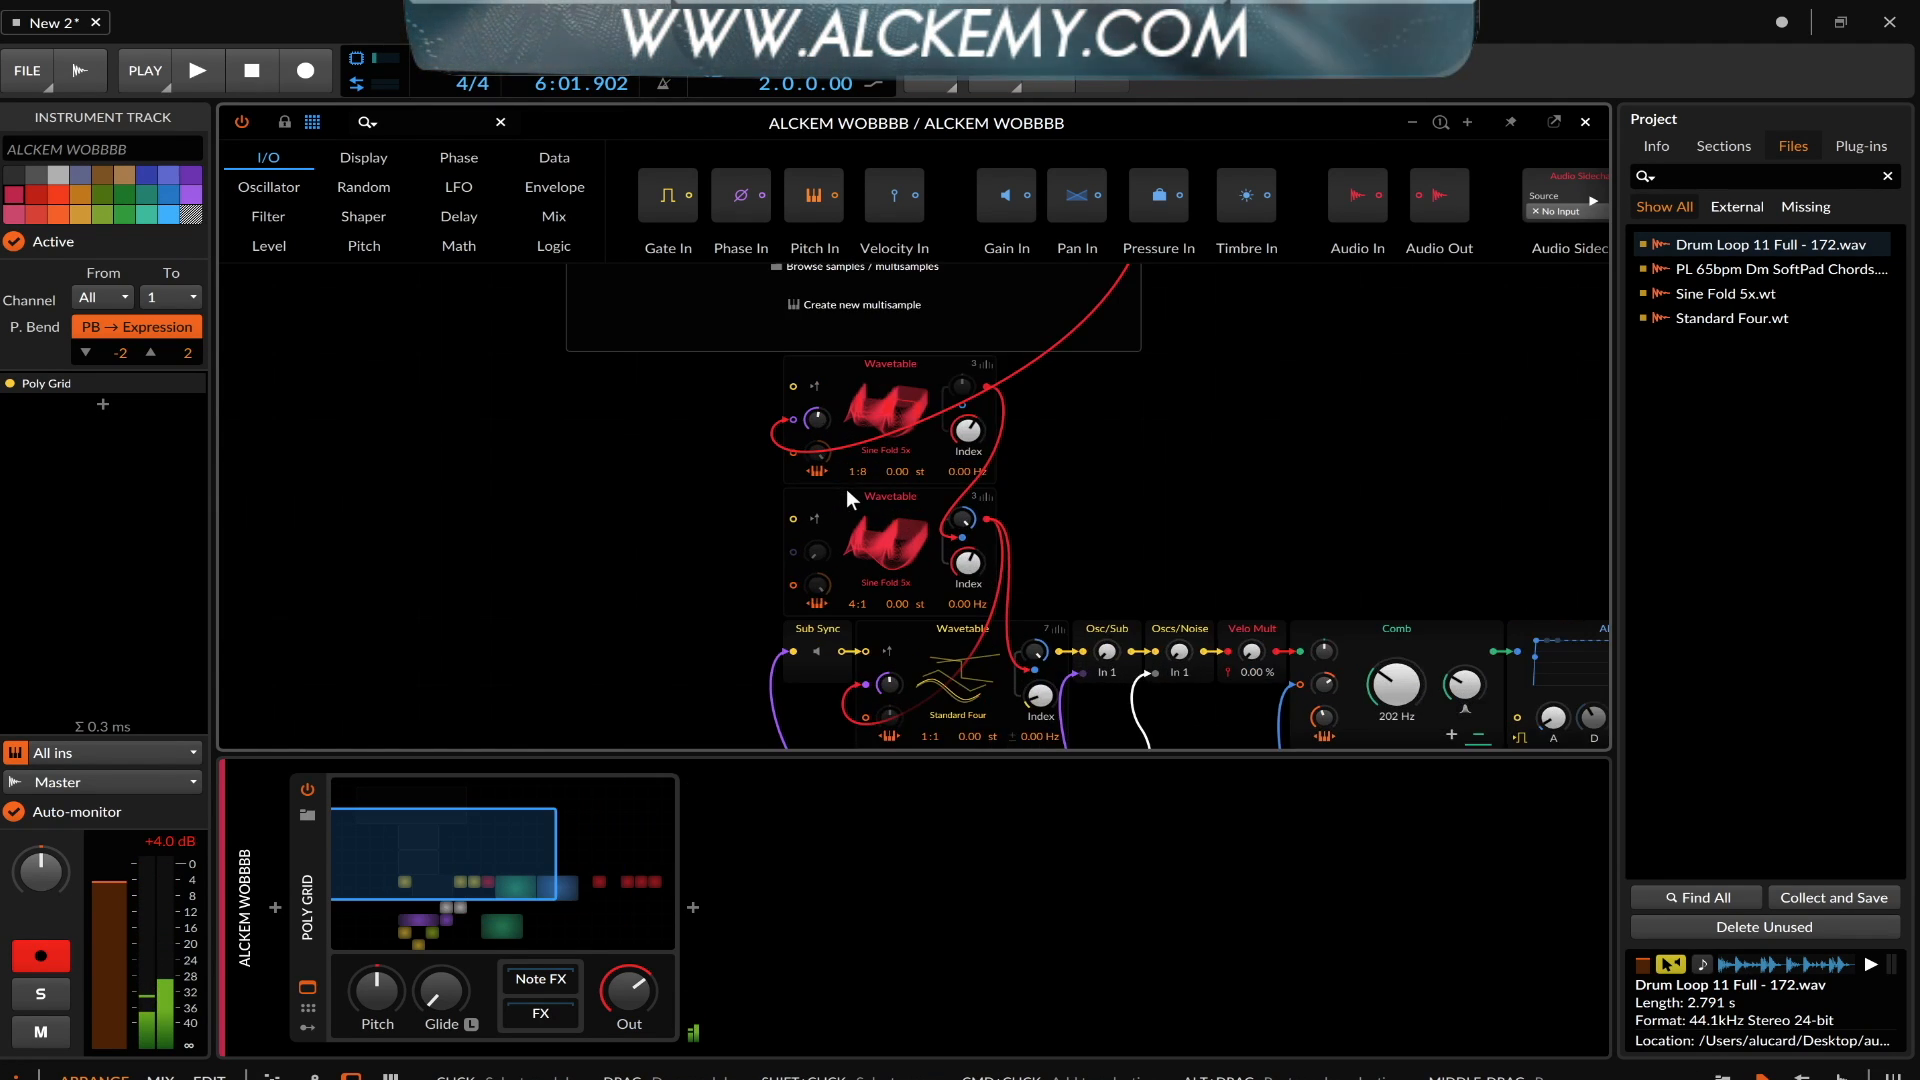
scroll(846, 488, "down", 5)
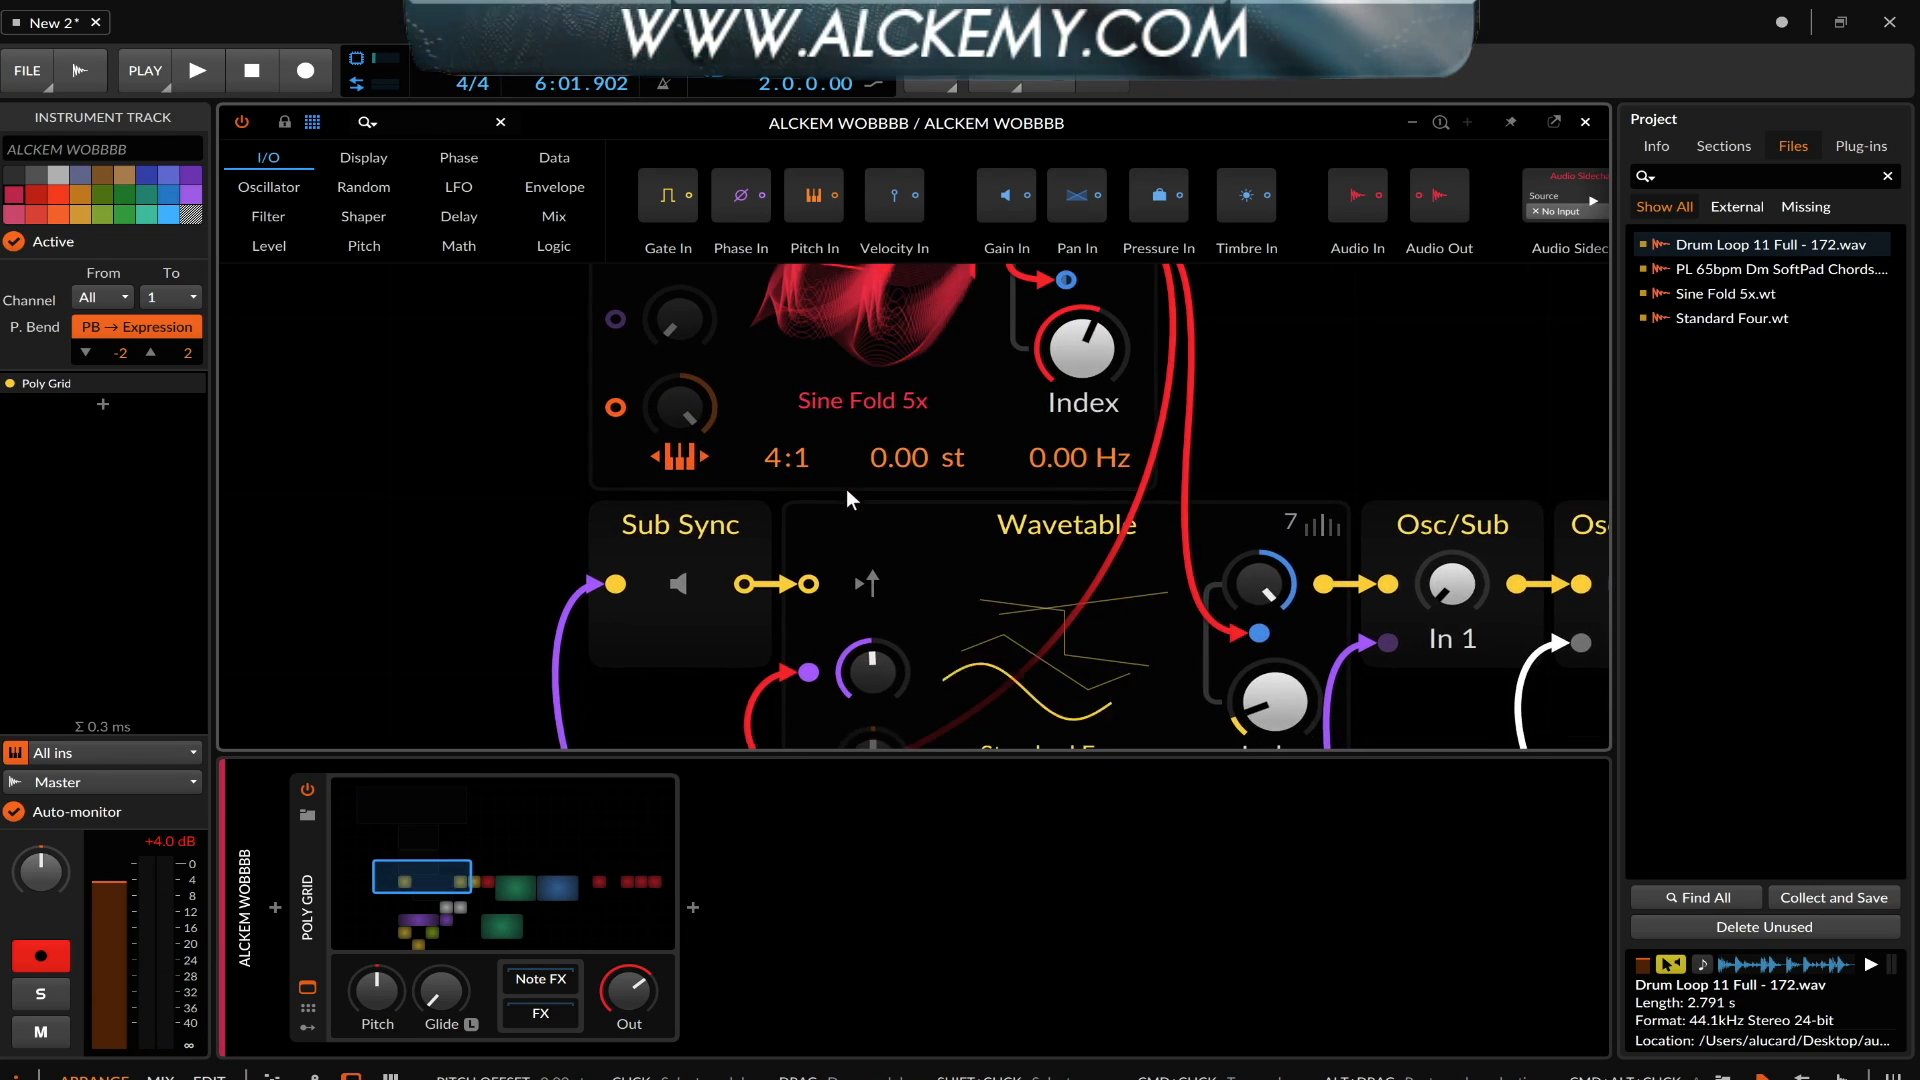
scroll(846, 488, "right", 3)
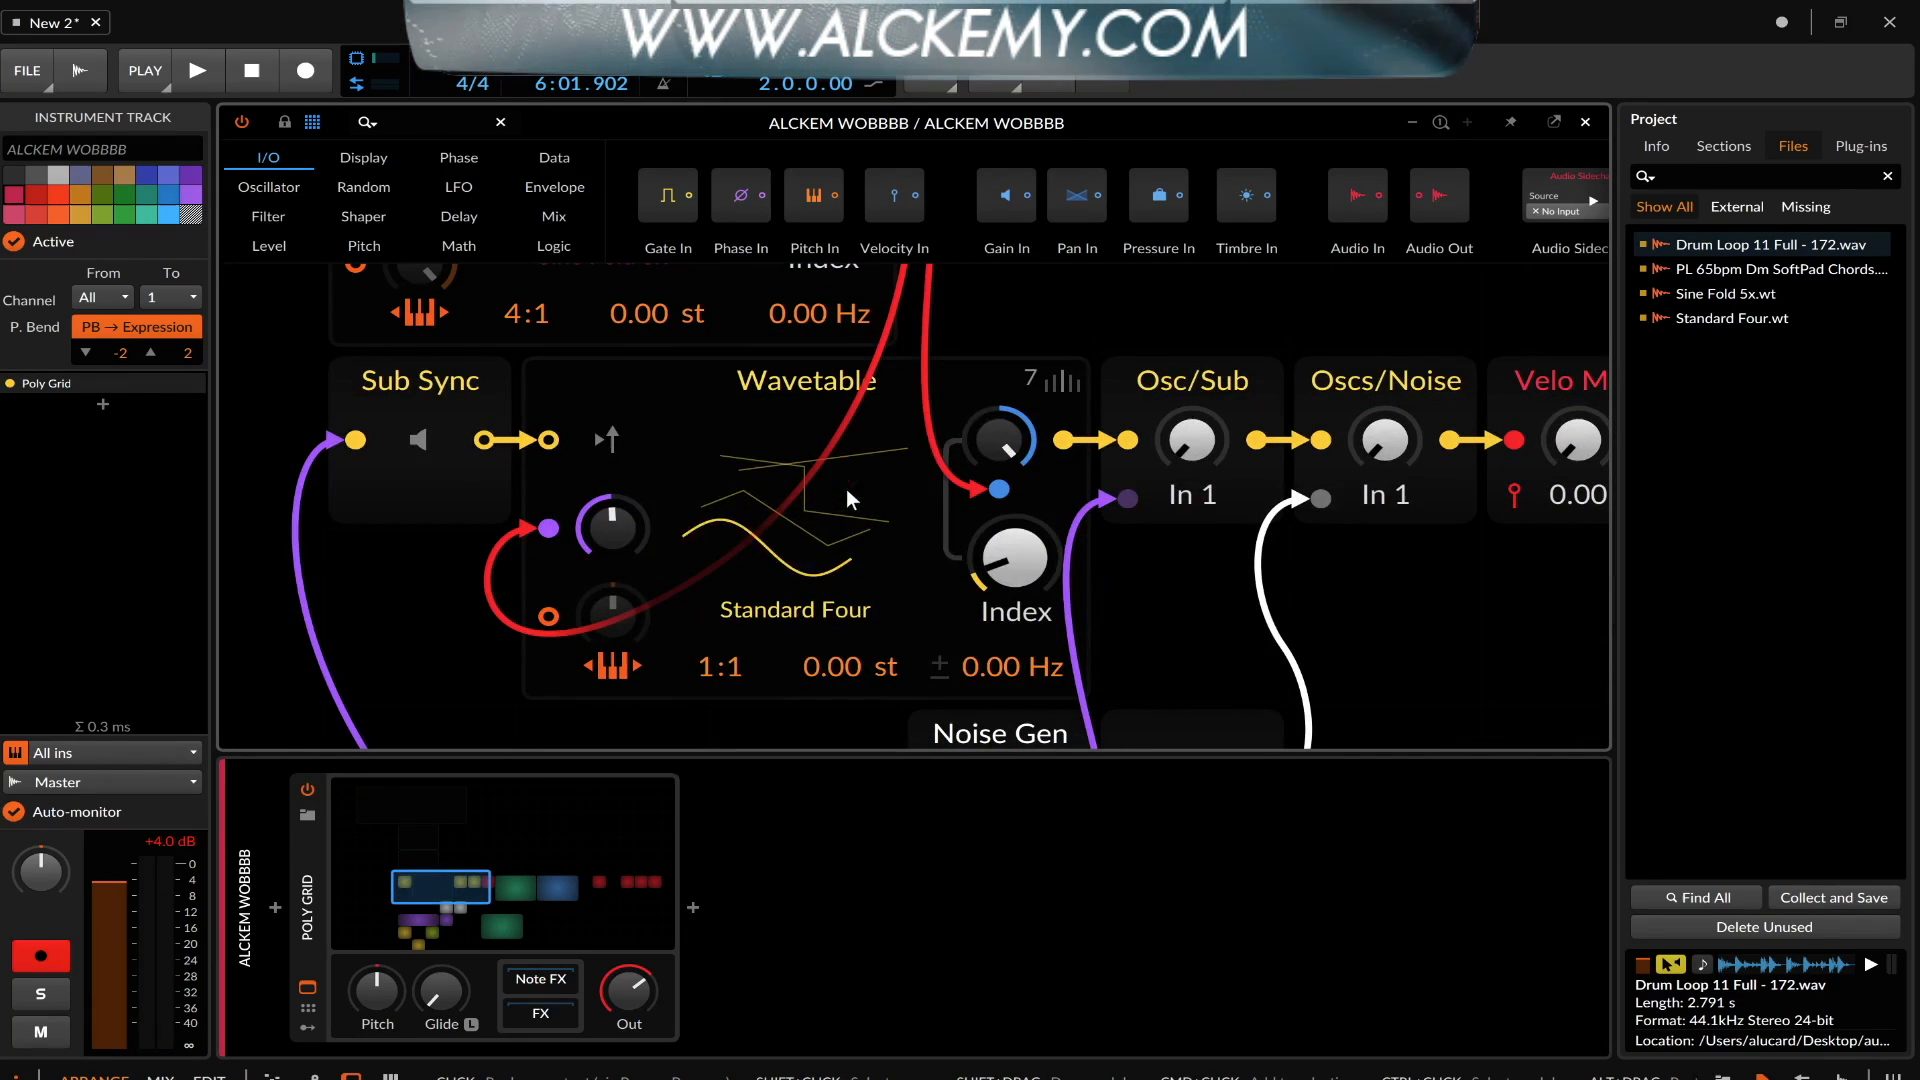
Inspect the Standard Four Wavetable's phase and index inputs and trace their sources back to the Sine Fold 5x modules
left_click(1064, 384)
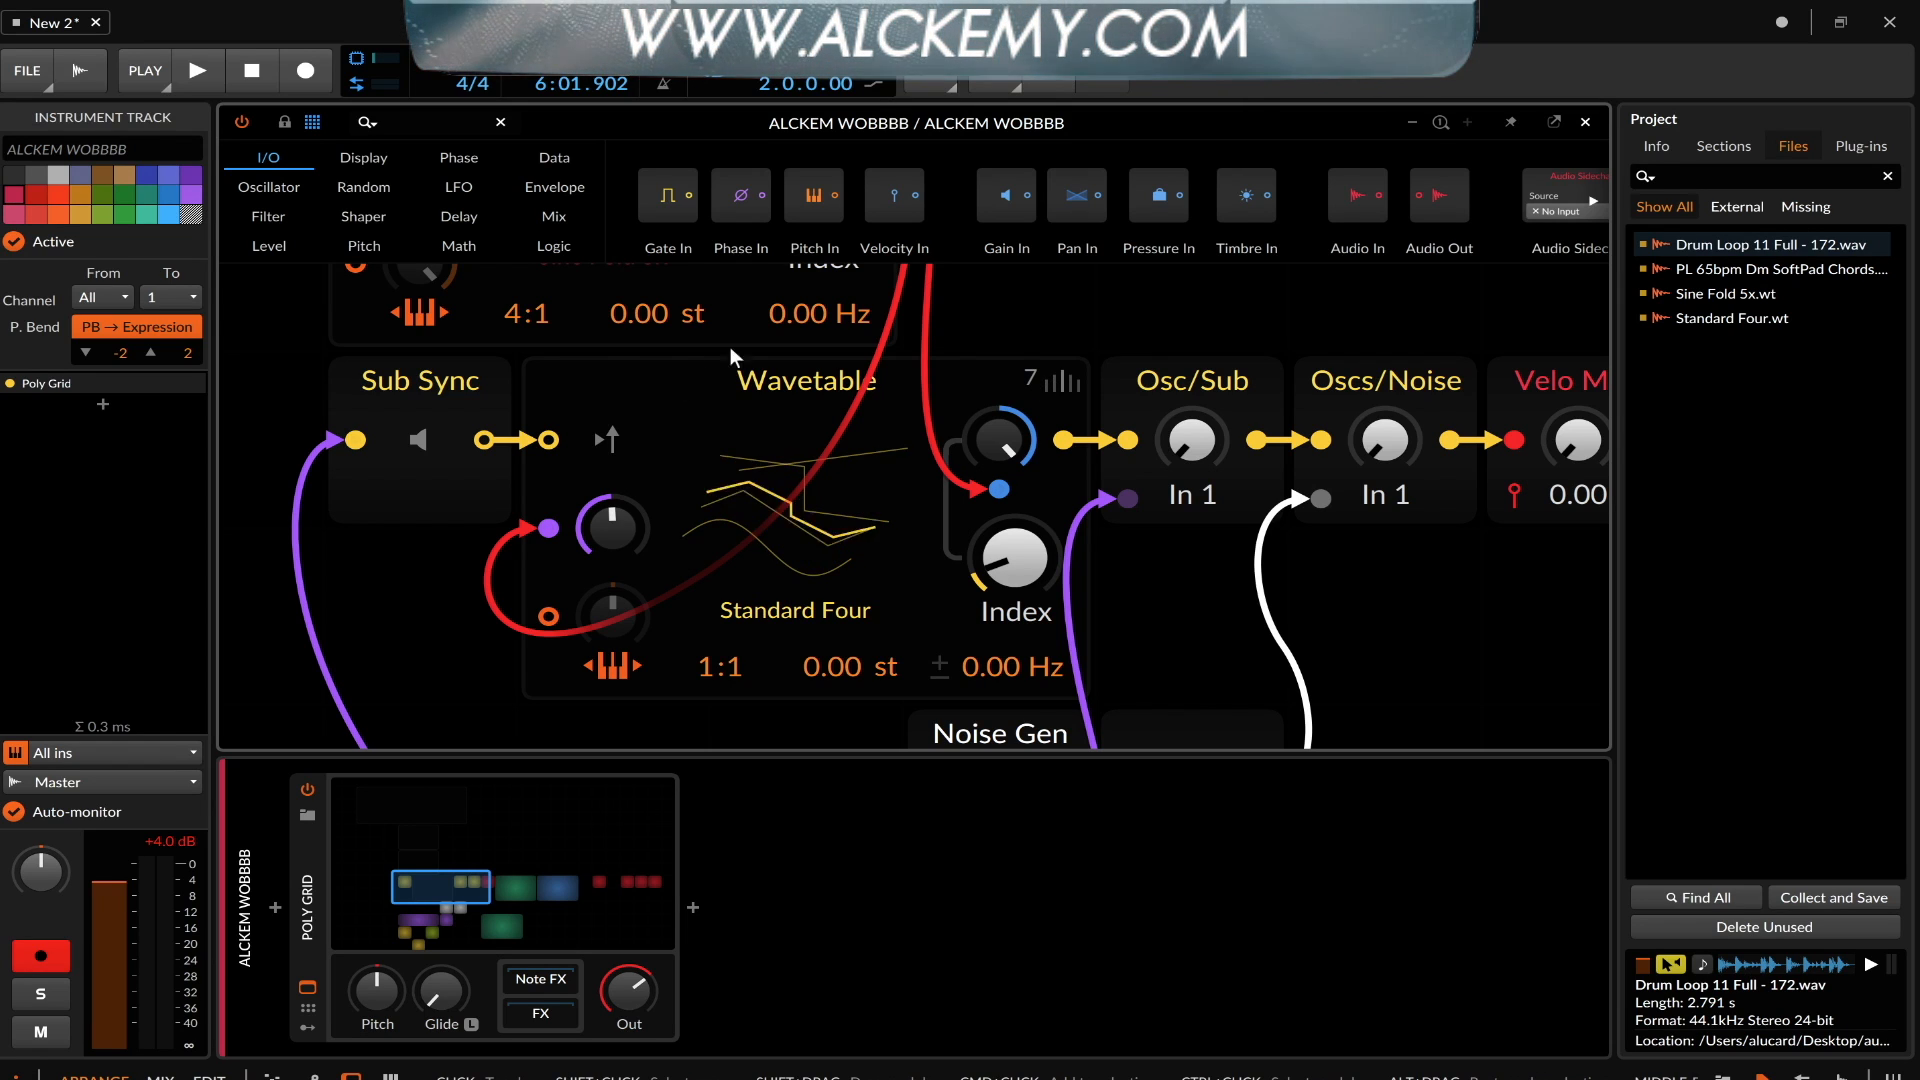
scroll(712, 488, "up", 5)
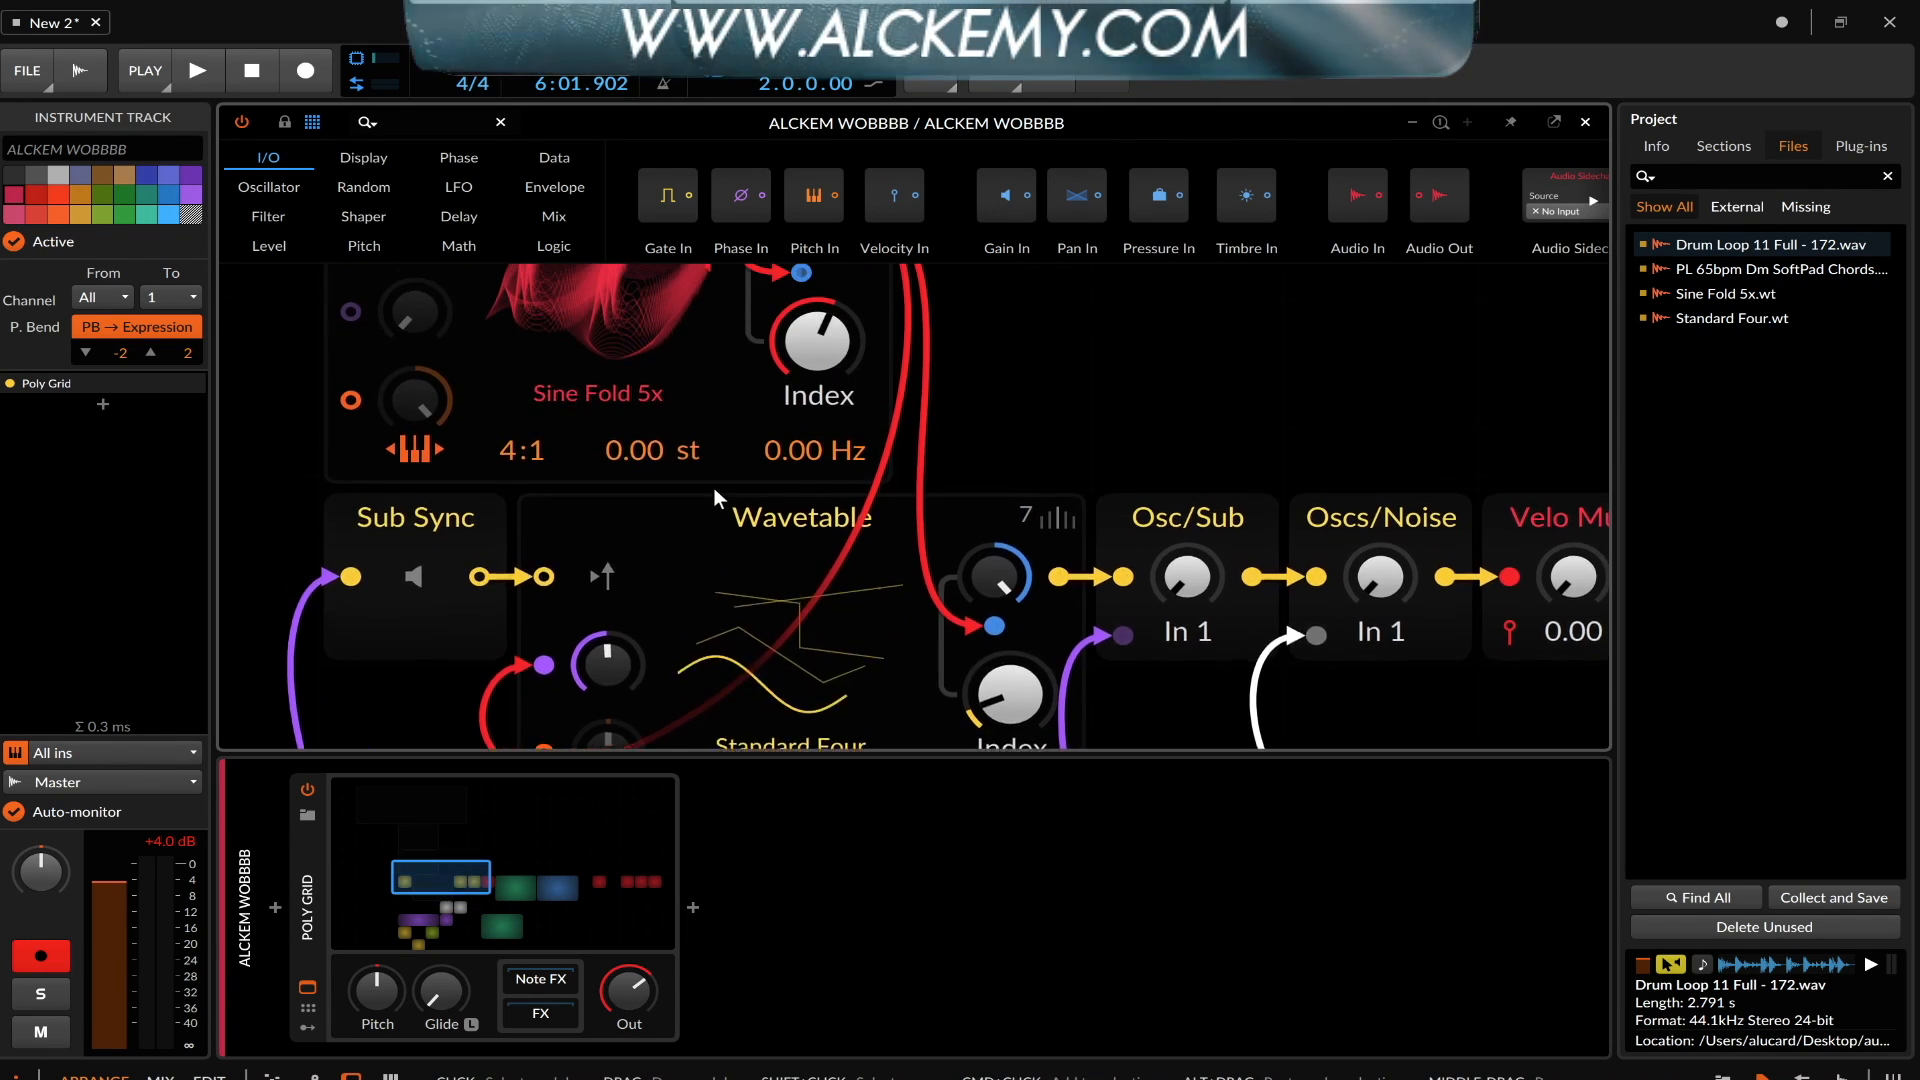
scroll(712, 488, "down", 4)
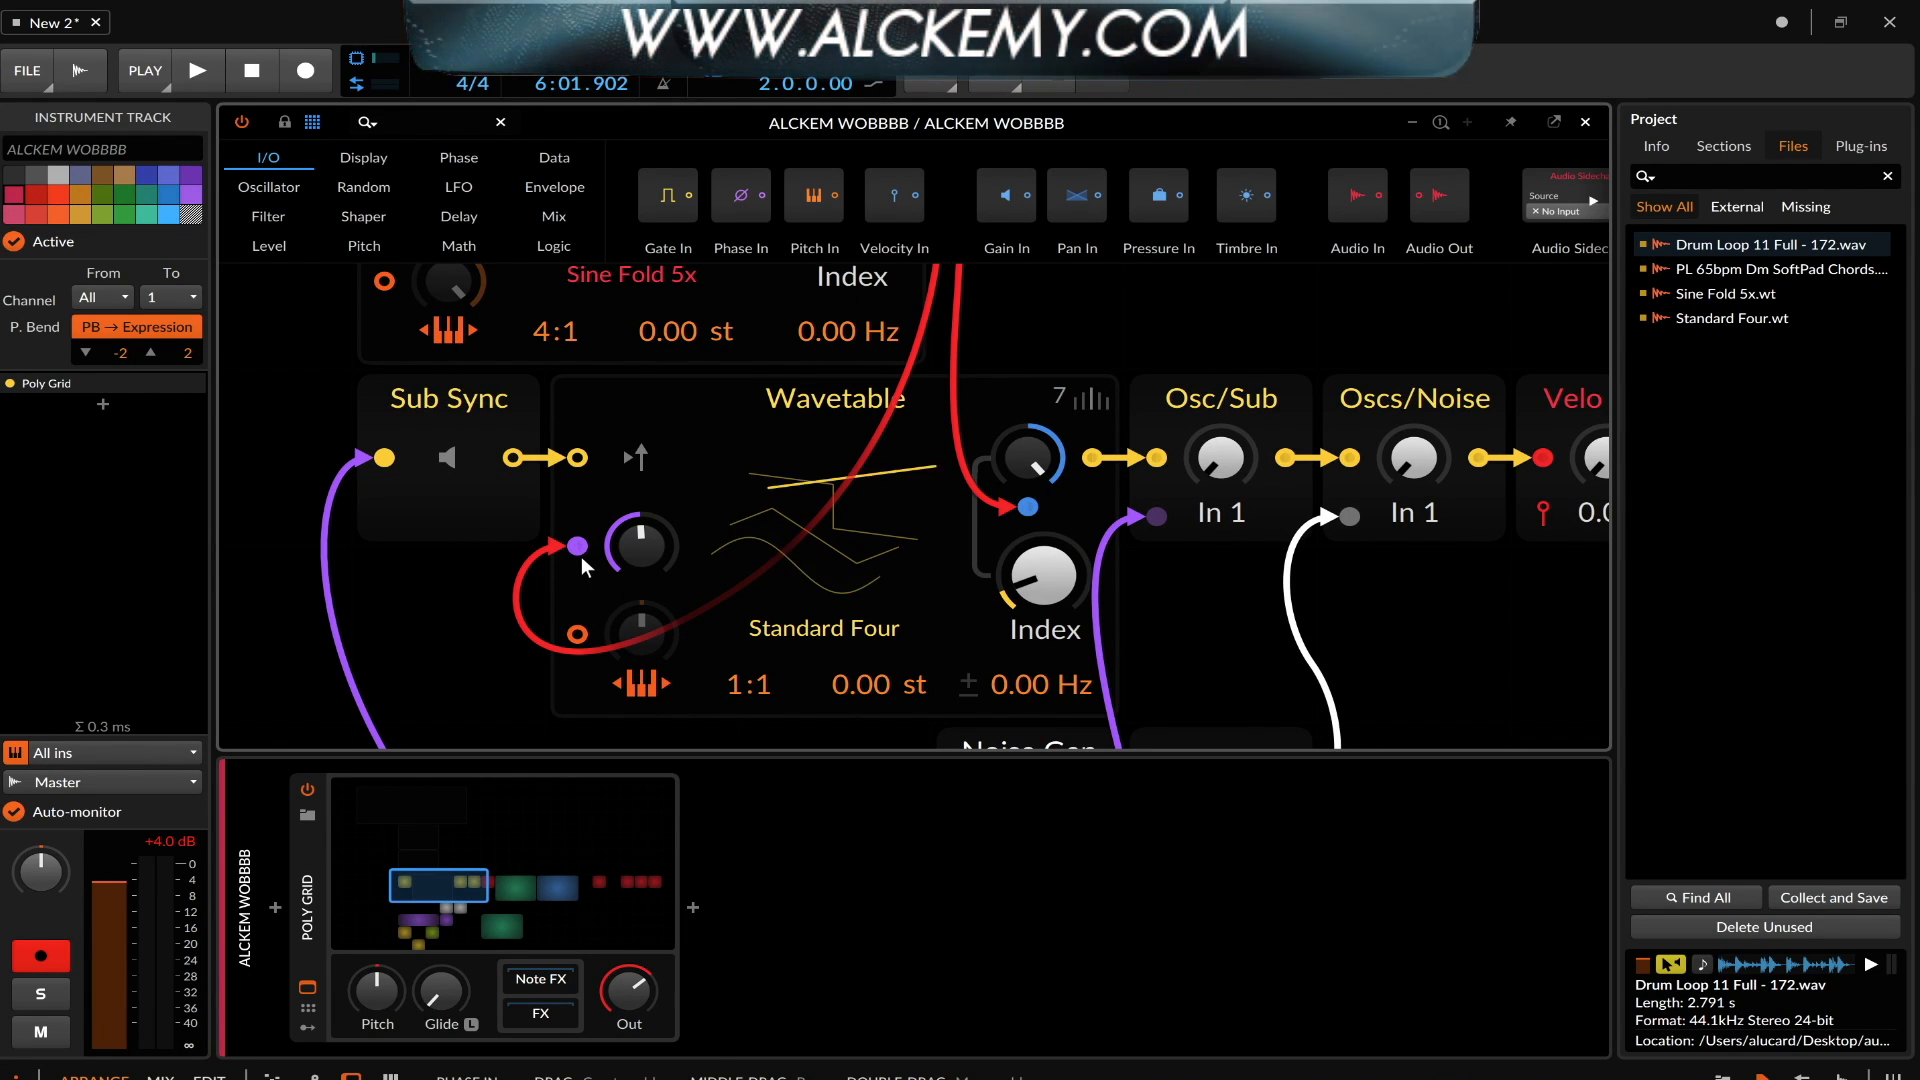
scroll(582, 562, "up", 1)
scroll(580, 556, "down", 4)
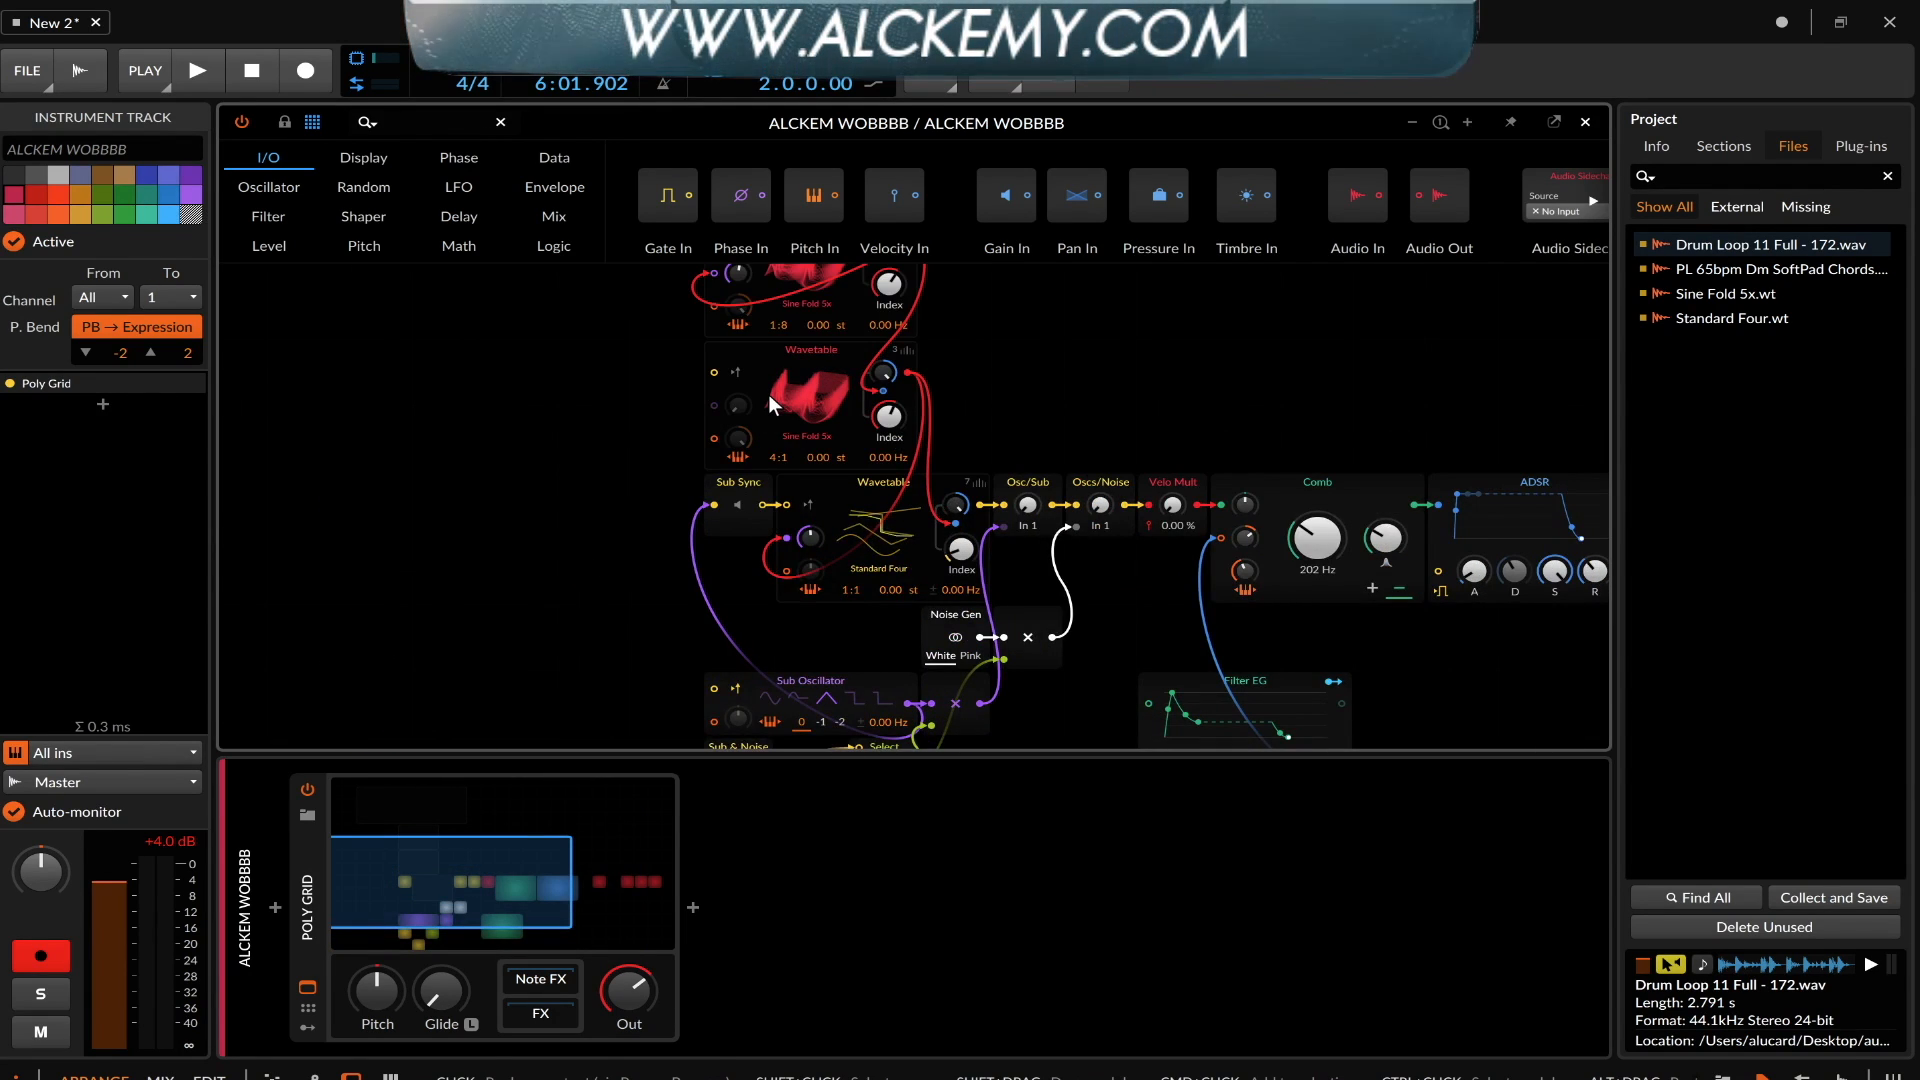
scroll(768, 394, "up", 3)
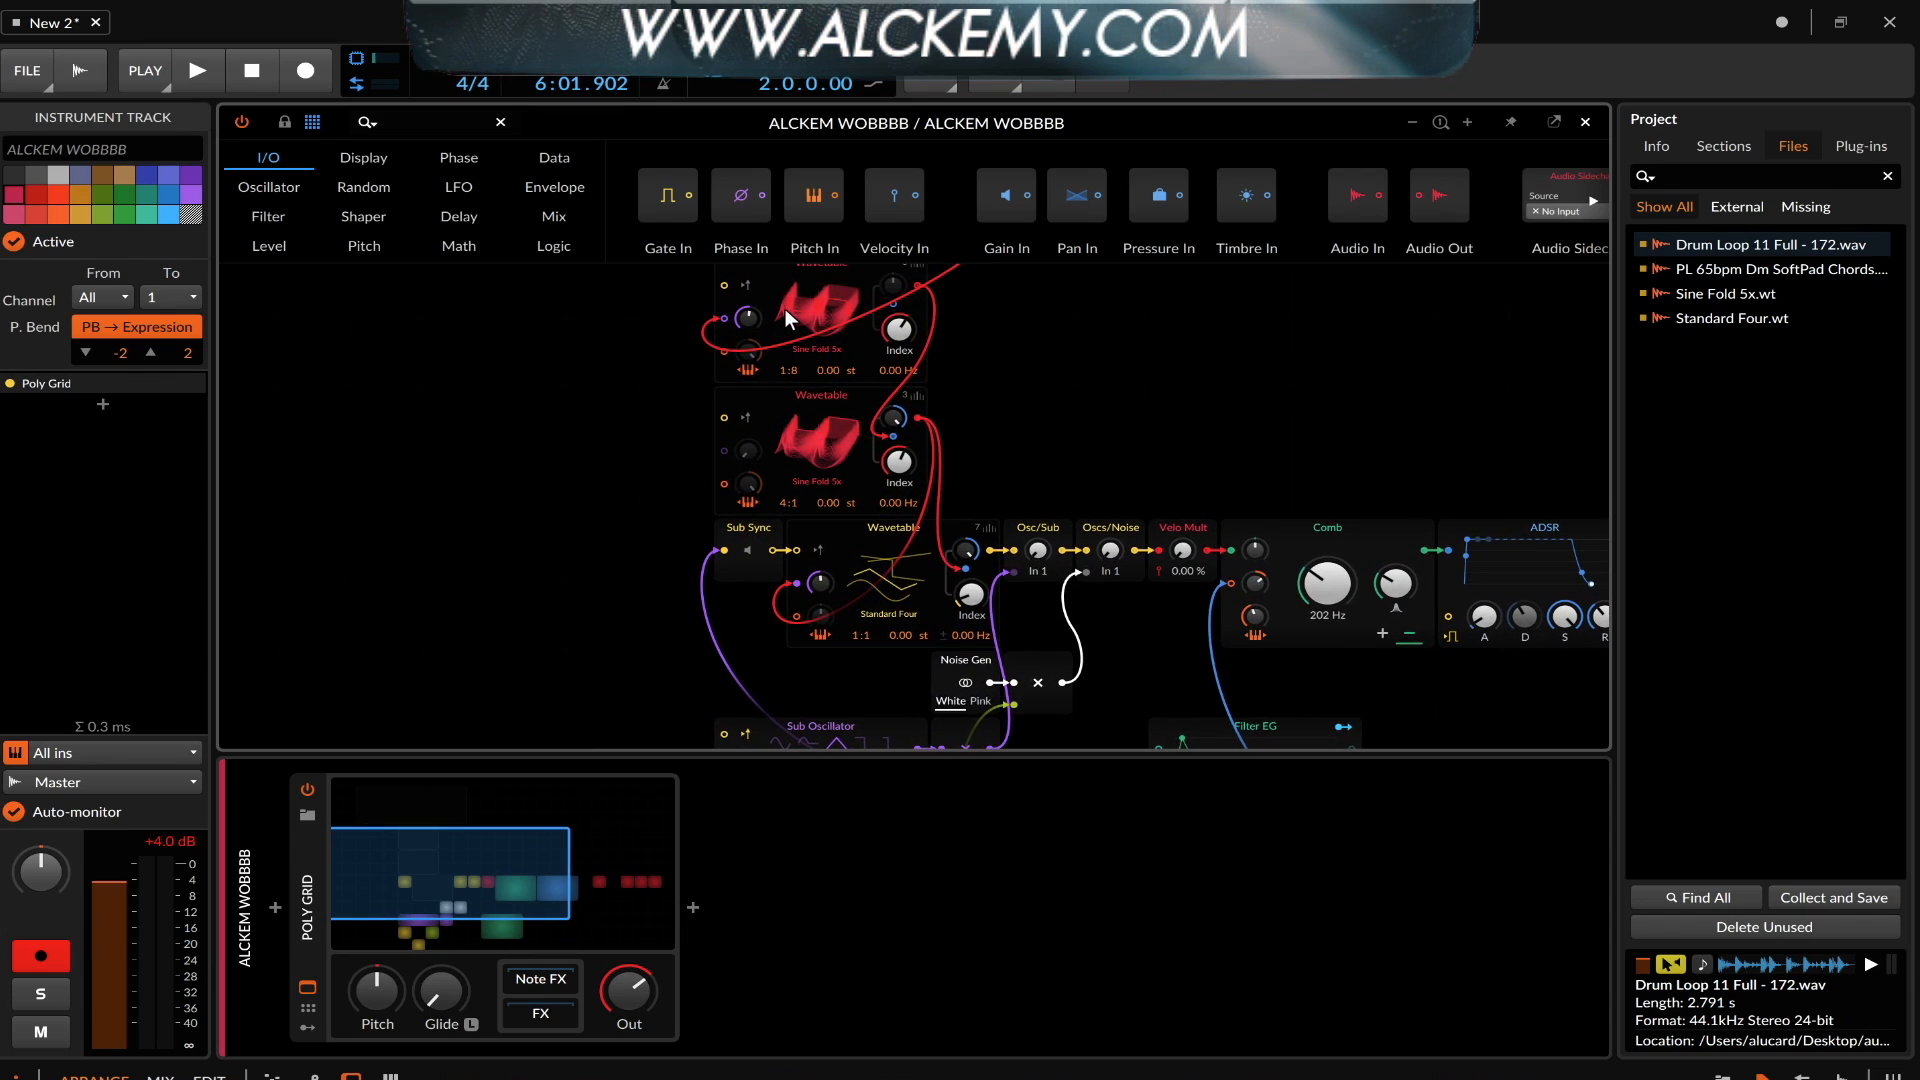
Examine the chain of two Sine Fold 5x Wavetables and the Sampler feeding the 1:8 one, leaving its wavetable unchanged
left_click(784, 309)
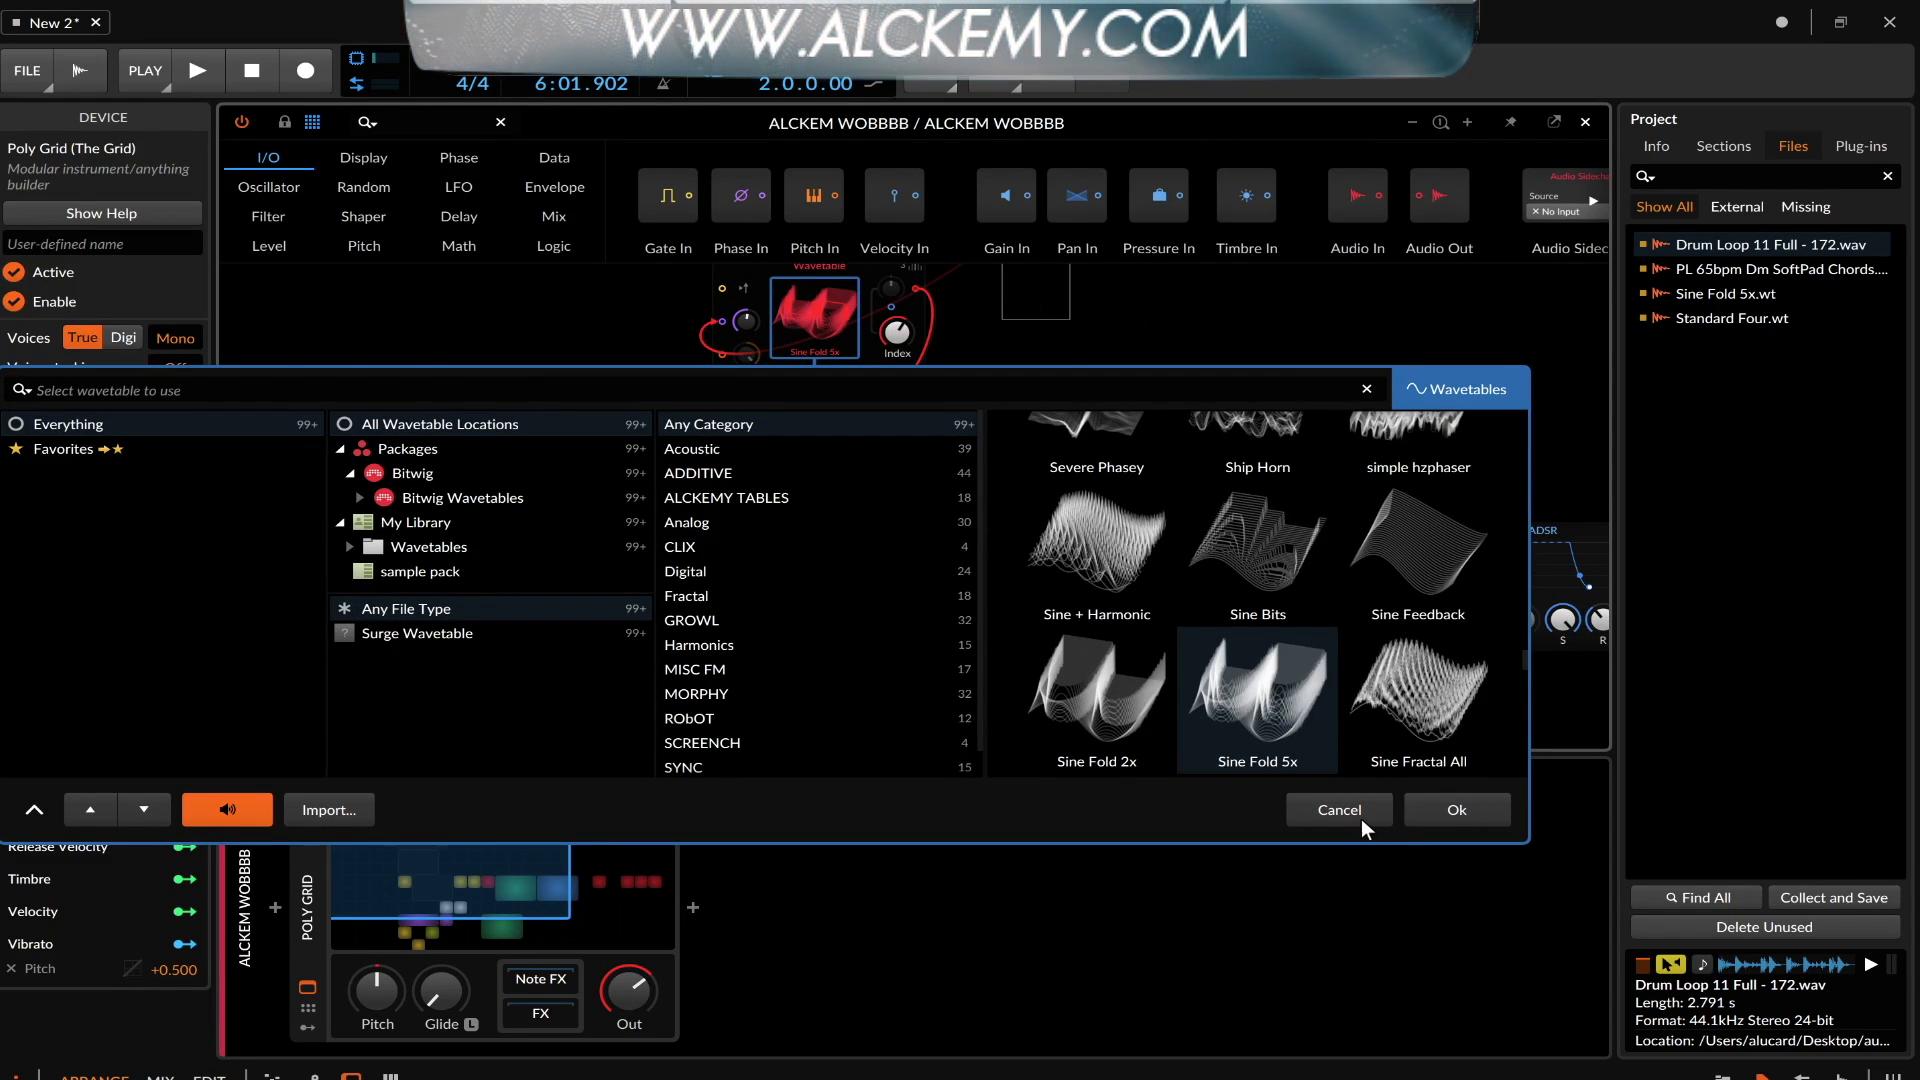
left_click(1339, 809)
scroll(939, 472, "up", 3)
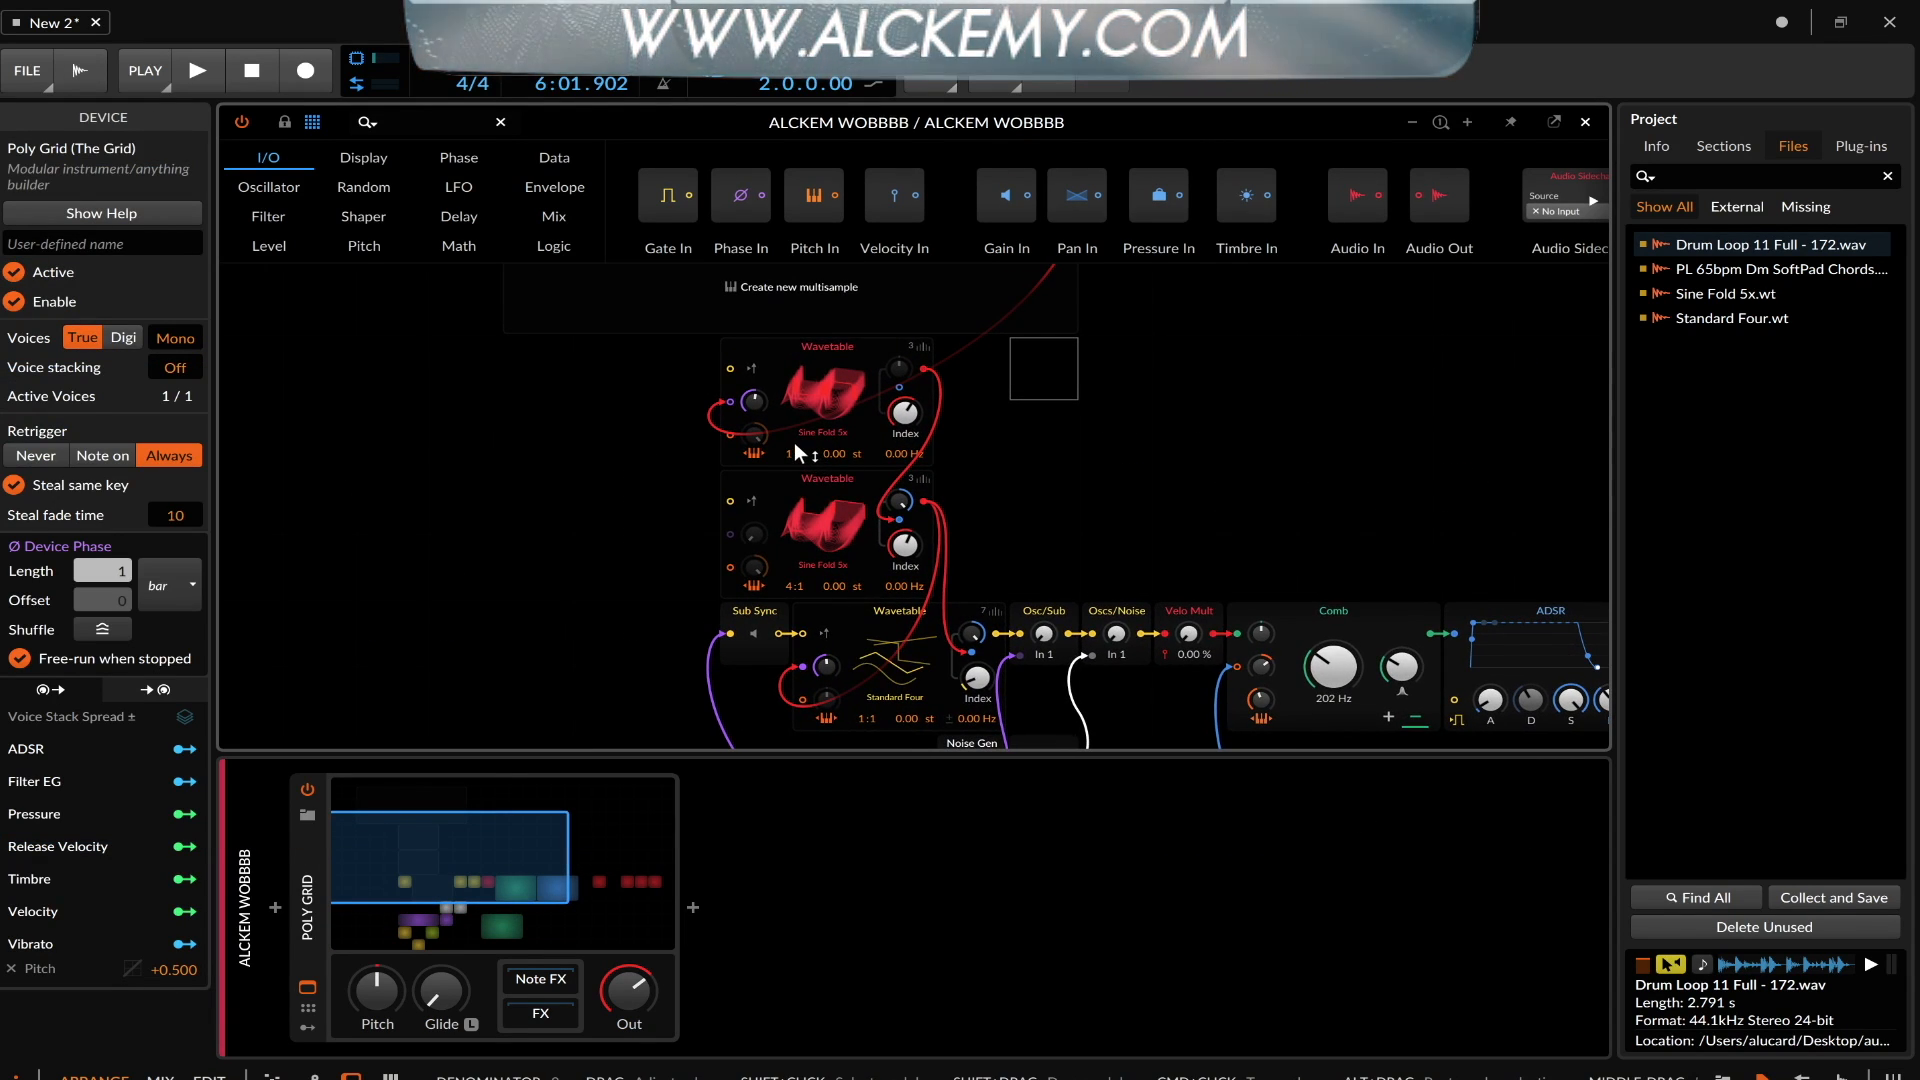
scroll(794, 442, "up", 5)
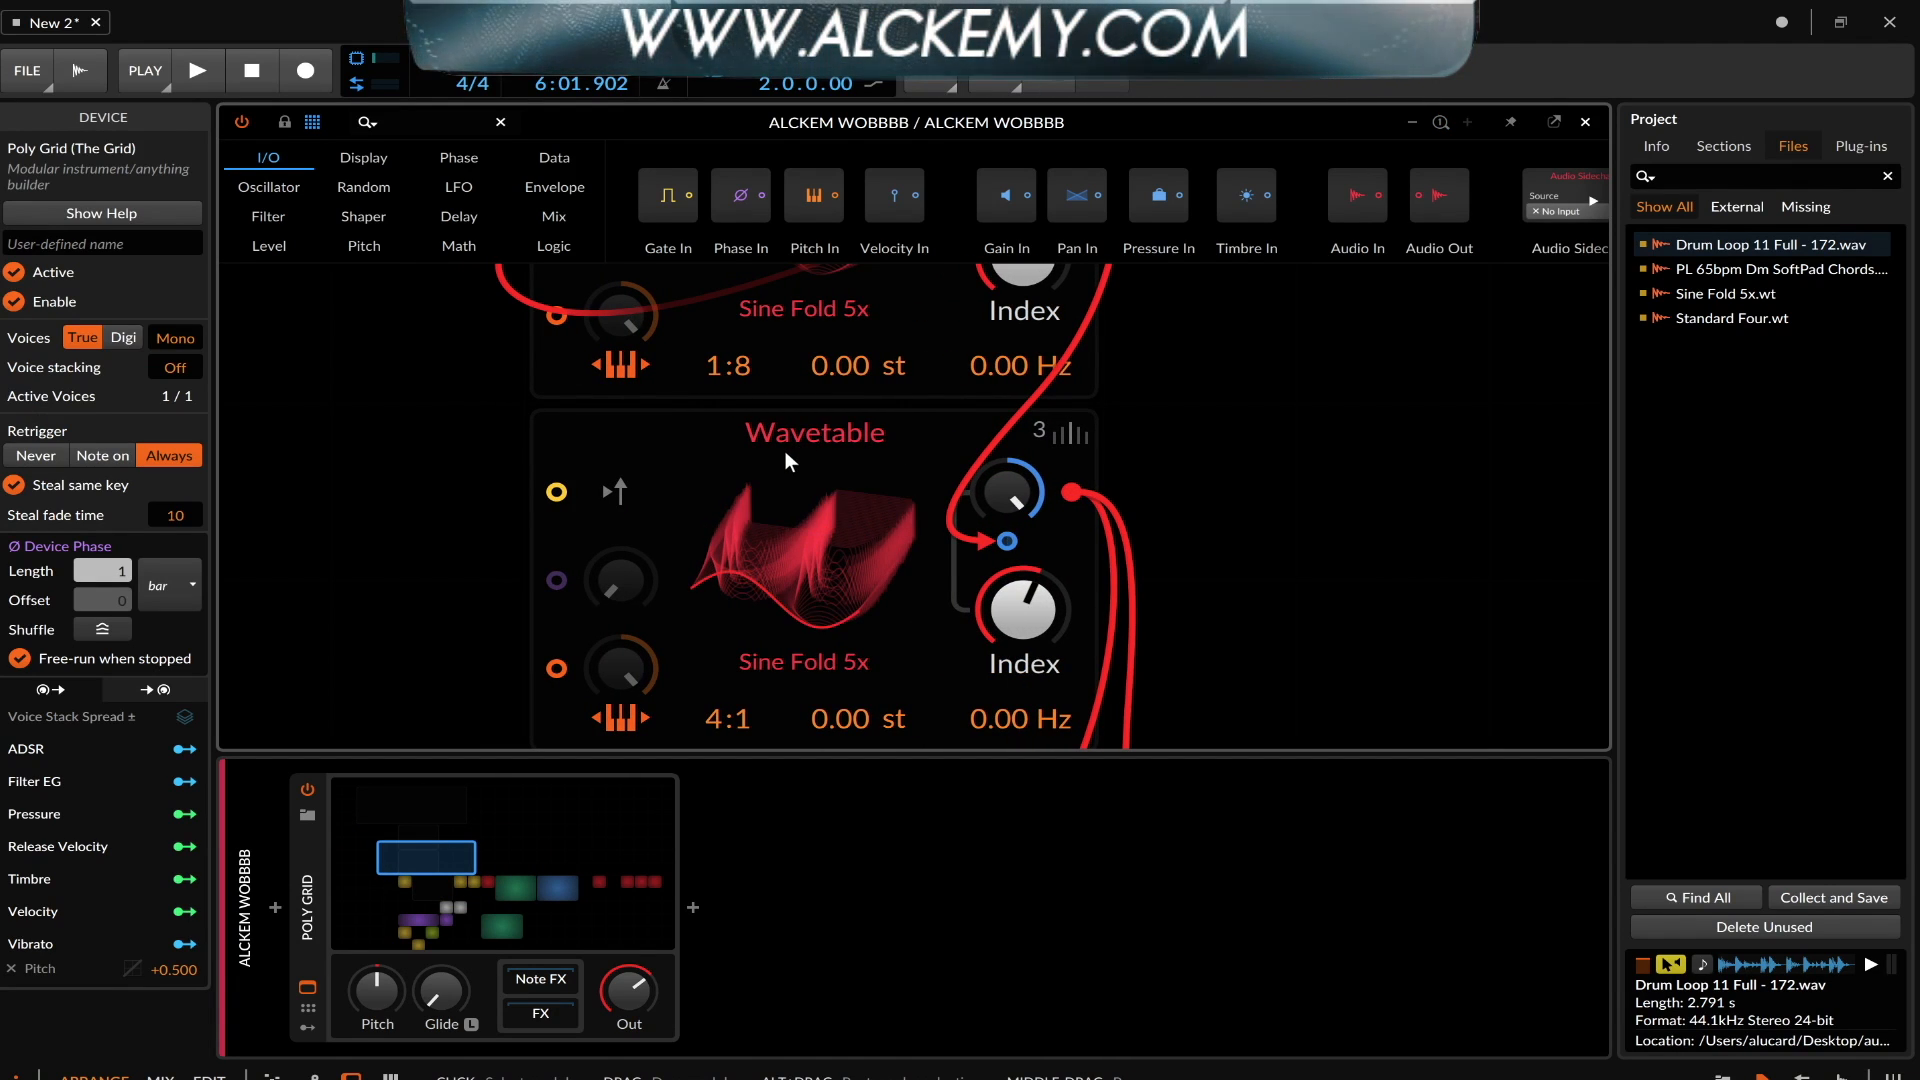
scroll(784, 452, "down", 5)
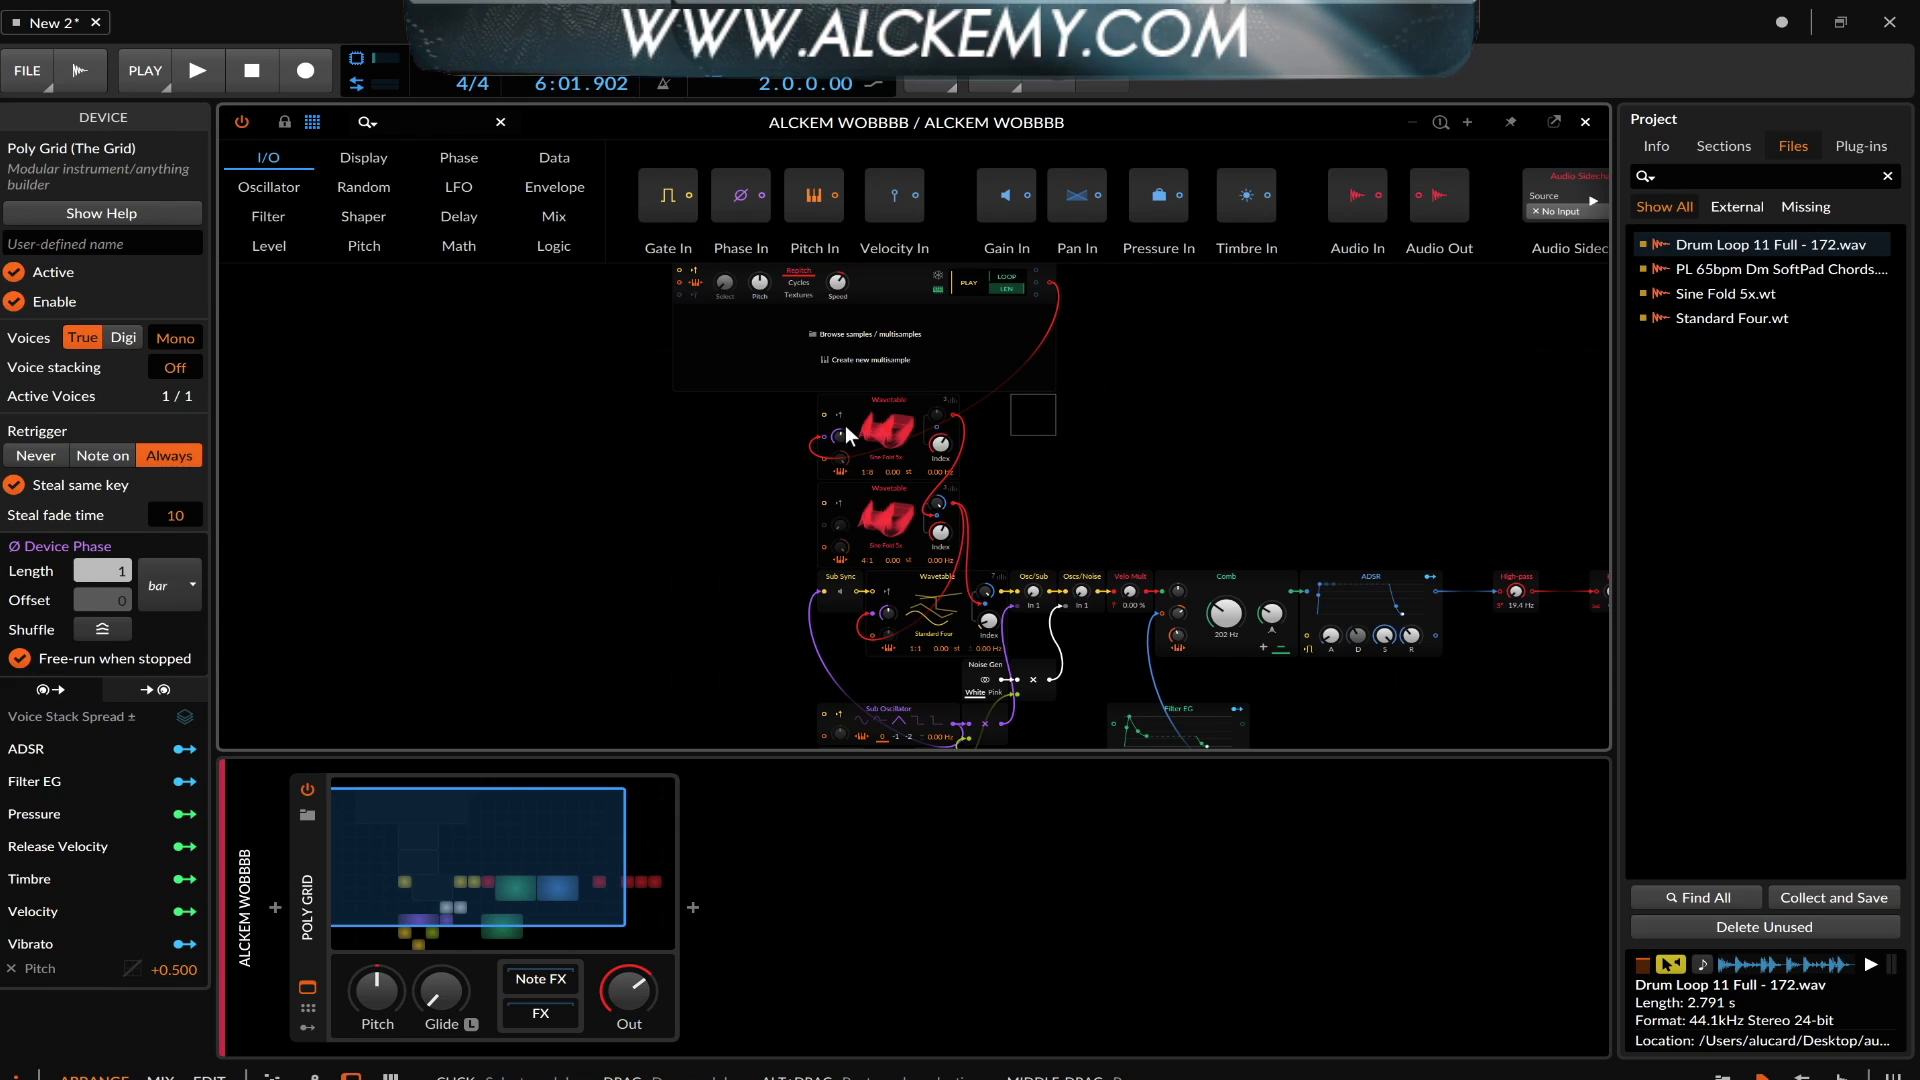
scroll(845, 428, "up", 6)
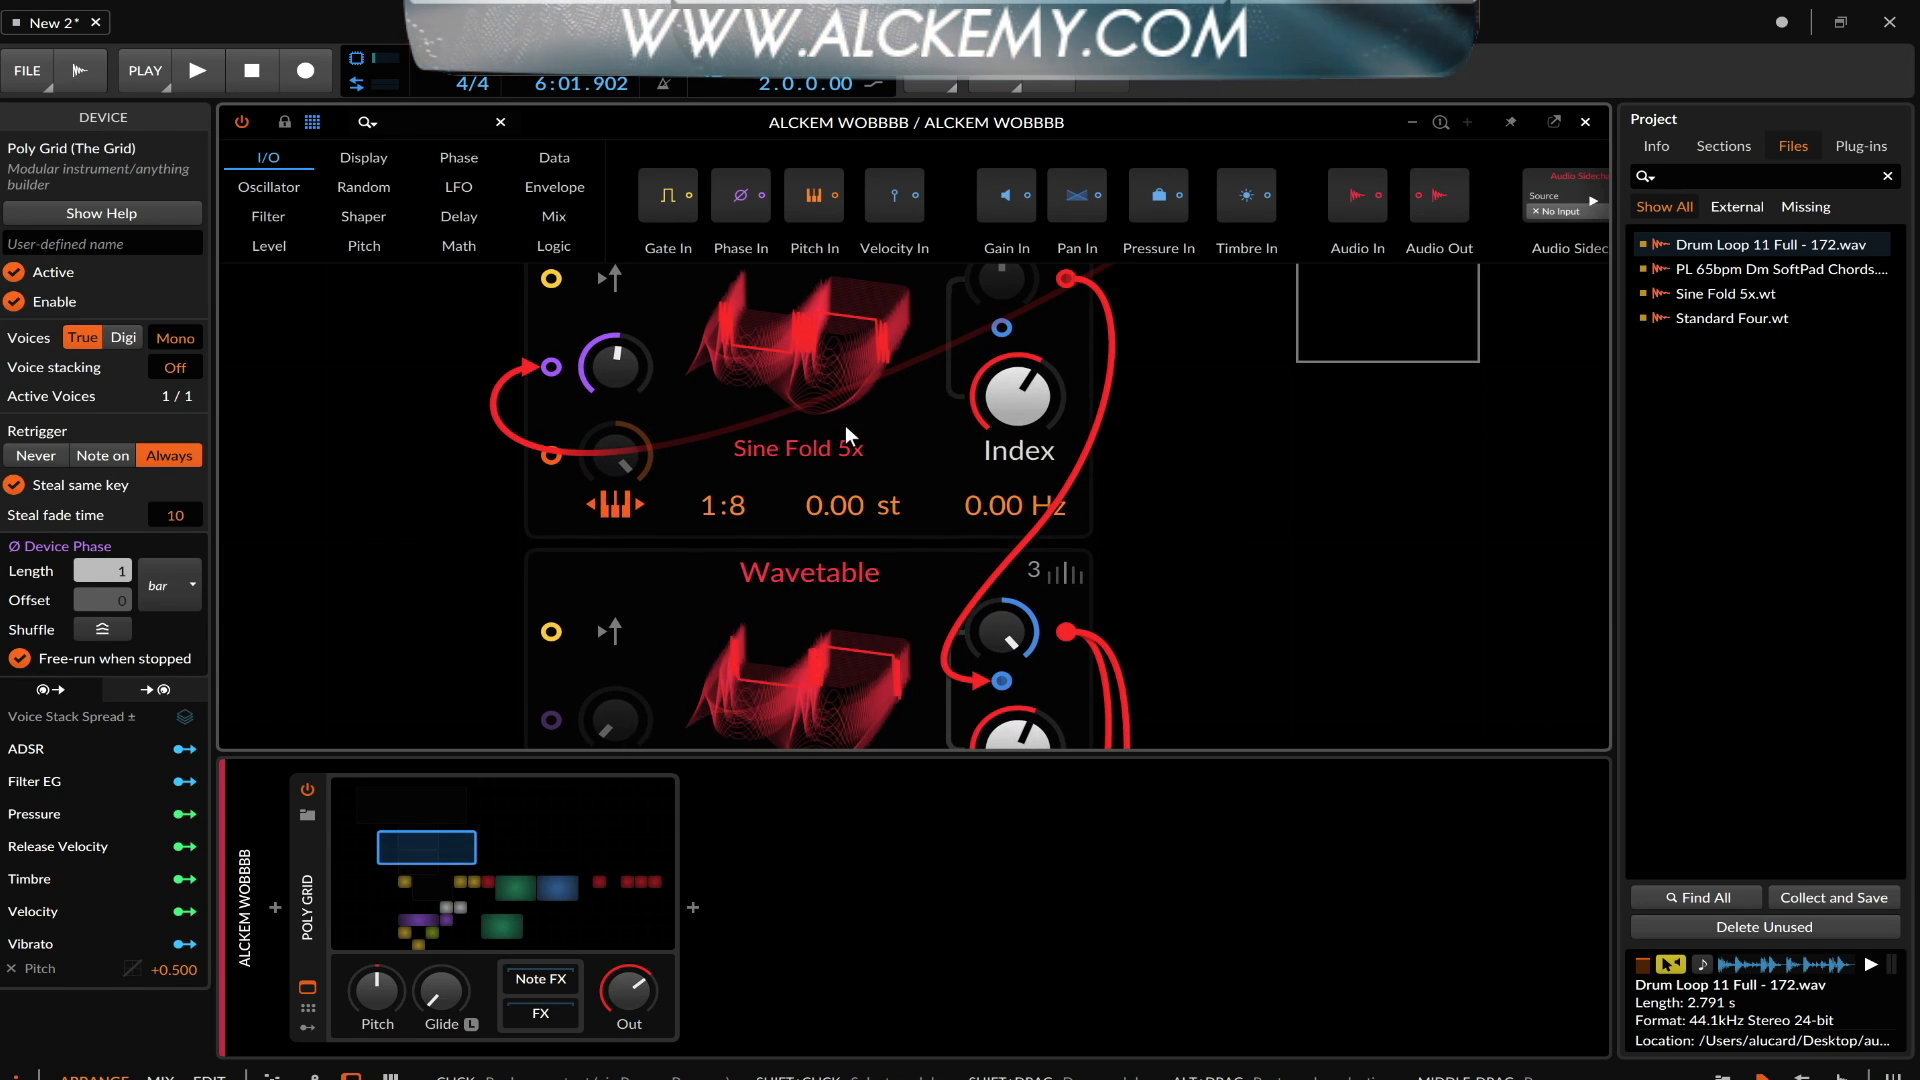
scroll(849, 424, "up", 3)
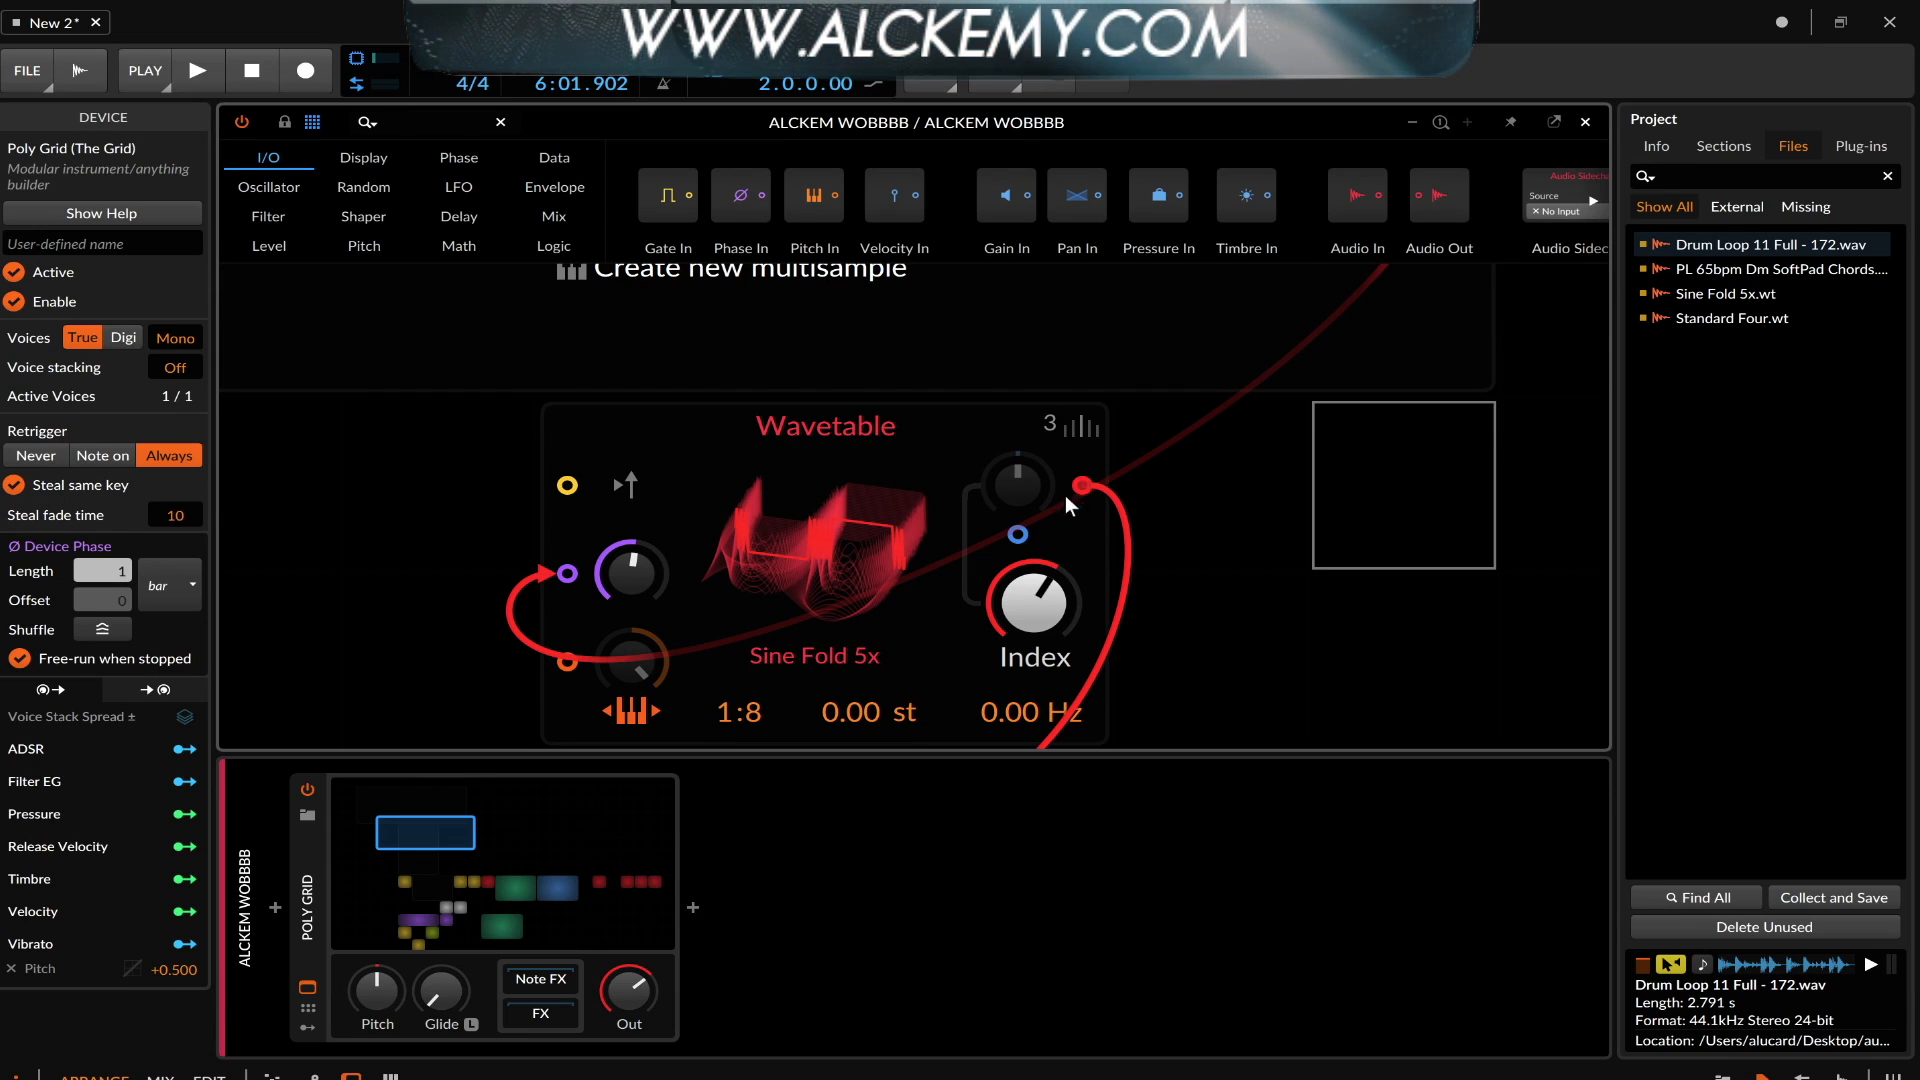
scroll(1058, 452, "up", 3)
scroll(1058, 452, "down", 6)
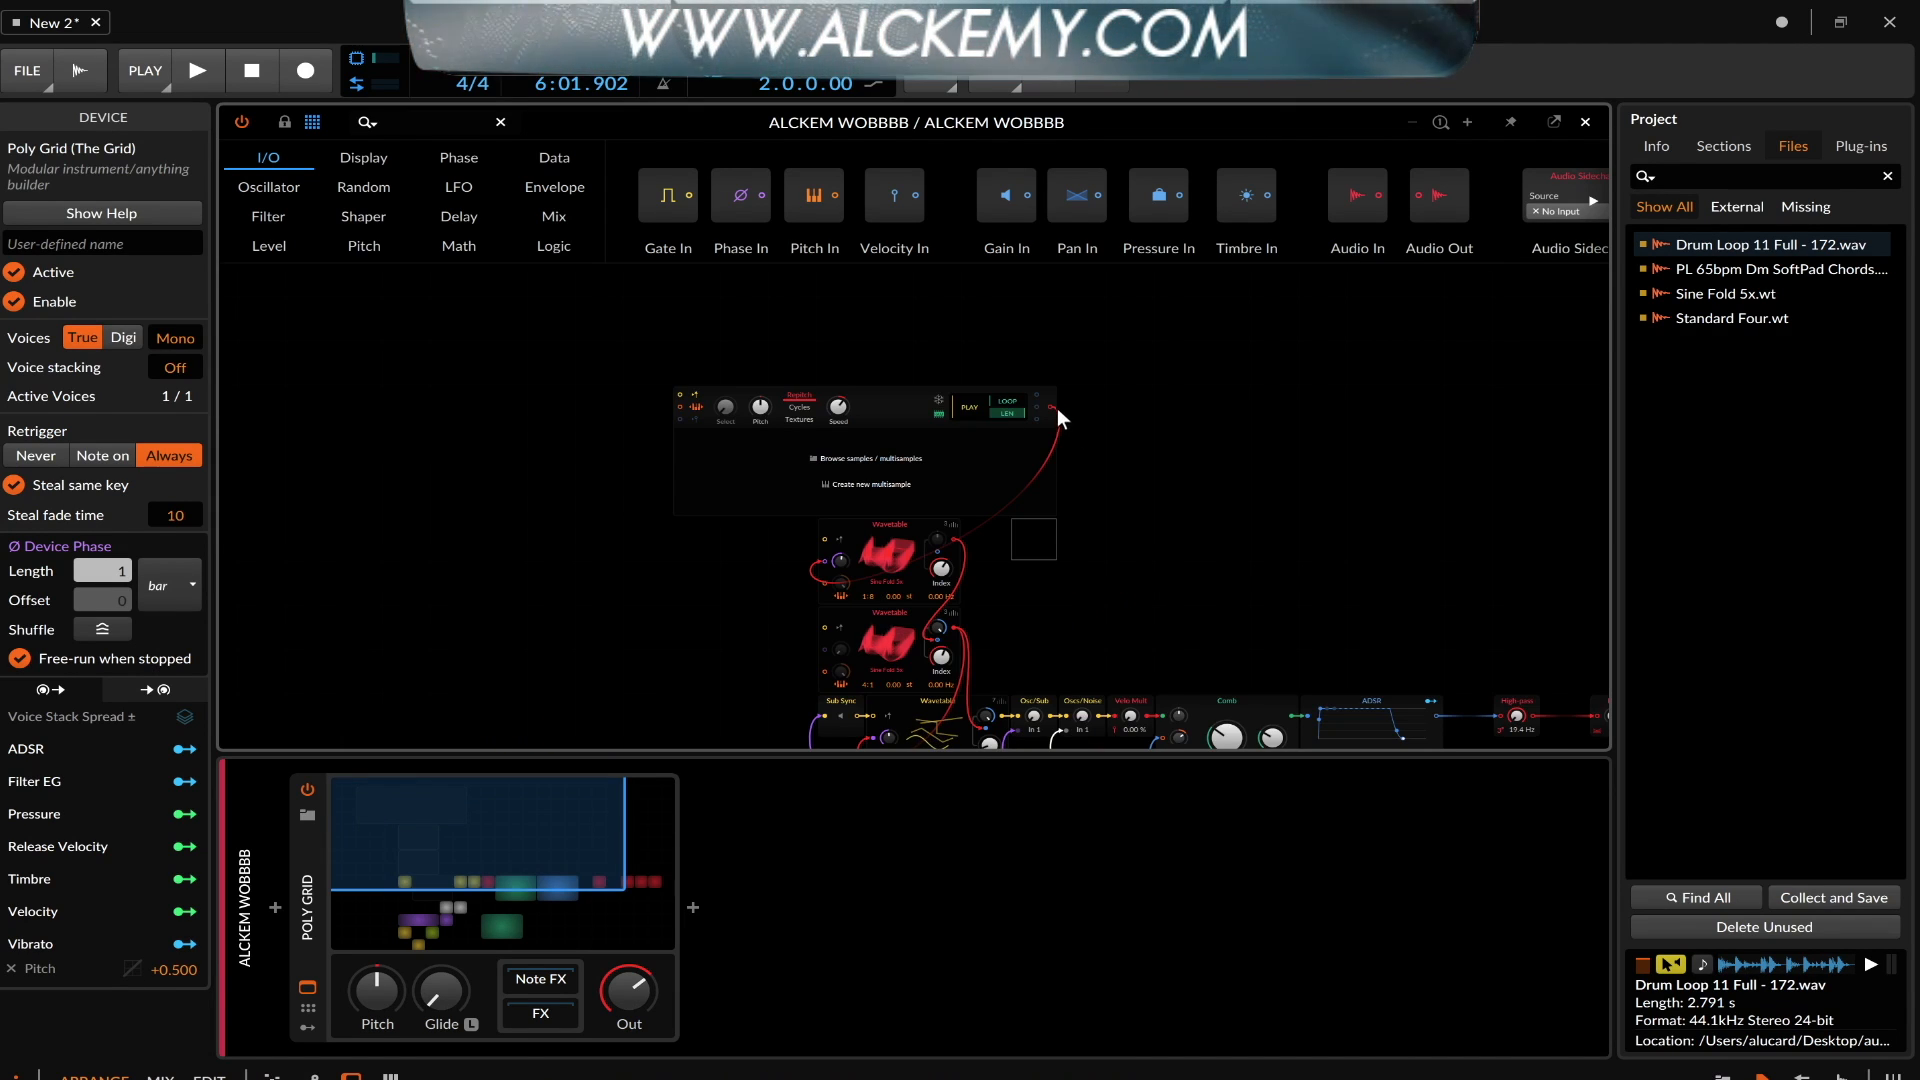
Reposition the Sampler module above the Wavetables and connect its output to the index modulation input of the 1:8 Sine Fold 5x Wavetable
left_click(1104, 555)
left_click_drag(1104, 555, 960, 467)
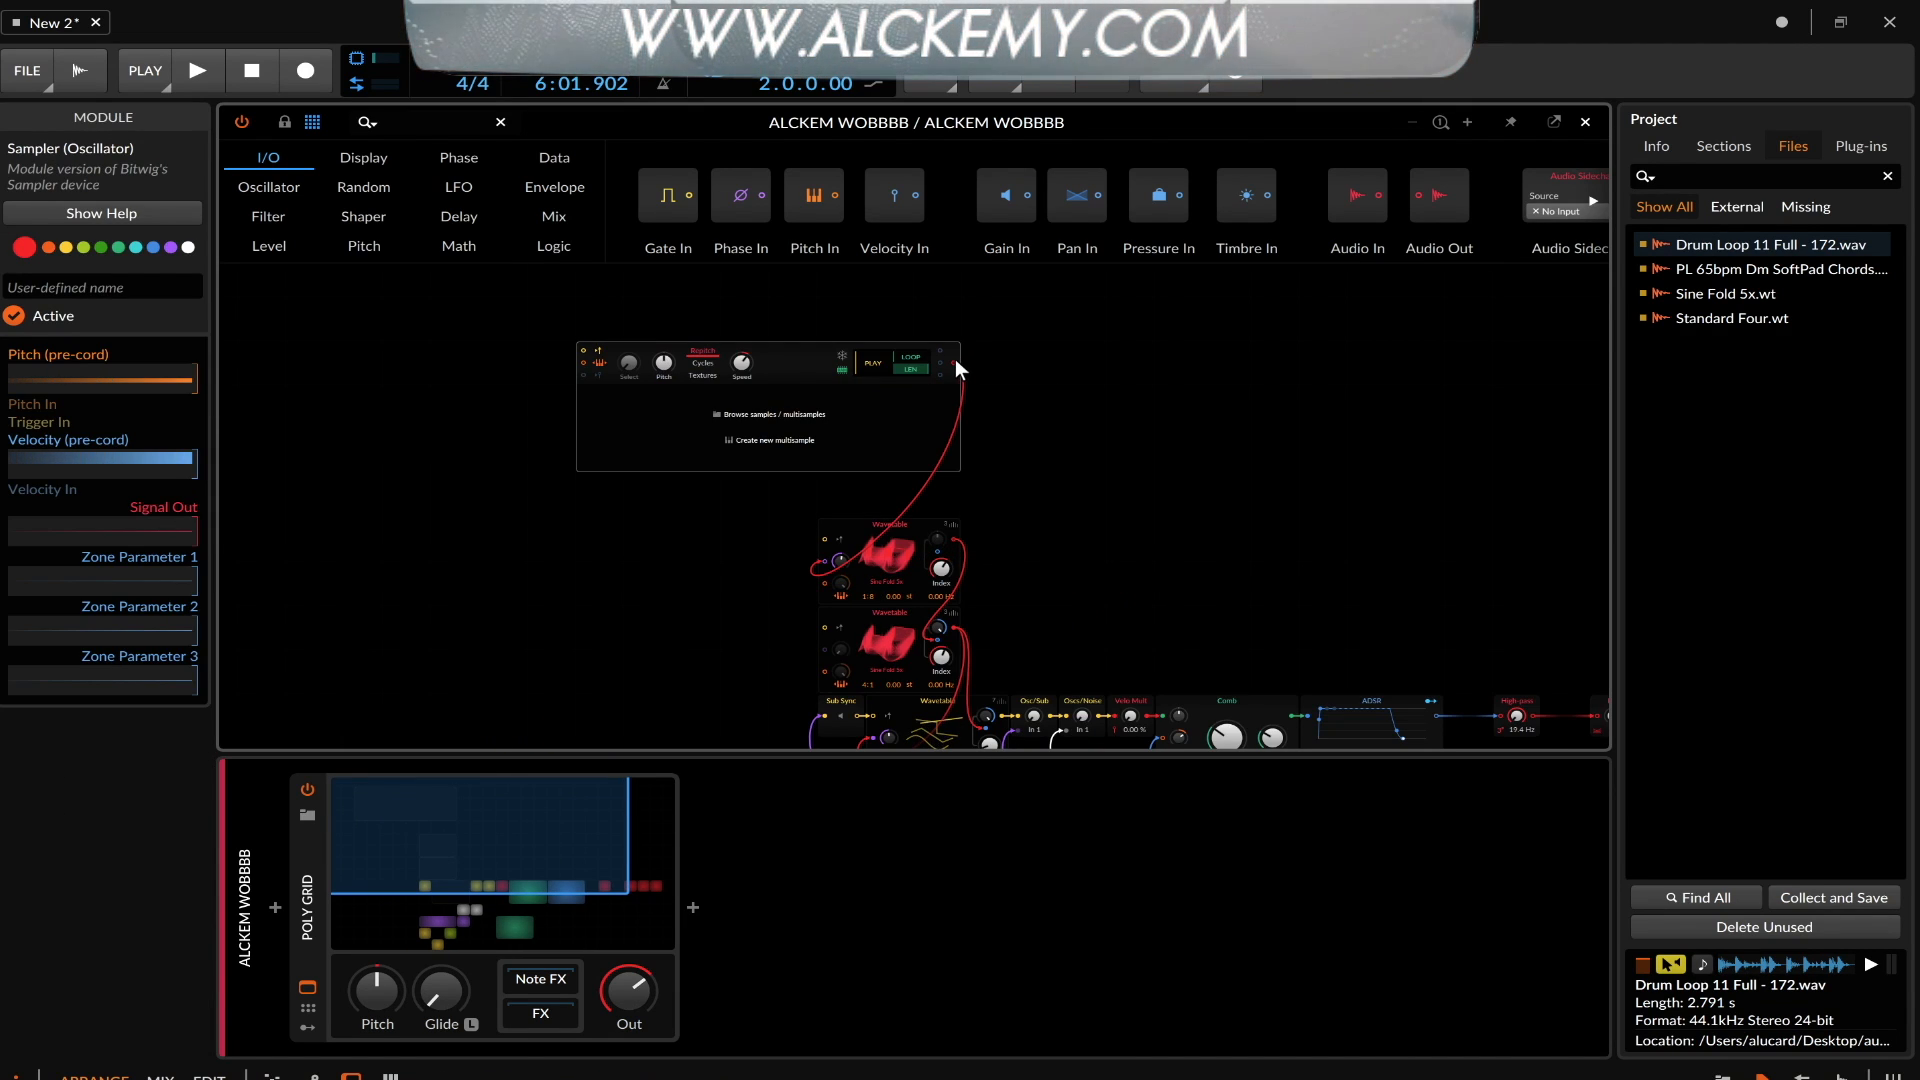
left_click_drag(956, 358, 970, 578)
Try an index modulation amount of 22.7% on the 1:8 Sine Fold 5x Wavetable
scroll(936, 550, "up", 5)
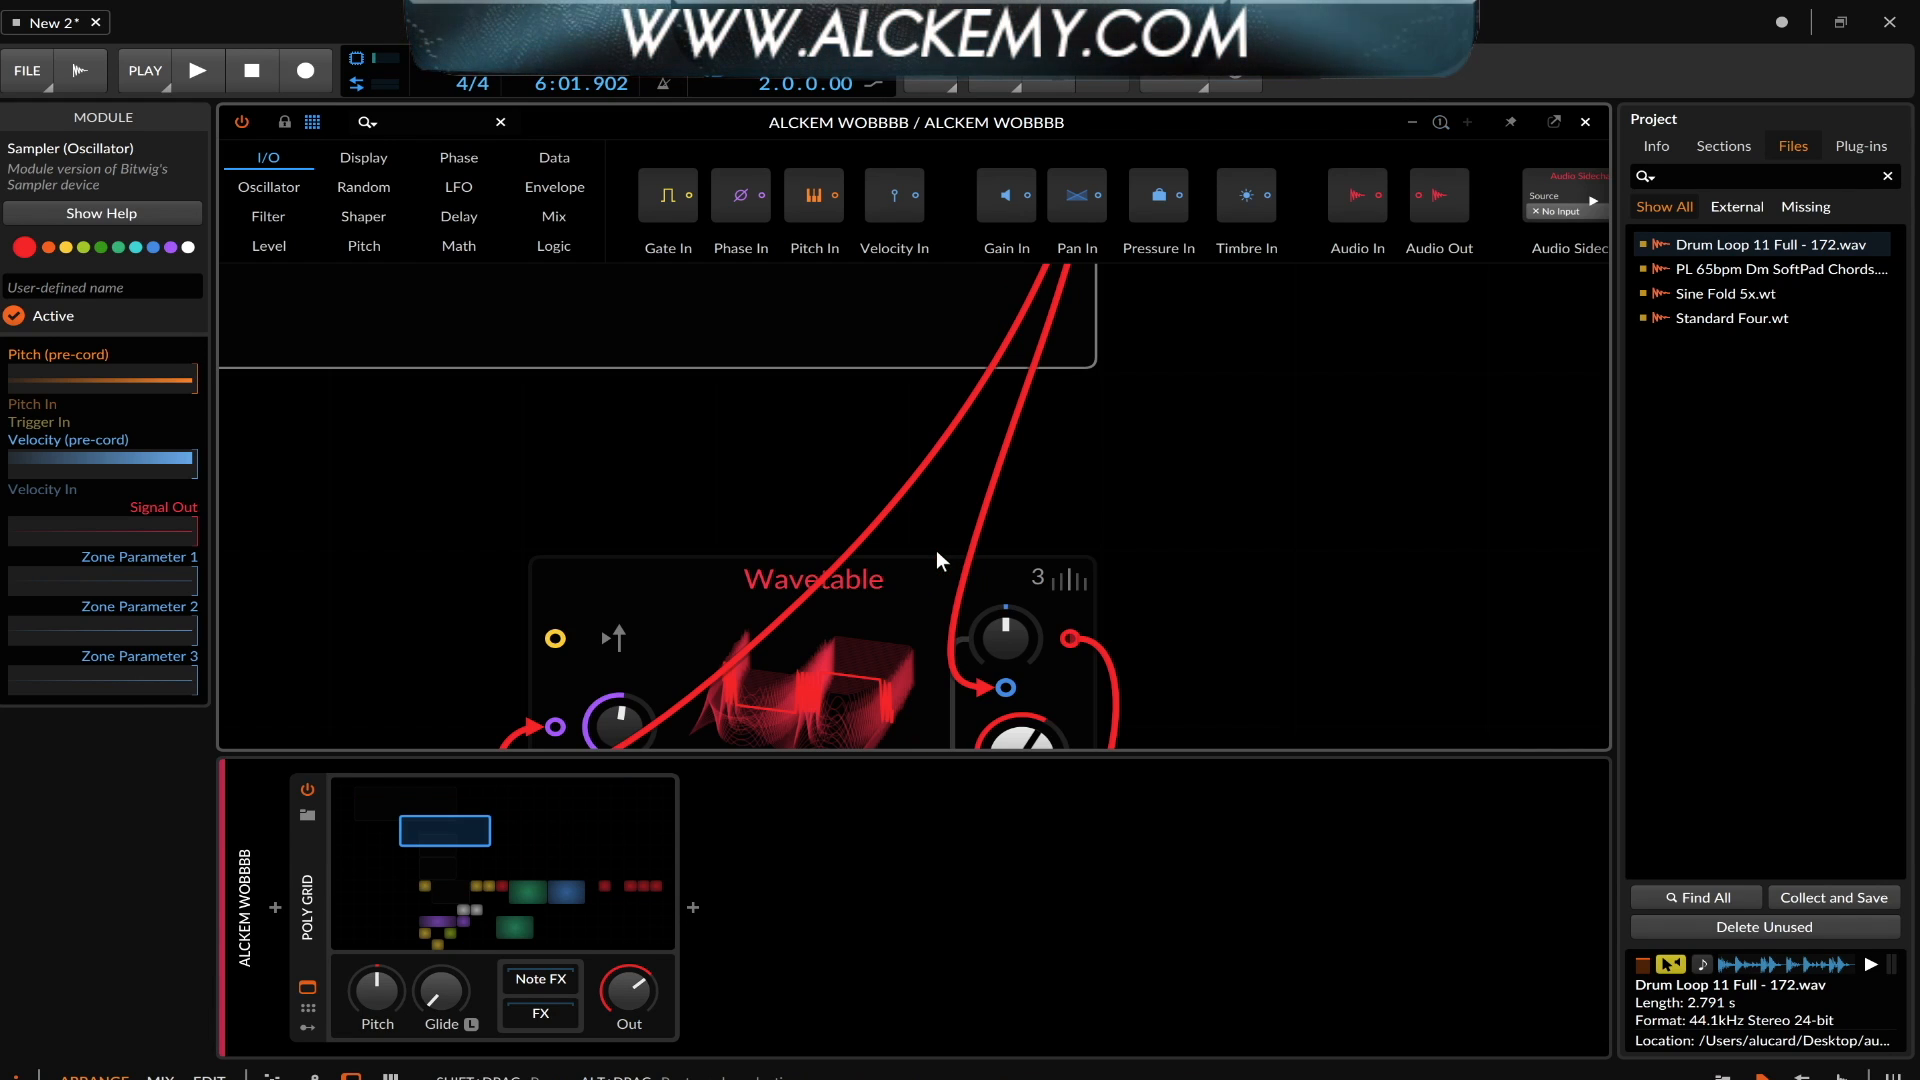
left_click_drag(1005, 498, 1005, 498)
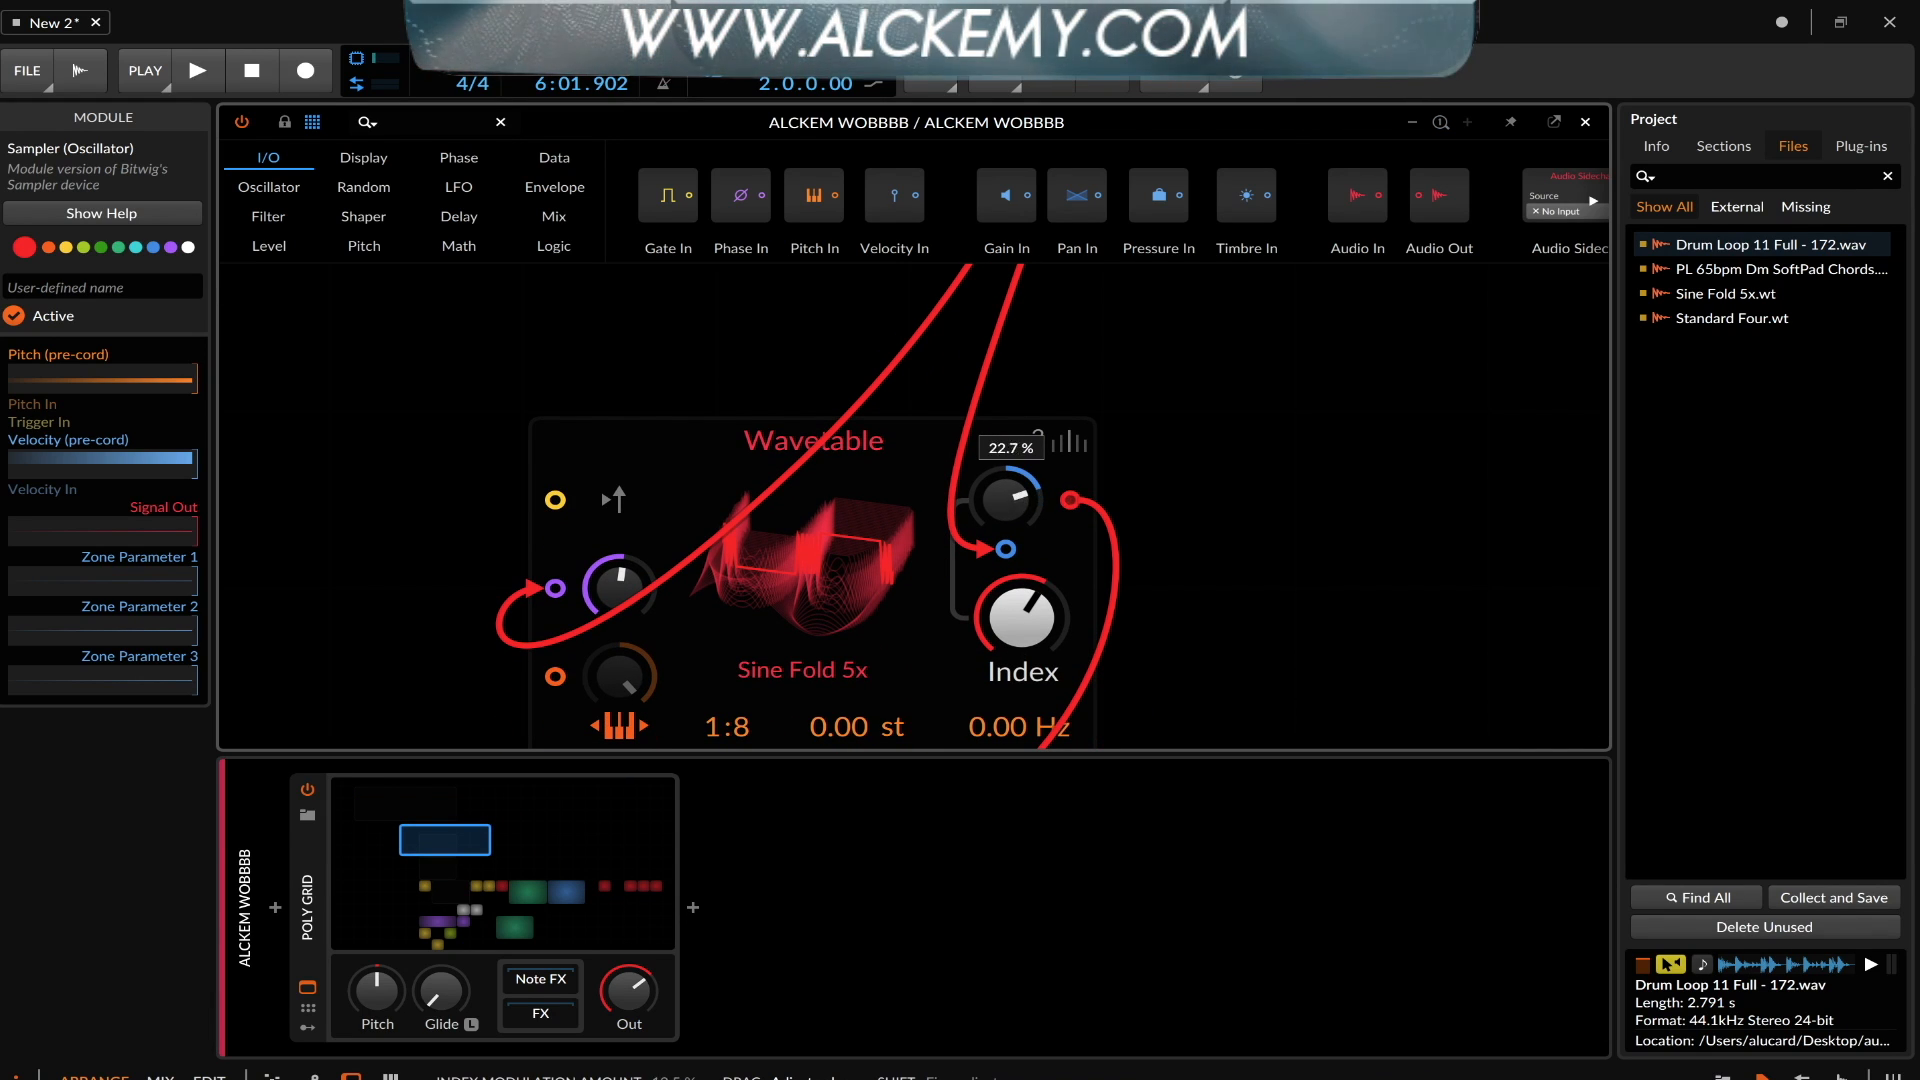
scroll(878, 498, "down", 4)
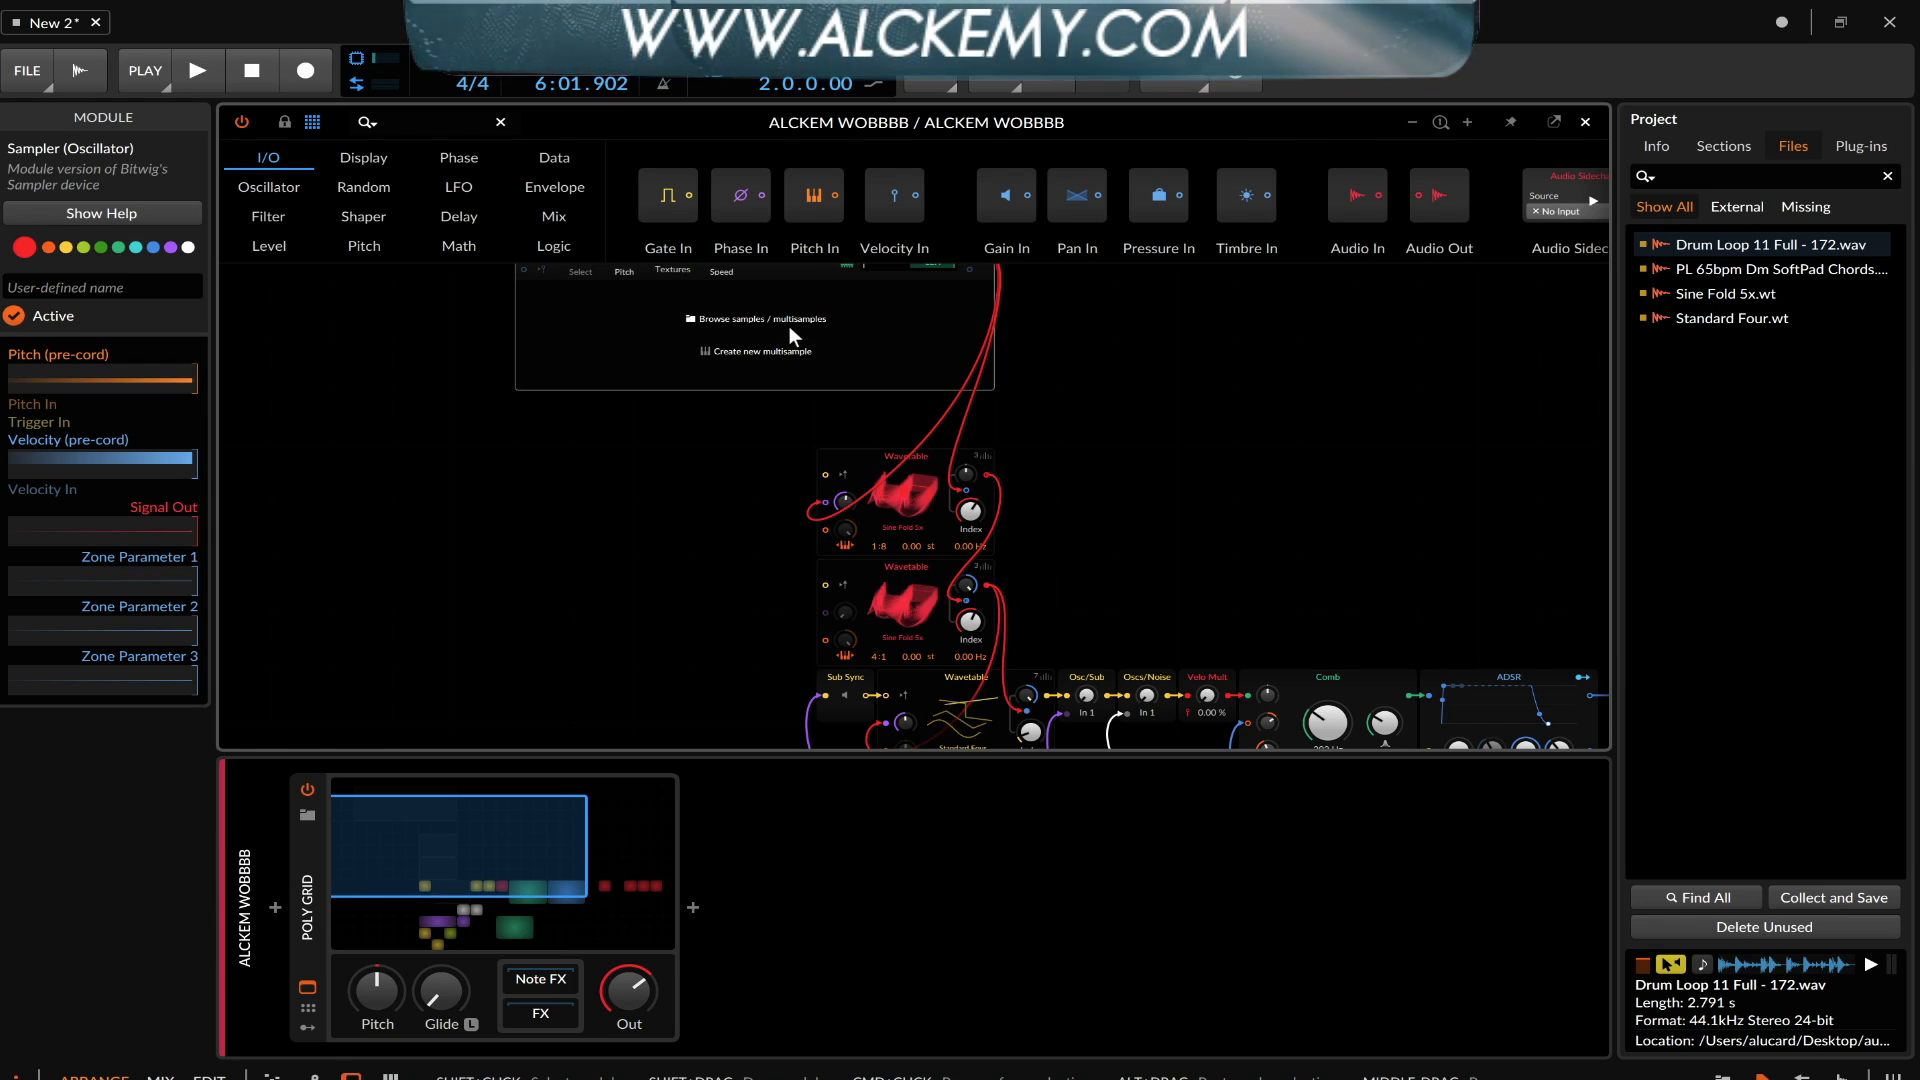
Examine the phase modulation amount on the 1:8 Sine Fold 5x Wavetable and the empty Sampler module that drives it
scroll(907, 532, "up", 5)
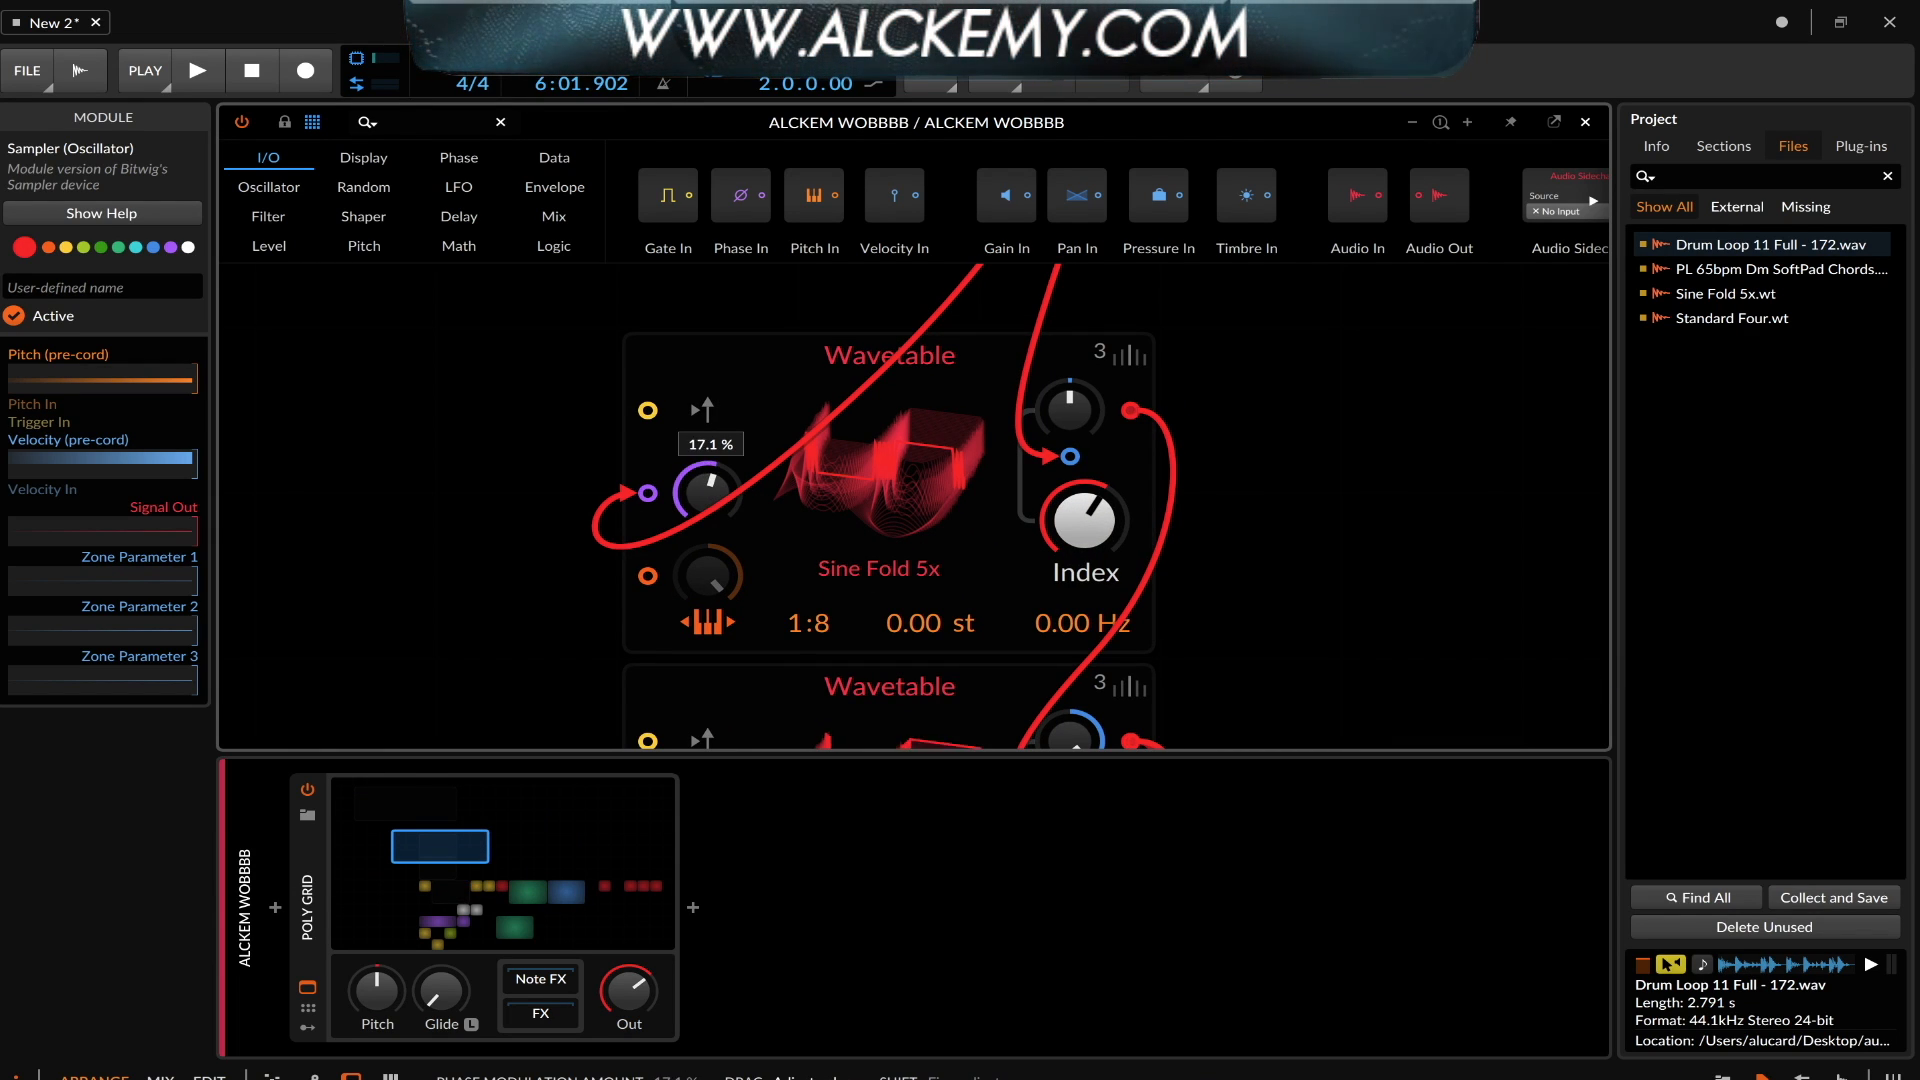
scroll(694, 494, "down", 10)
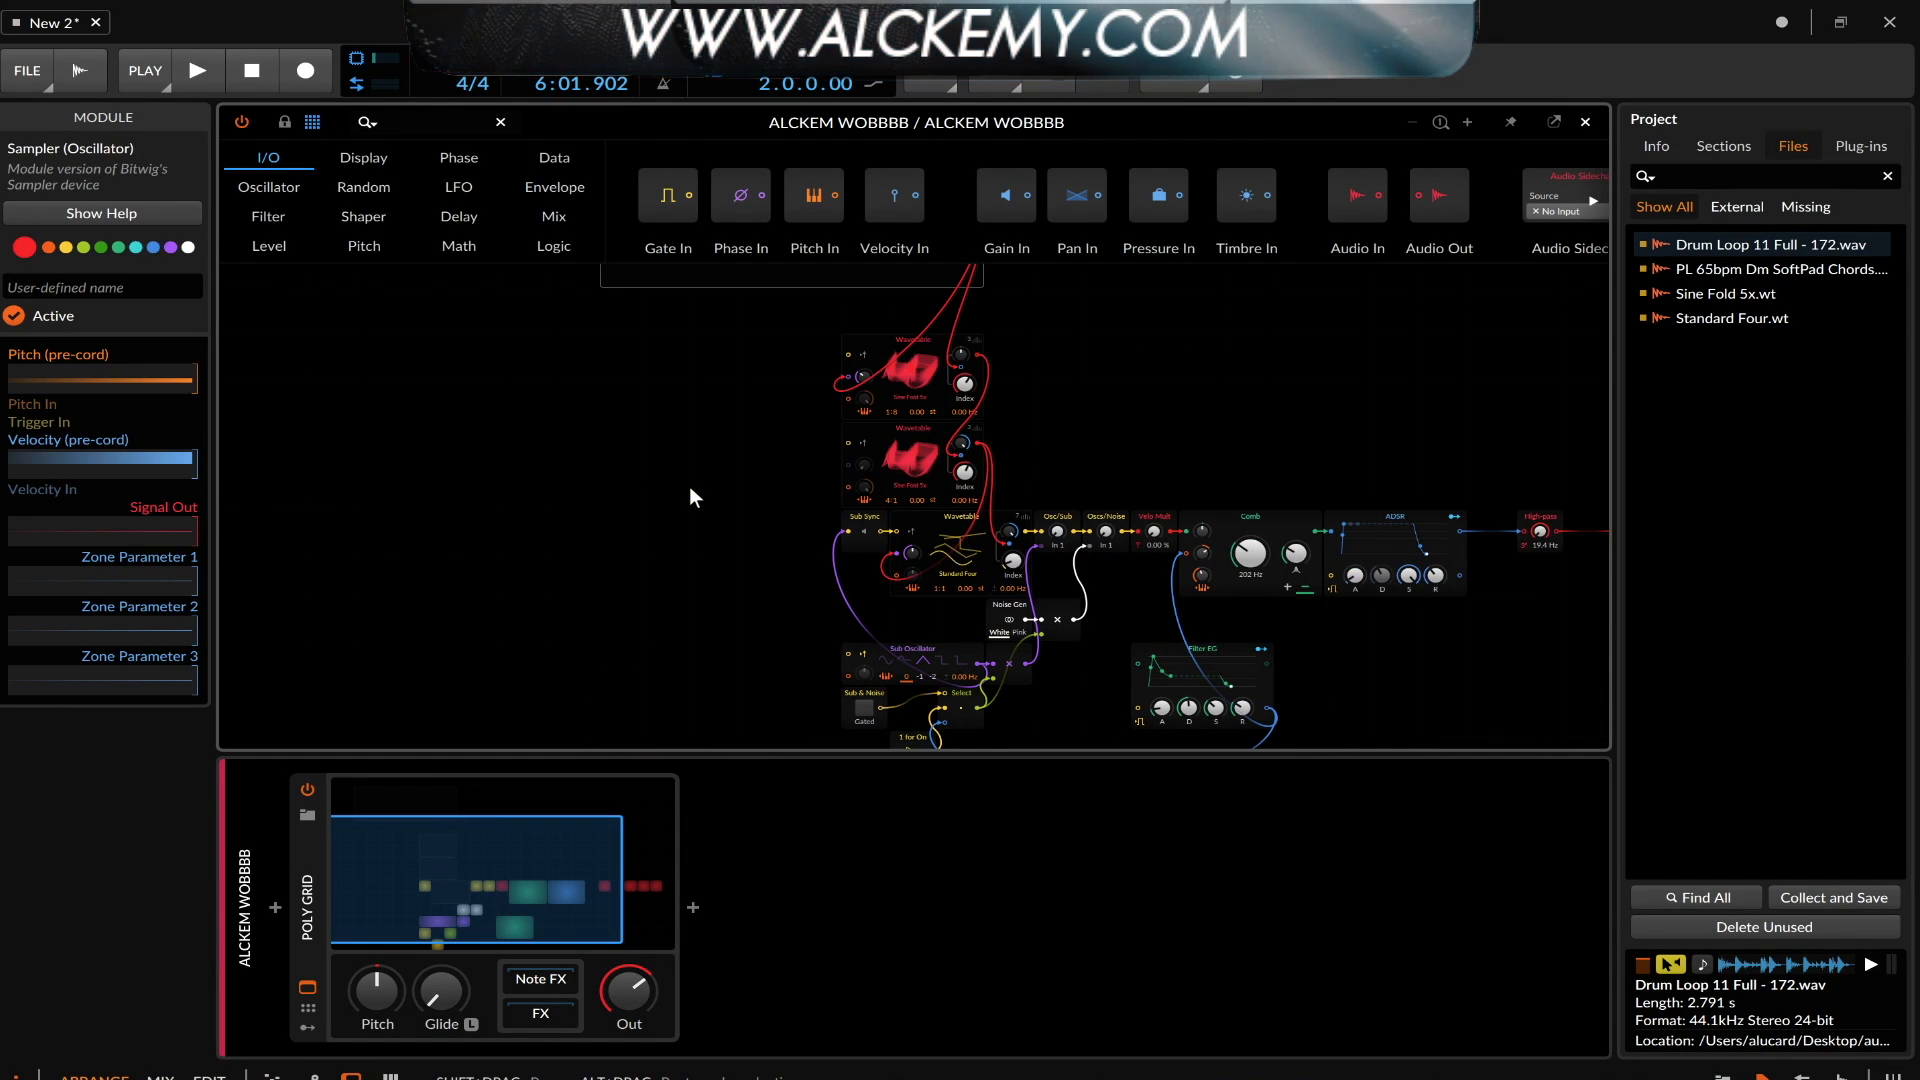
scroll(690, 490, "up", 3)
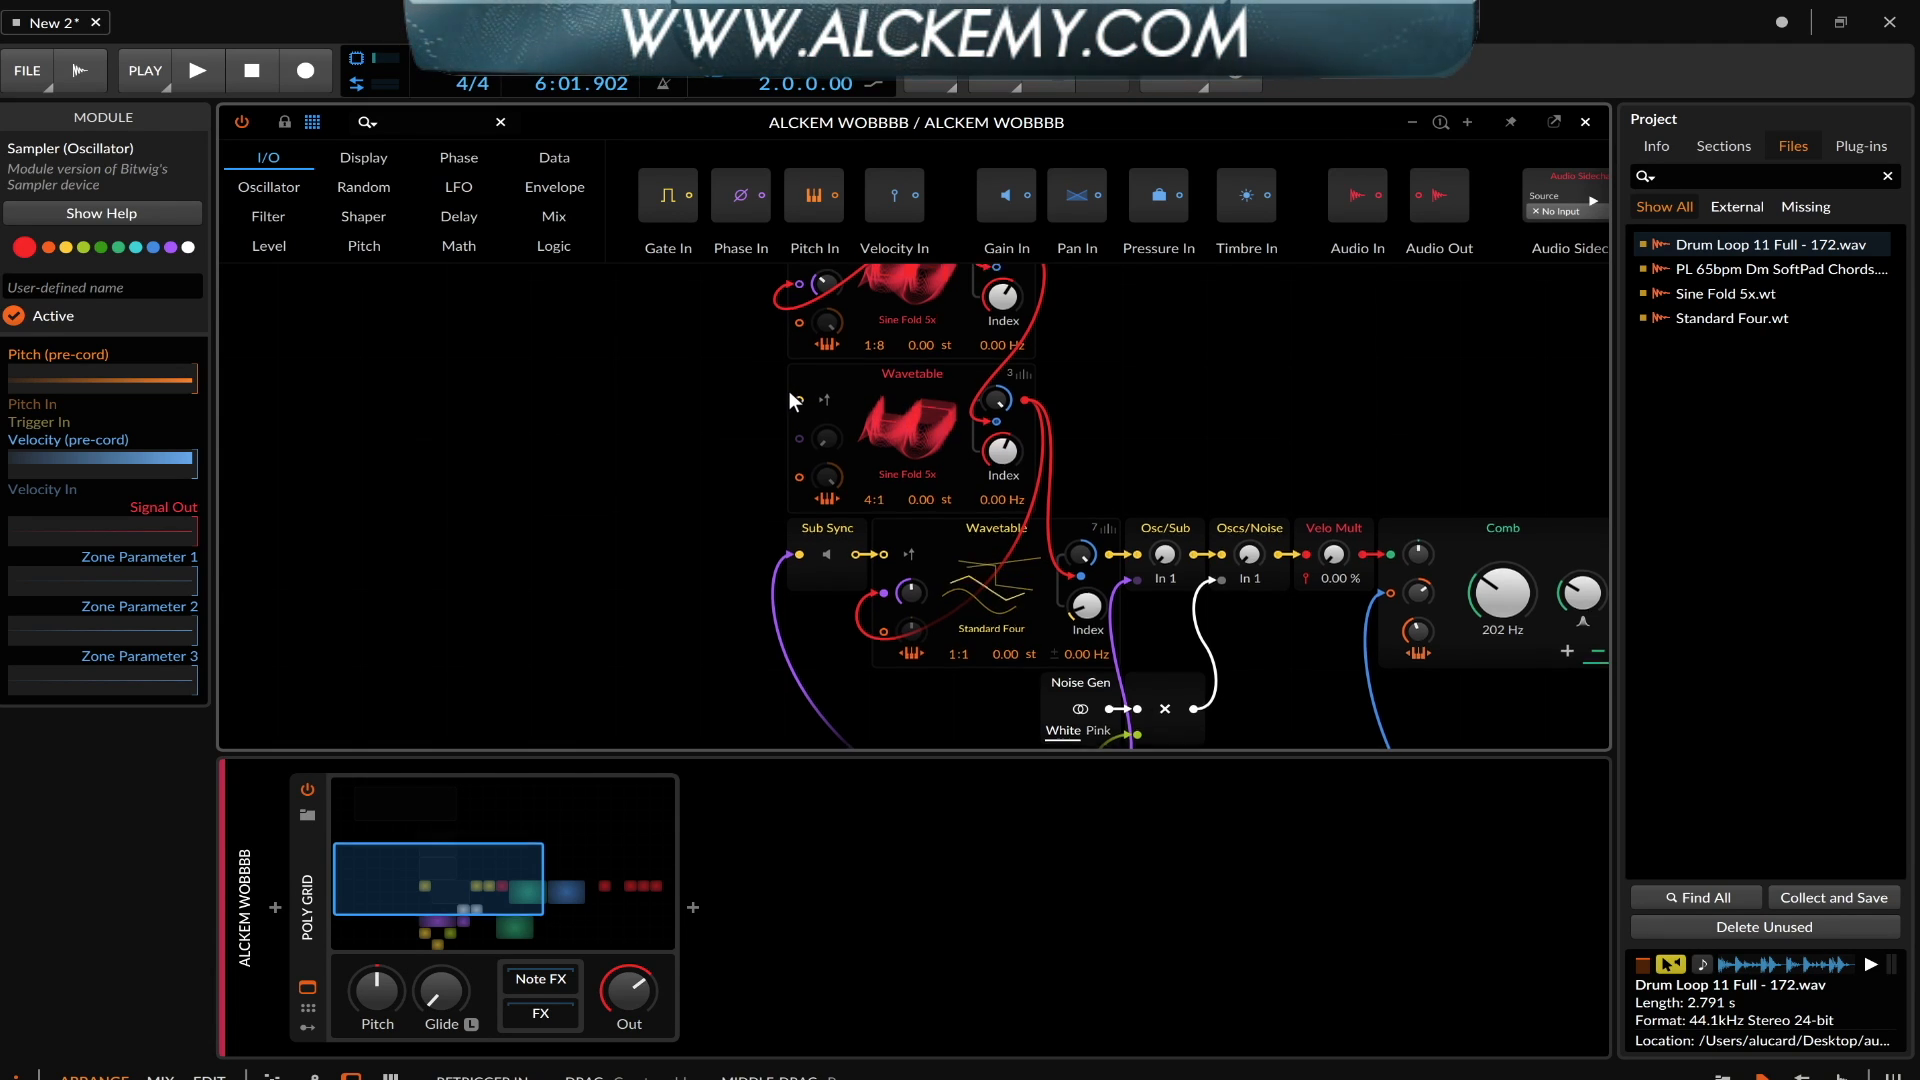
scroll(804, 360, "up", 1)
scroll(826, 318, "down", 5)
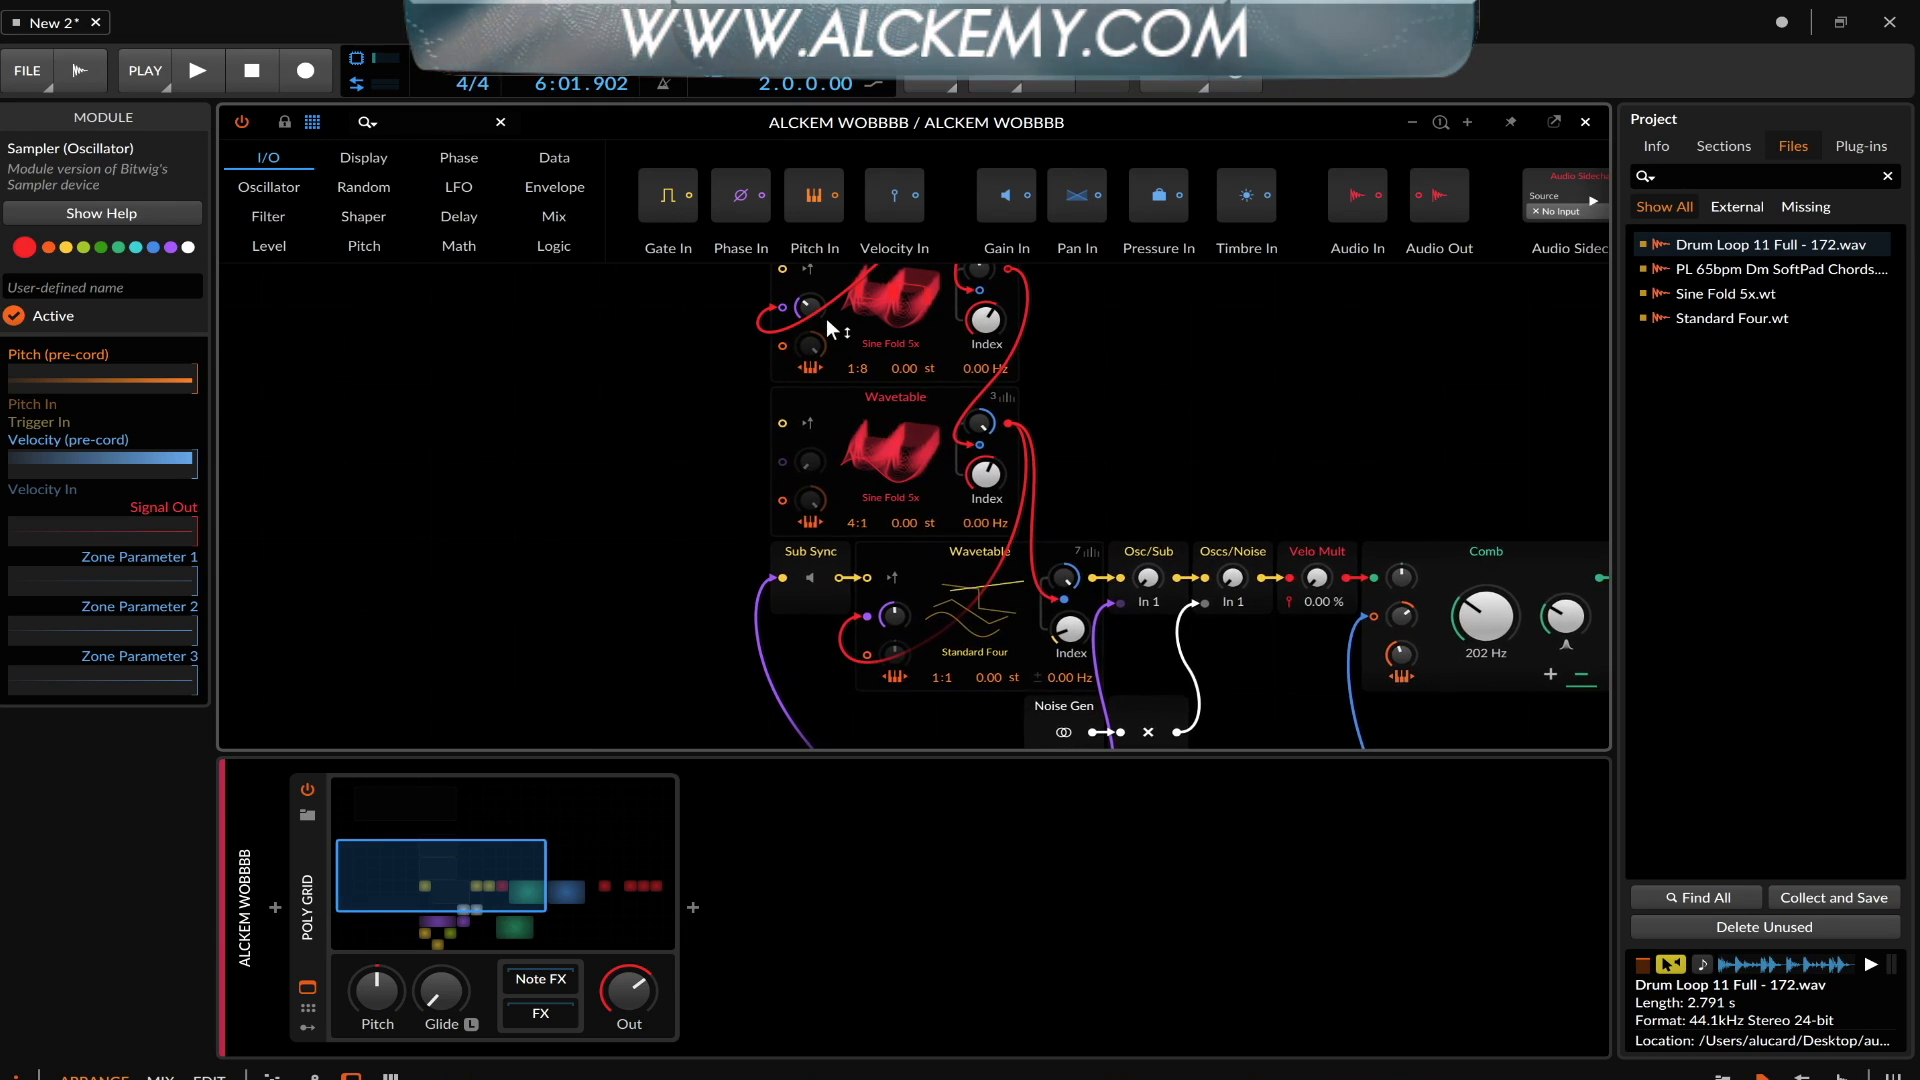
scroll(764, 352, "up", 4)
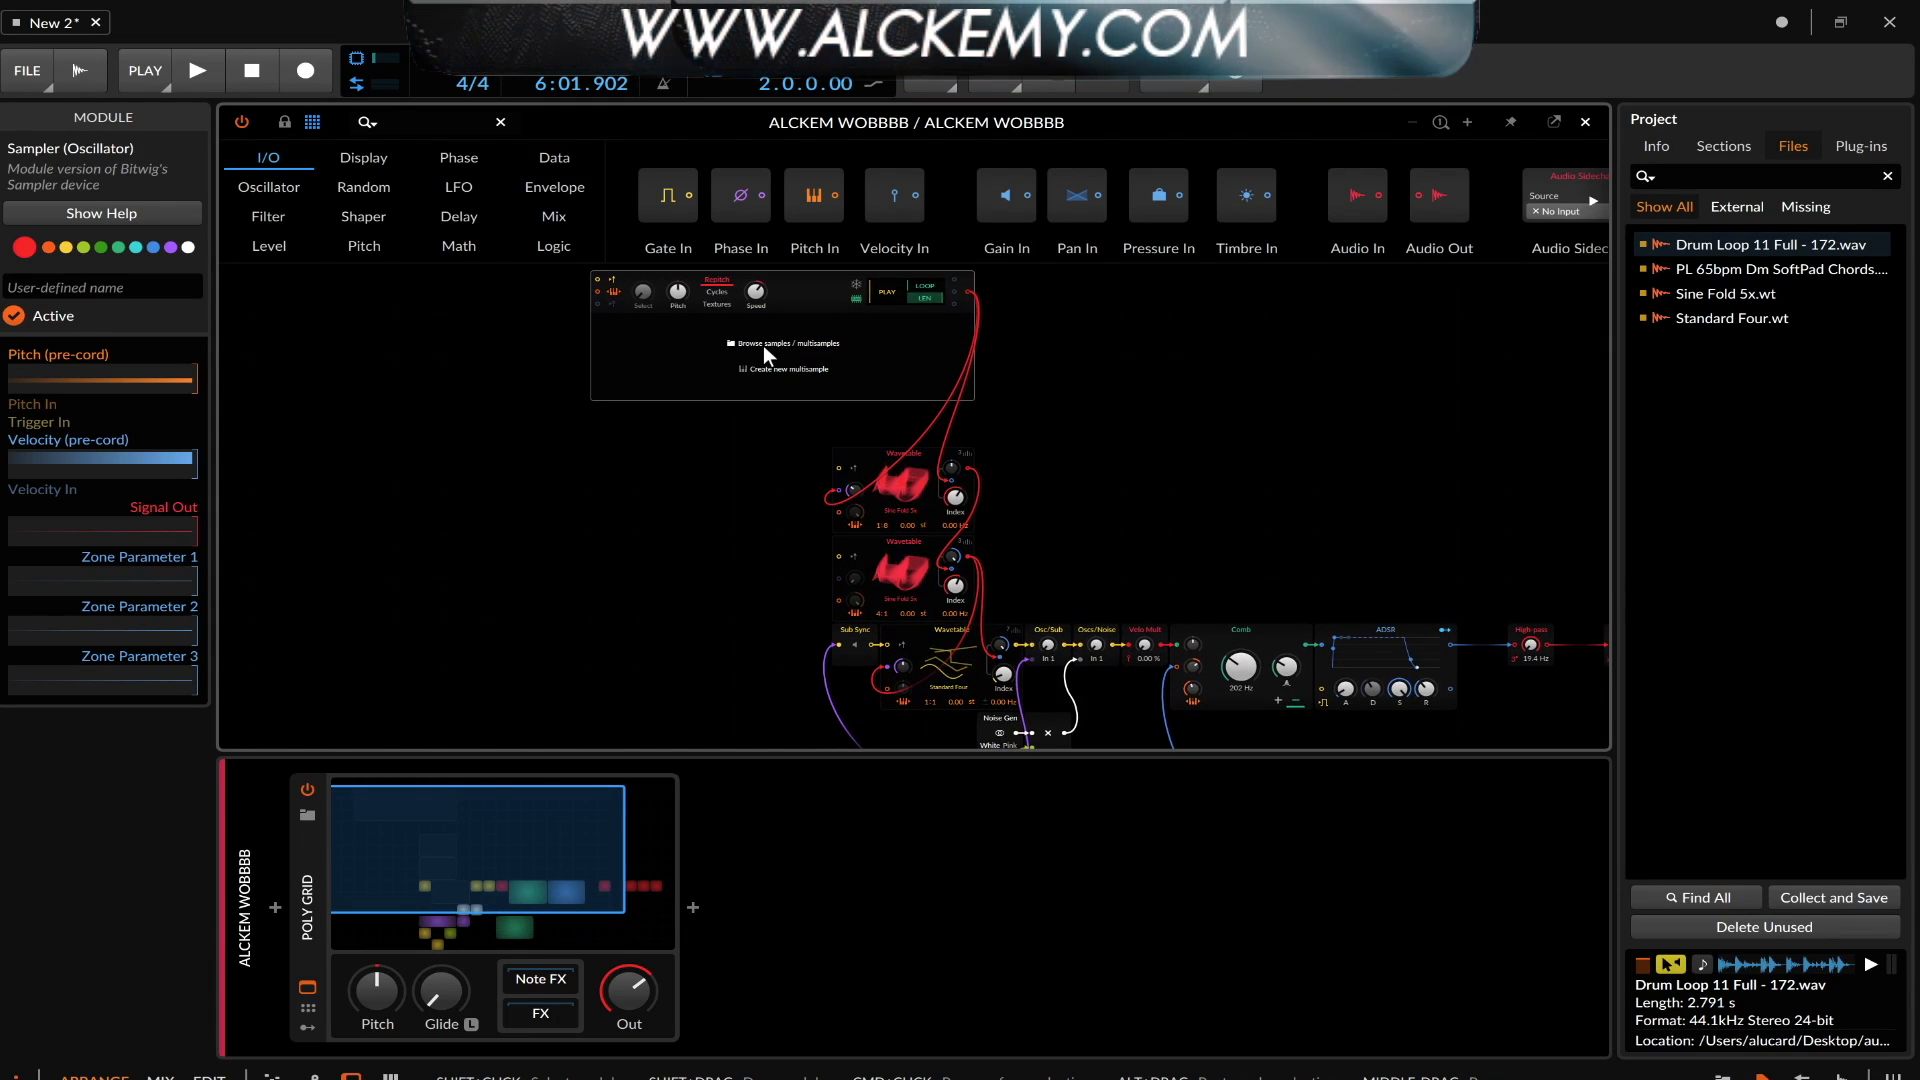
scroll(614, 290, "up", 6)
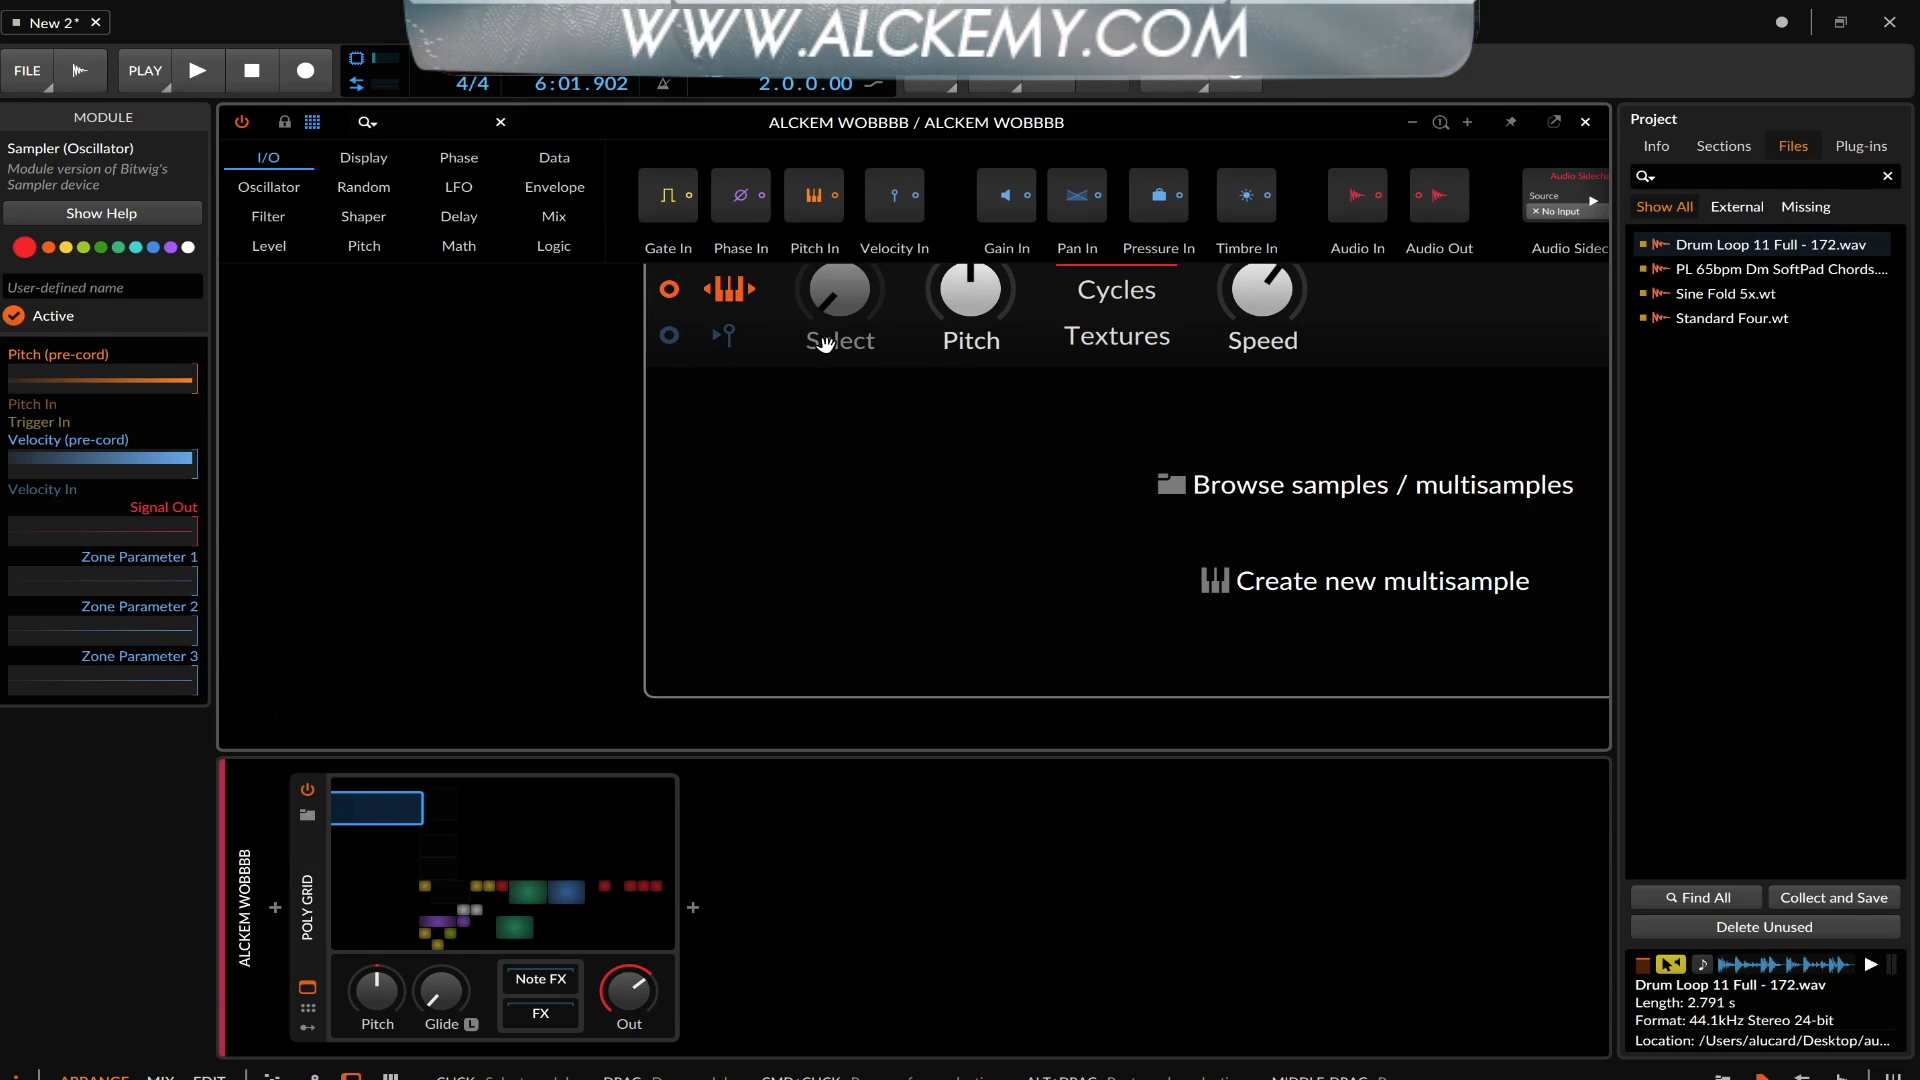
Review the whole ALCKEM WOBBBB signal chain from the Sampler through the Wavetables to the Comb filter, and close the grid editor
scroll(822, 344, "down", 8)
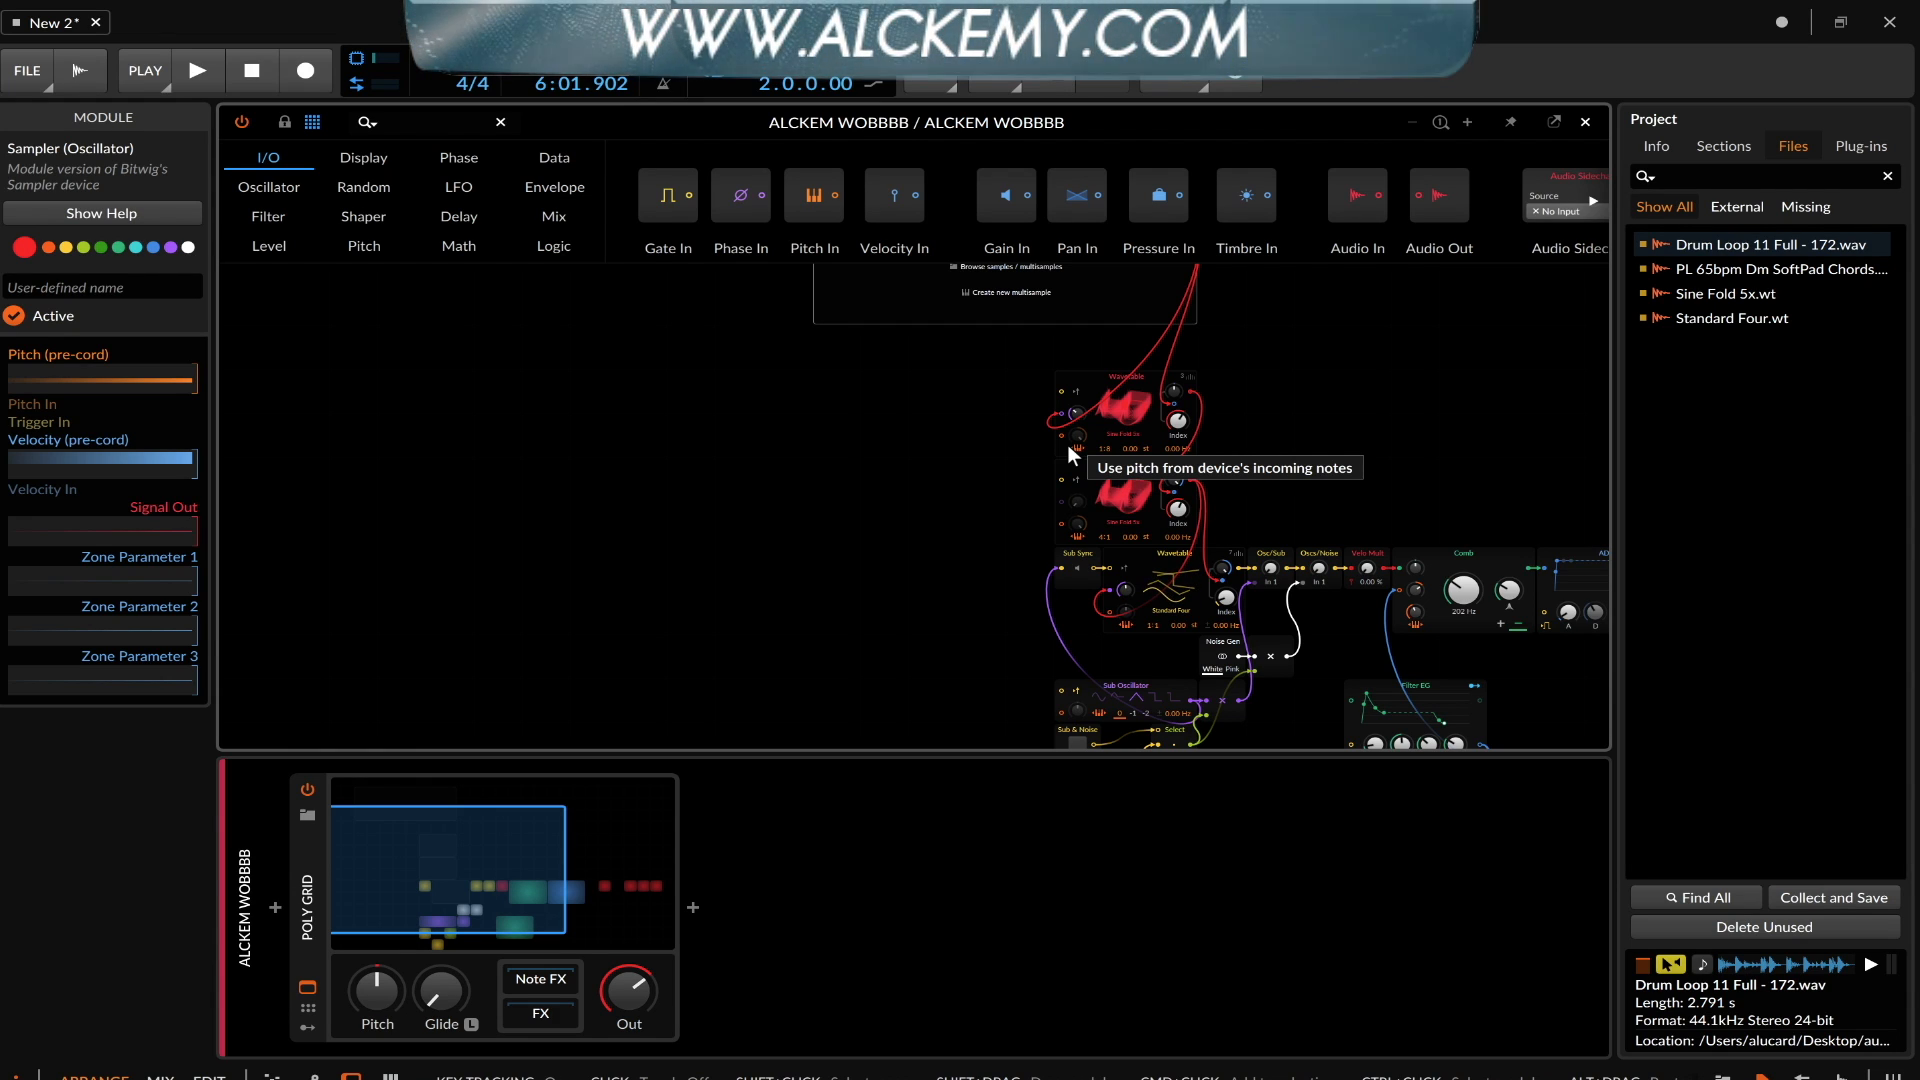
scroll(1189, 549, "up", 1)
scroll(1190, 549, "up", 1)
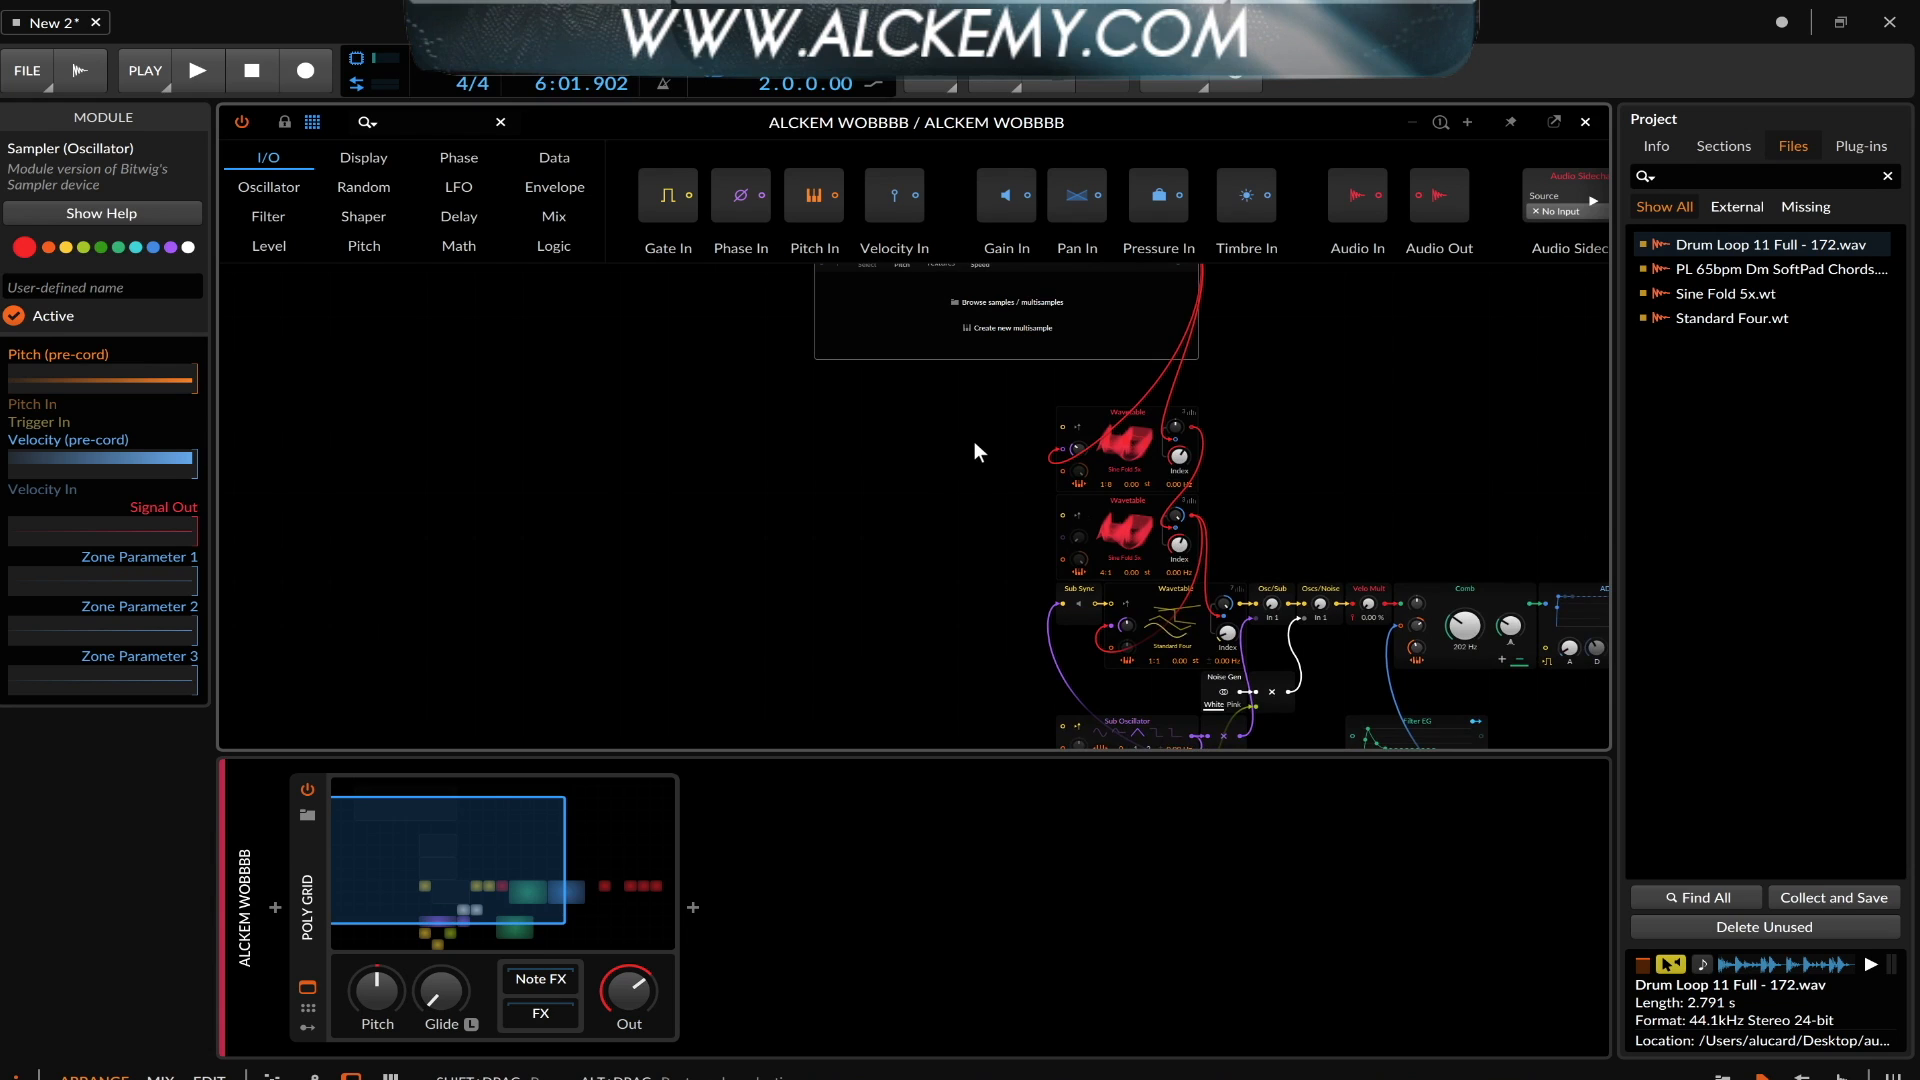
scroll(957, 400, "down", 3)
scroll(957, 400, "right", 2)
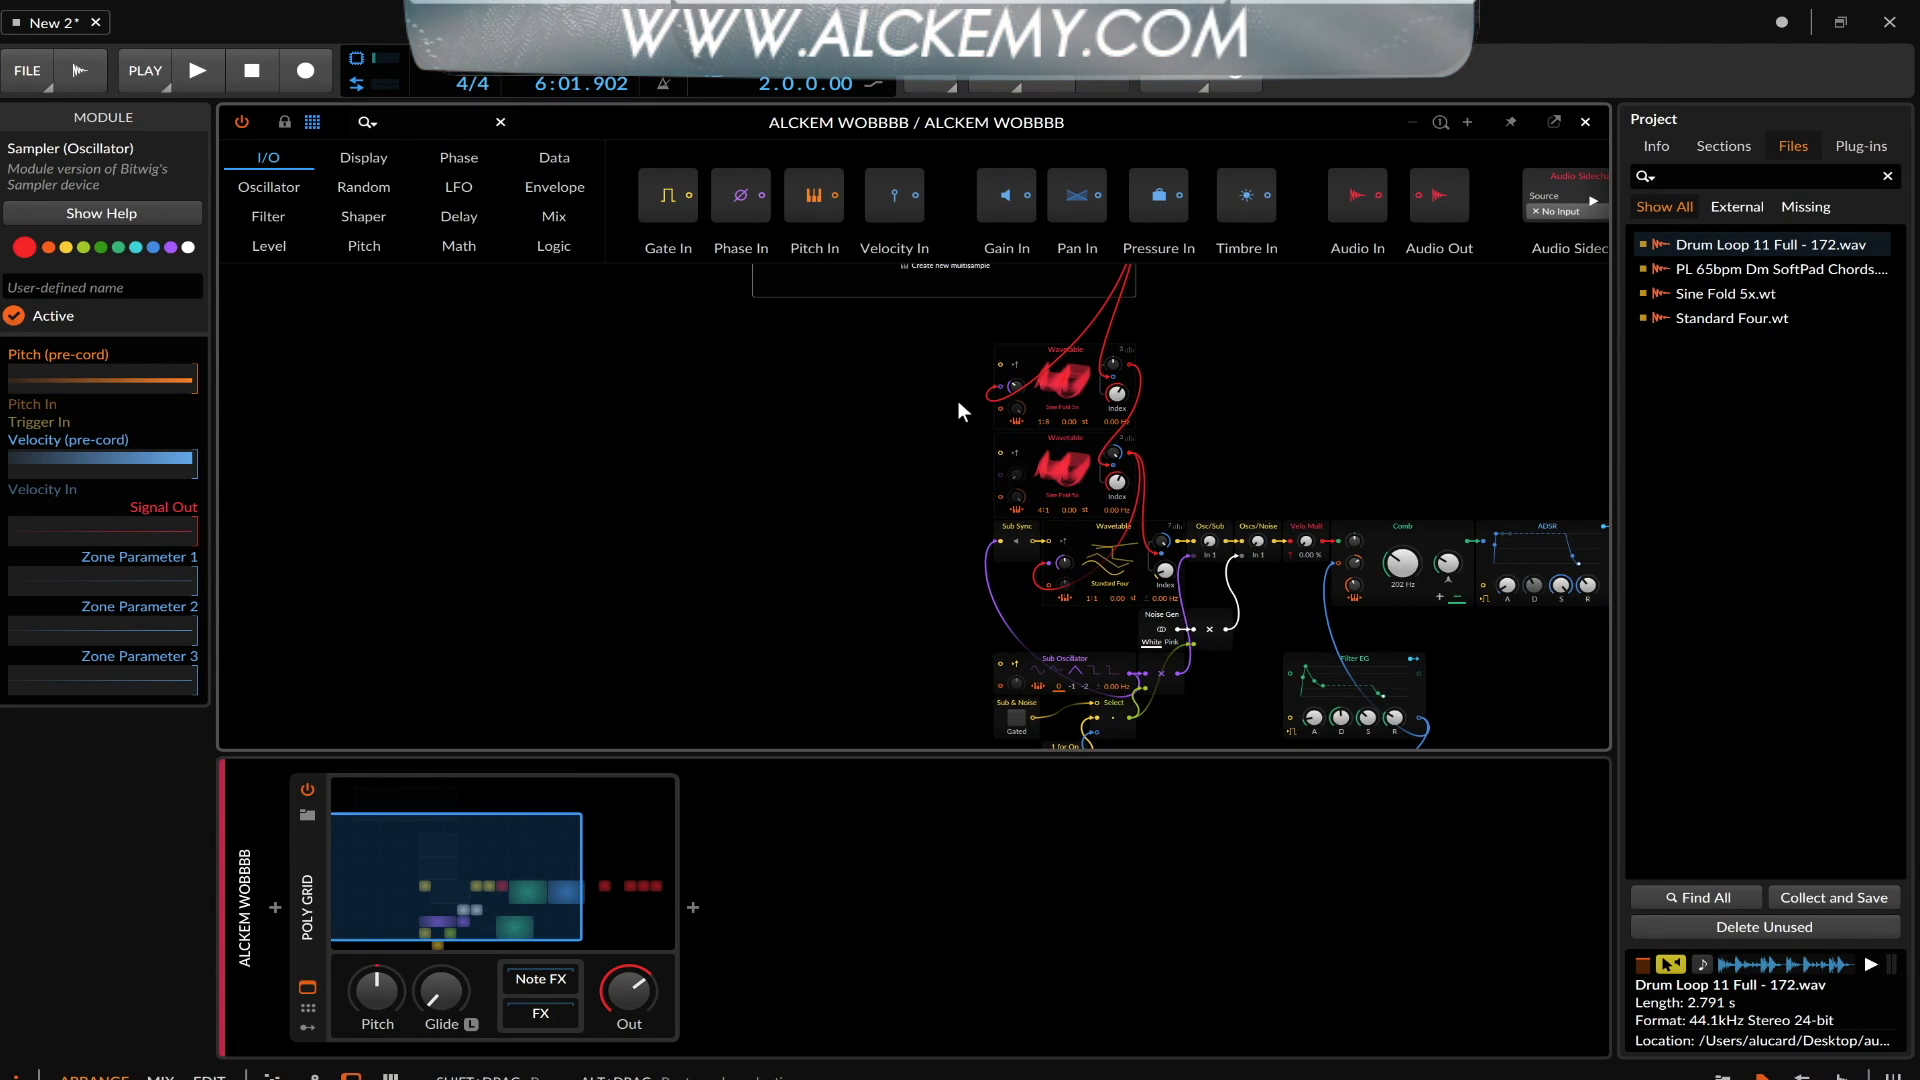
scroll(957, 400, "down", 1)
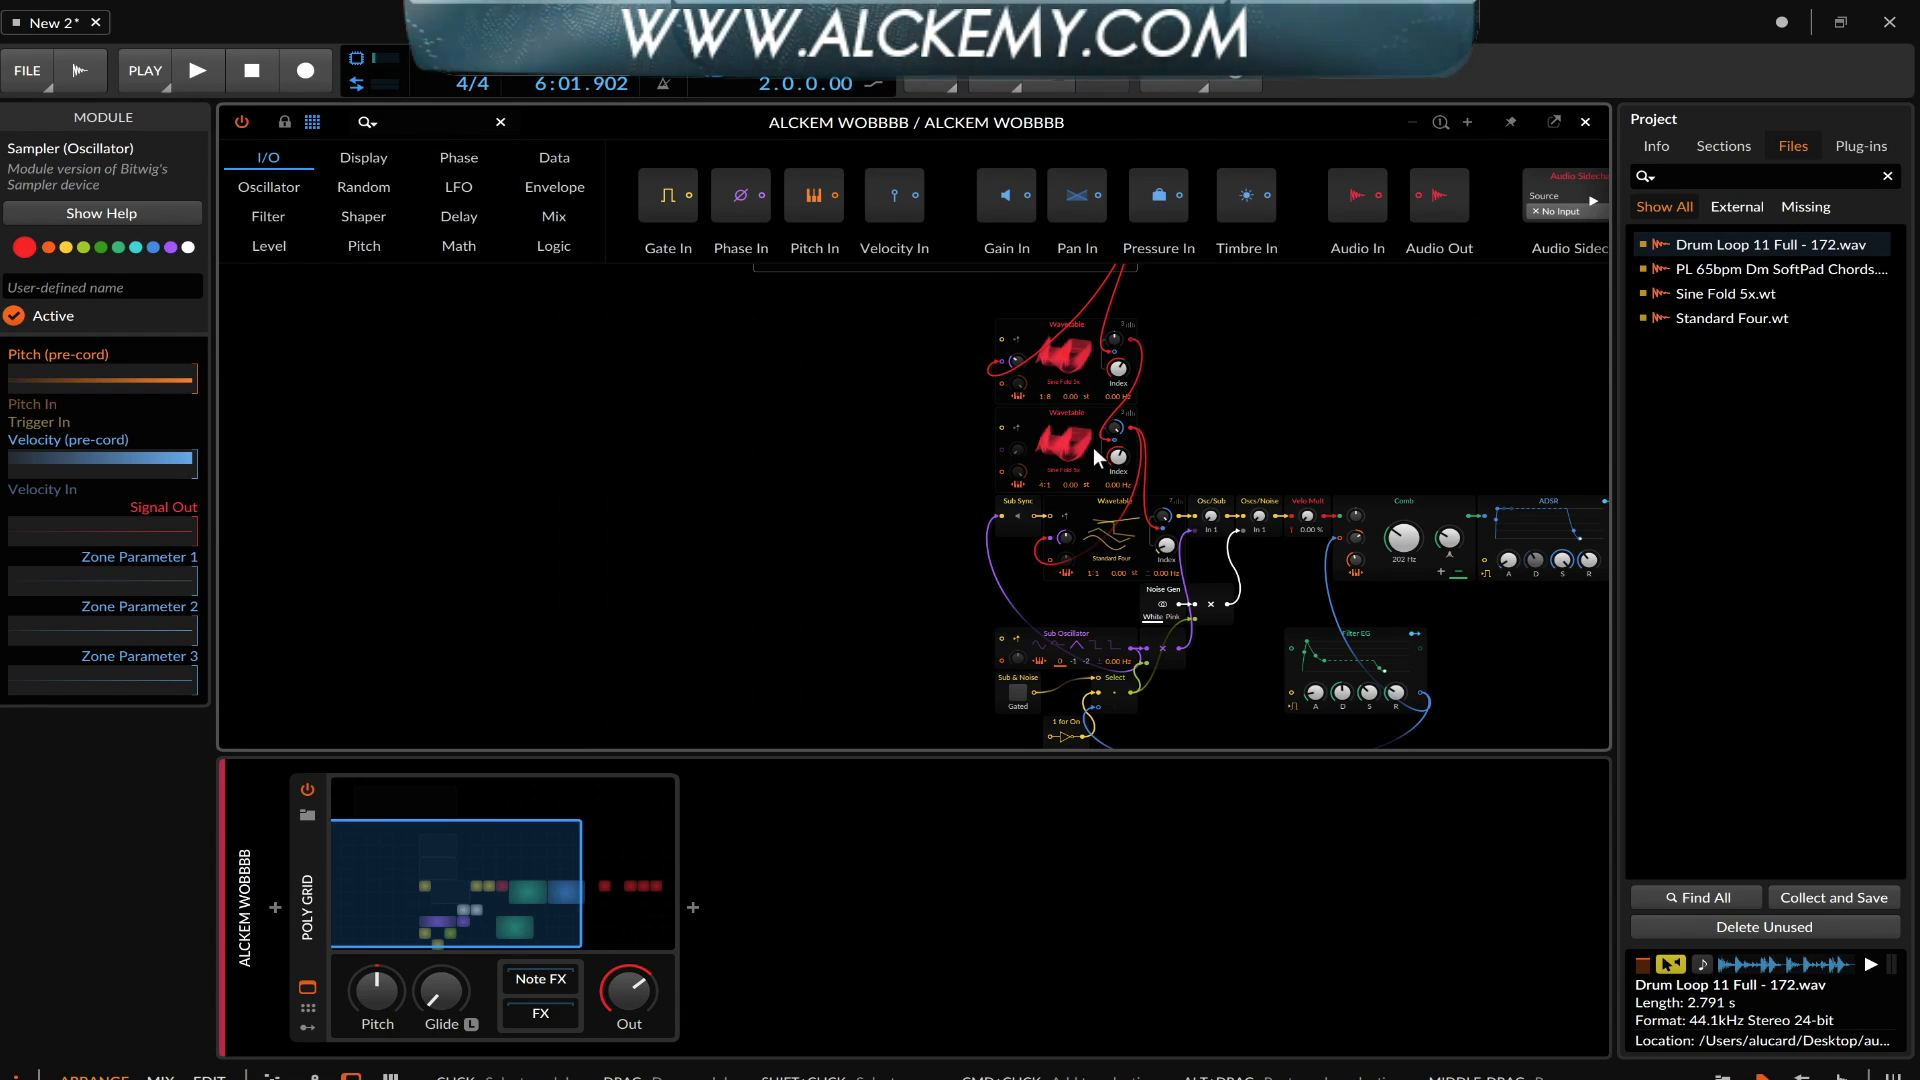
left_click(1586, 121)
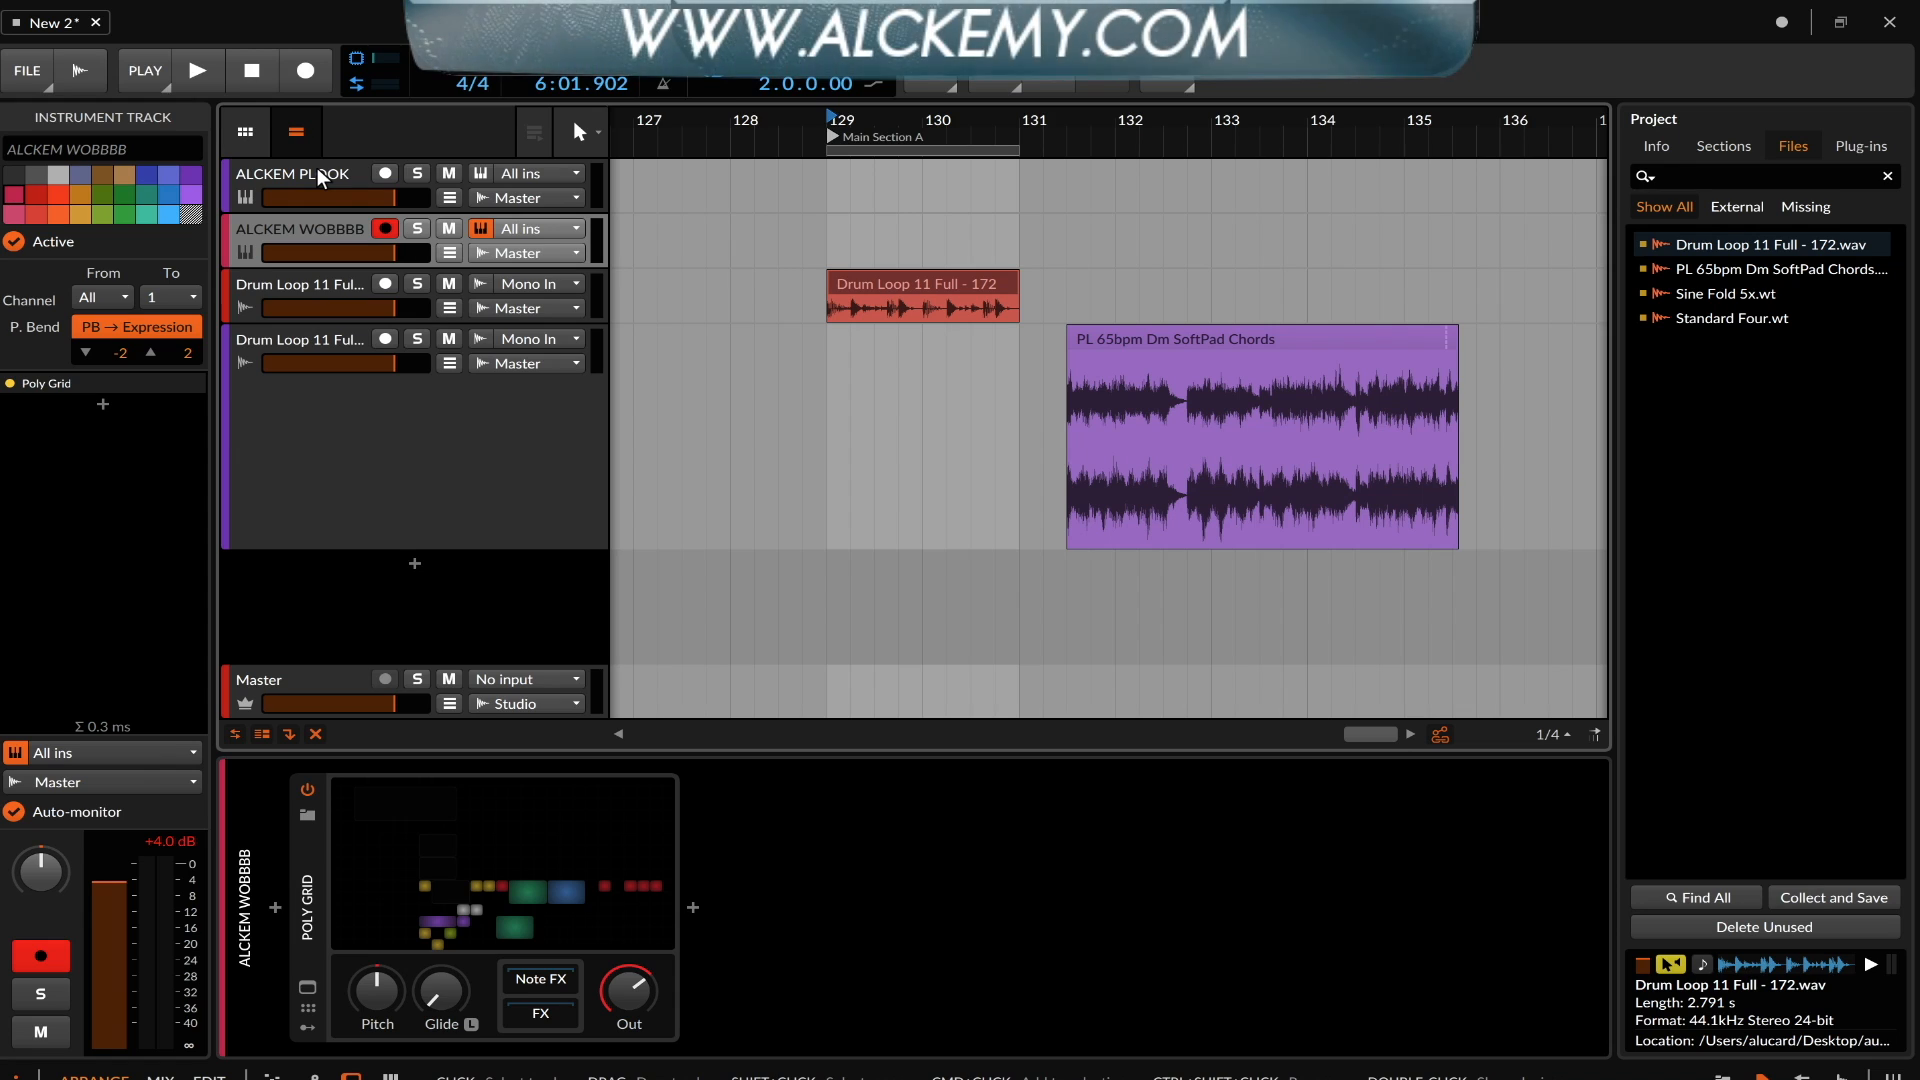
Try lengthening the Drum Loop 11 Full - 172 clip past bar 131 and return it to a two-bar length
left_click(890, 299)
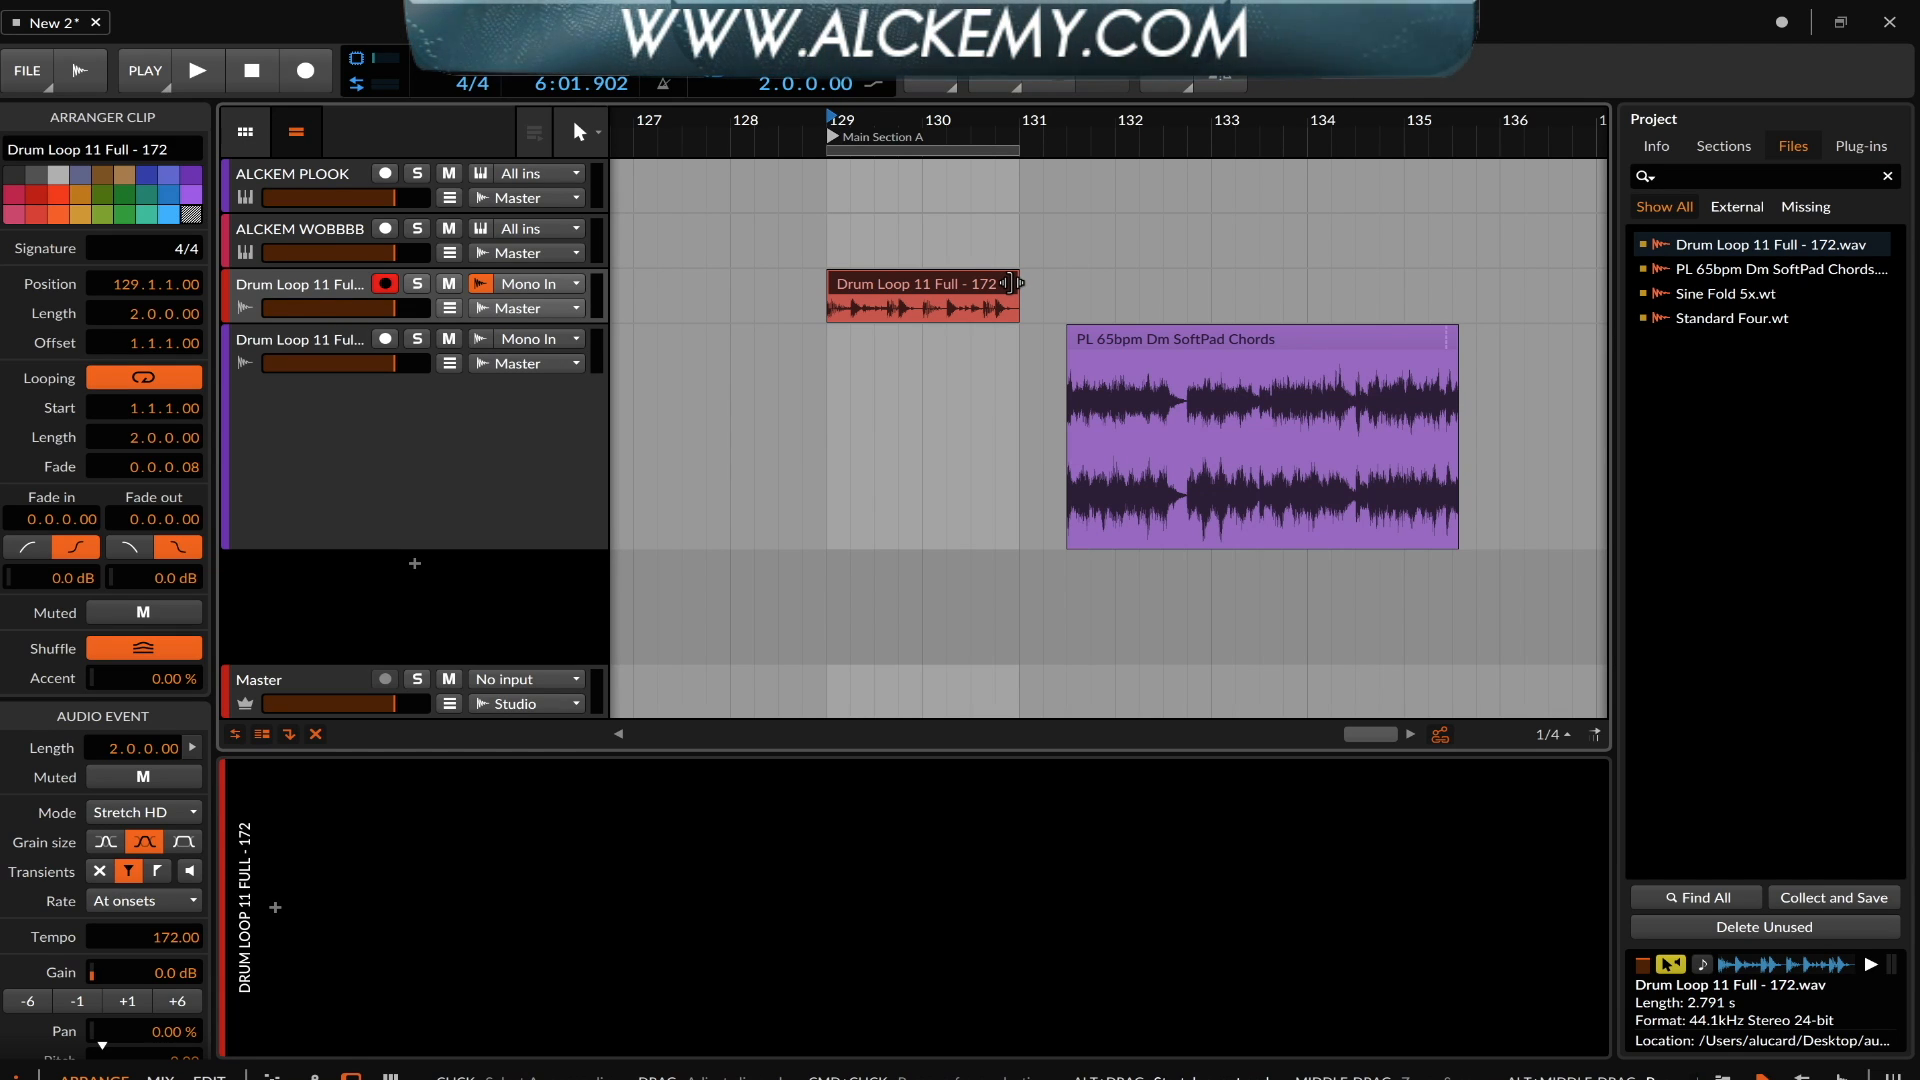
mouse_move(1010, 283)
left_mouse_down()
mouse_move(1605, 308)
mouse_move(1000, 289)
left_mouse_up()
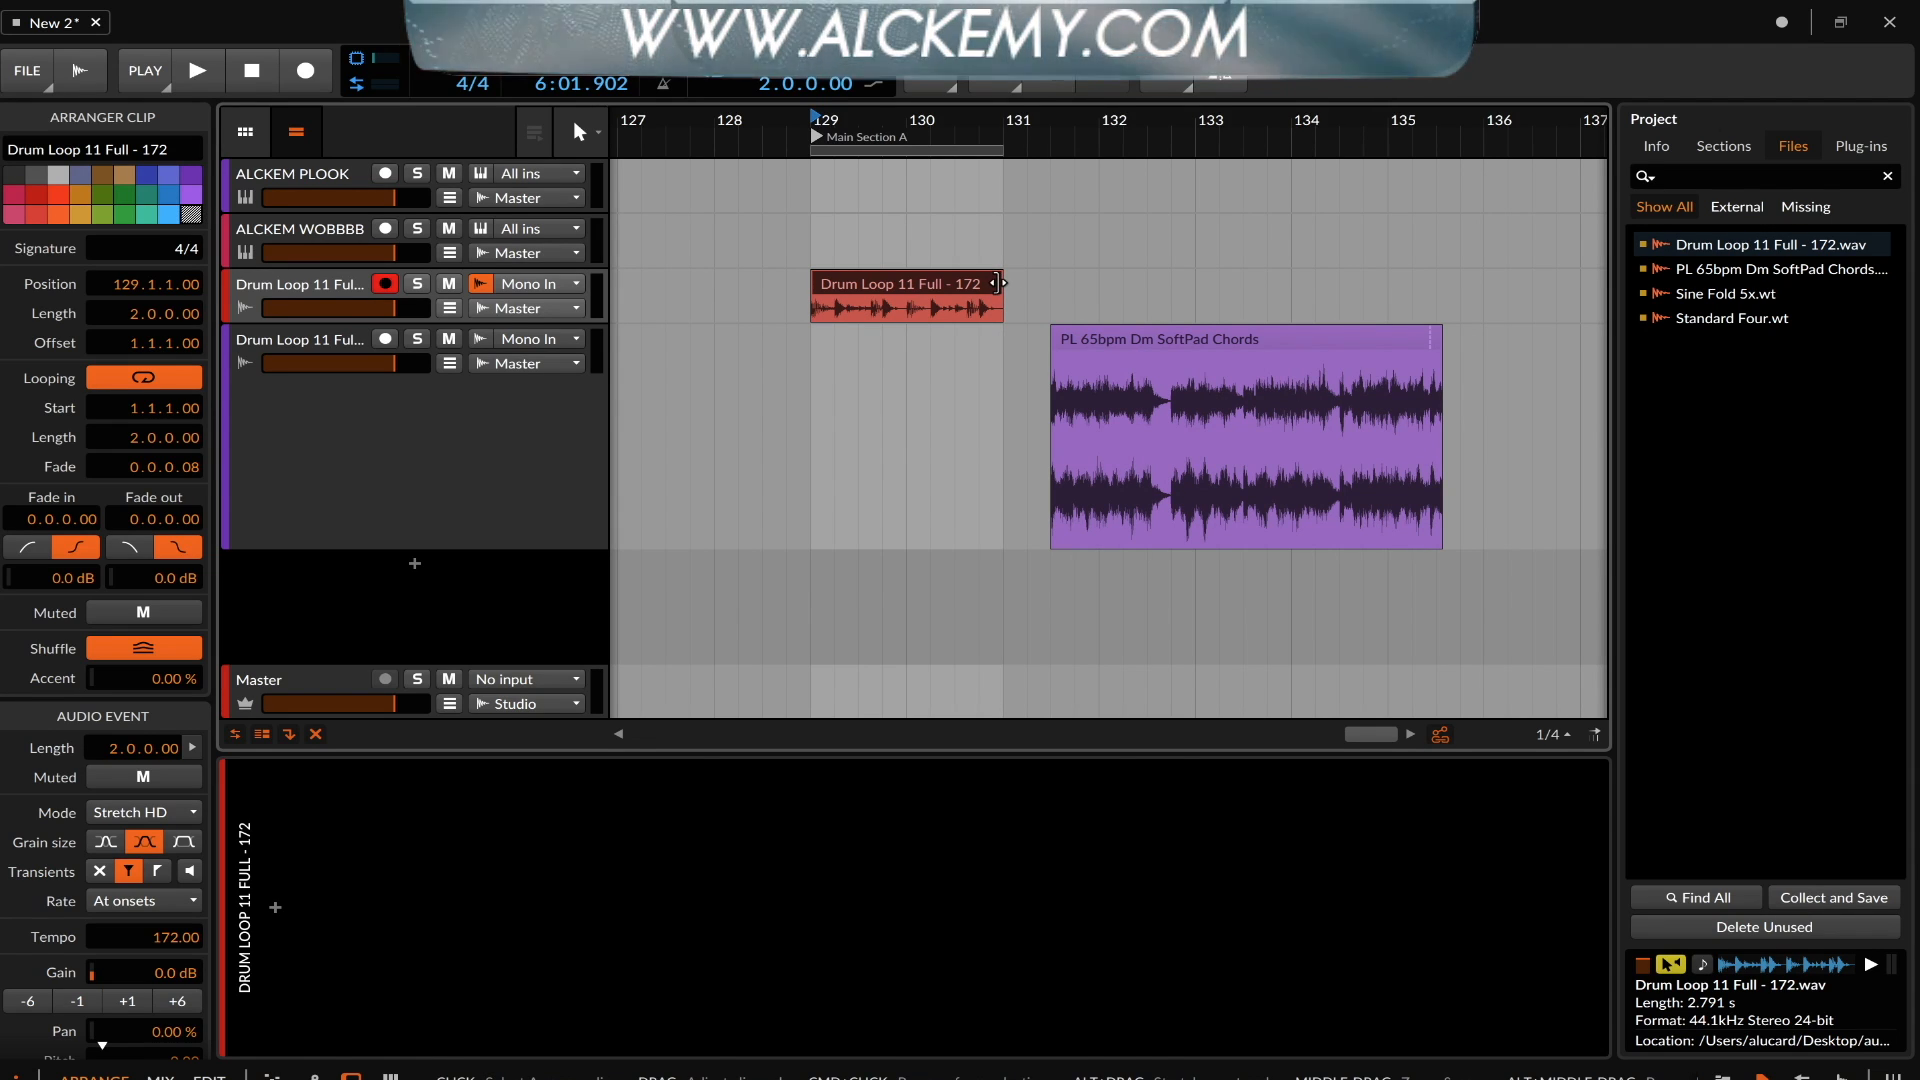
left_click_drag(997, 283, 1171, 285)
left_click_drag(1325, 268, 997, 313)
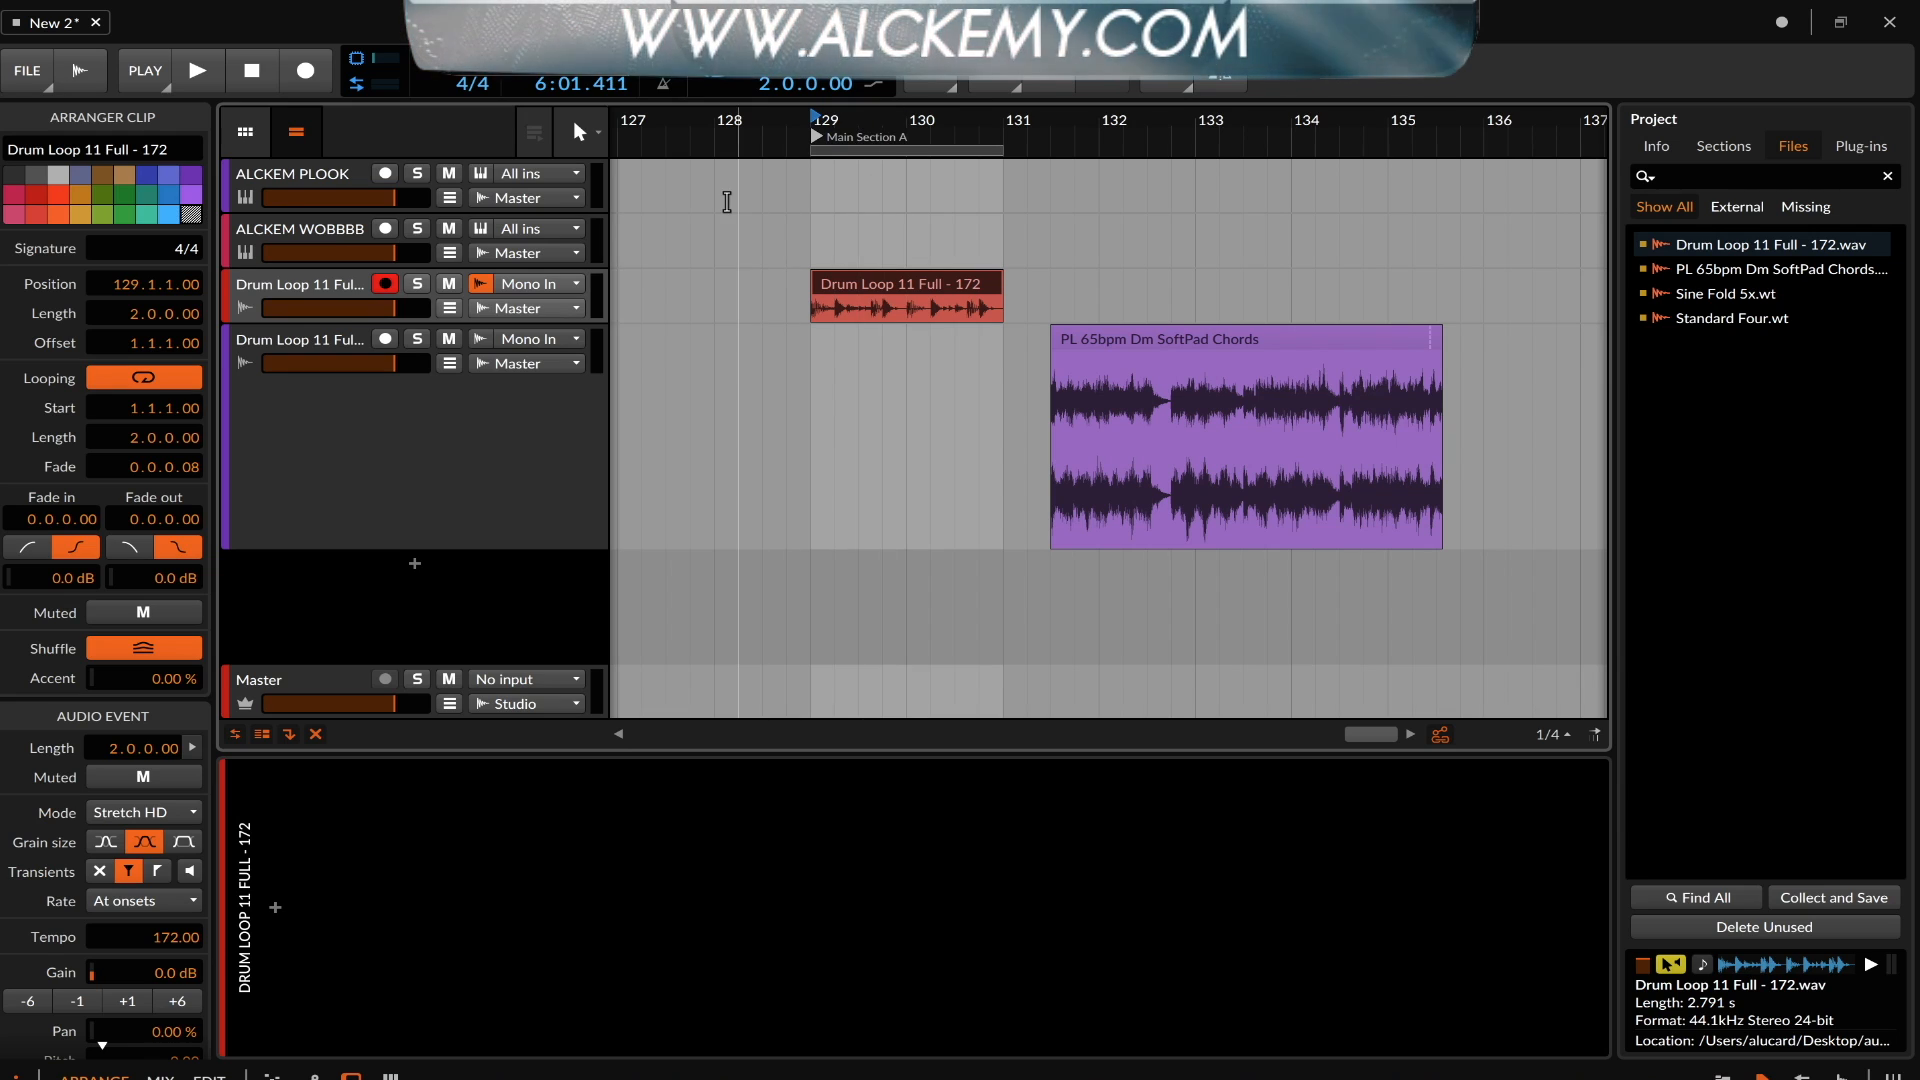
Start playback and time-stretch the Drum Loop 11 Full - 172 clip to a length of 5 bars, ending at bar 134
left_click(326, 292)
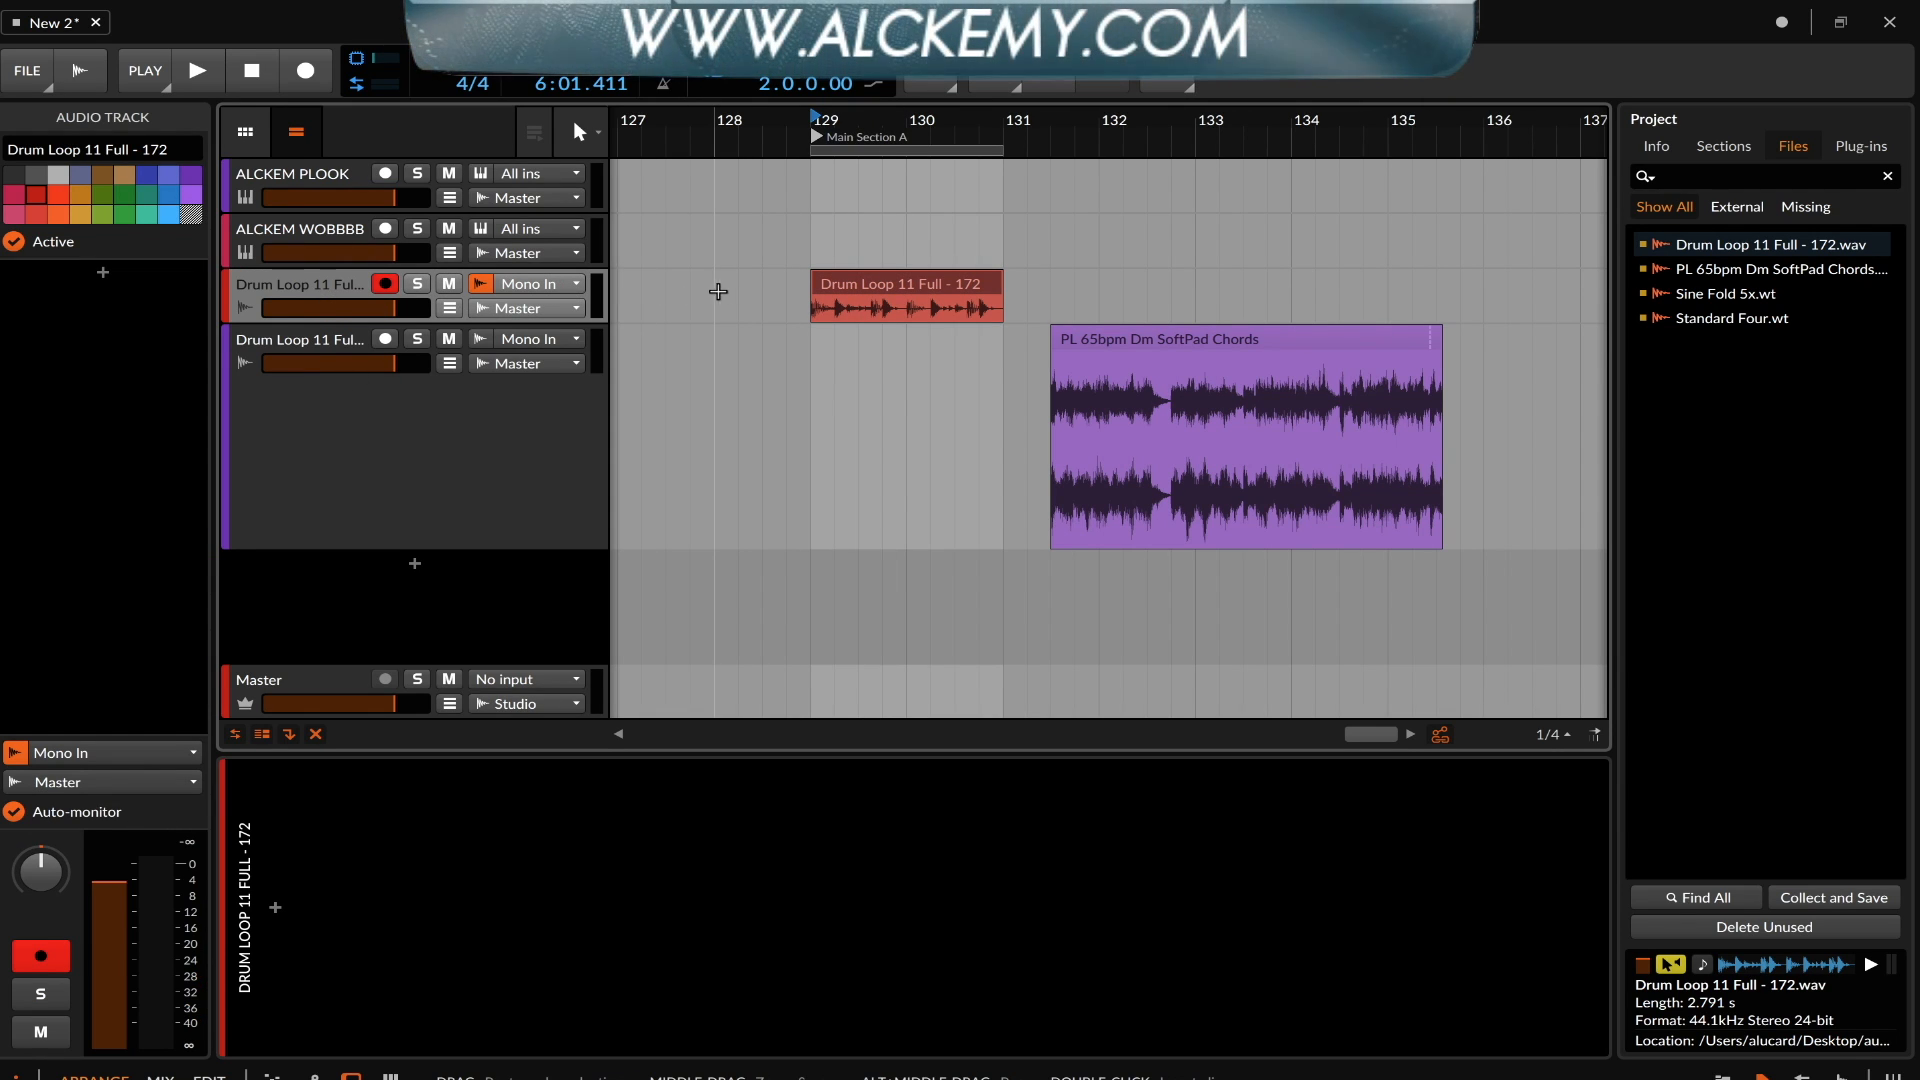
left_click(857, 290)
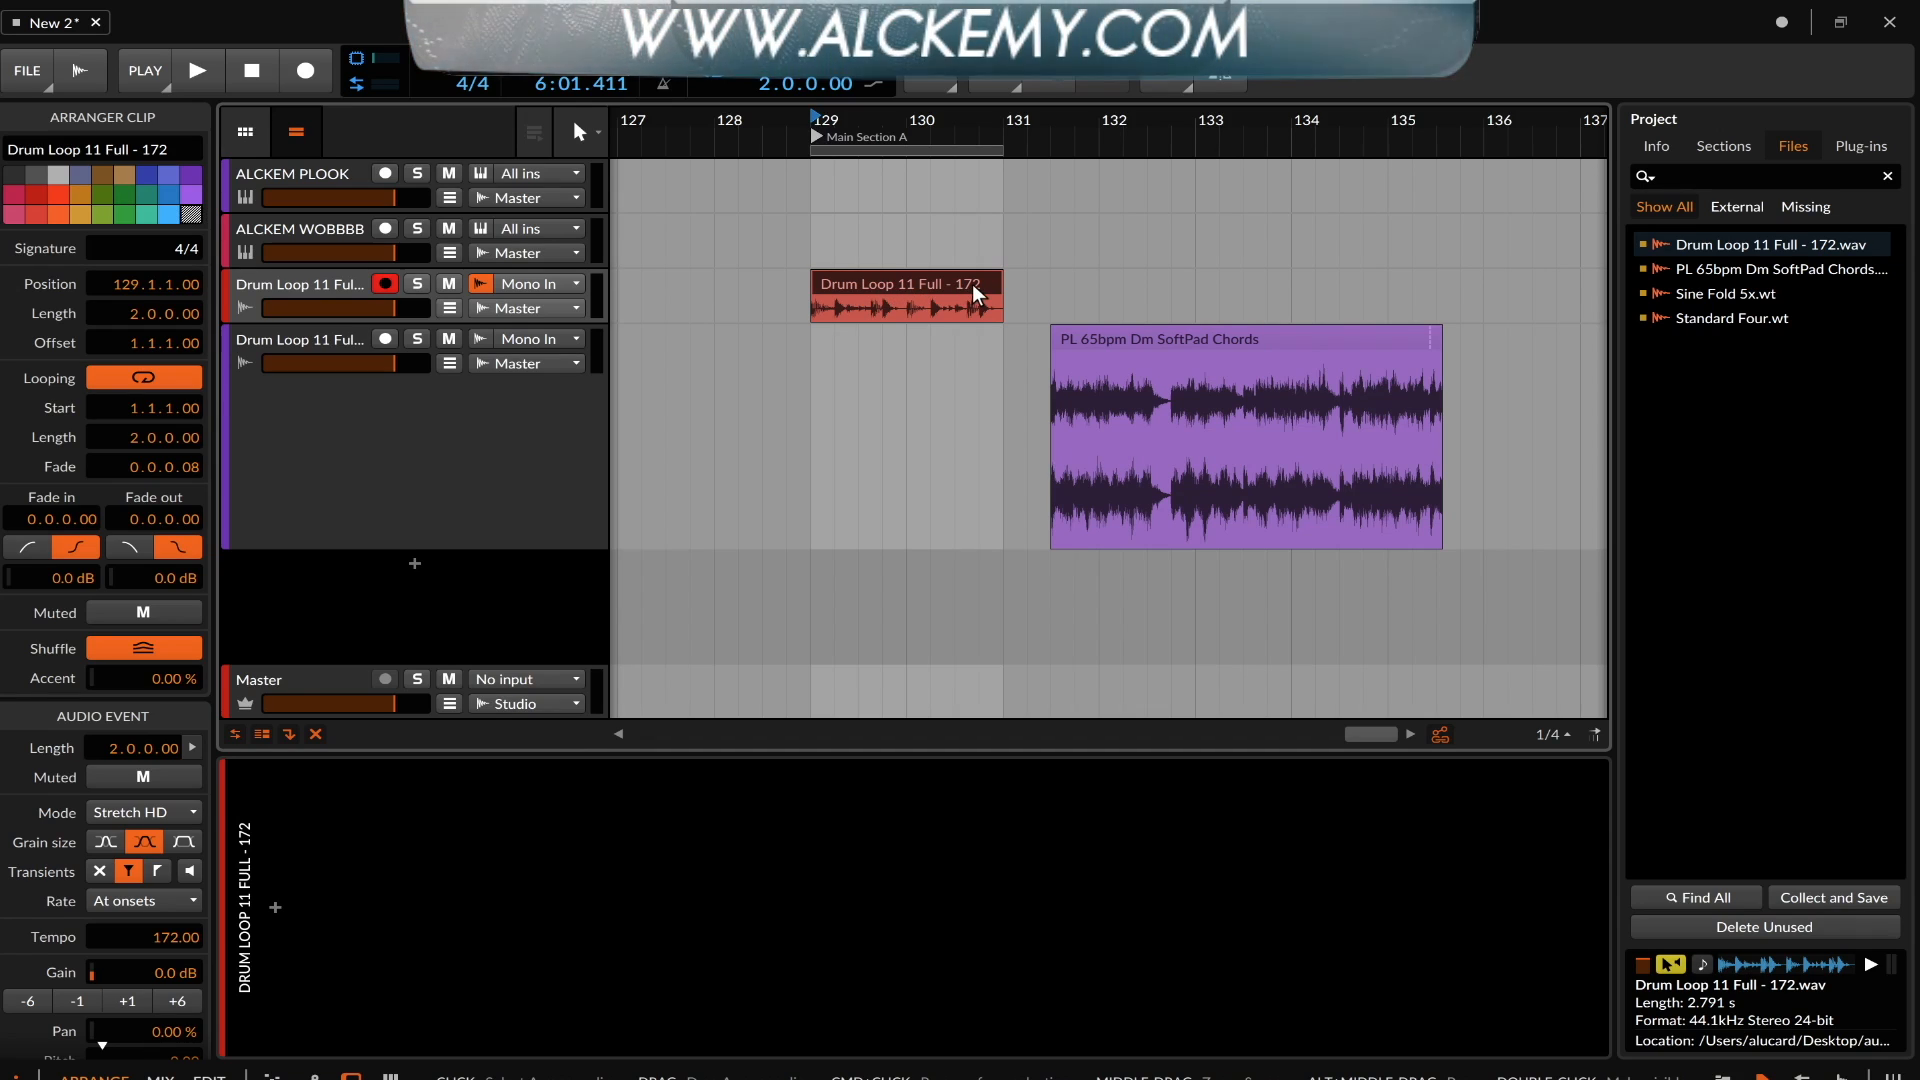
key("space")
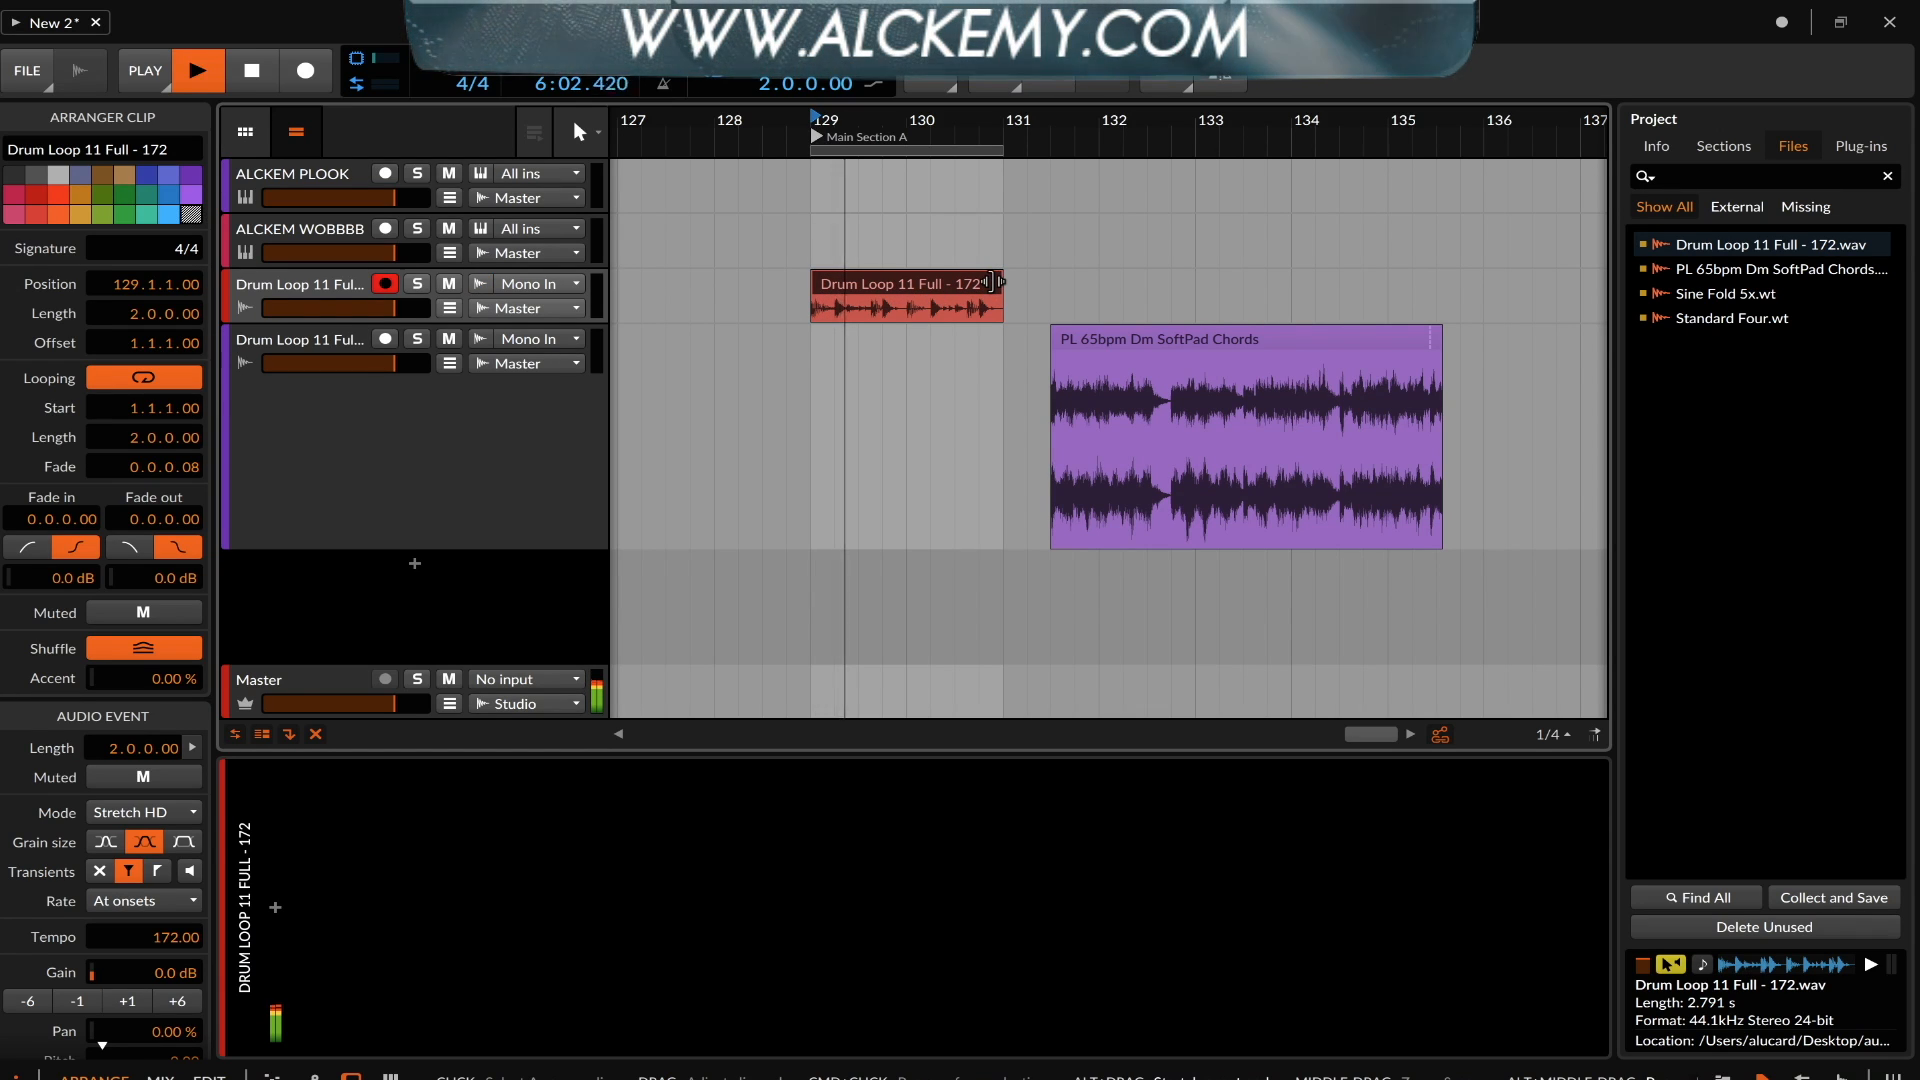
left_click_drag(995, 283, 1287, 282)
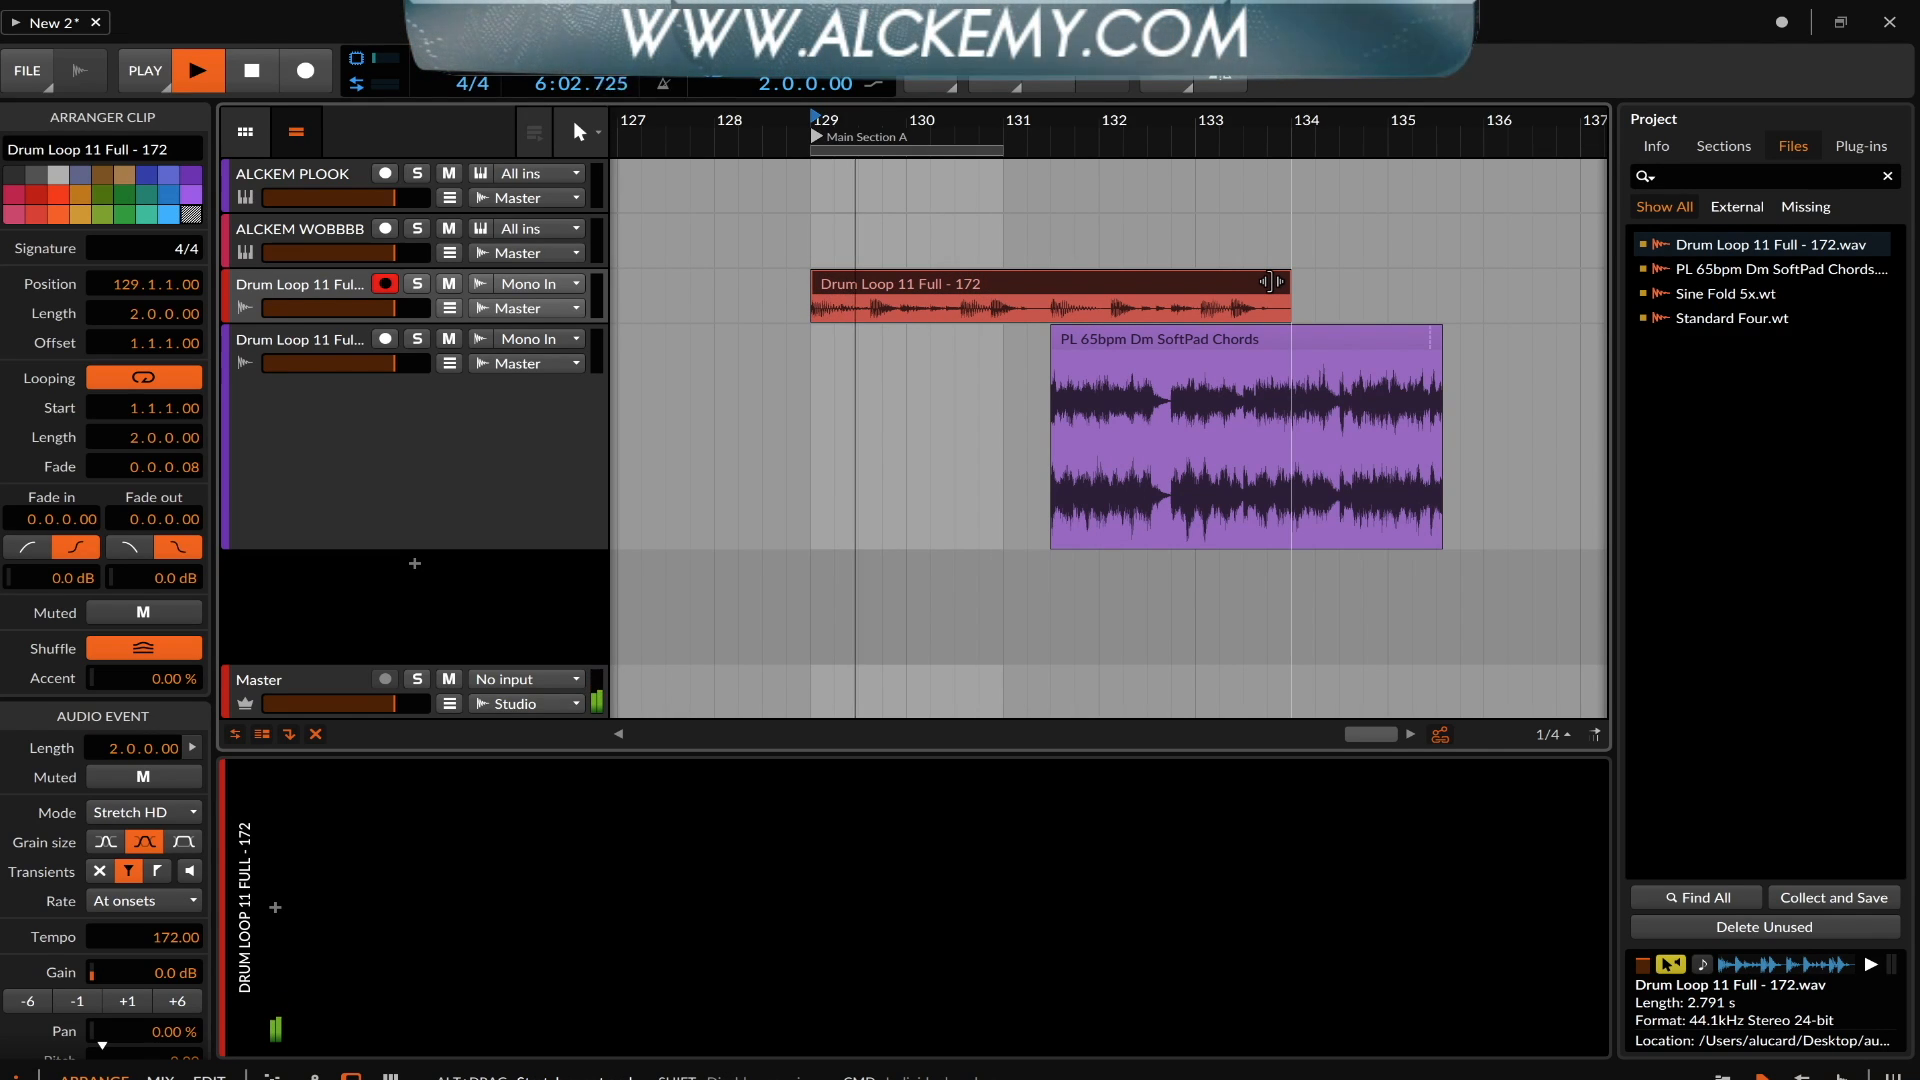
left_click(1270, 281, "alt")
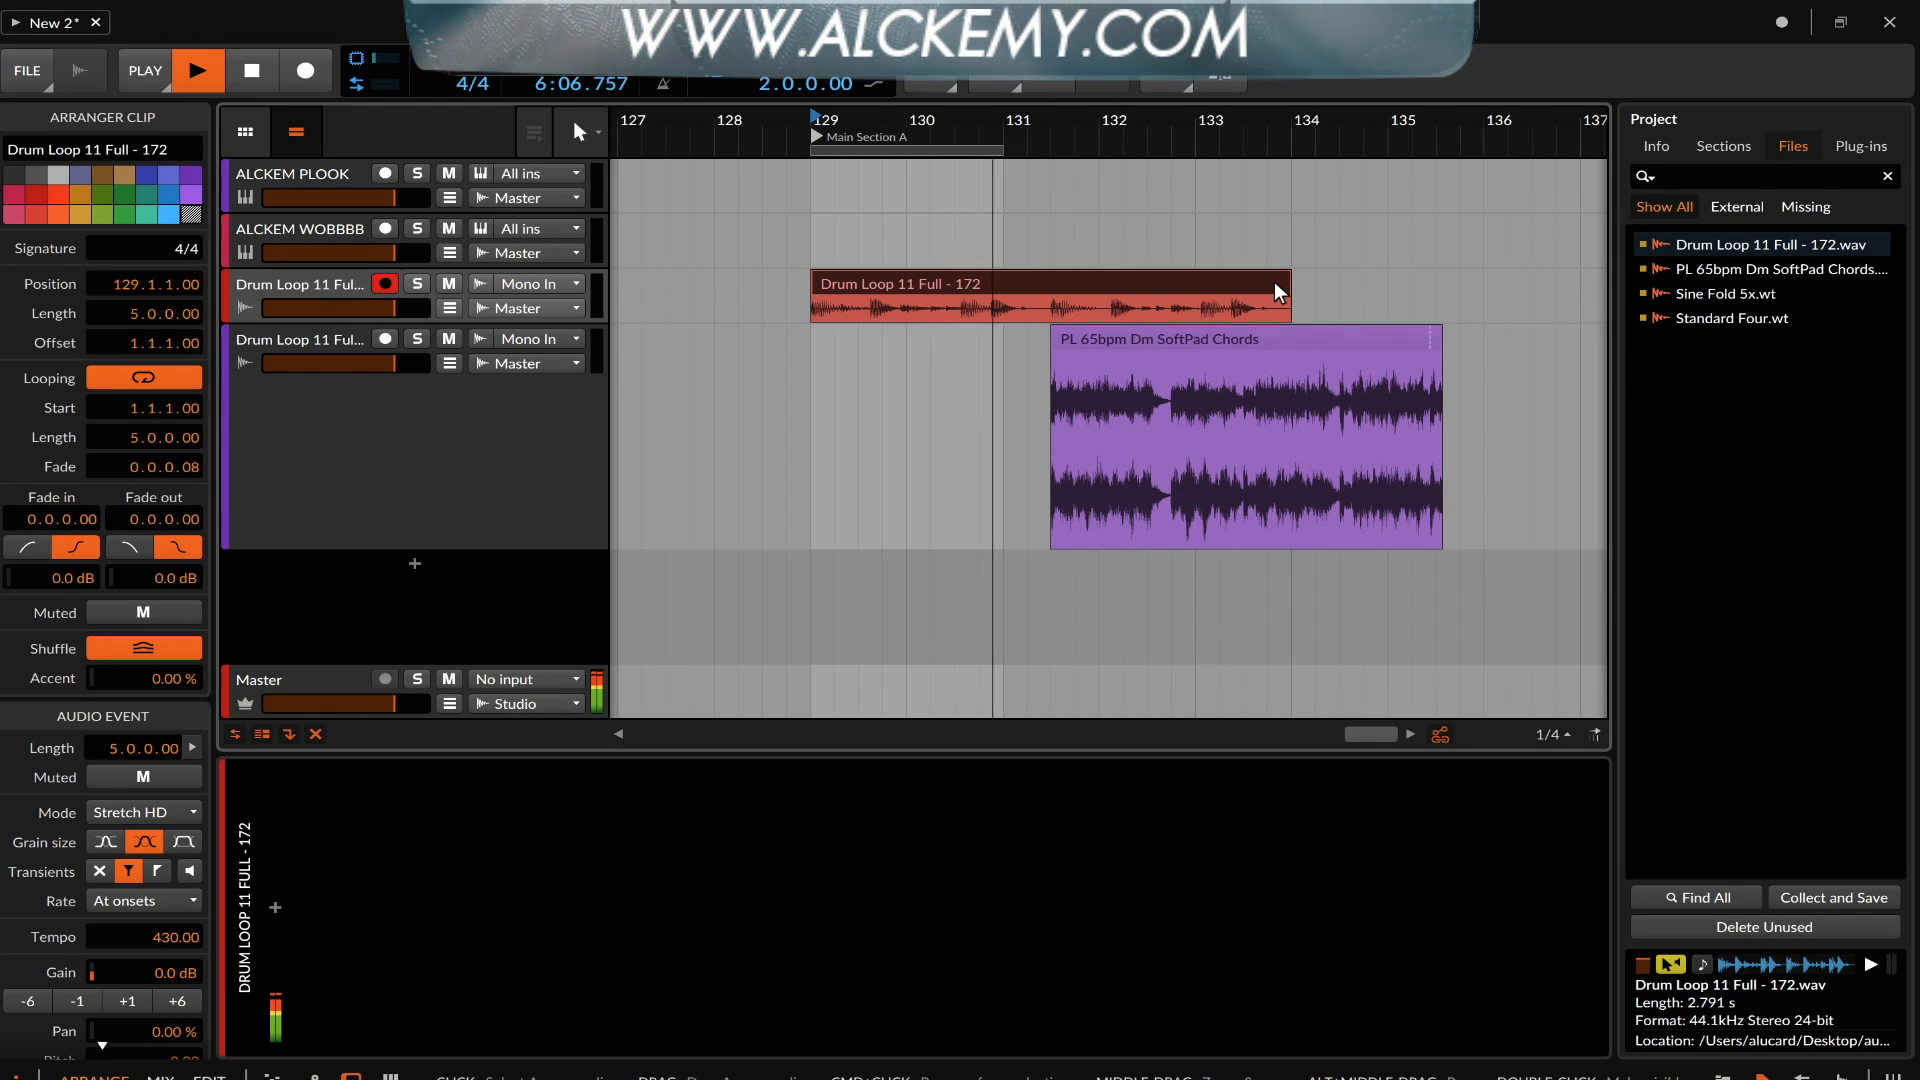
Restart playback and set the Drum Loop 11 Full - 172 audio event's tempo to 453.00
key("space")
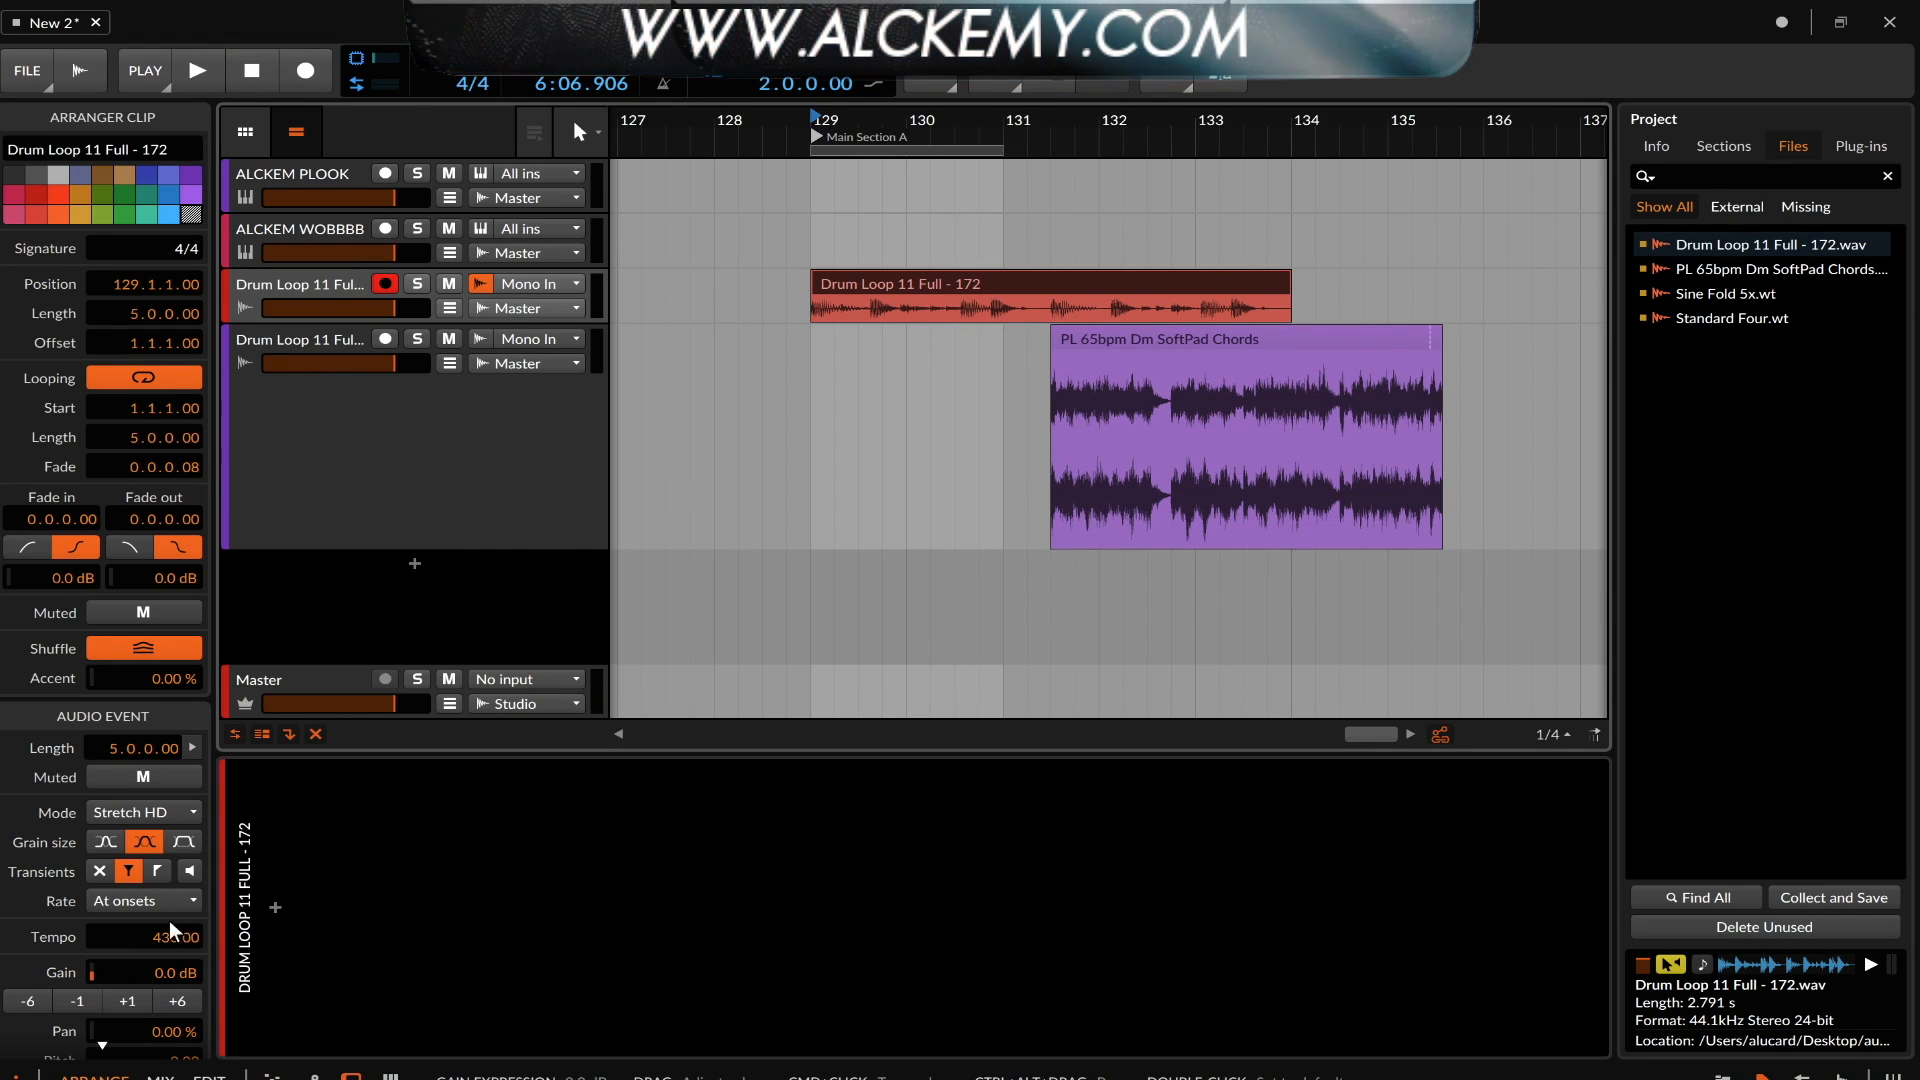
key("space")
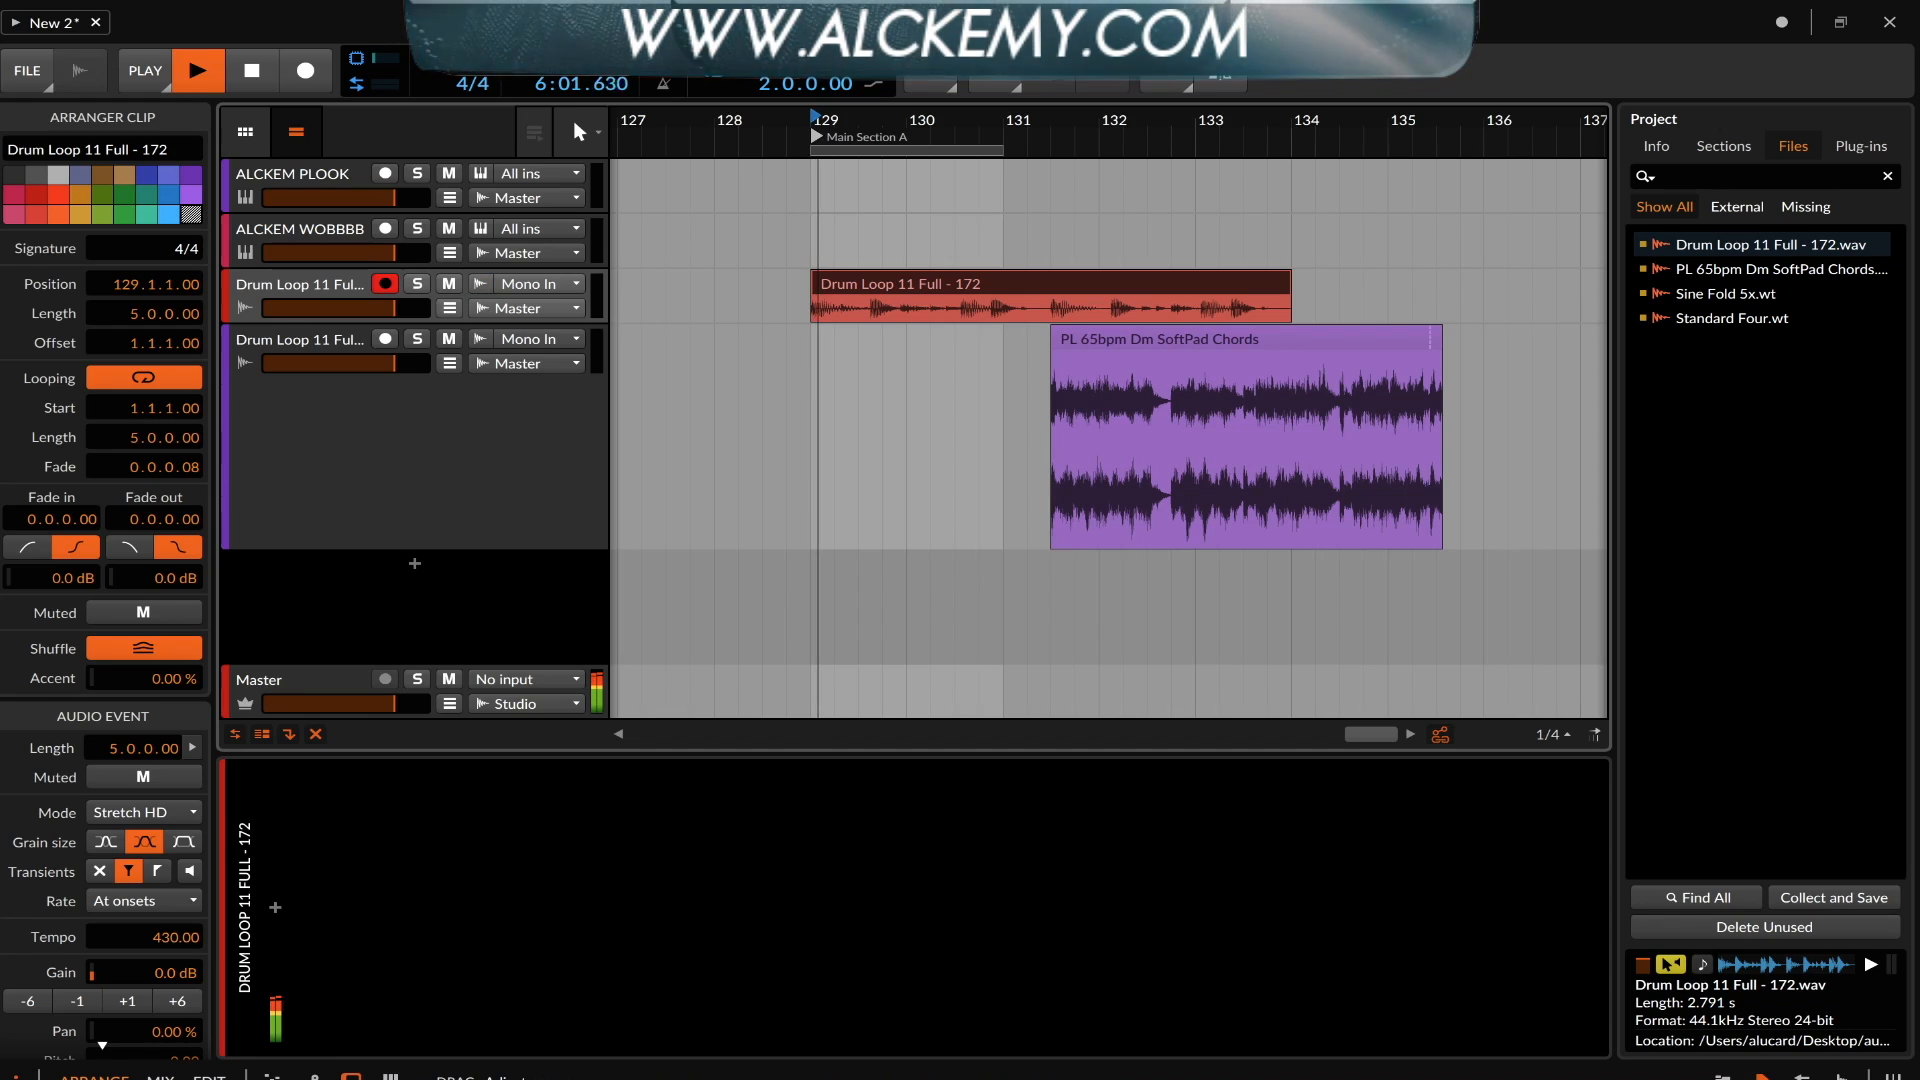
mouse_move(170, 942)
left_mouse_down()
mouse_move(170, 1040)
mouse_move(170, 930)
left_mouse_up()
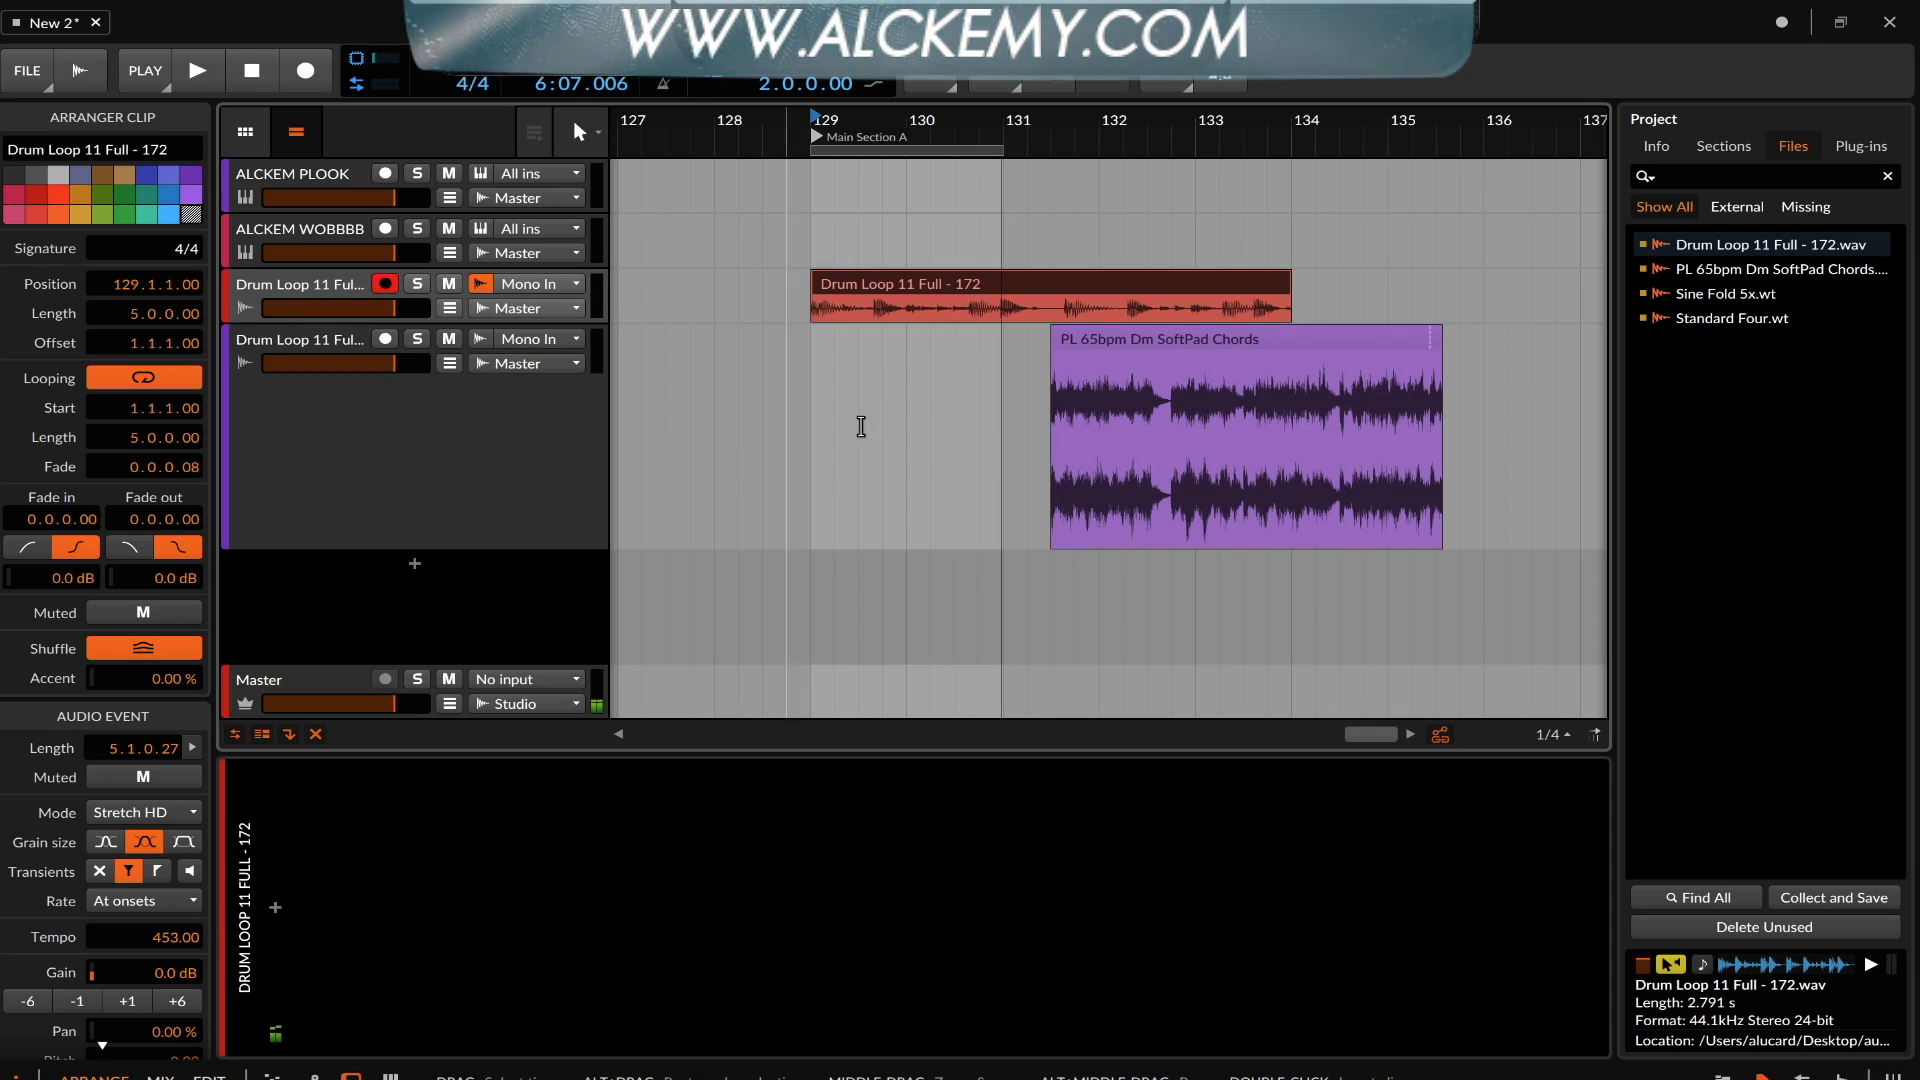
Shorten the Drum Loop 11 Full - 172 clip to a length of 2 bars, ending at bar 131
scroll(940, 288, "up", 3)
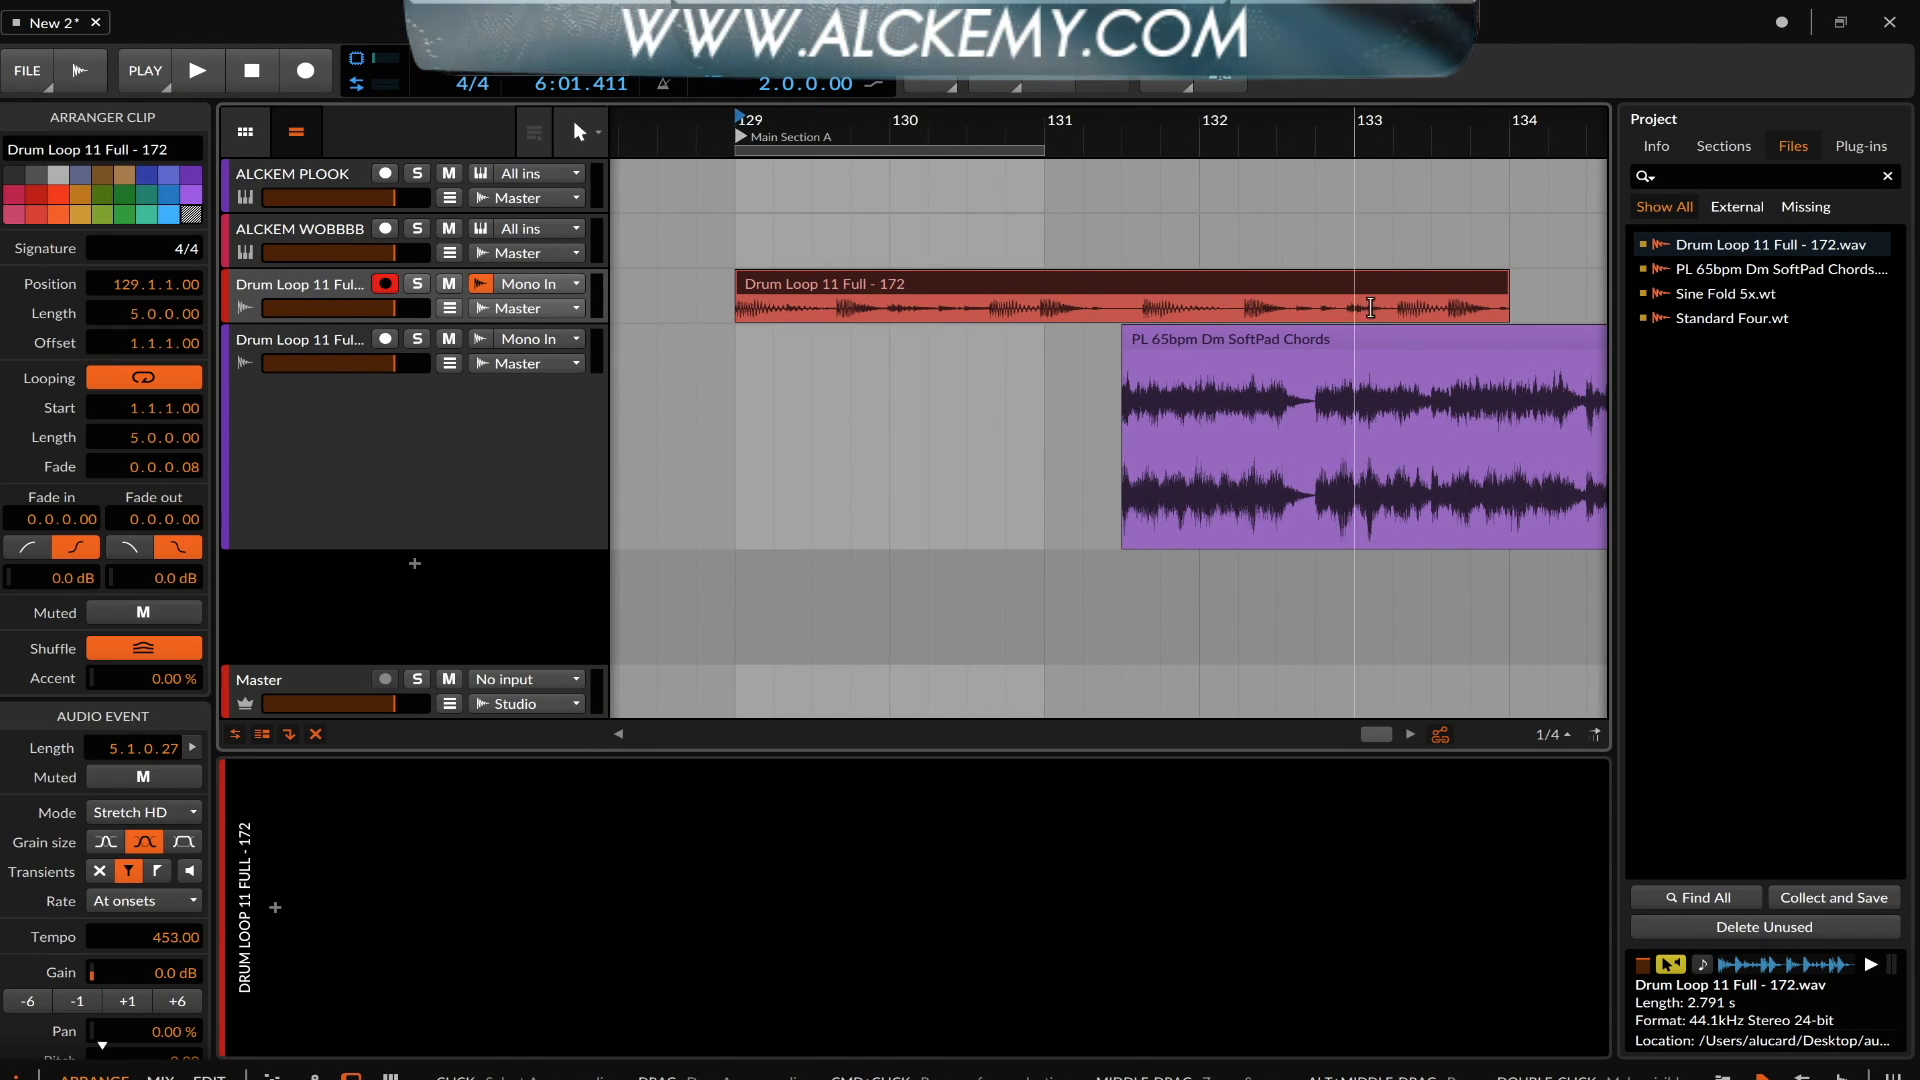
left_click_drag(1506, 288, 1044, 288)
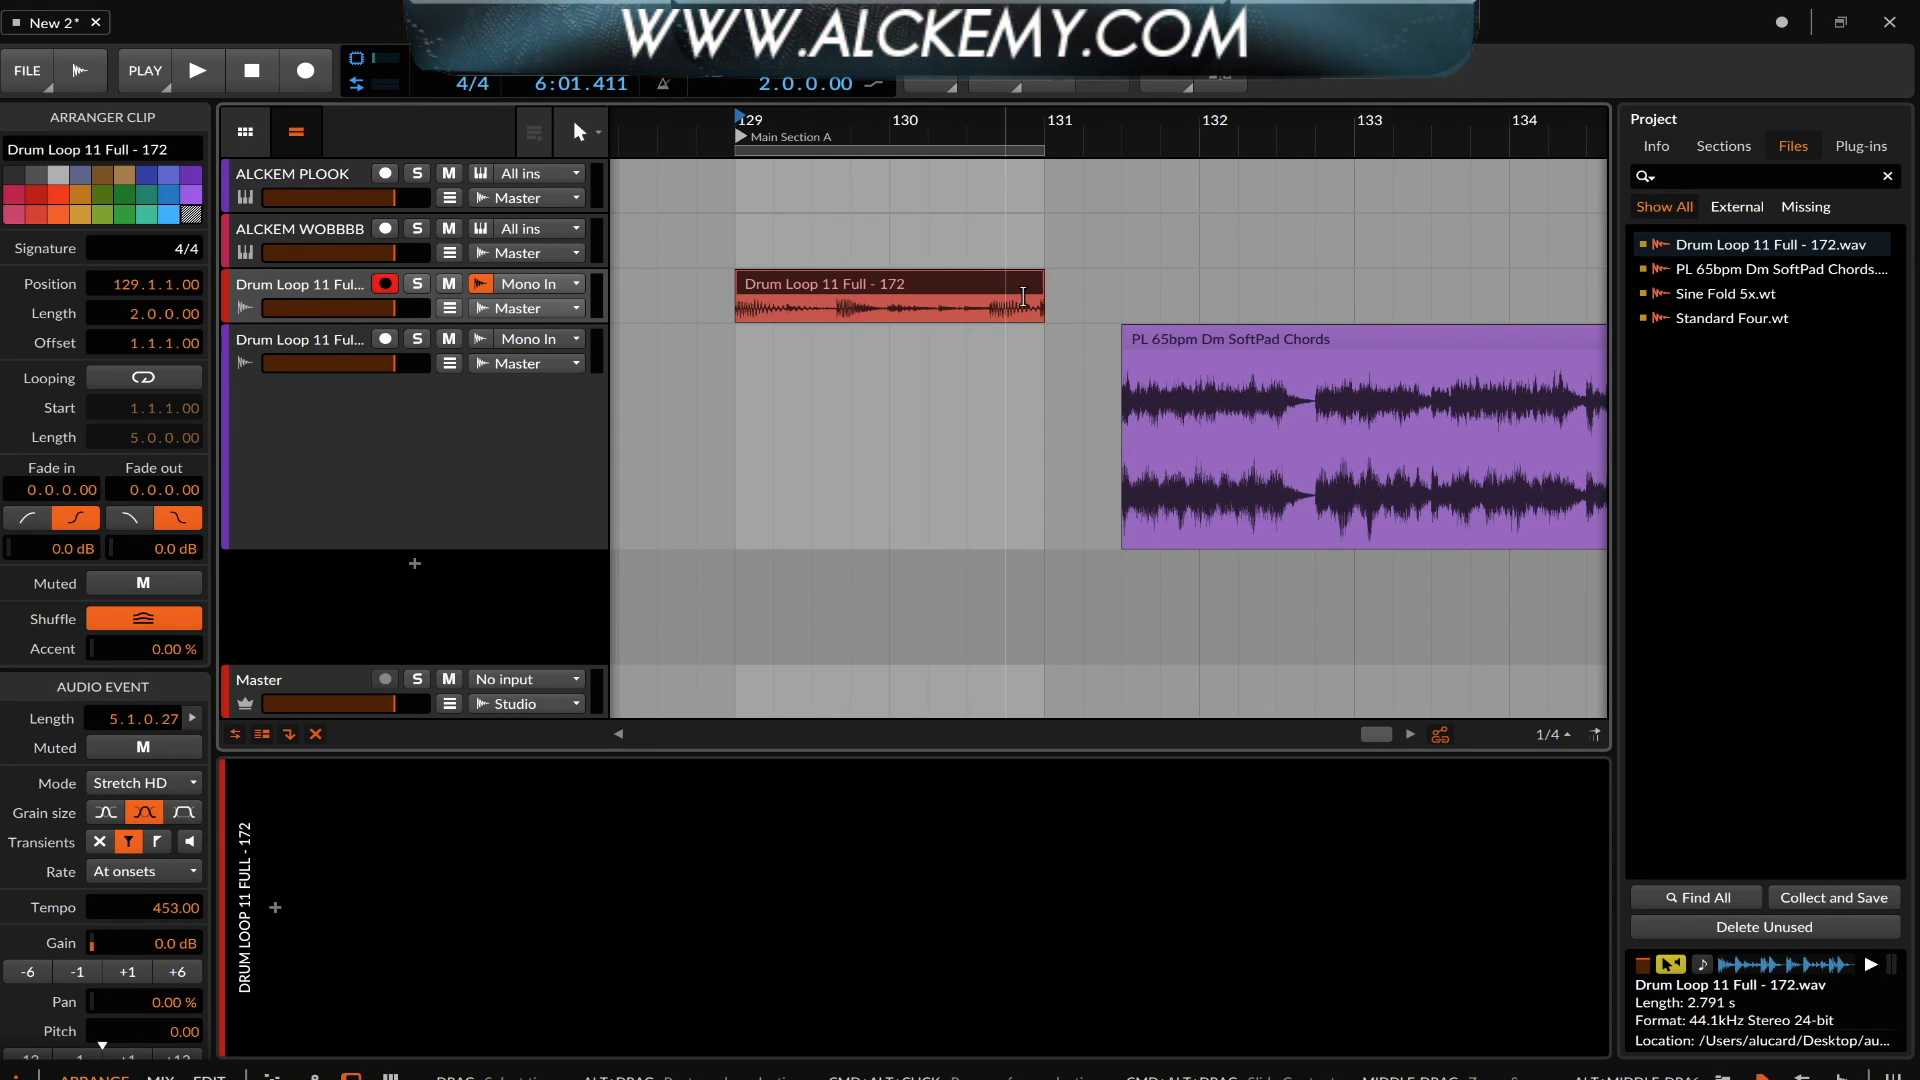
scroll(801, 369, "down", 3)
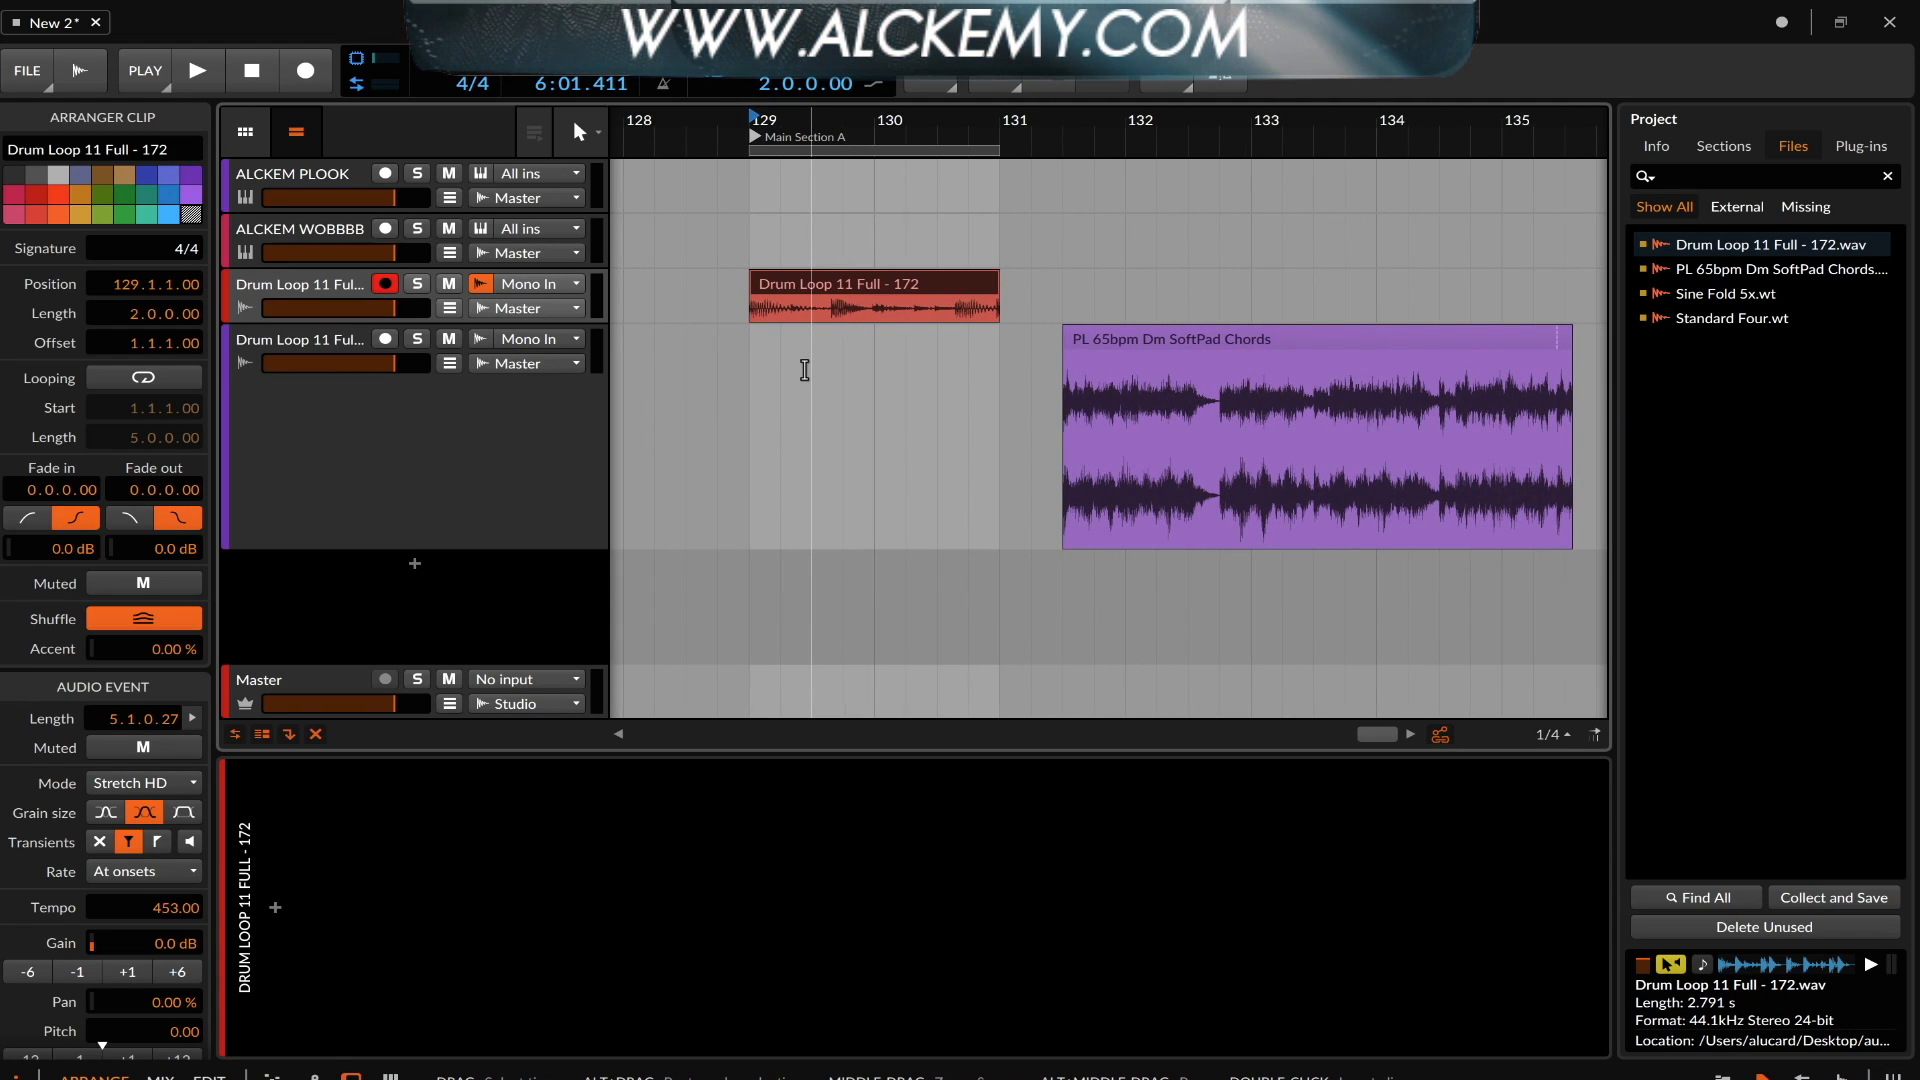
scroll(801, 369, "right", 1)
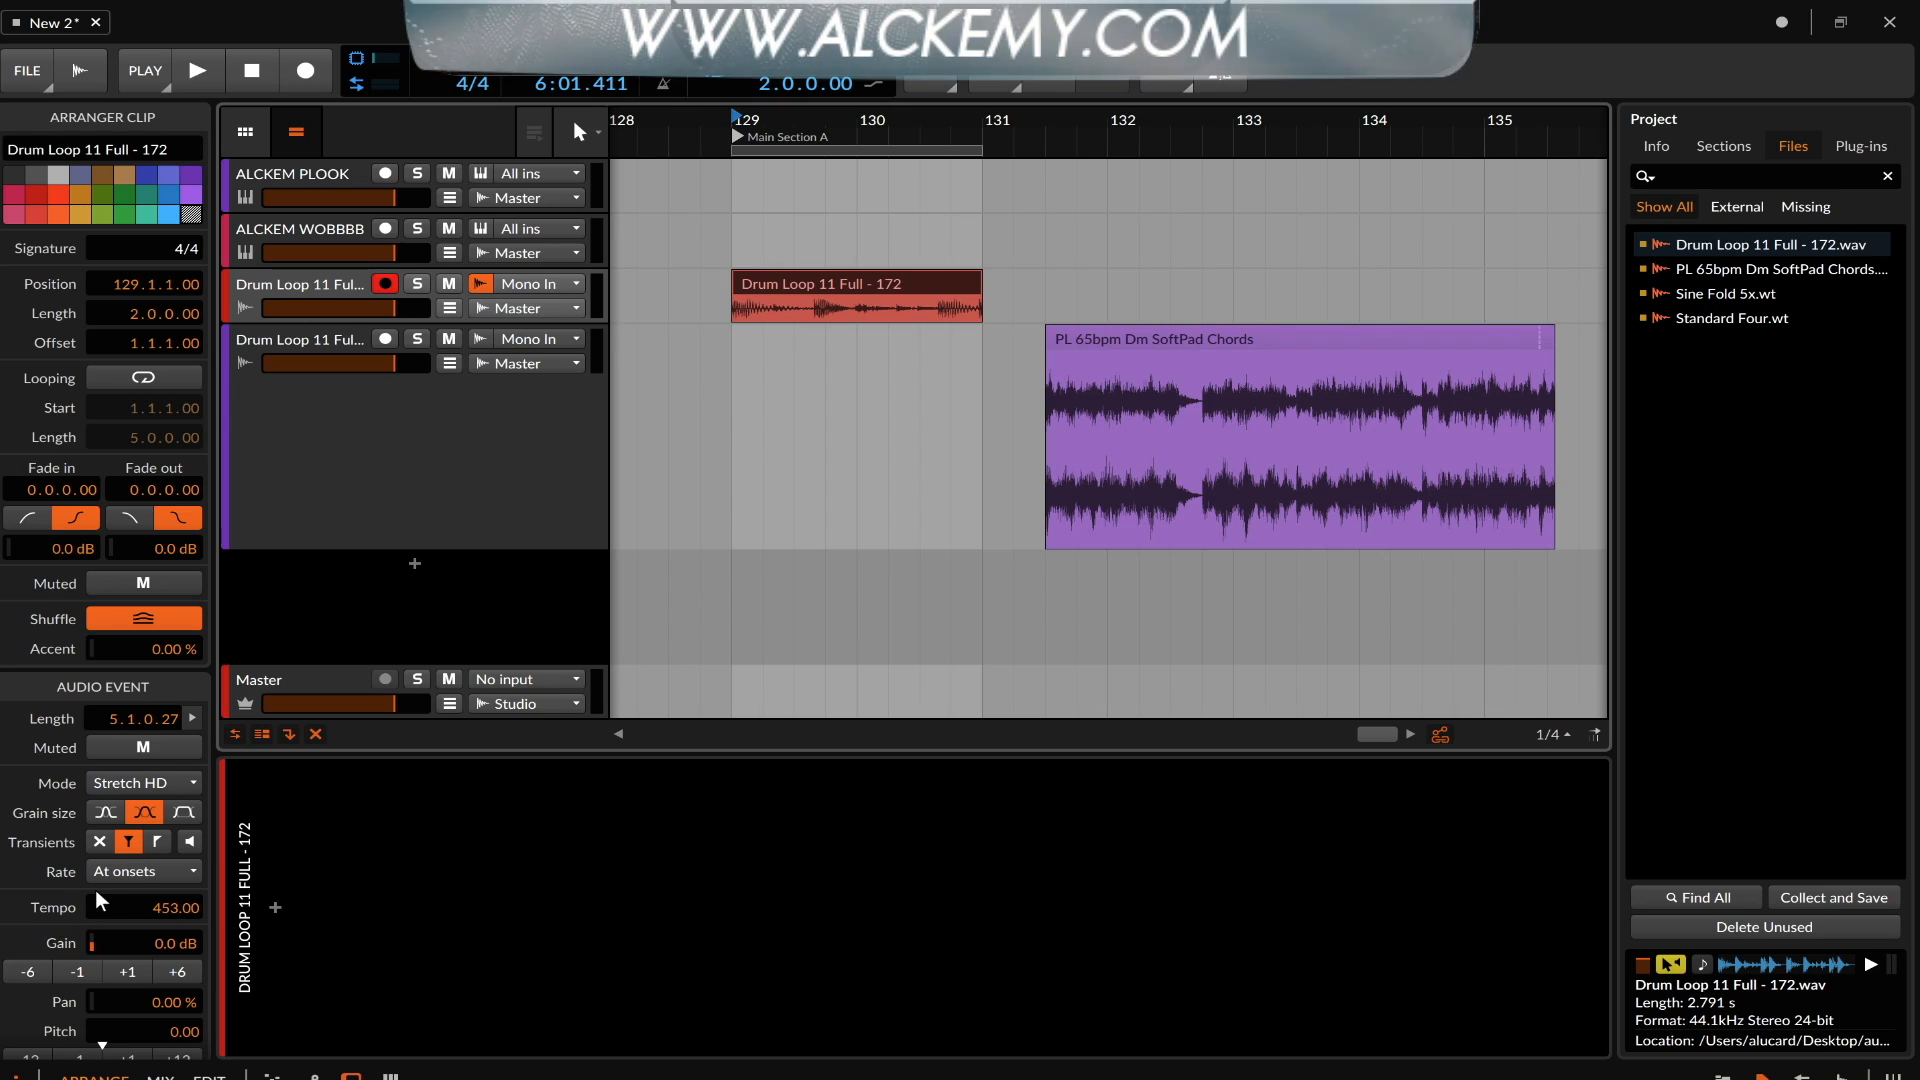
scroll(108, 889, "down", 1)
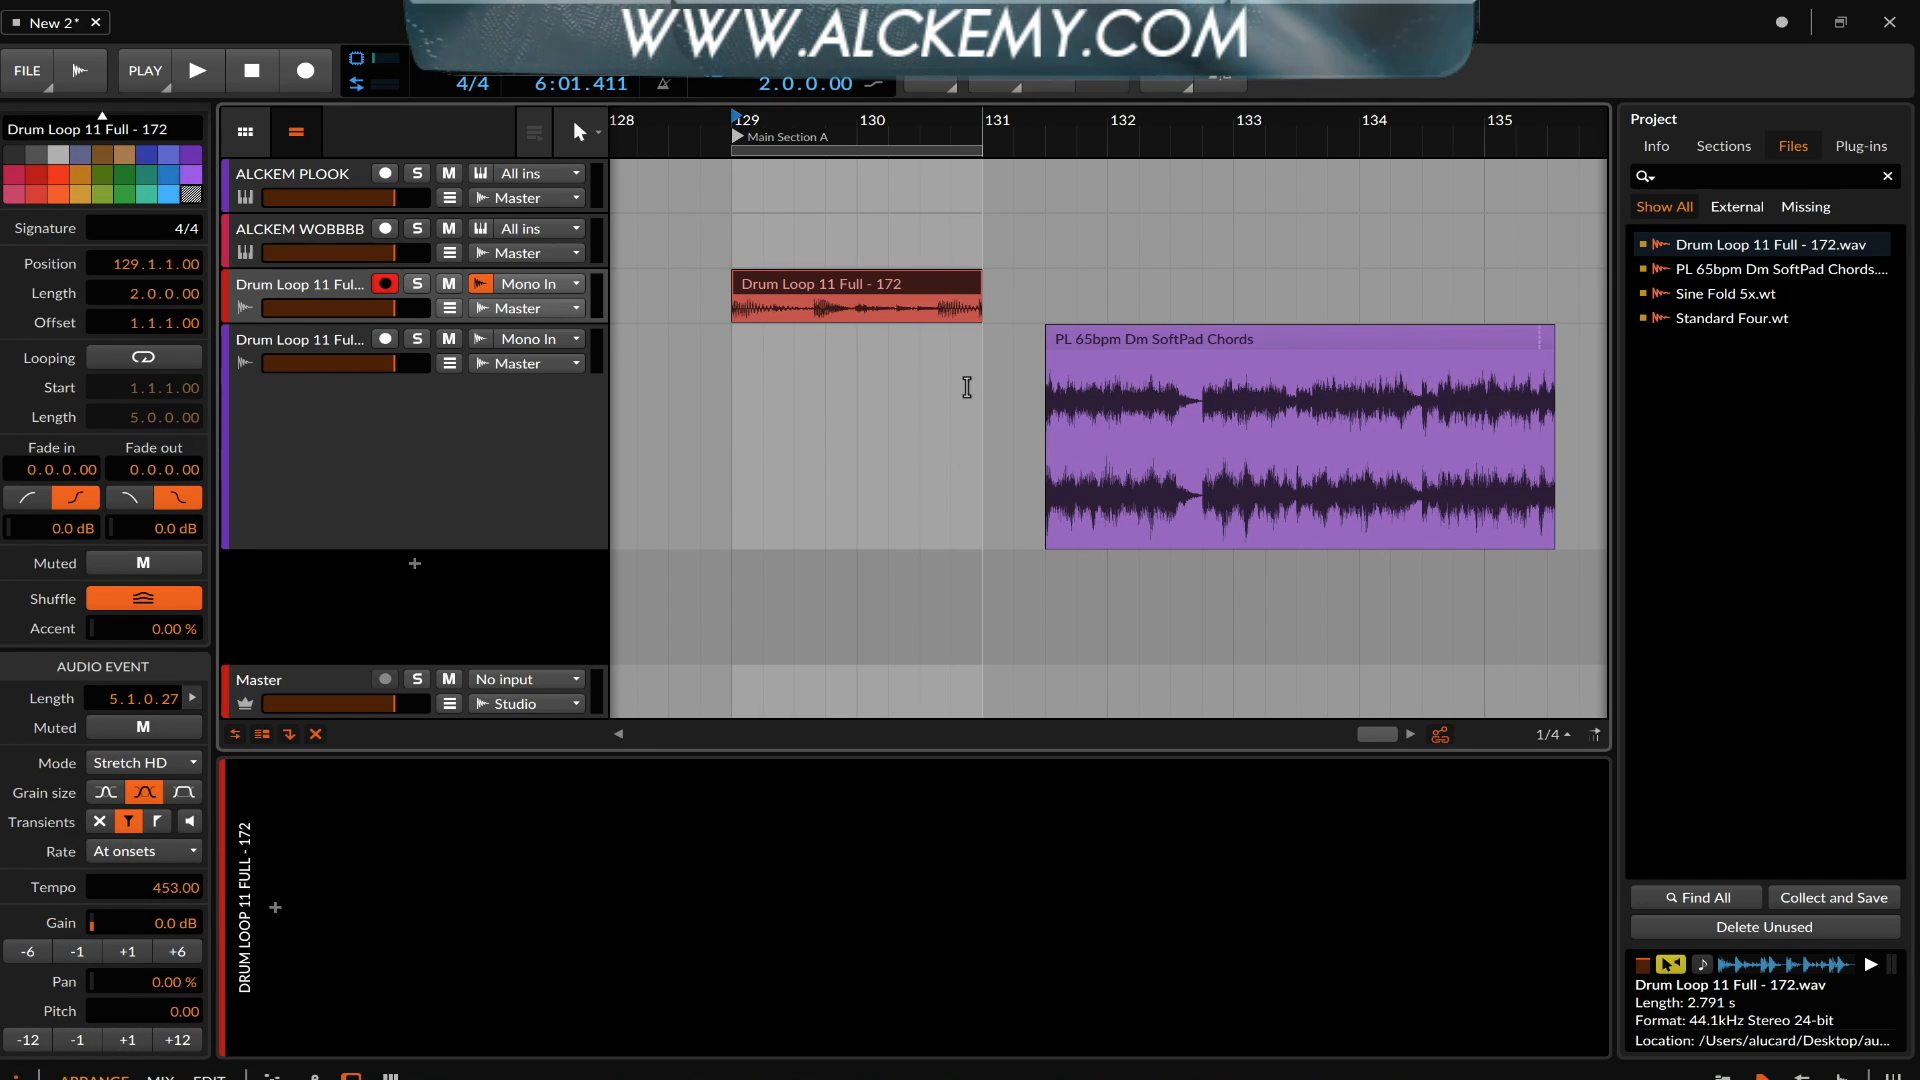
Try a pre-fade of 0.0.2.13 before the start of the PL 65bpm Dm SoftPad Chords clip and remove it
left_click(1138, 350)
left_click(324, 357)
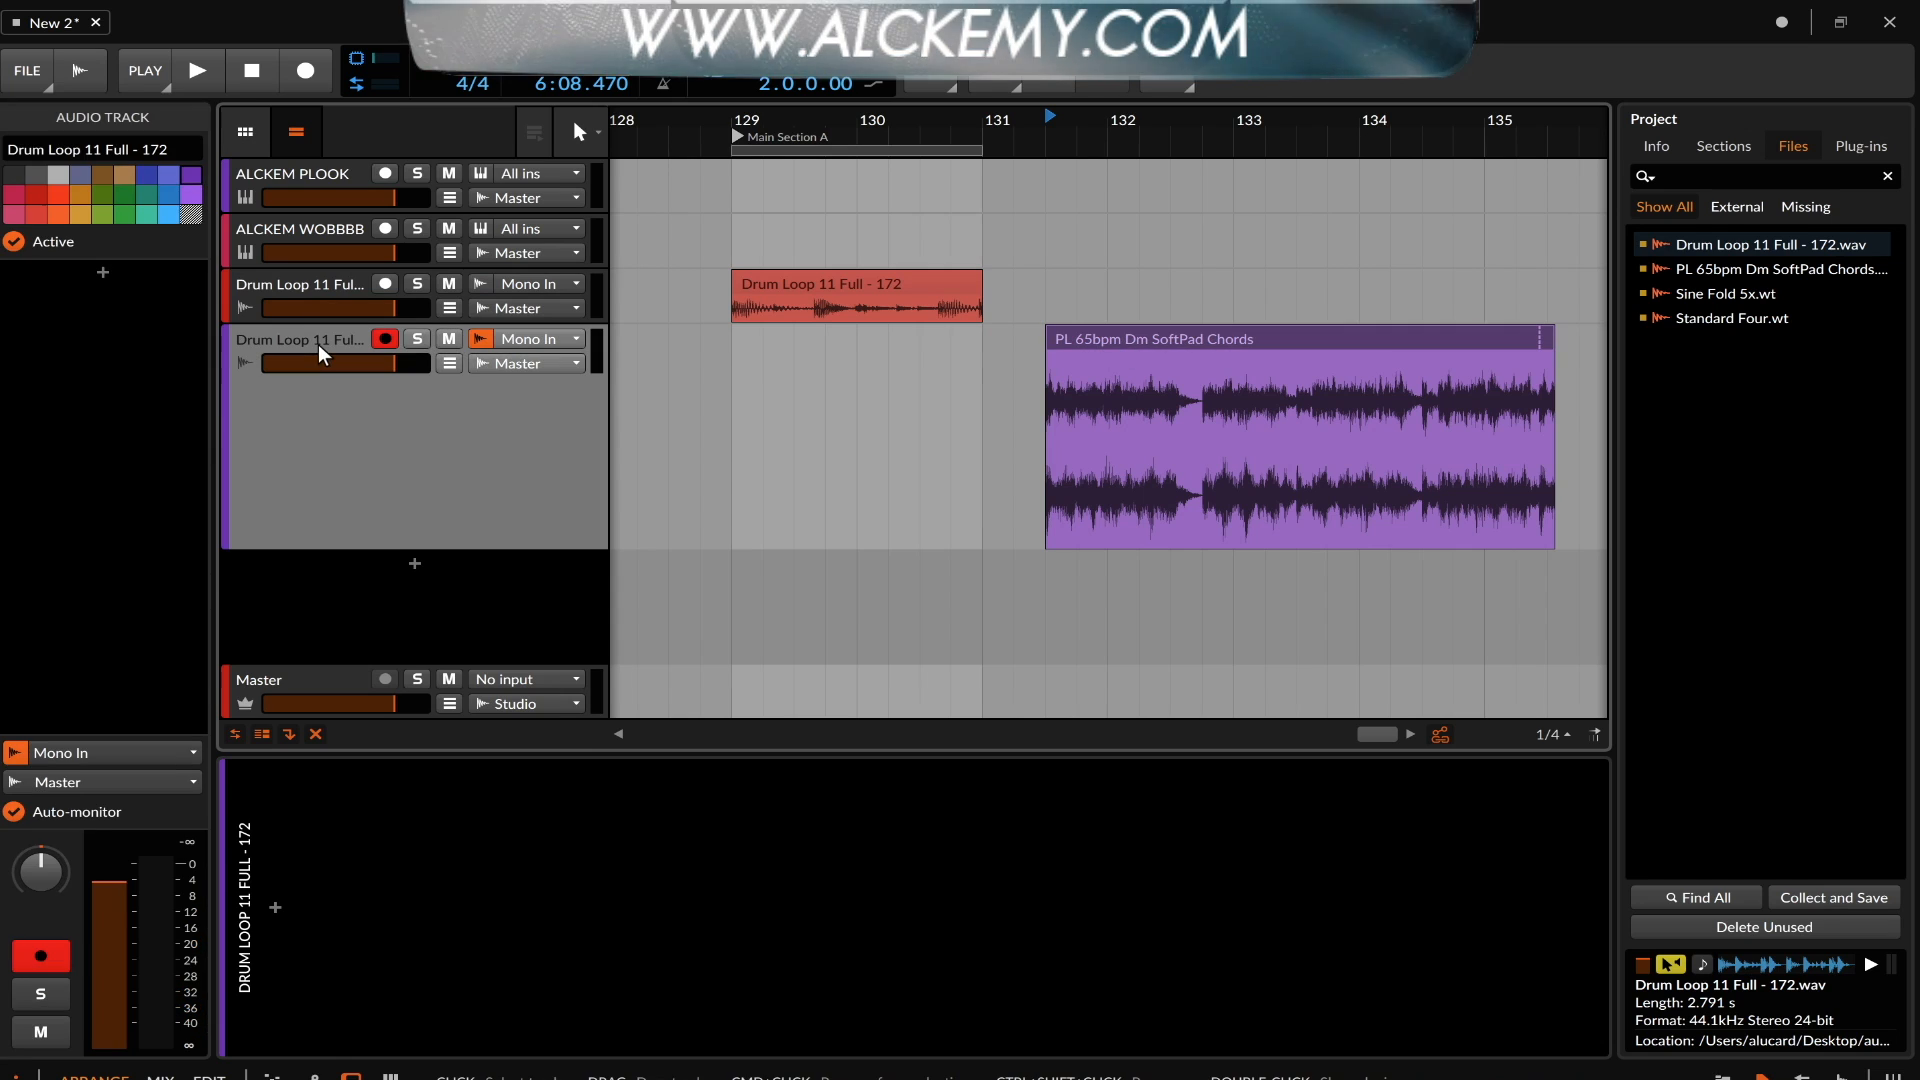
left_click(1088, 342)
scroll(1088, 342, "up", 10)
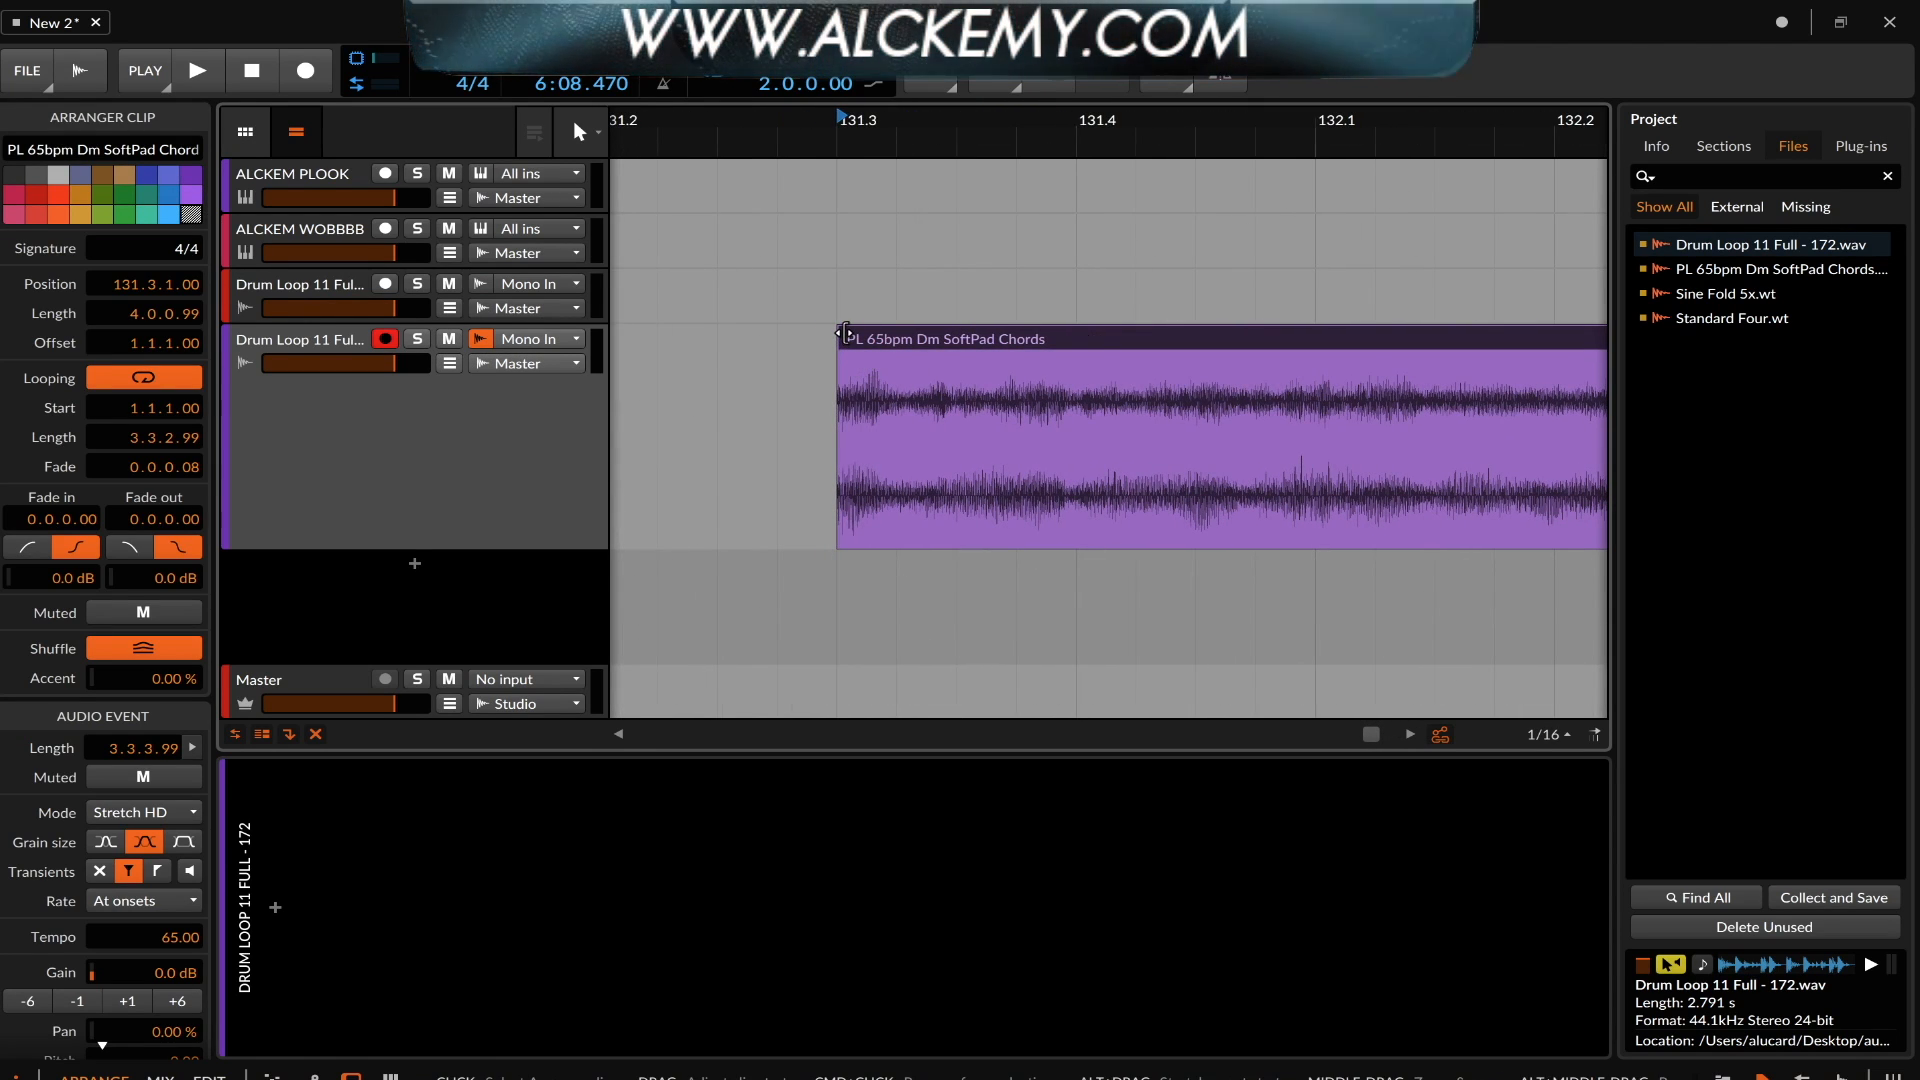
mouse_move(850, 362)
left_mouse_down()
mouse_move(990, 348)
mouse_move(842, 362)
mouse_move(710, 343)
left_mouse_up()
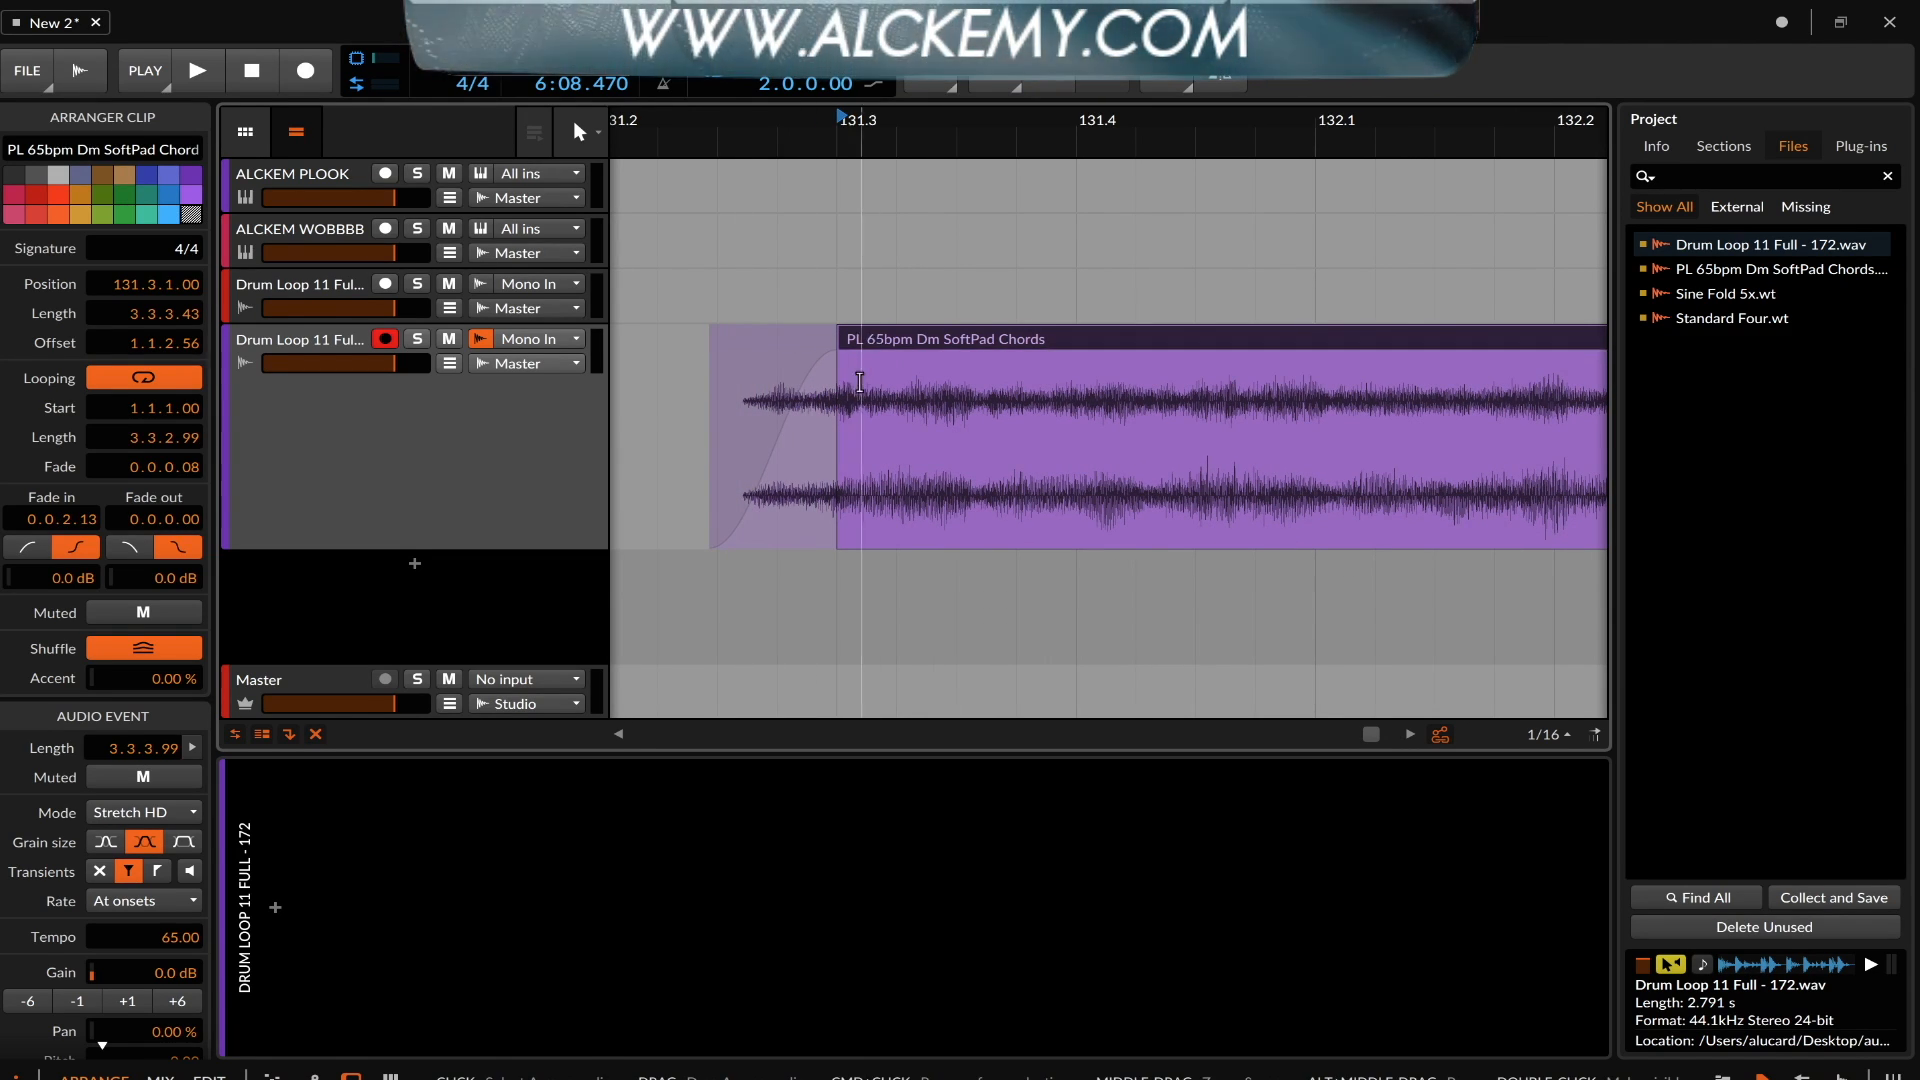
scroll(892, 418, "up", 3)
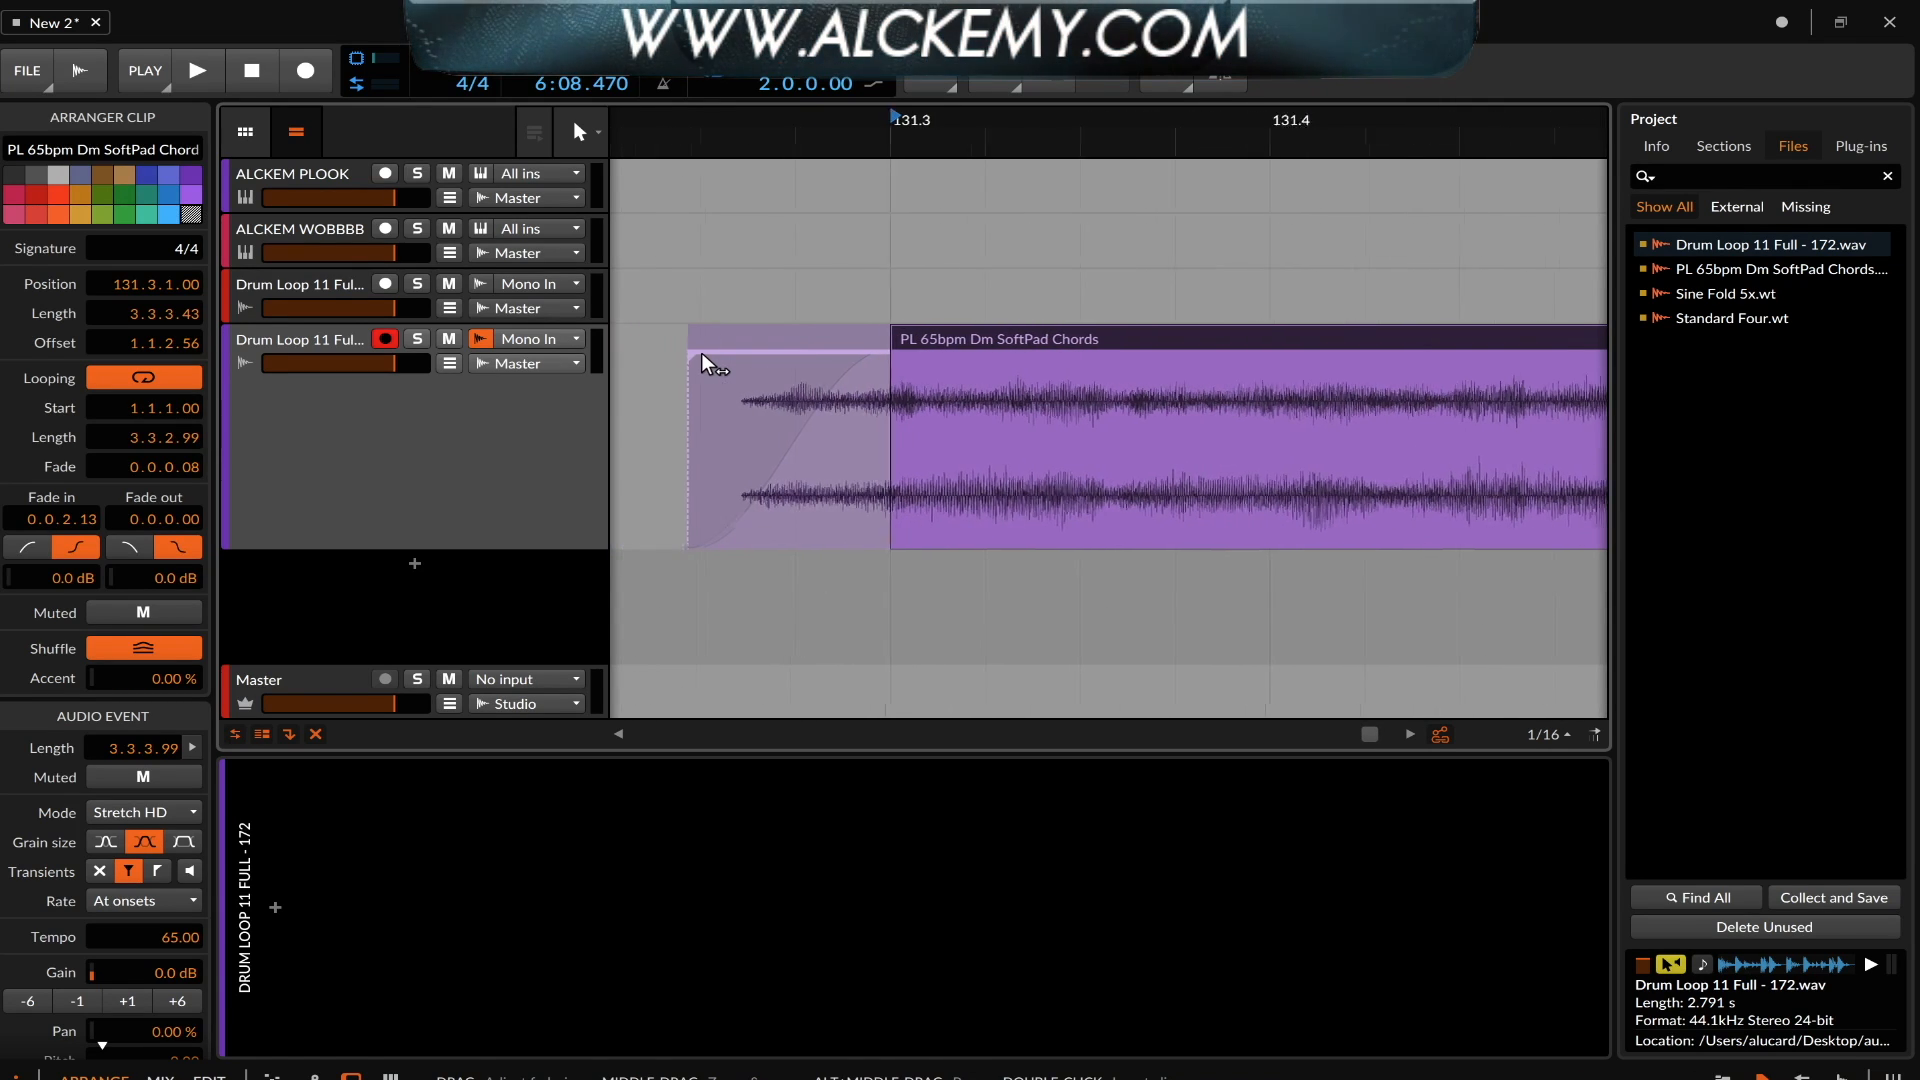
left_click_drag(707, 360, 908, 386)
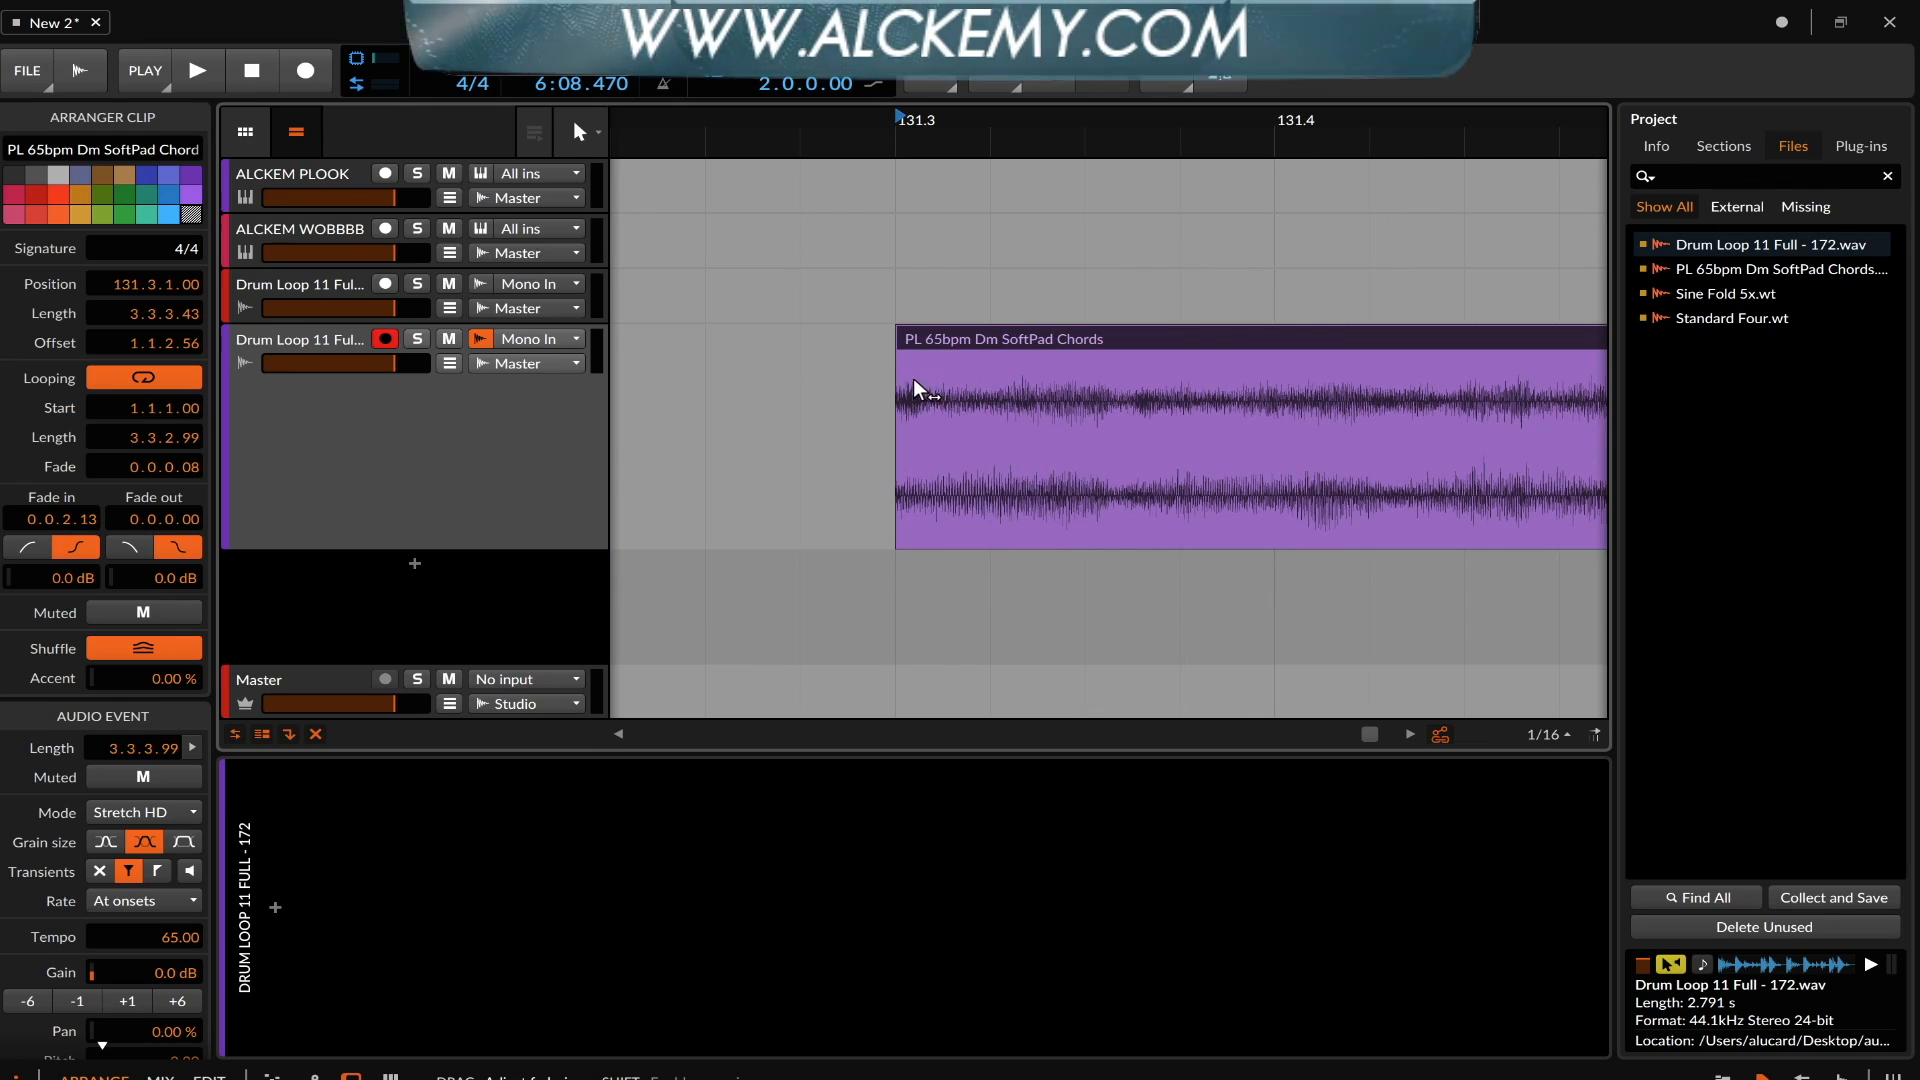
Split the PL 65bpm Dm SoftPad Chords clip at 131.4 and move the boundary between the two parts to 131.4.3
scroll(908, 386, "right", 3)
left_click(1040, 432)
key("super+e")
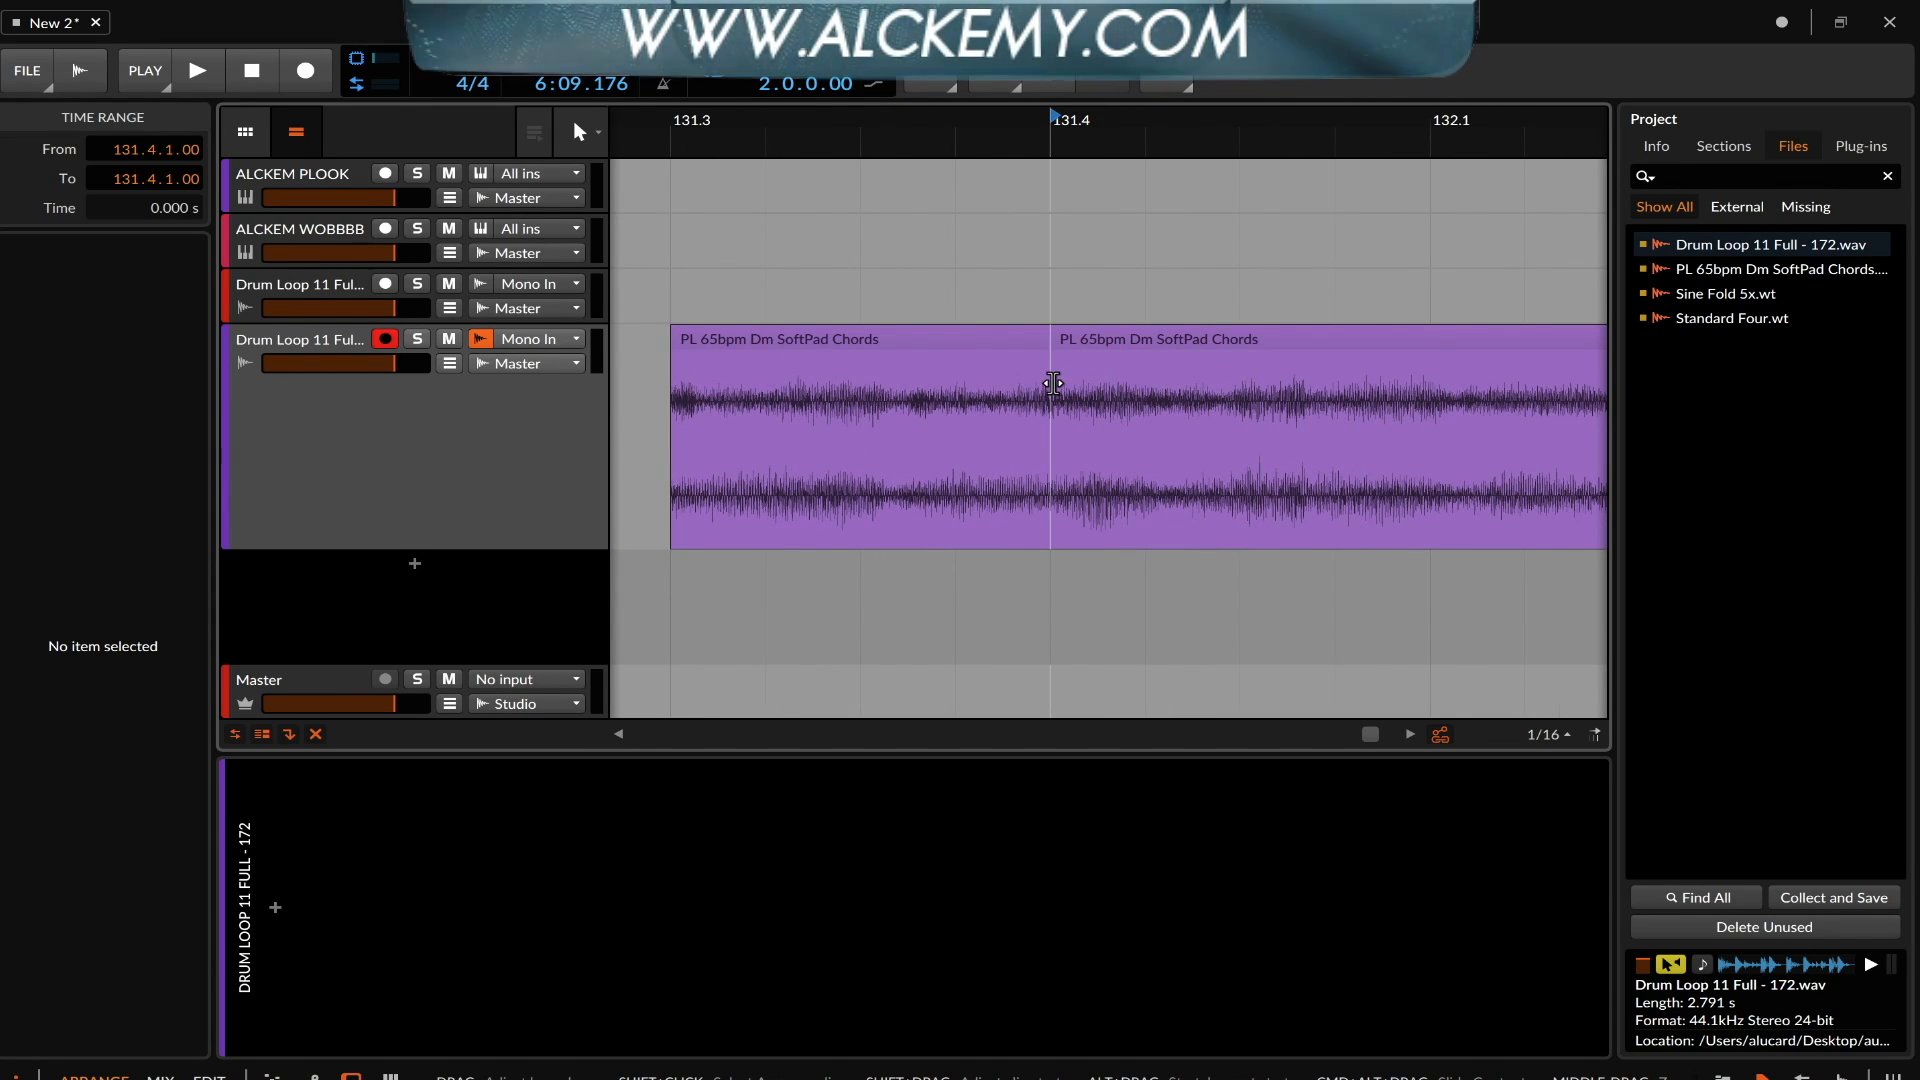
left_click_drag(1050, 384, 1242, 429)
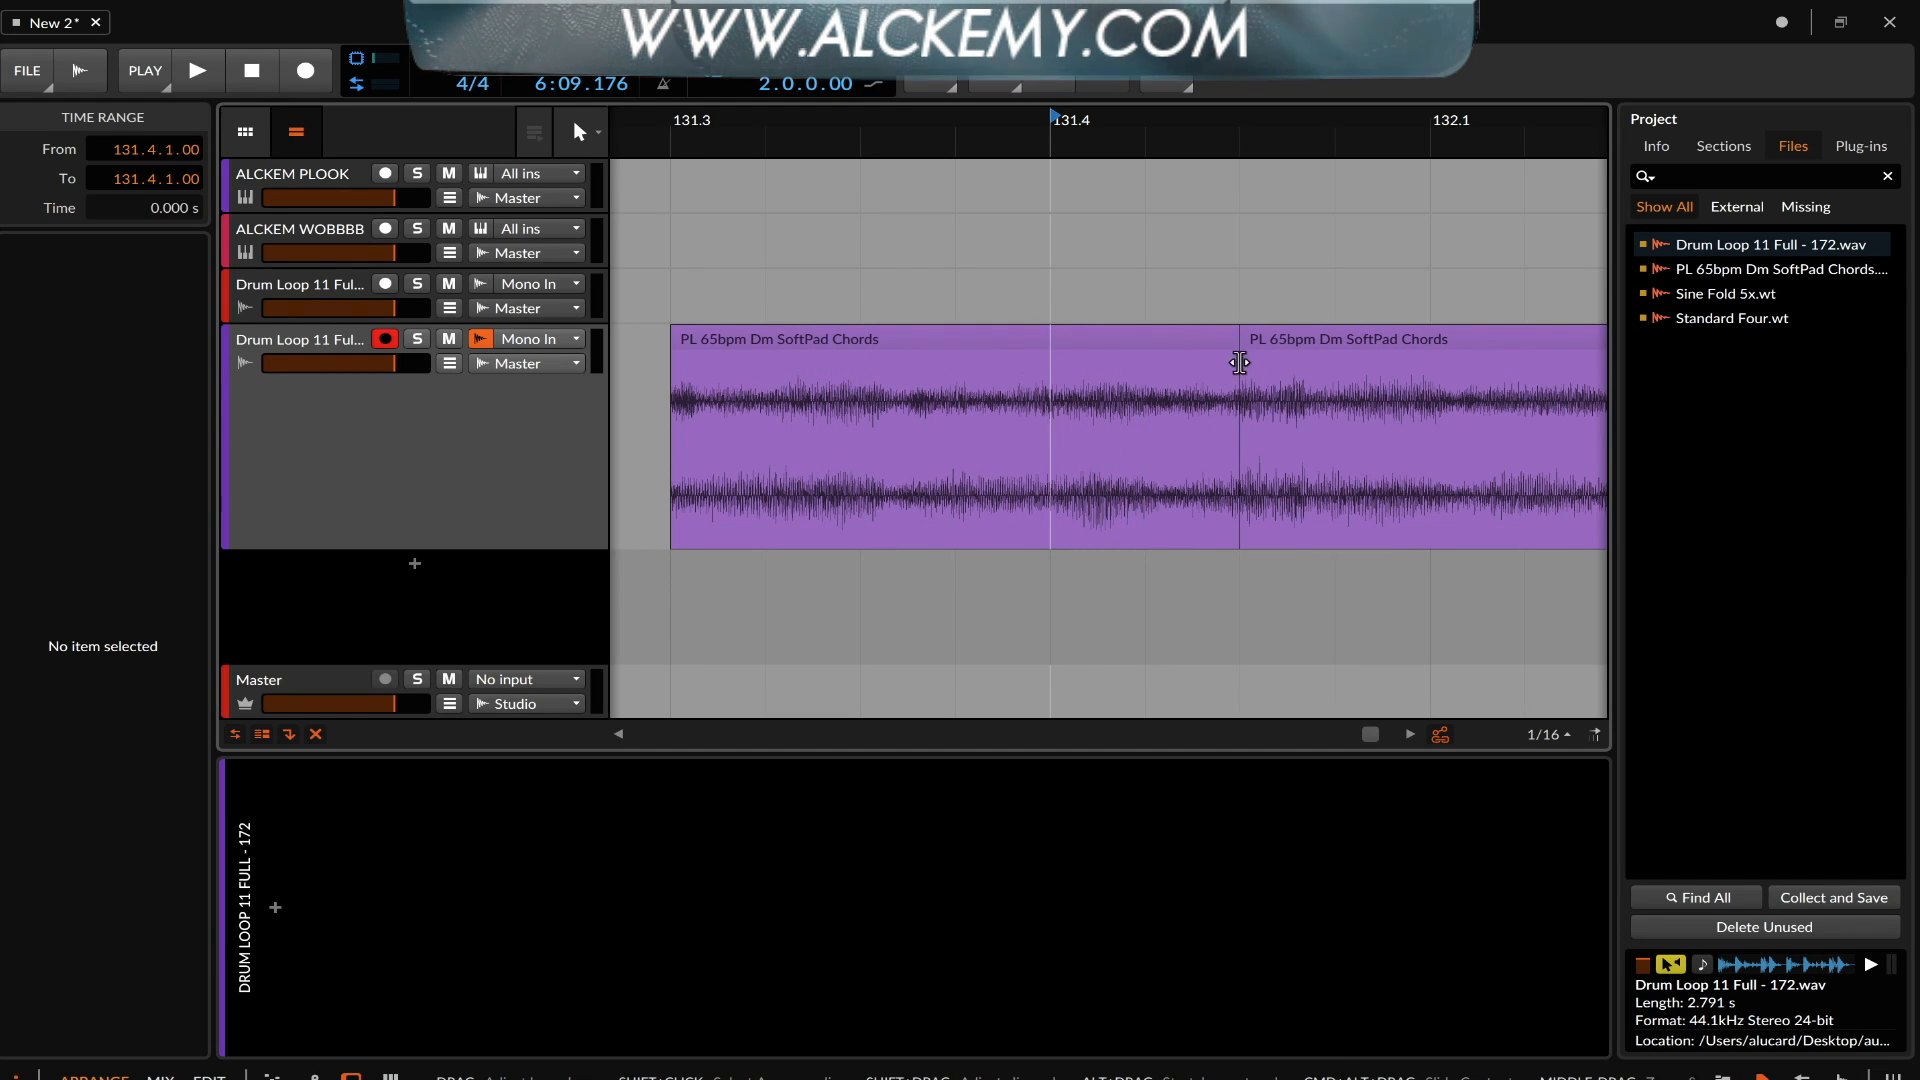
Create a short crossfade of 0.0.0.45 between the two SoftPad Chords clips and audition the transition
left_click_drag(1243, 357, 1283, 384)
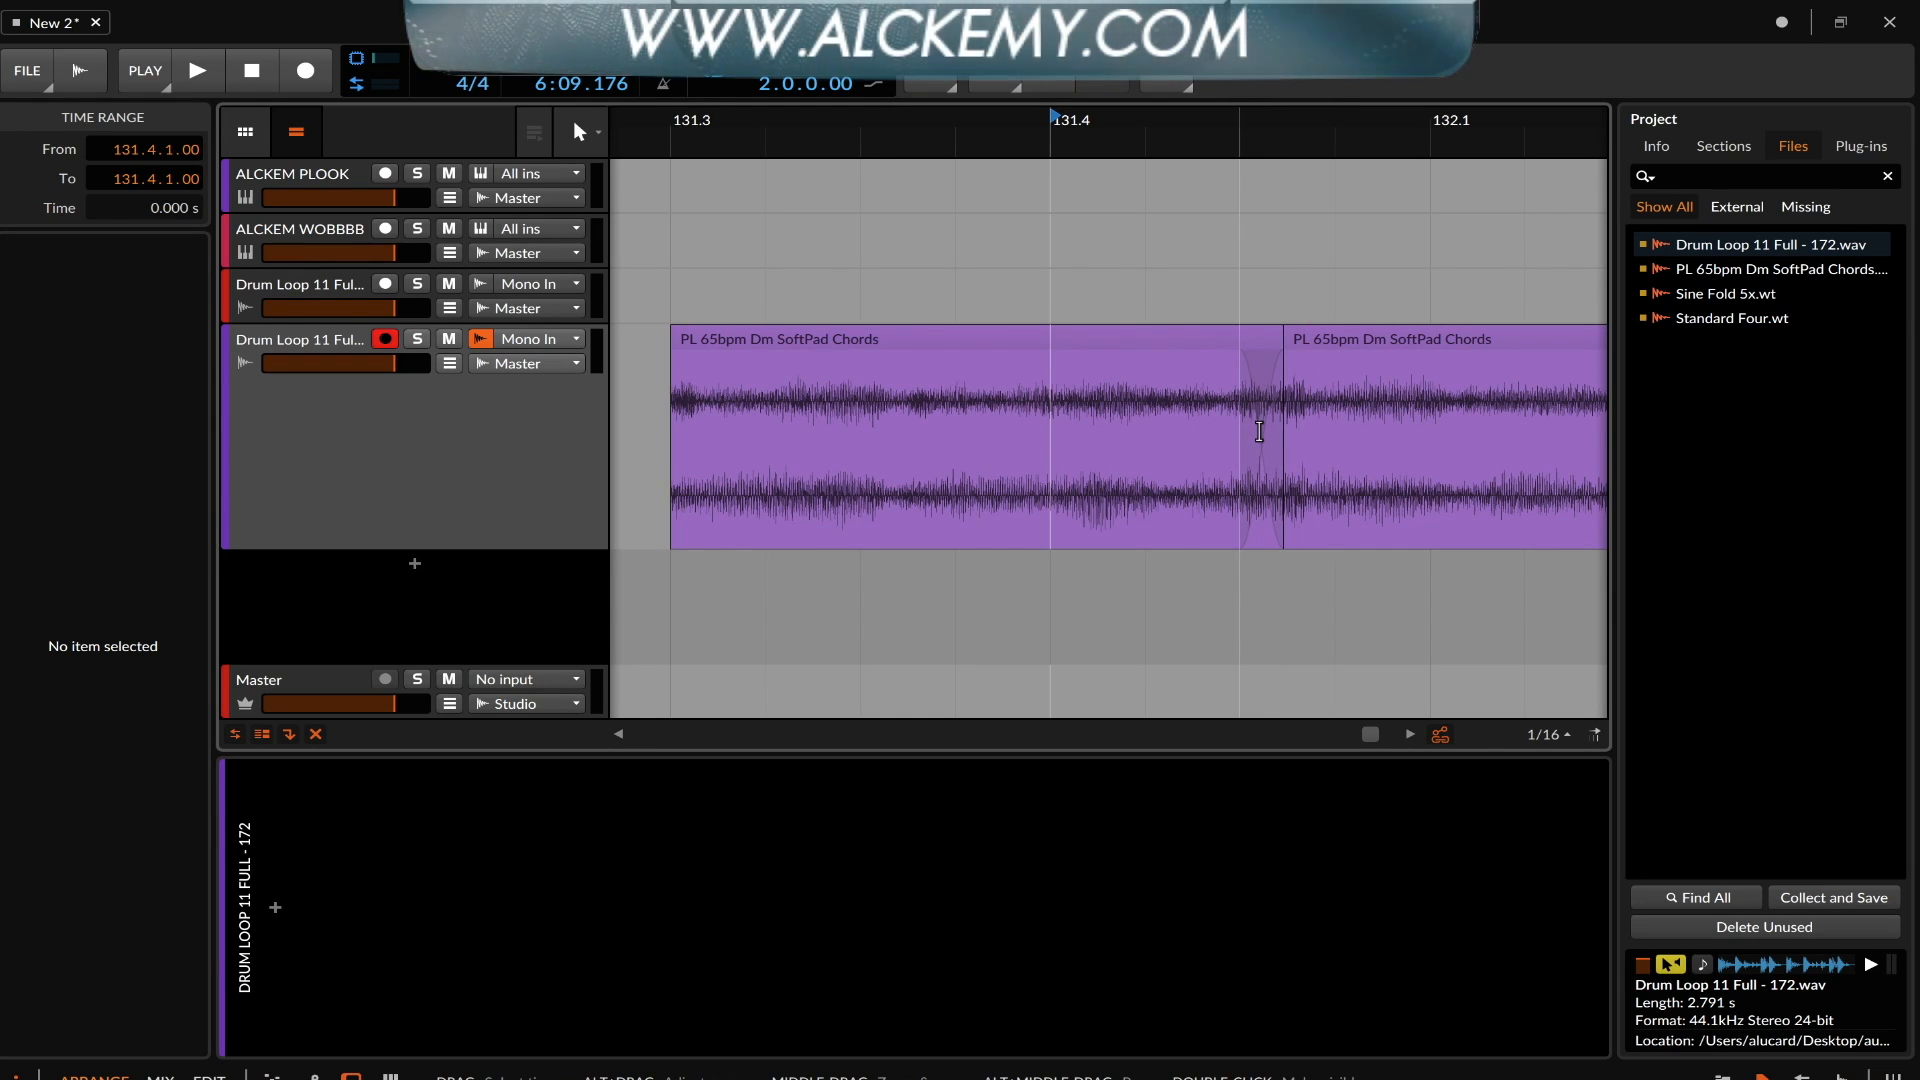
scroll(1258, 431, "down", 2)
scroll(1258, 430, "up", 3)
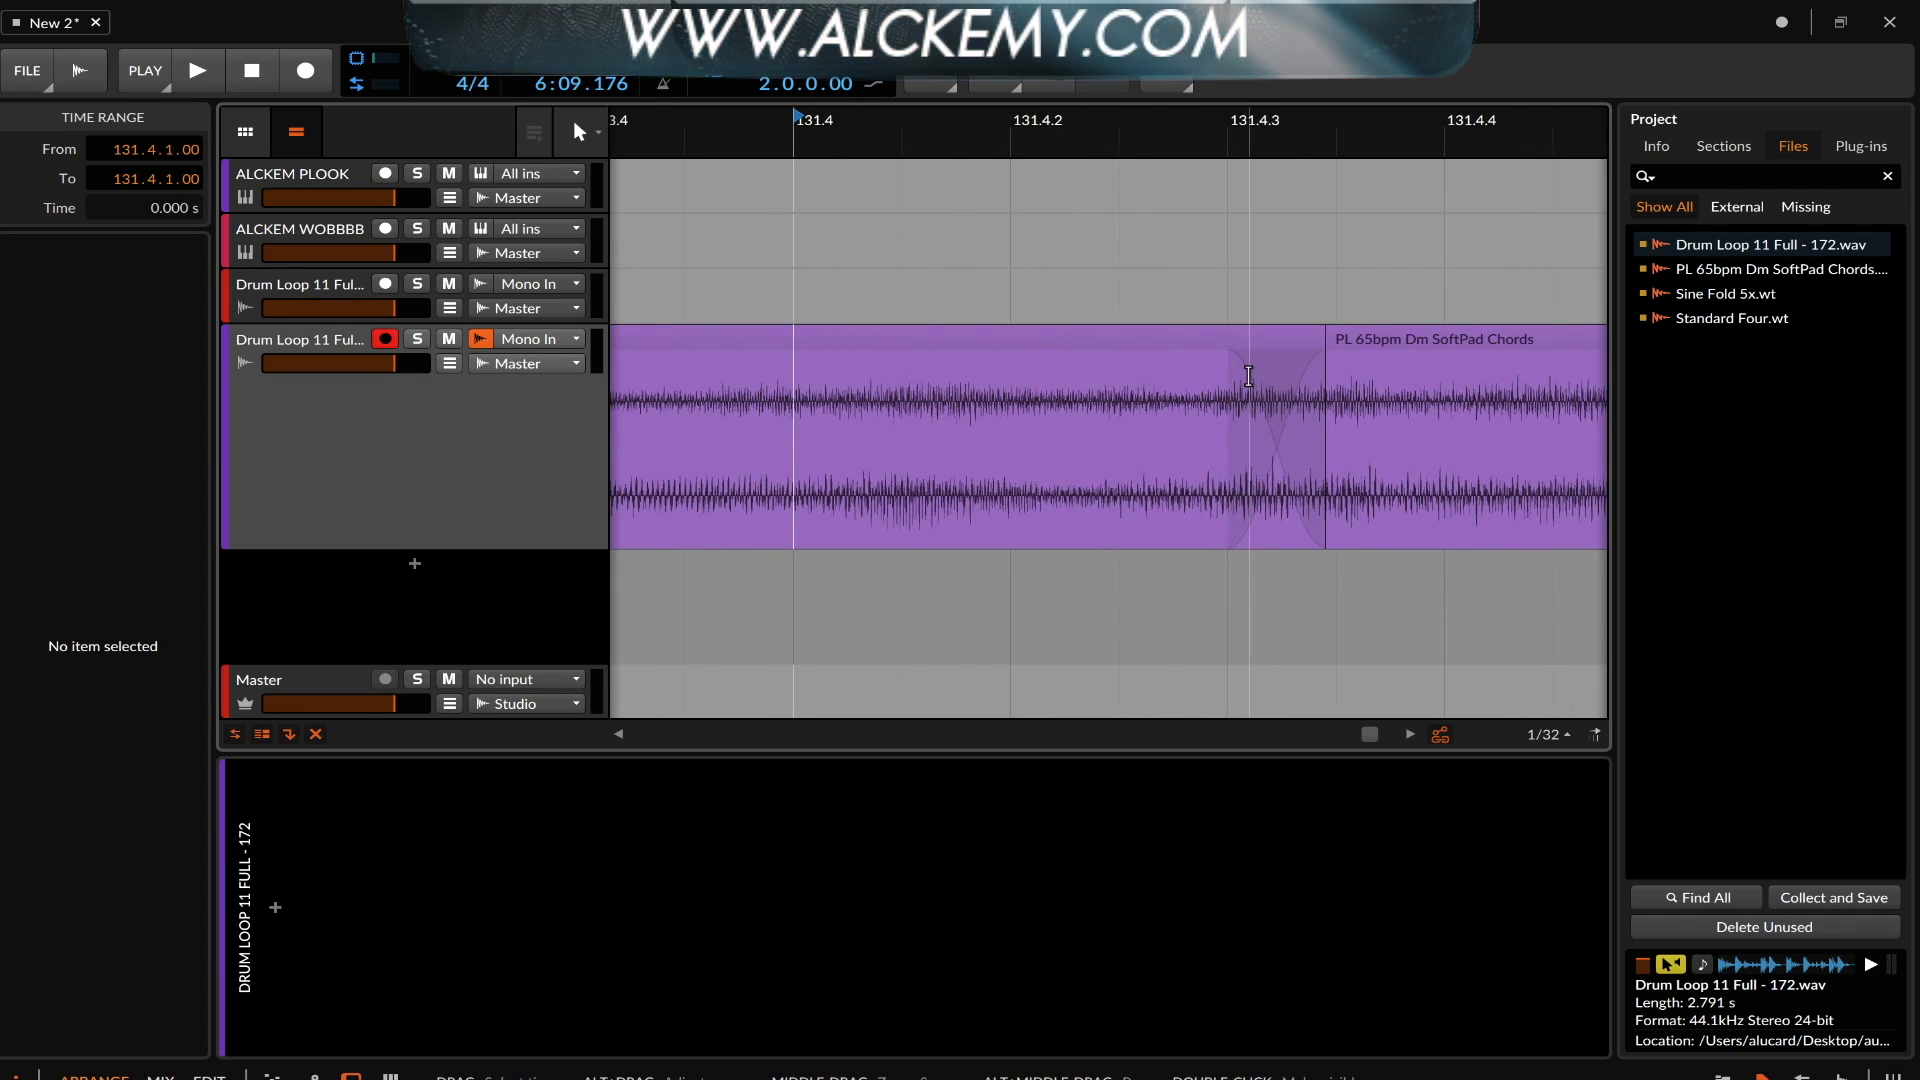
scroll(1248, 375, "down", 2)
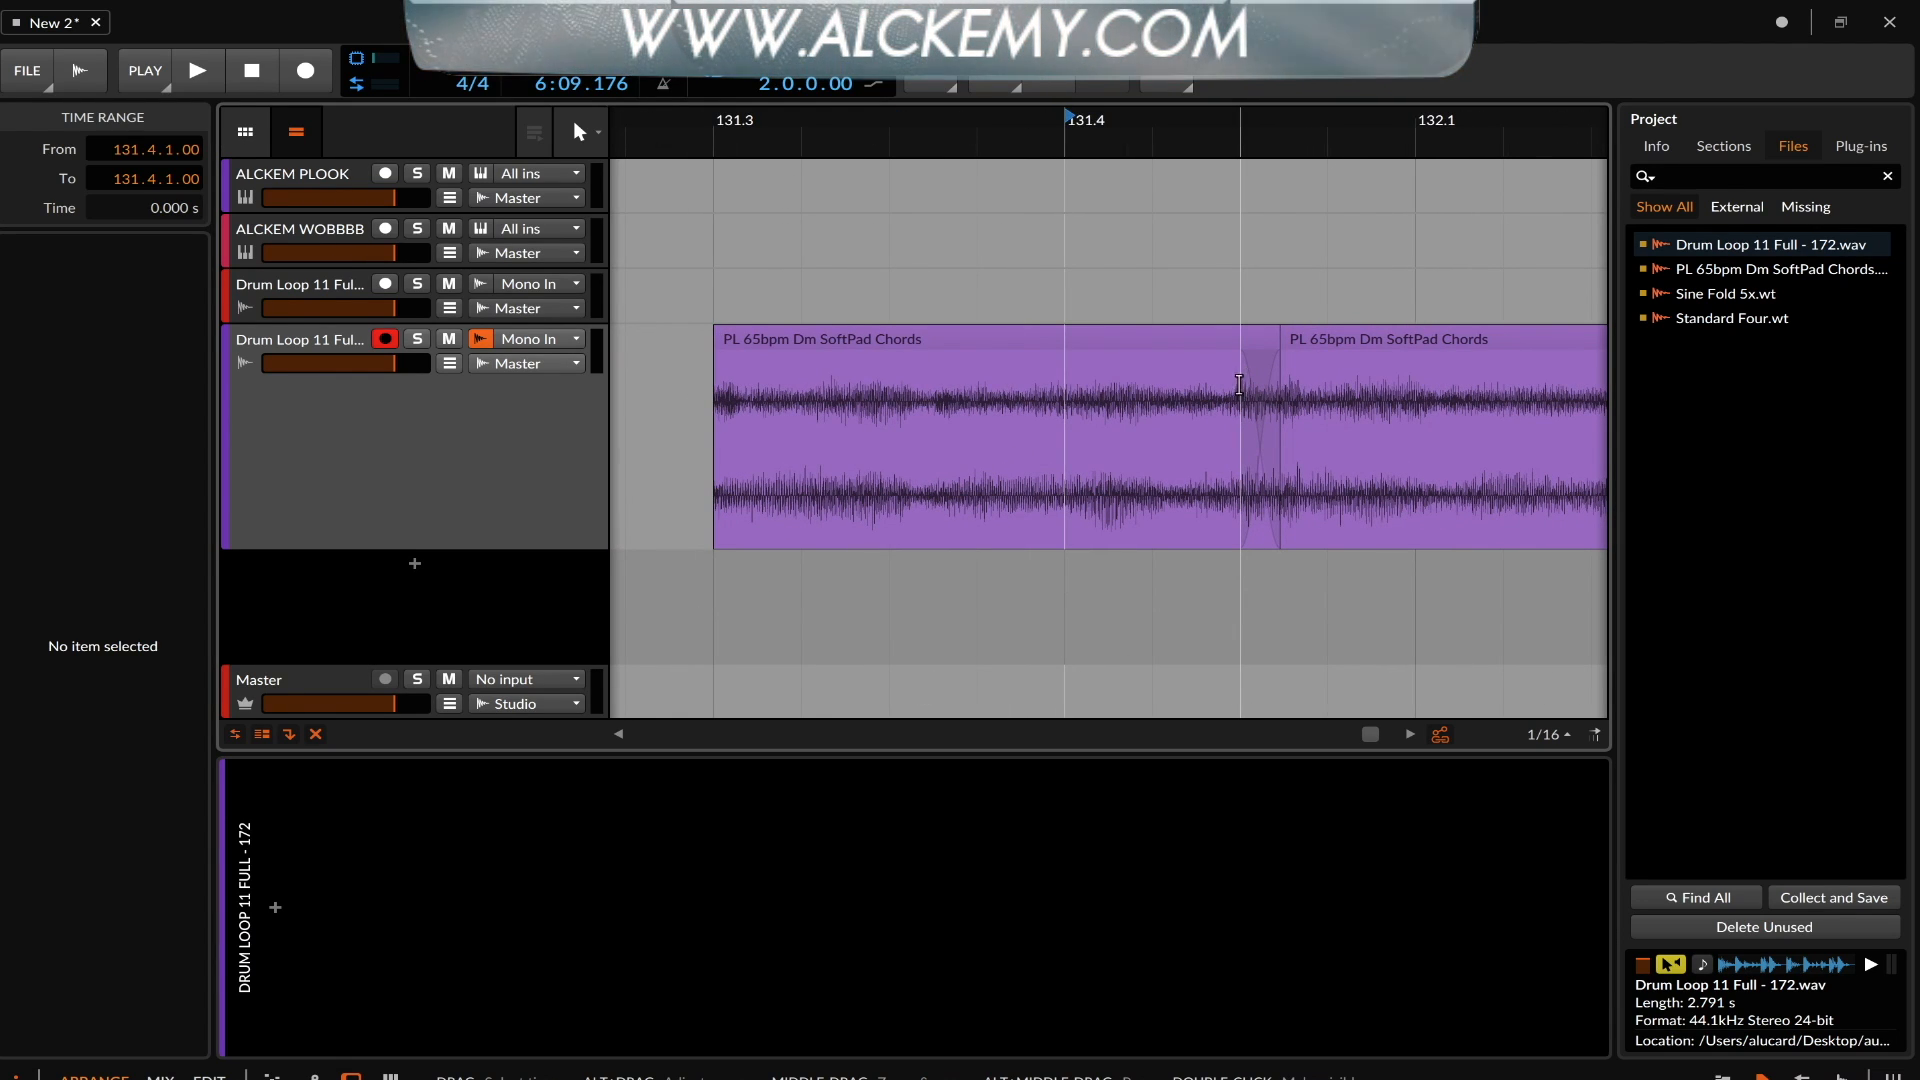
scroll(1178, 401, "up", 2)
key("space")
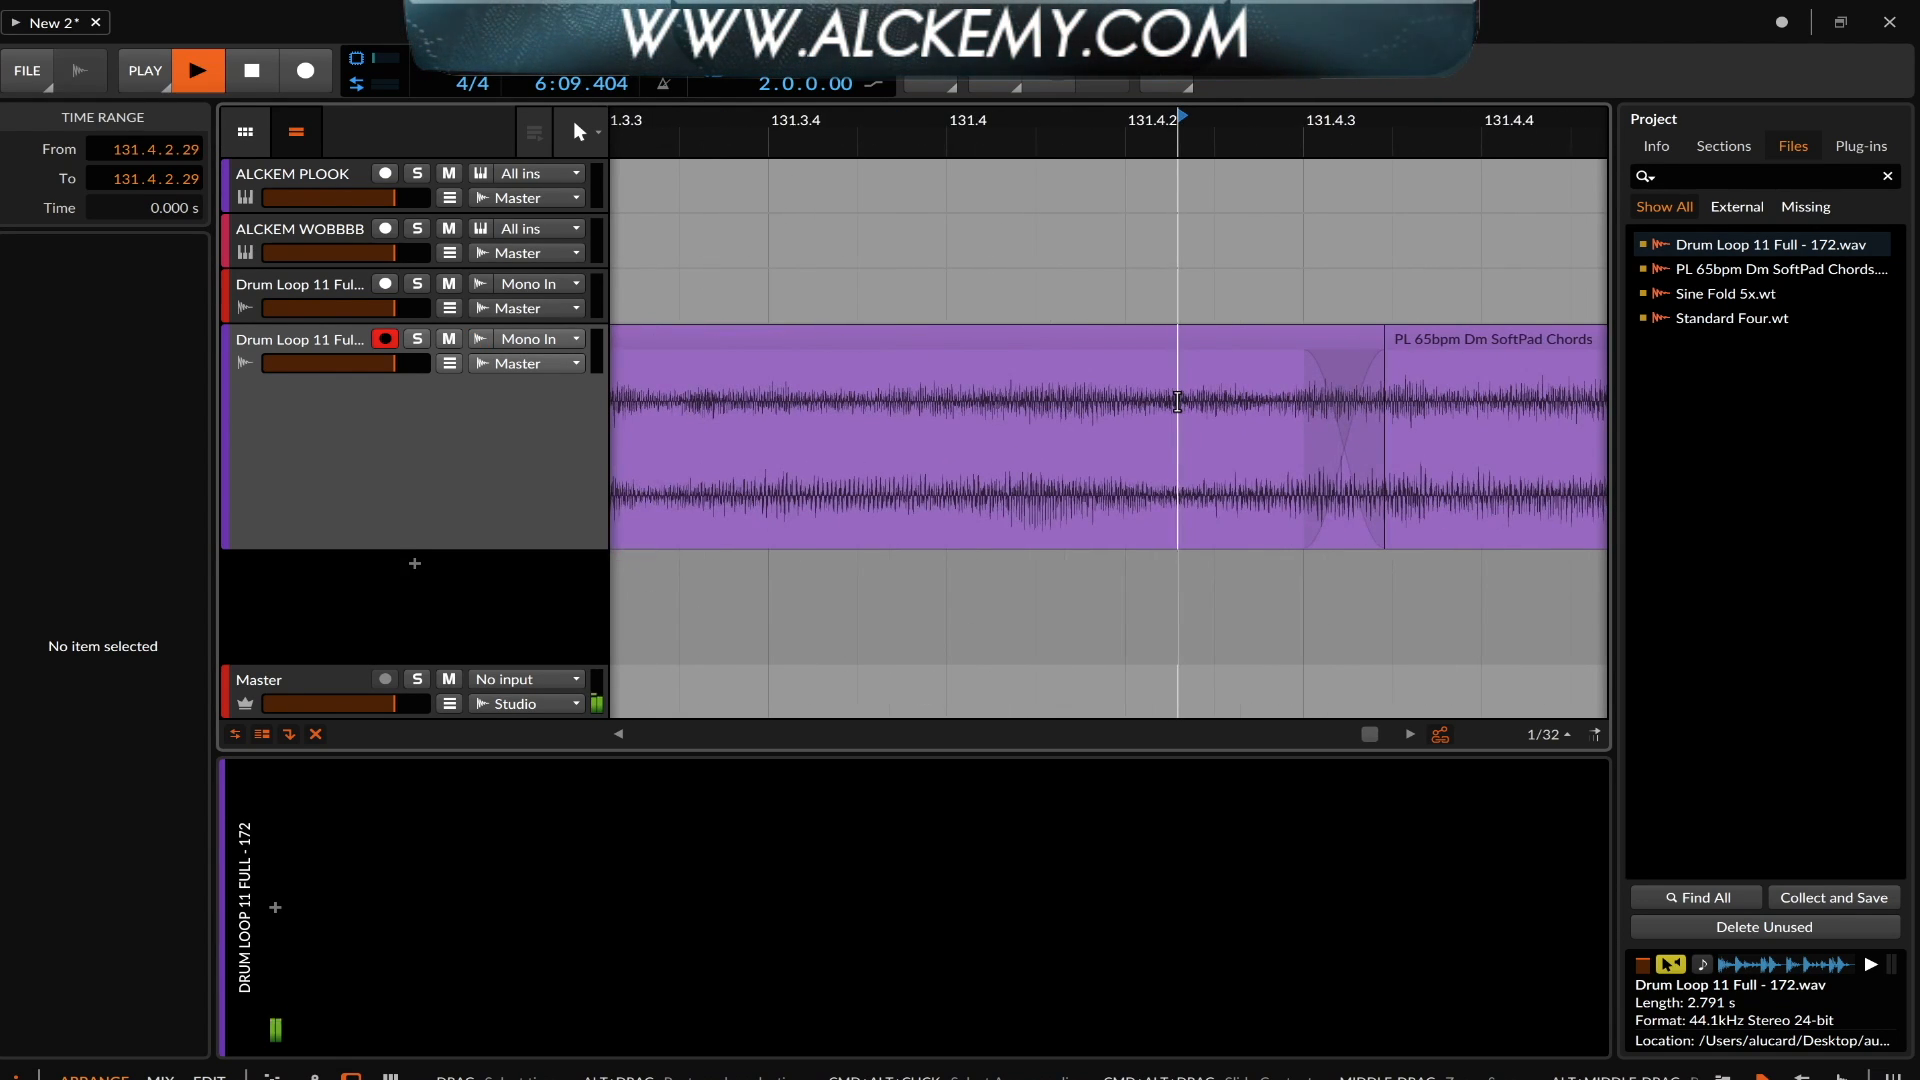
scroll(1177, 401, "down", 3)
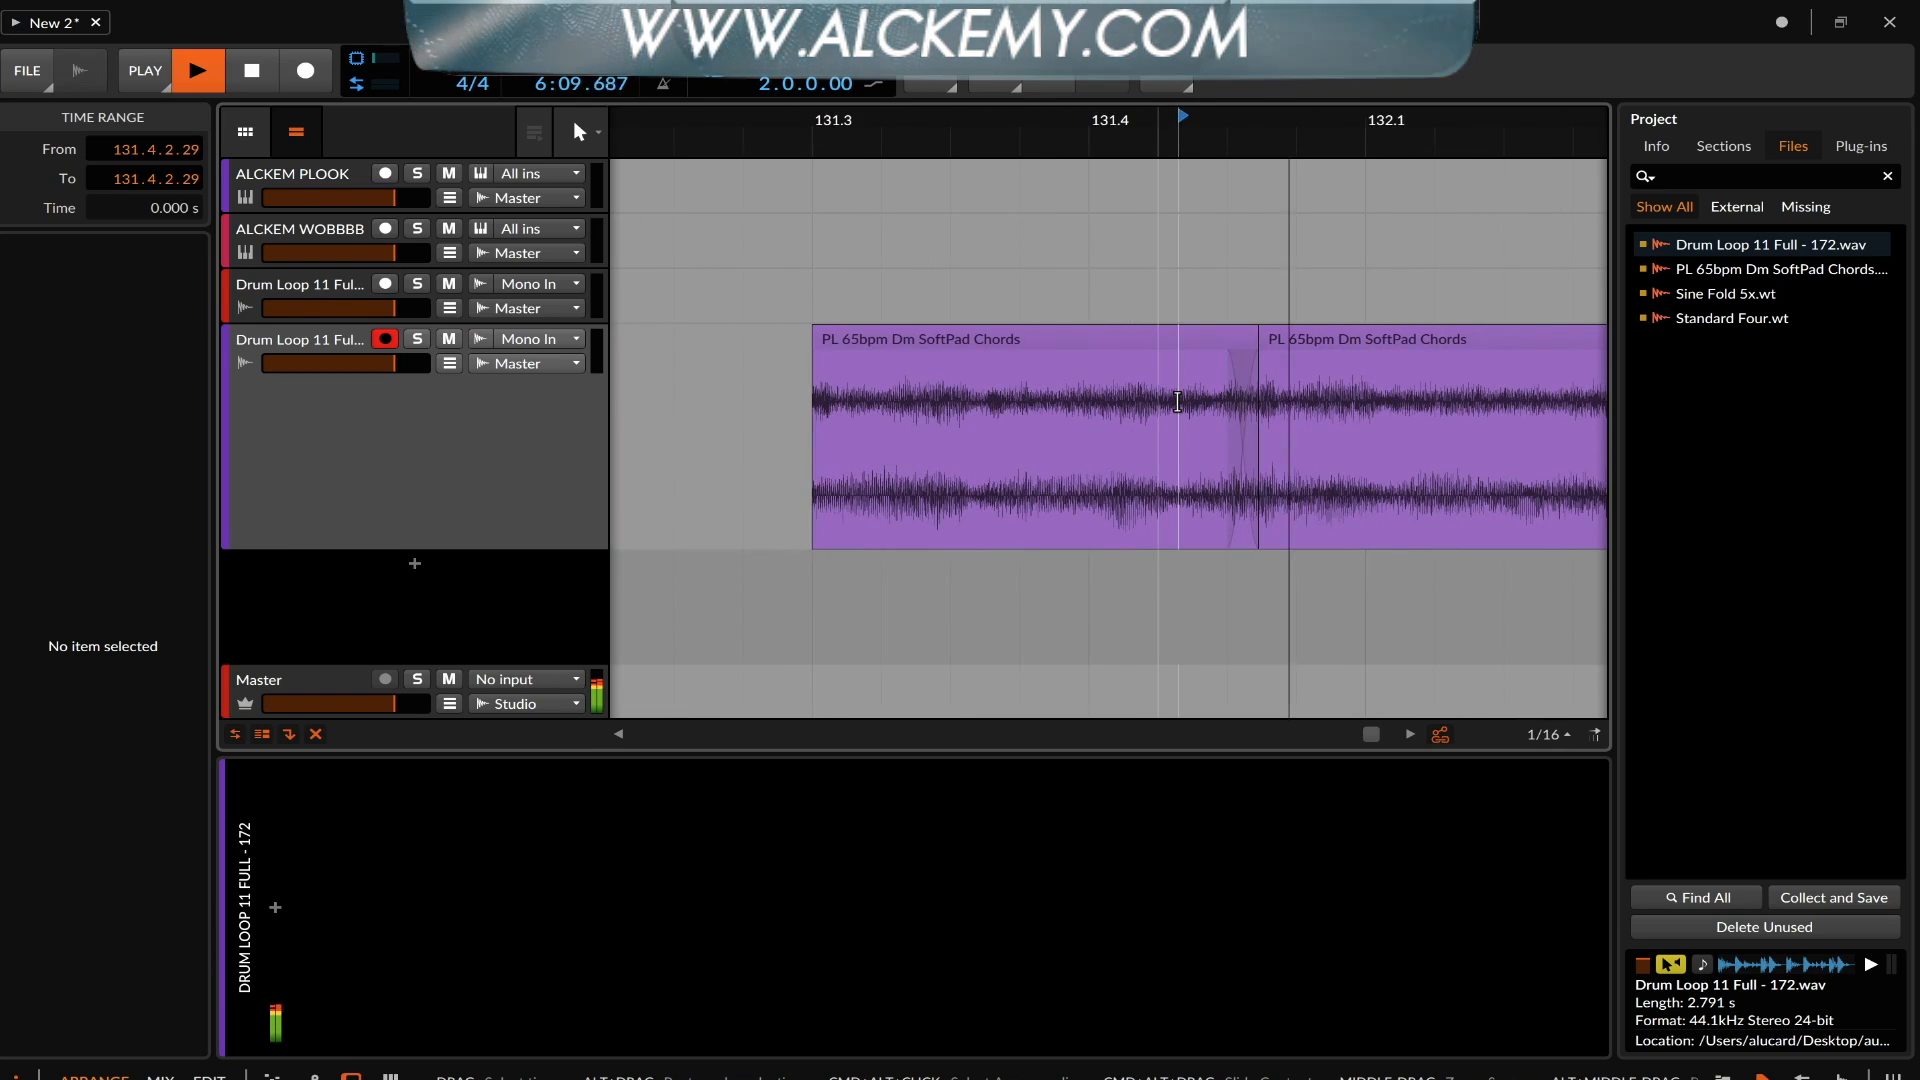
left_click(1167, 371)
key("space")
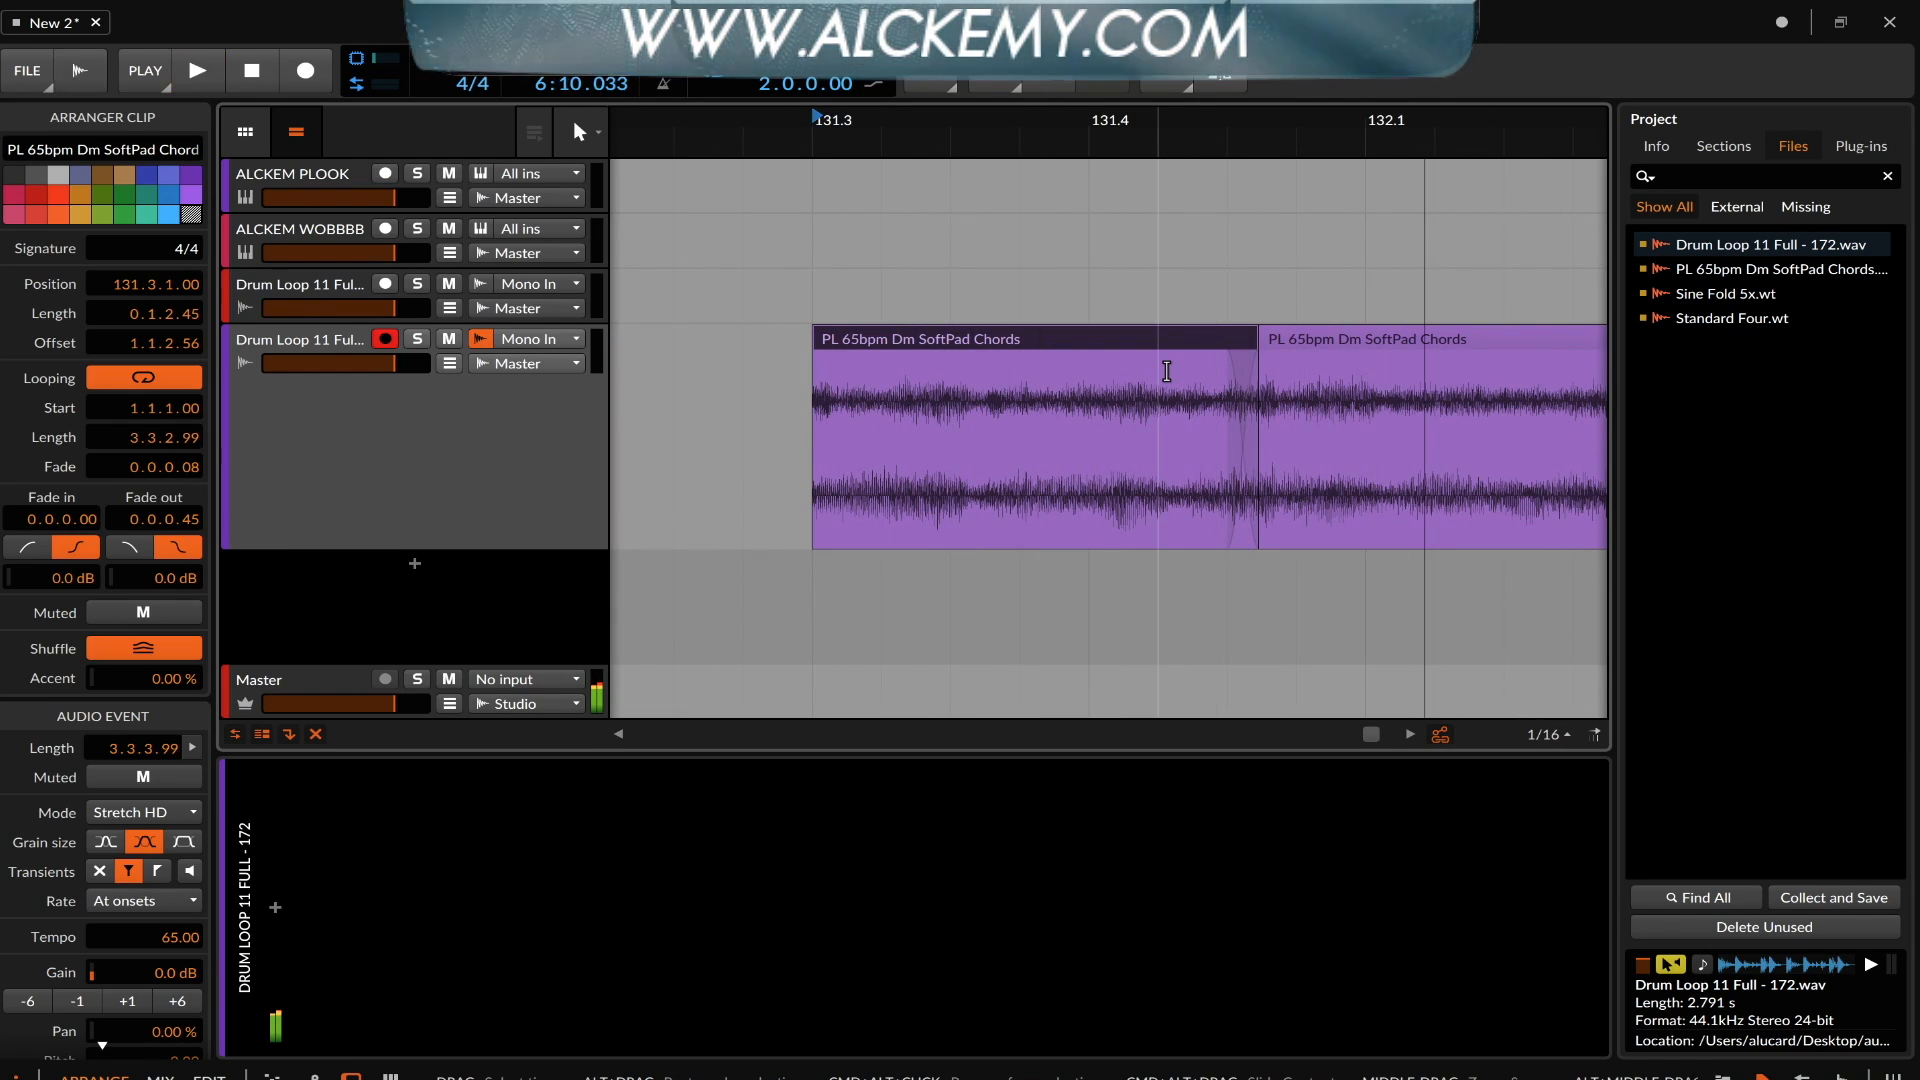
Lengthen the crossfade between the two SoftPad Chords clips to 0.0.1.41 and play it back
scroll(1150, 370, "up", 2)
left_click_drag(1150, 360, 960, 358)
key("space")
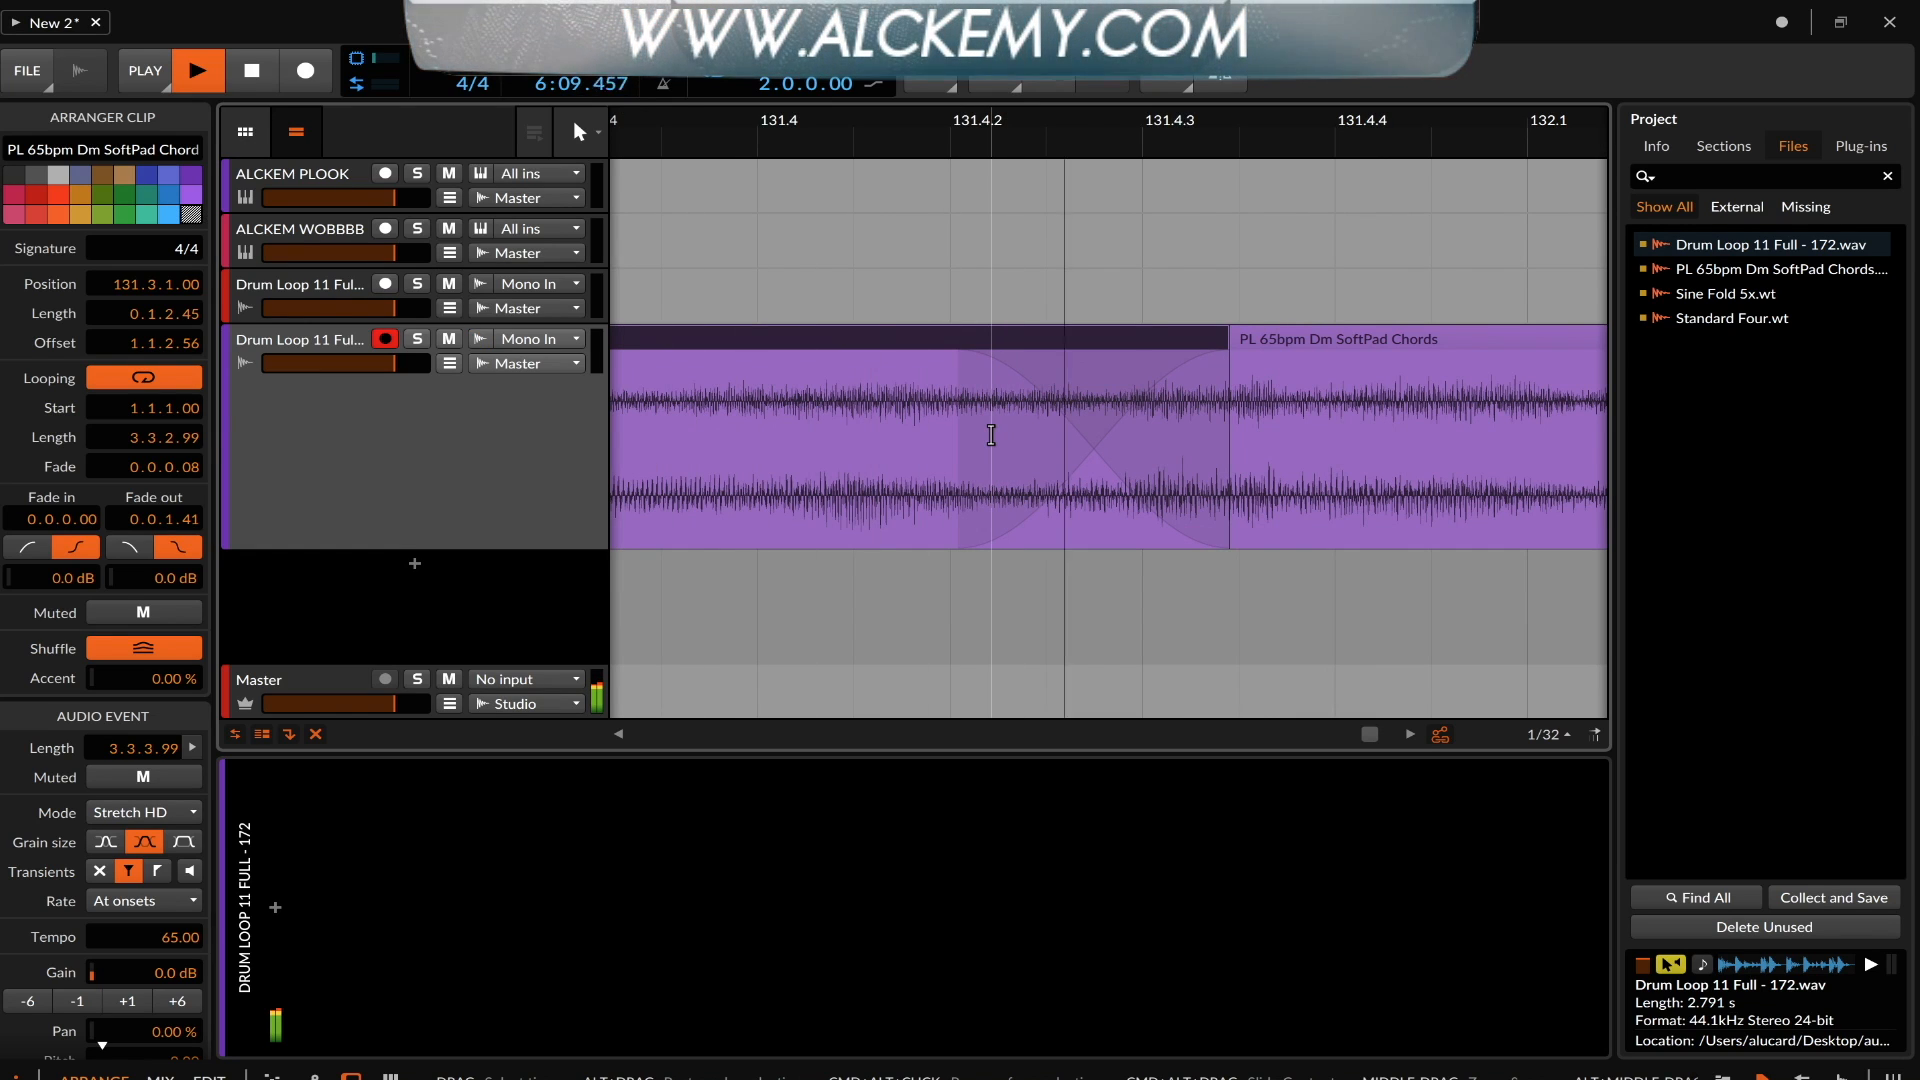
scroll(990, 435, "down", 3)
key("space")
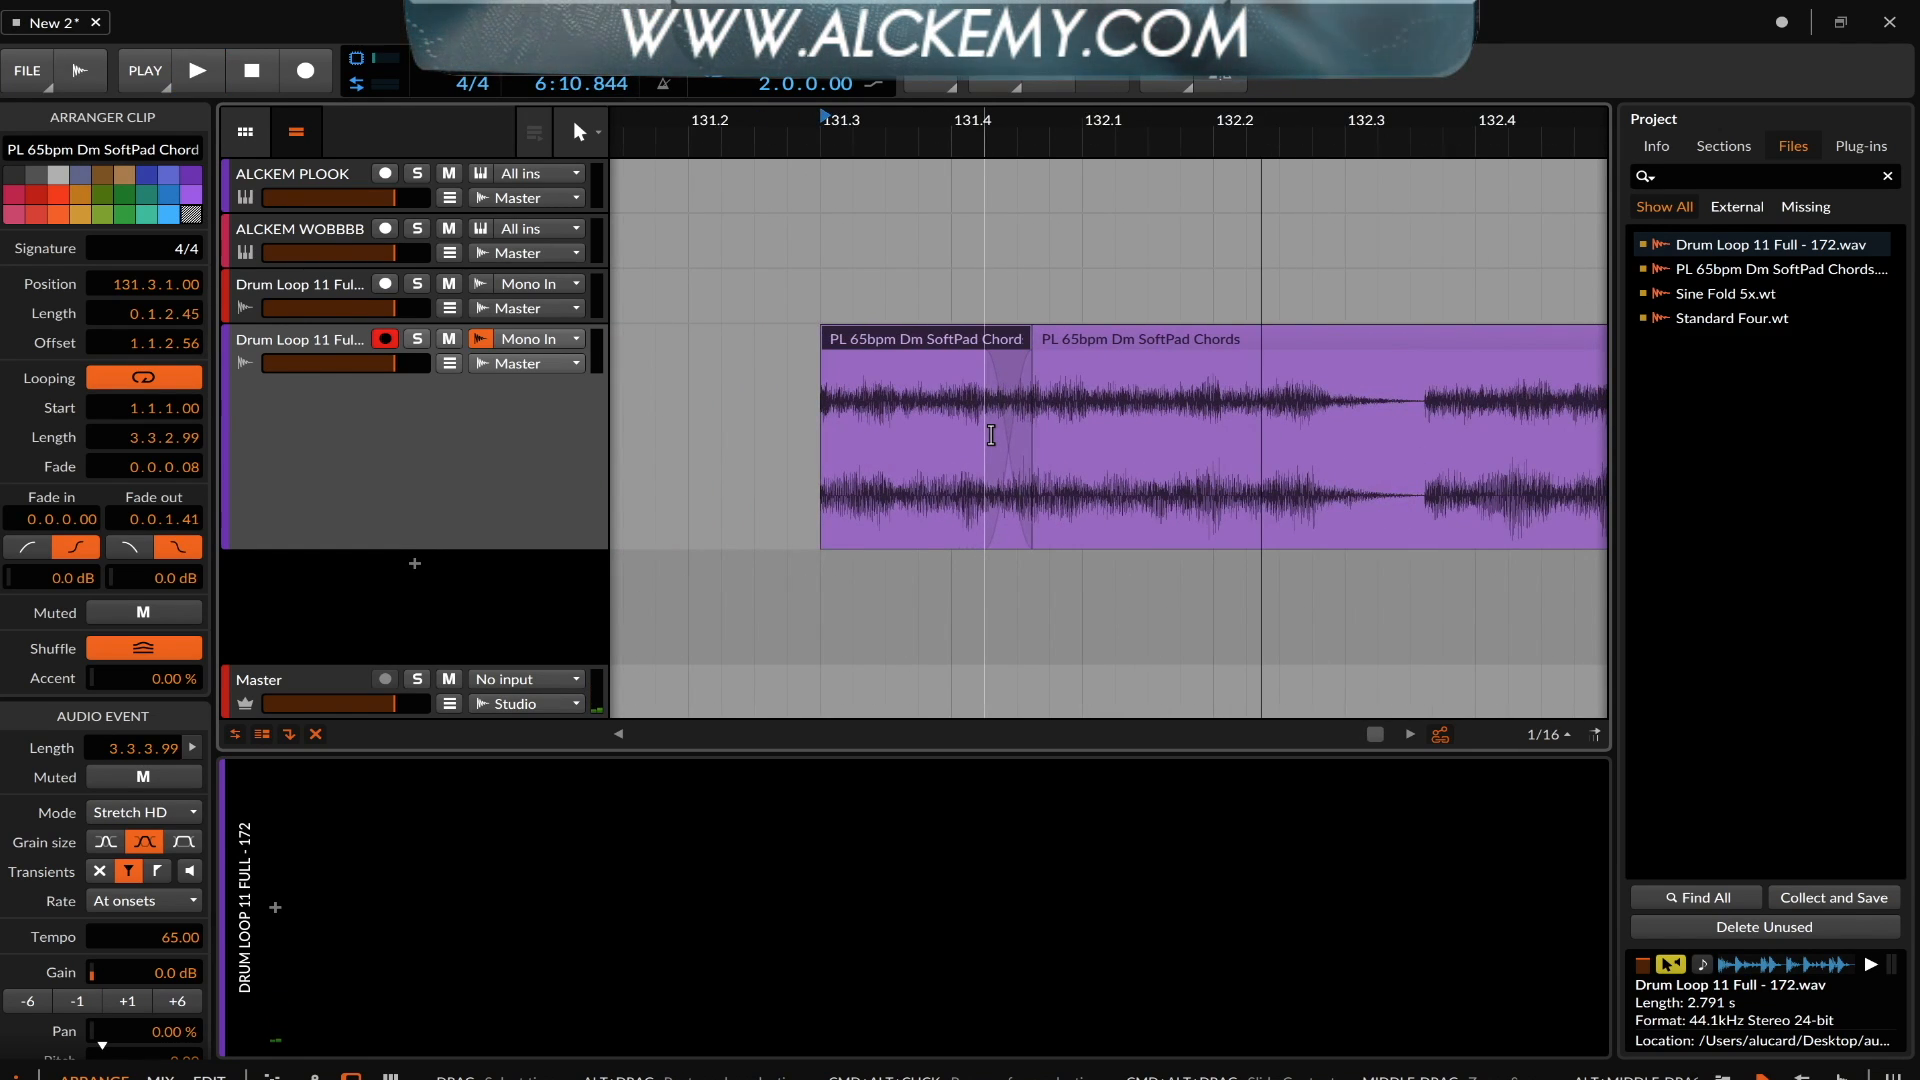
Shrink the track holding the SoftPad Chords clips to its minimum height and try a medium height
scroll(1016, 432, "down", 3)
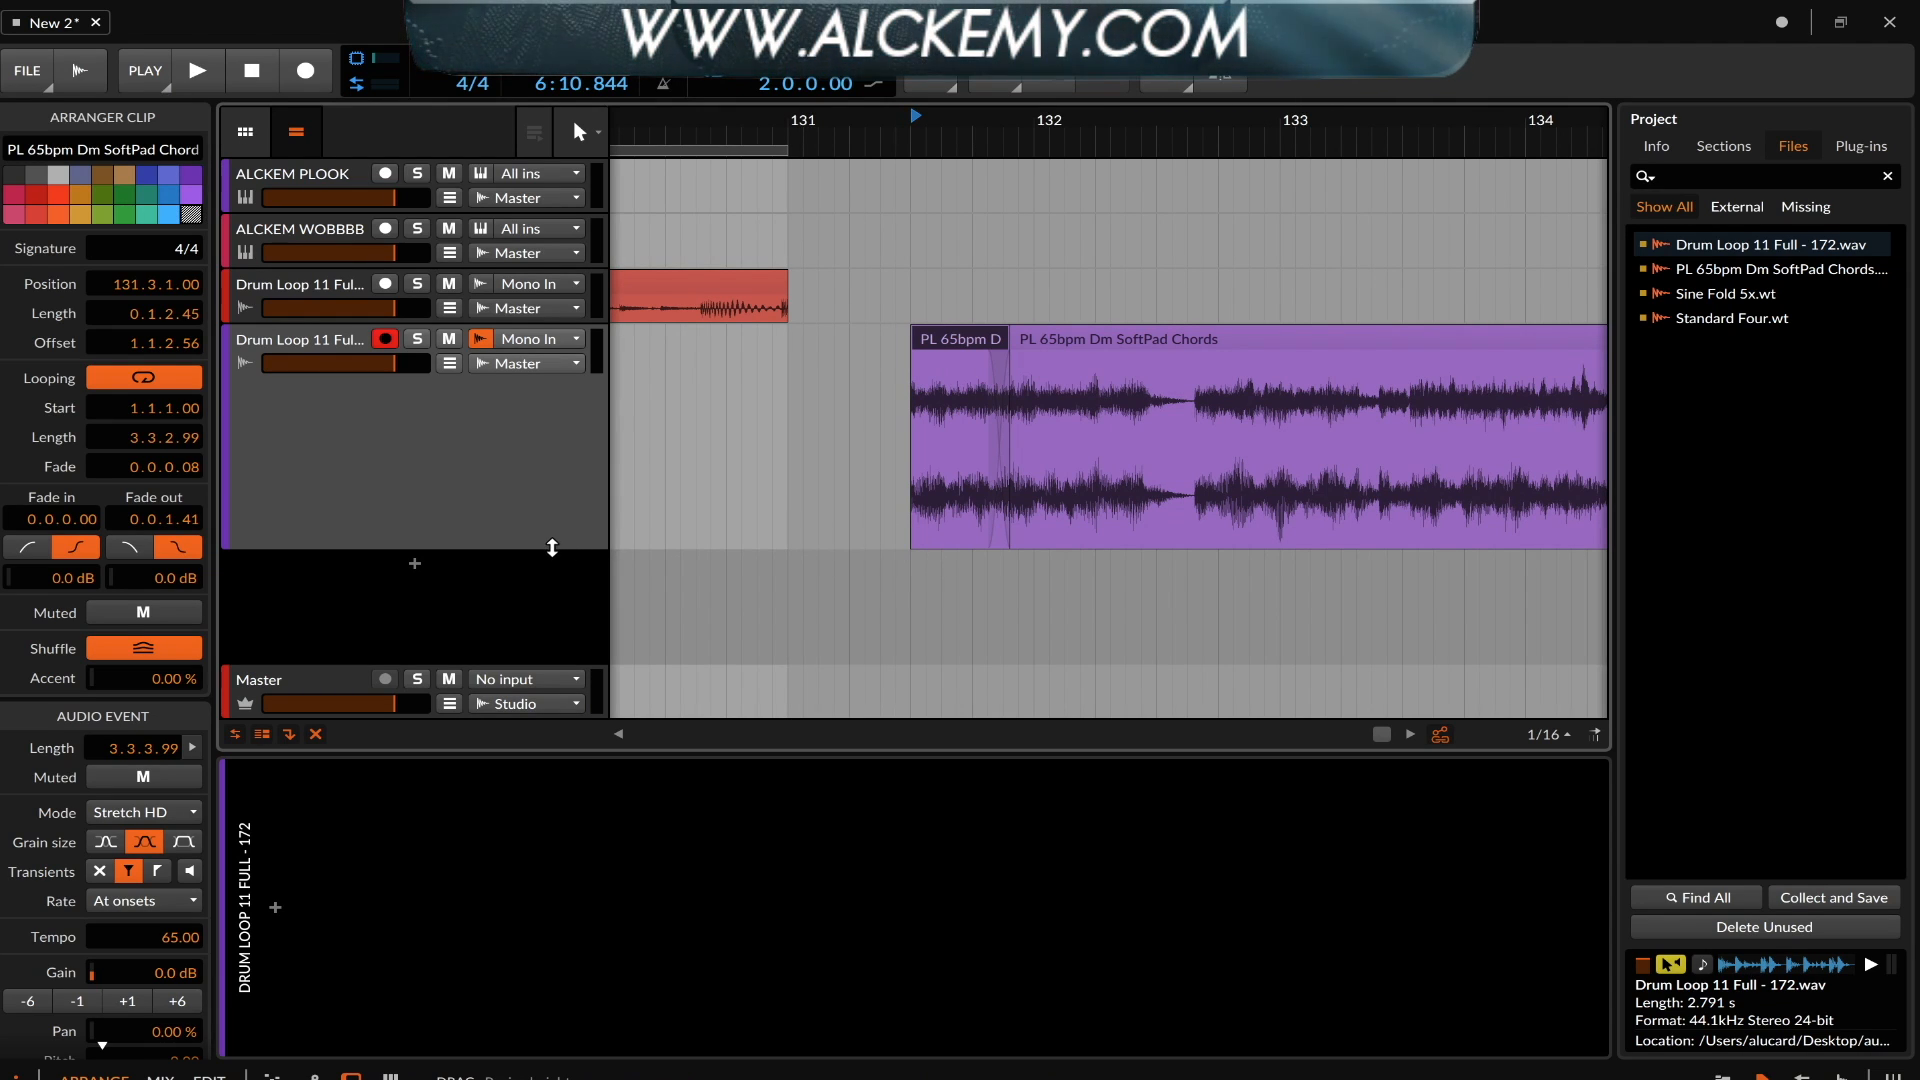
left_click_drag(552, 548, 544, 379)
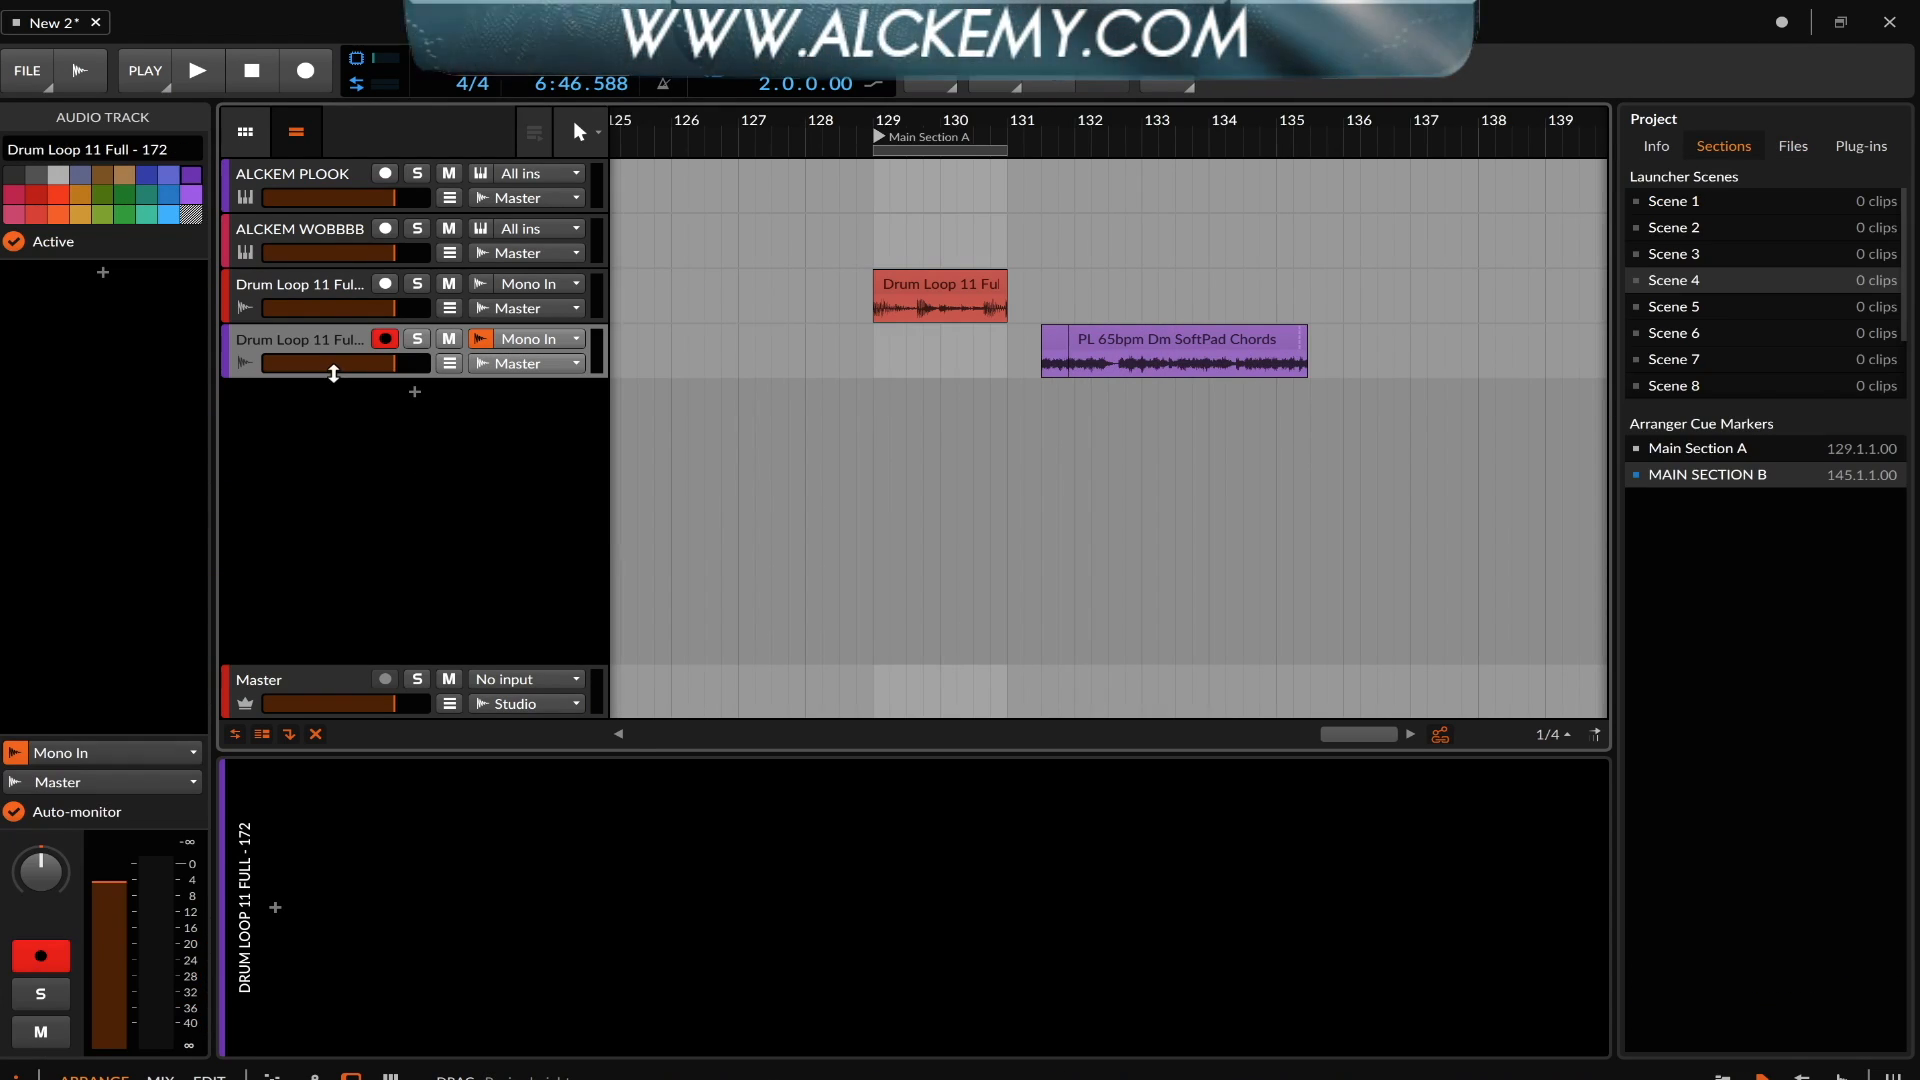
left_click_drag(330, 377, 336, 445)
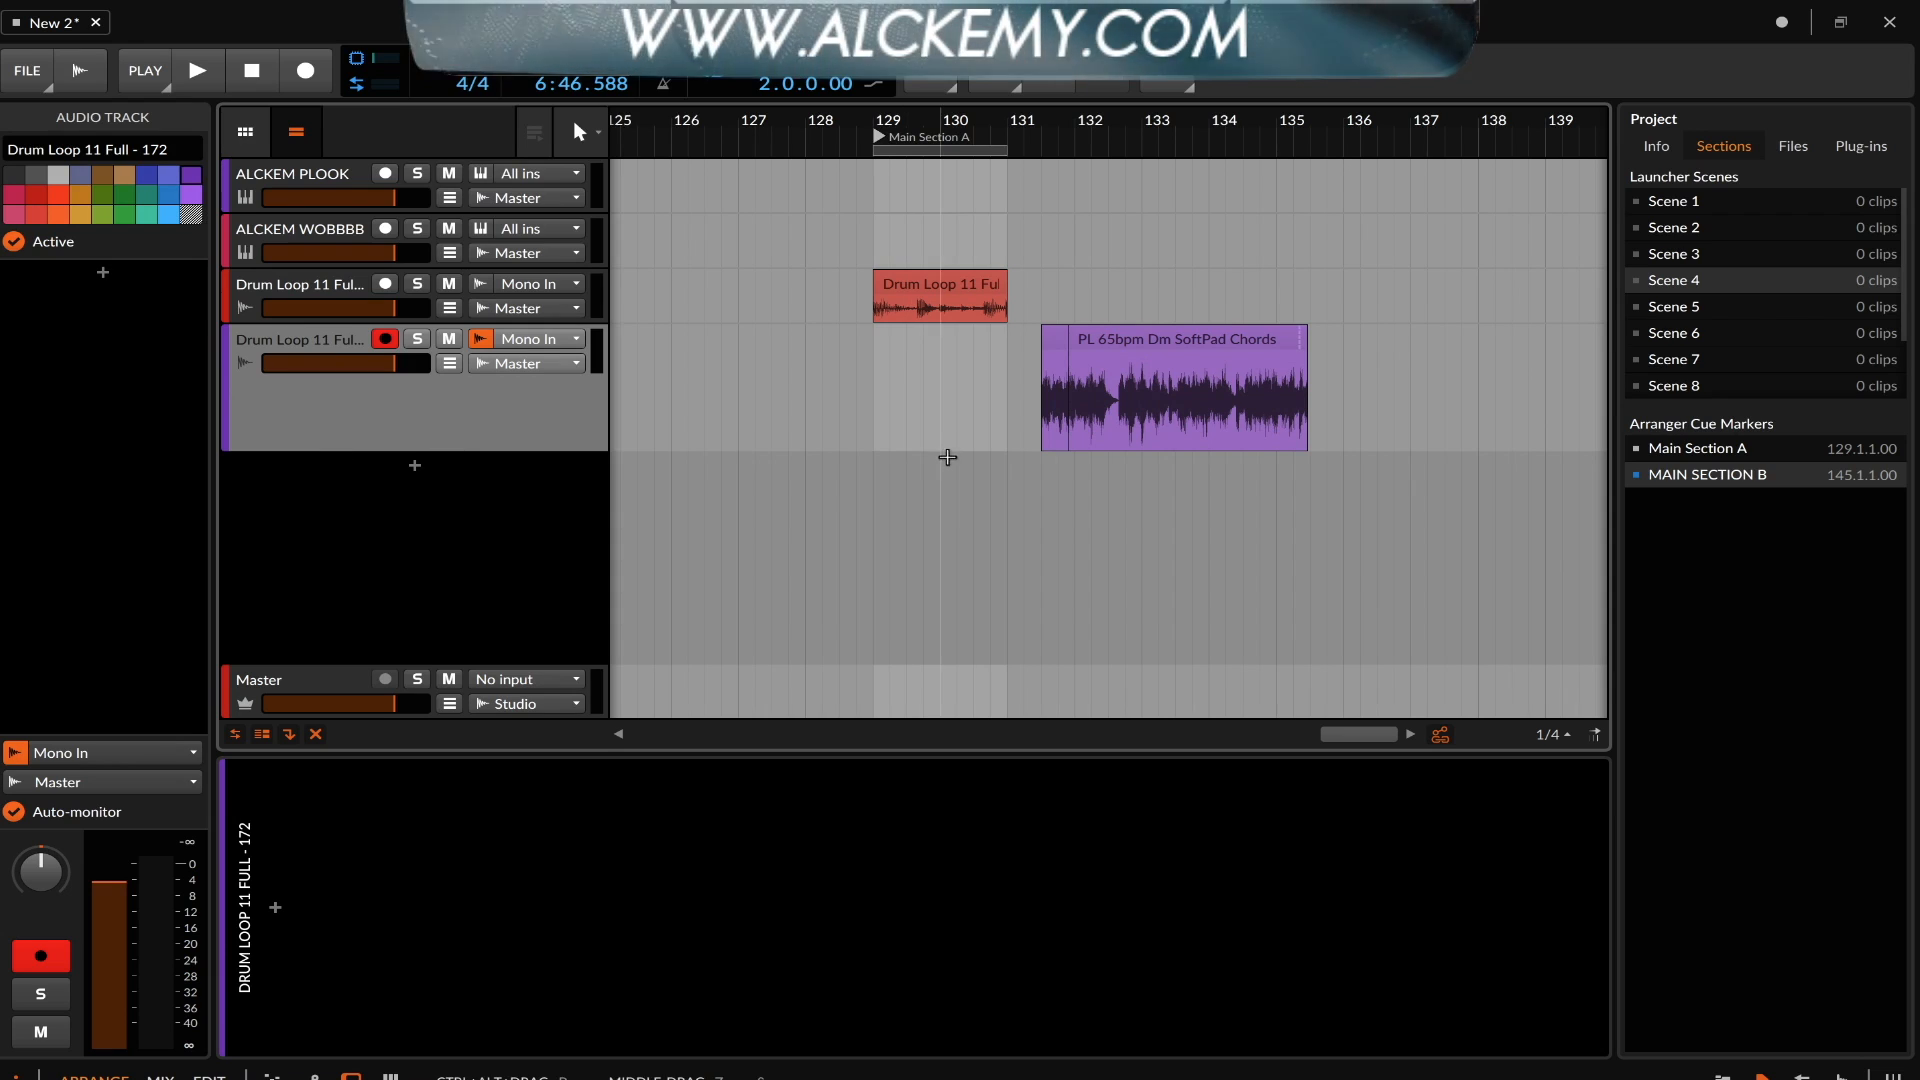
scroll(1089, 366, "up", 5)
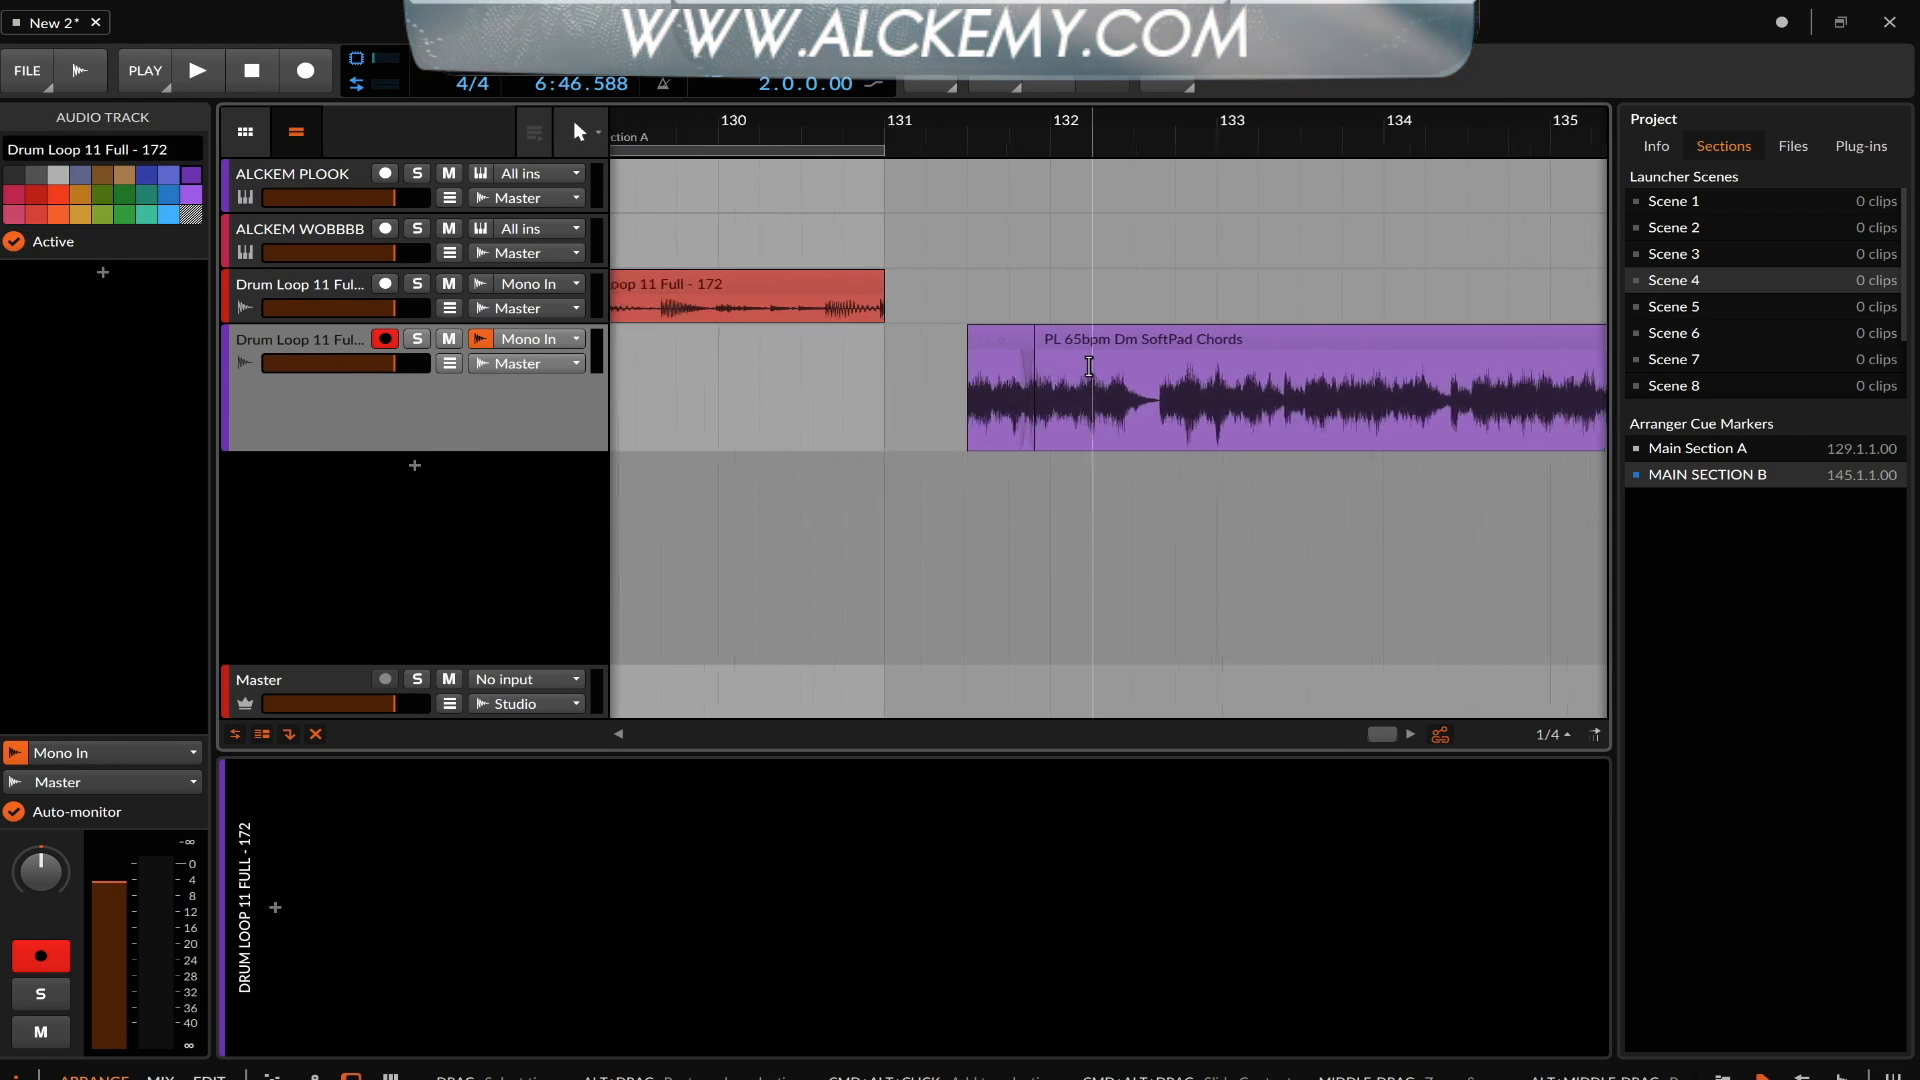
mouse_move(1090, 350)
left_mouse_down()
mouse_move(1097, 394)
mouse_move(1097, 189)
mouse_move(1114, 463)
mouse_move(1089, 390)
mouse_move(1100, 405)
mouse_move(1119, 334)
mouse_move(1093, 257)
mouse_move(1109, 335)
left_mouse_up()
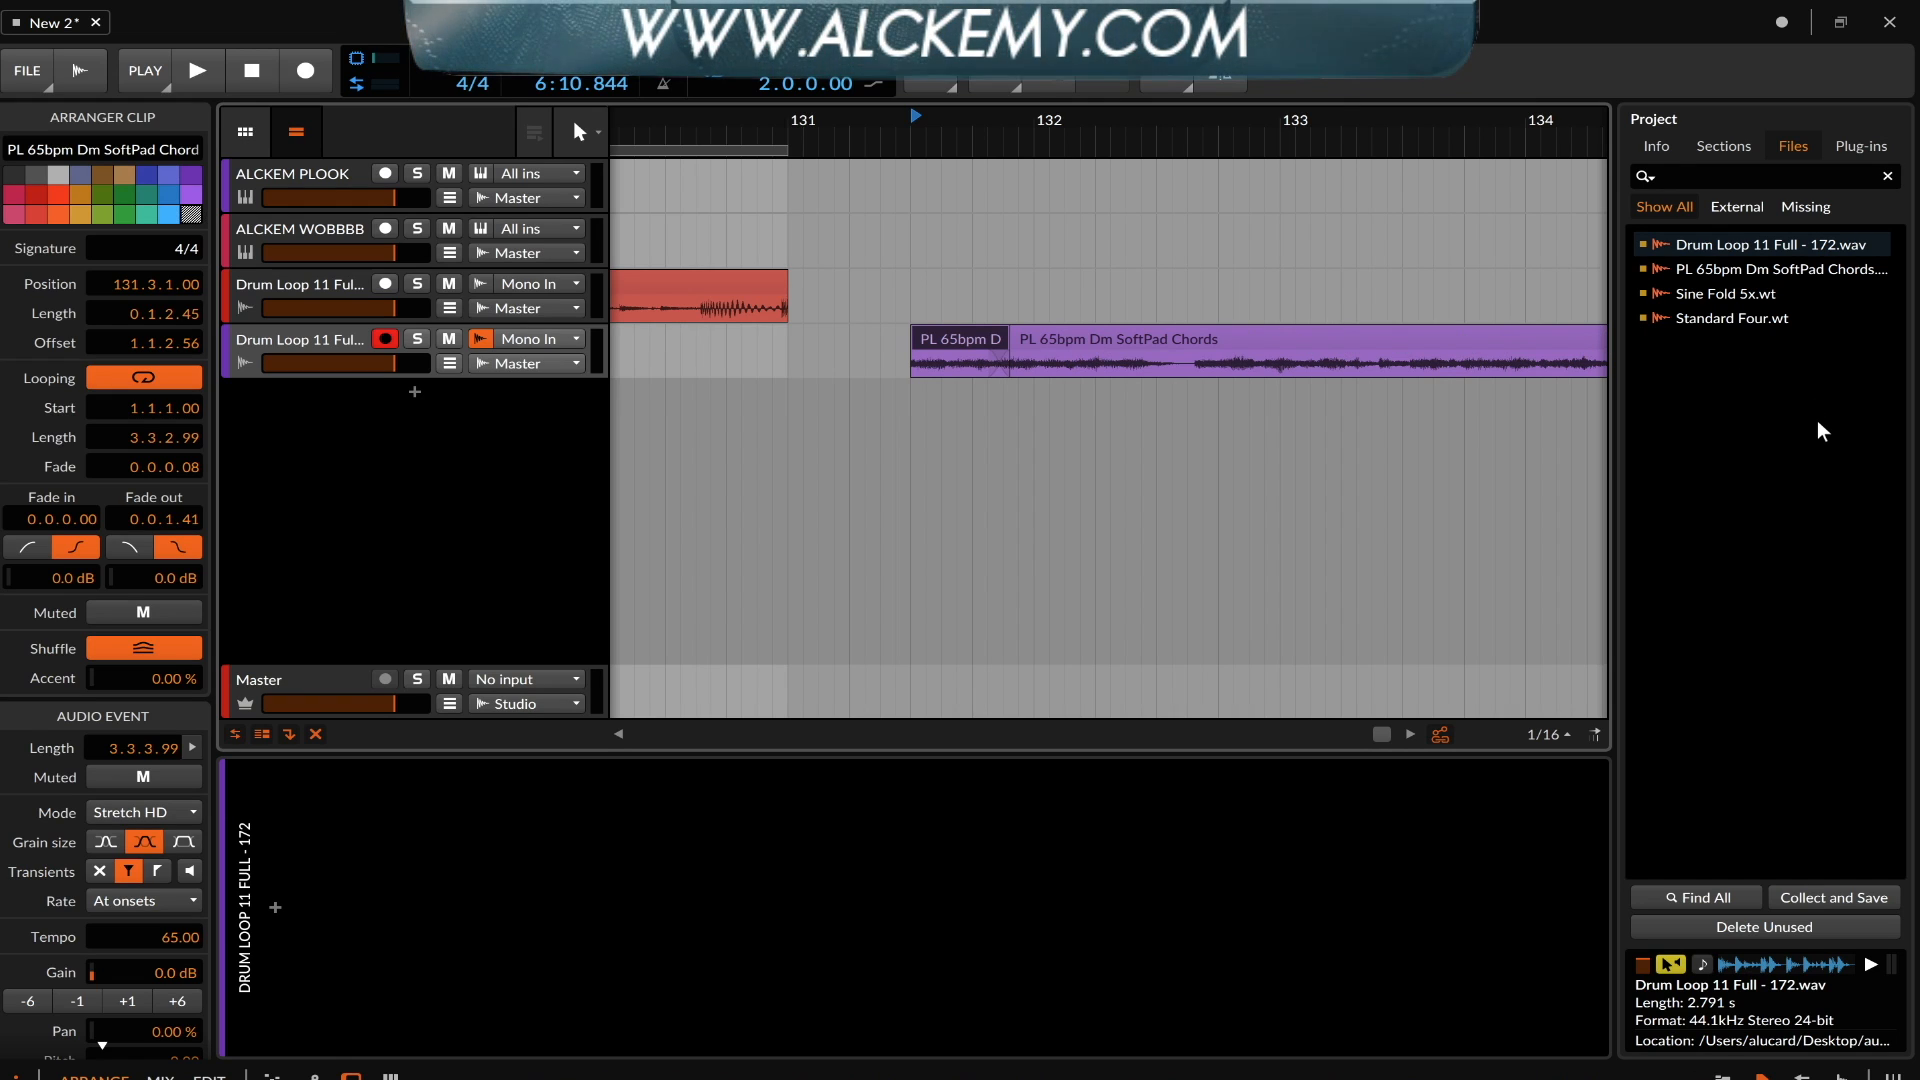
Show the project's sections list and jump to the Main Section A cue marker
mouse_move(1844, 284)
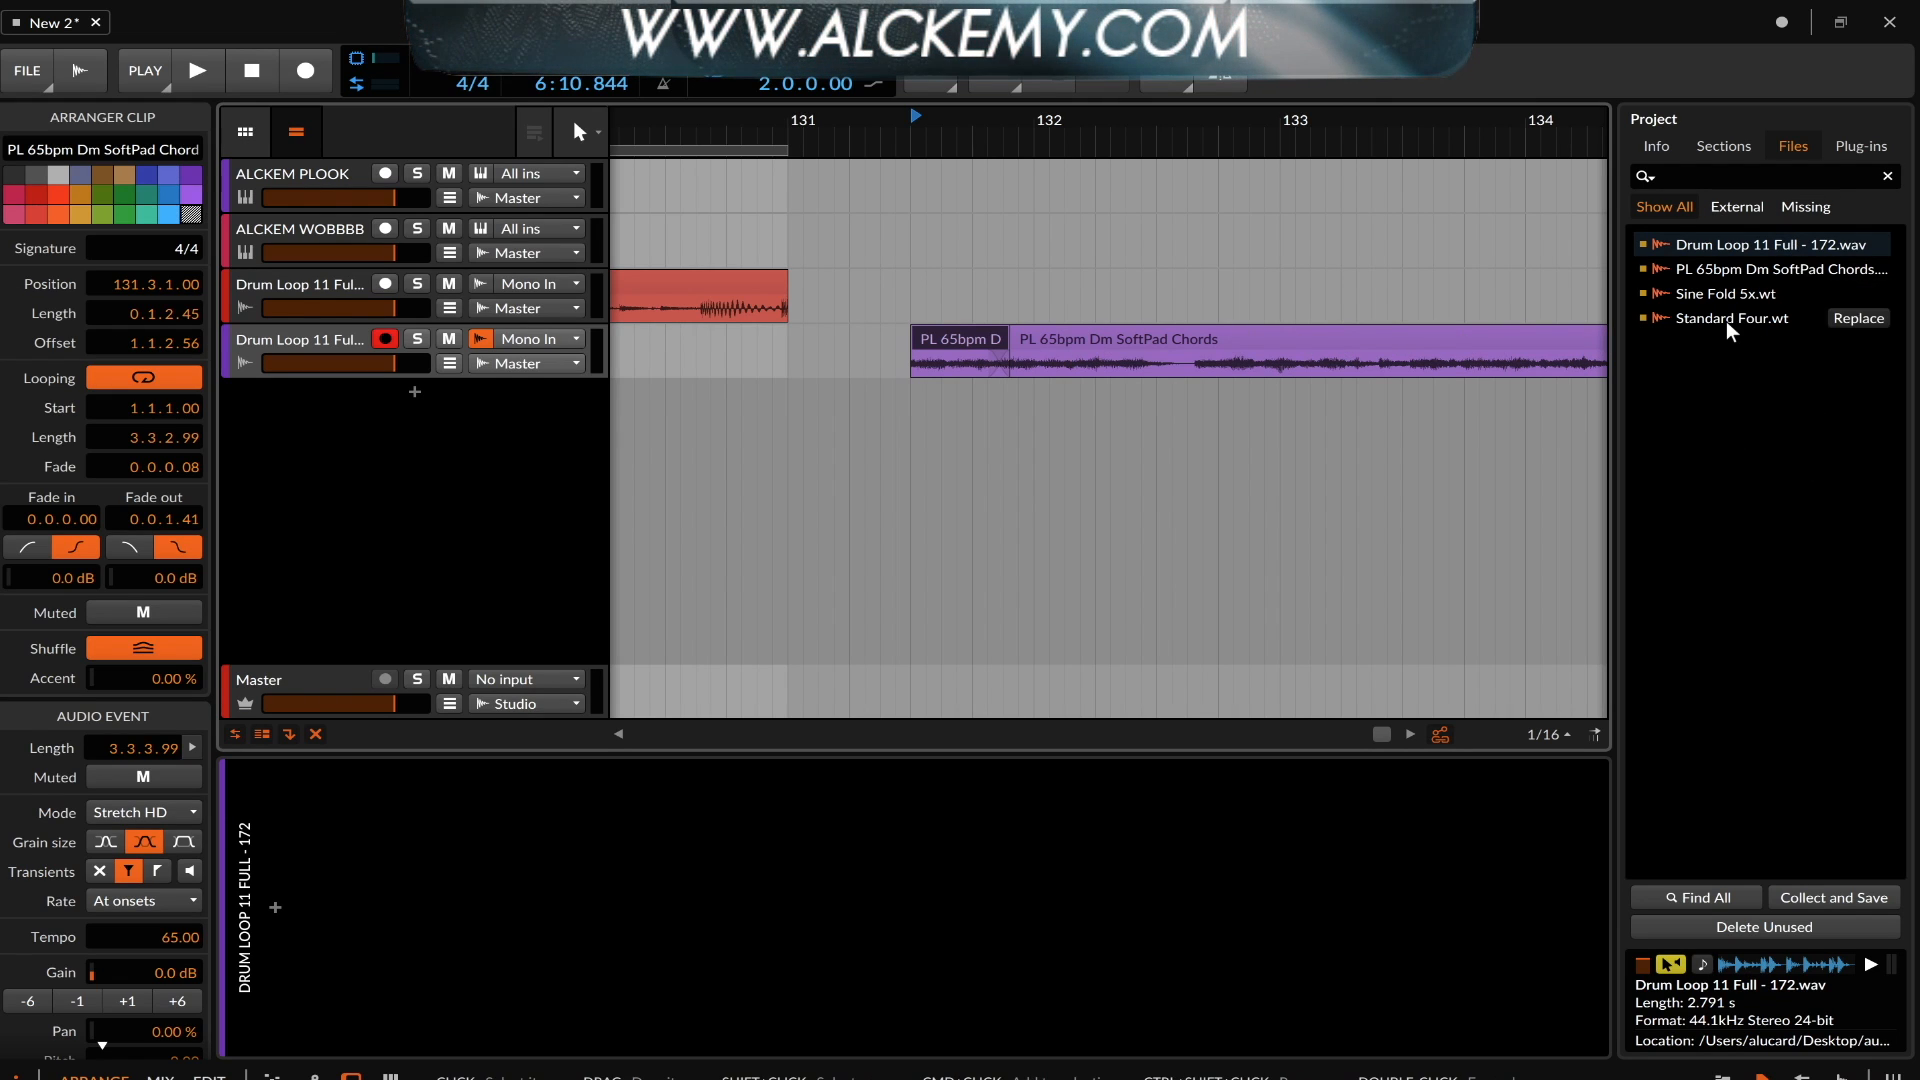
left_click(1714, 145)
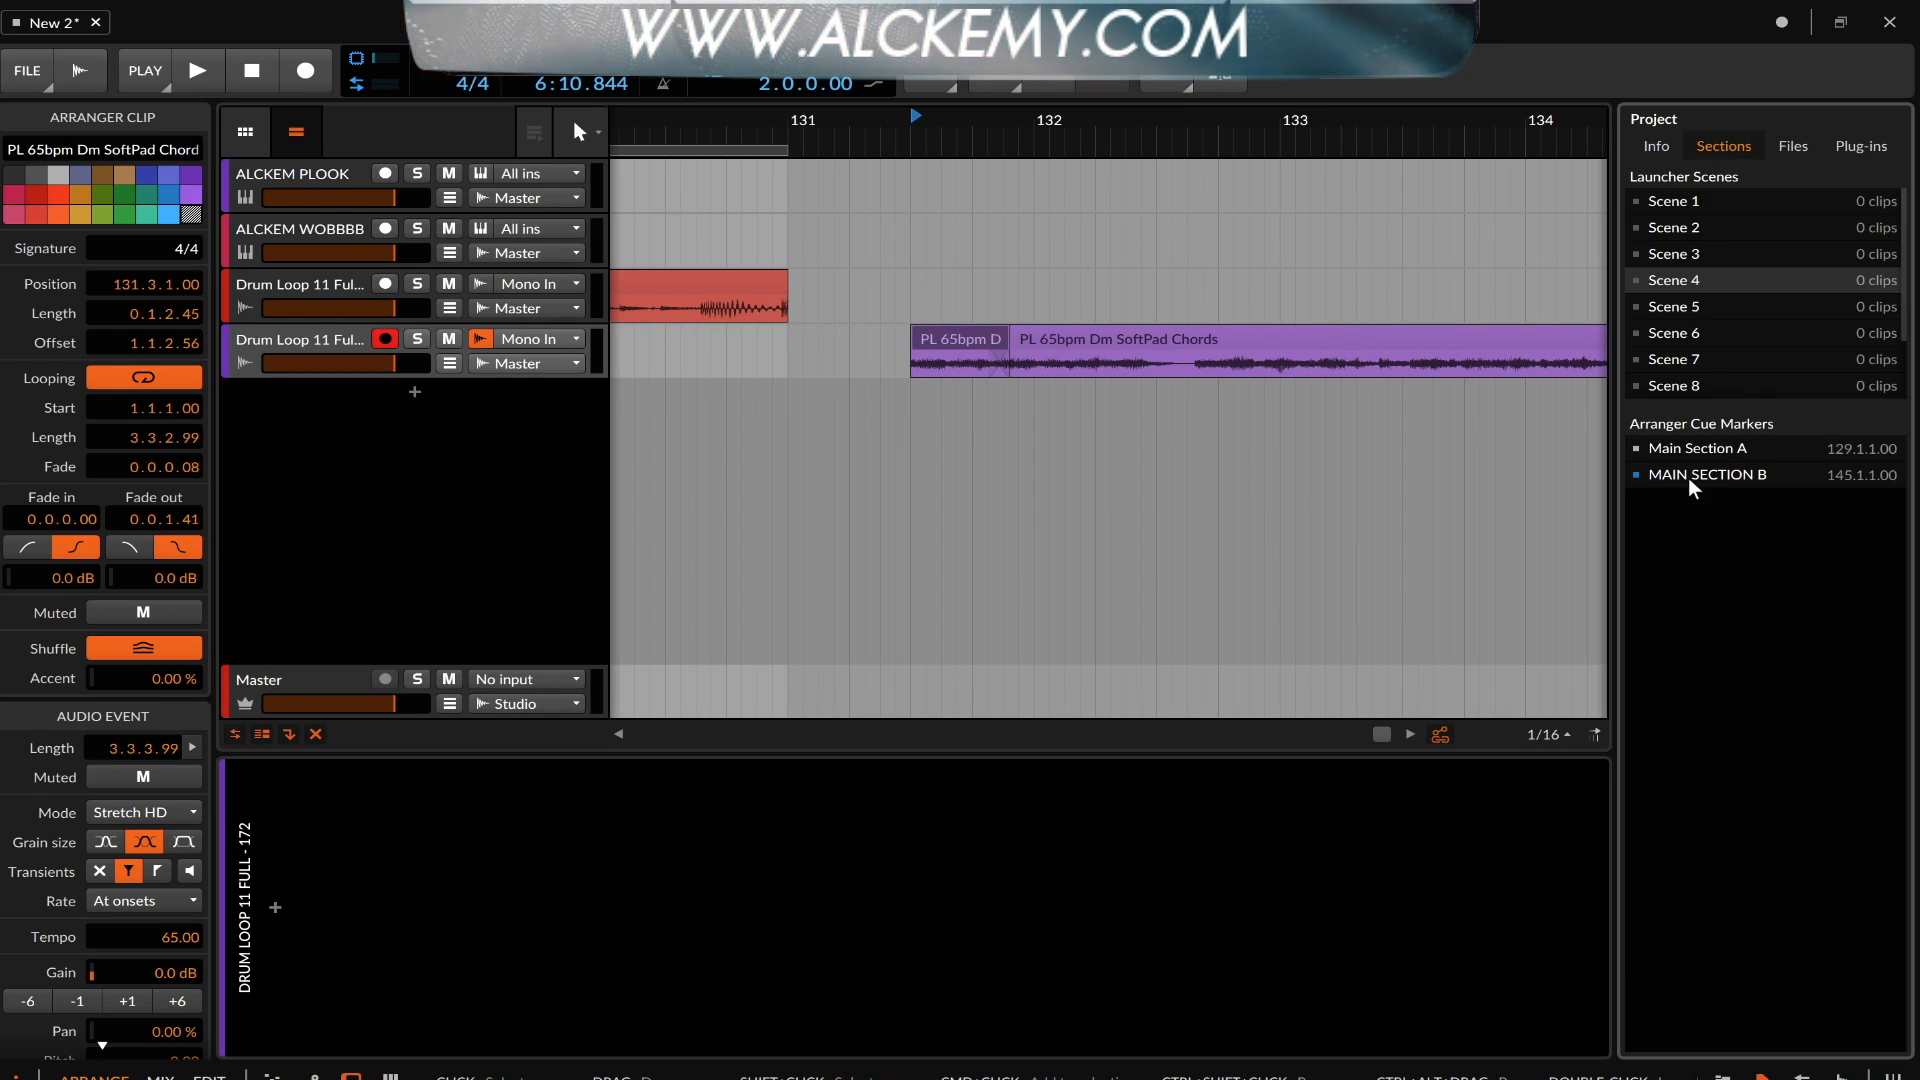
left_click(1708, 448)
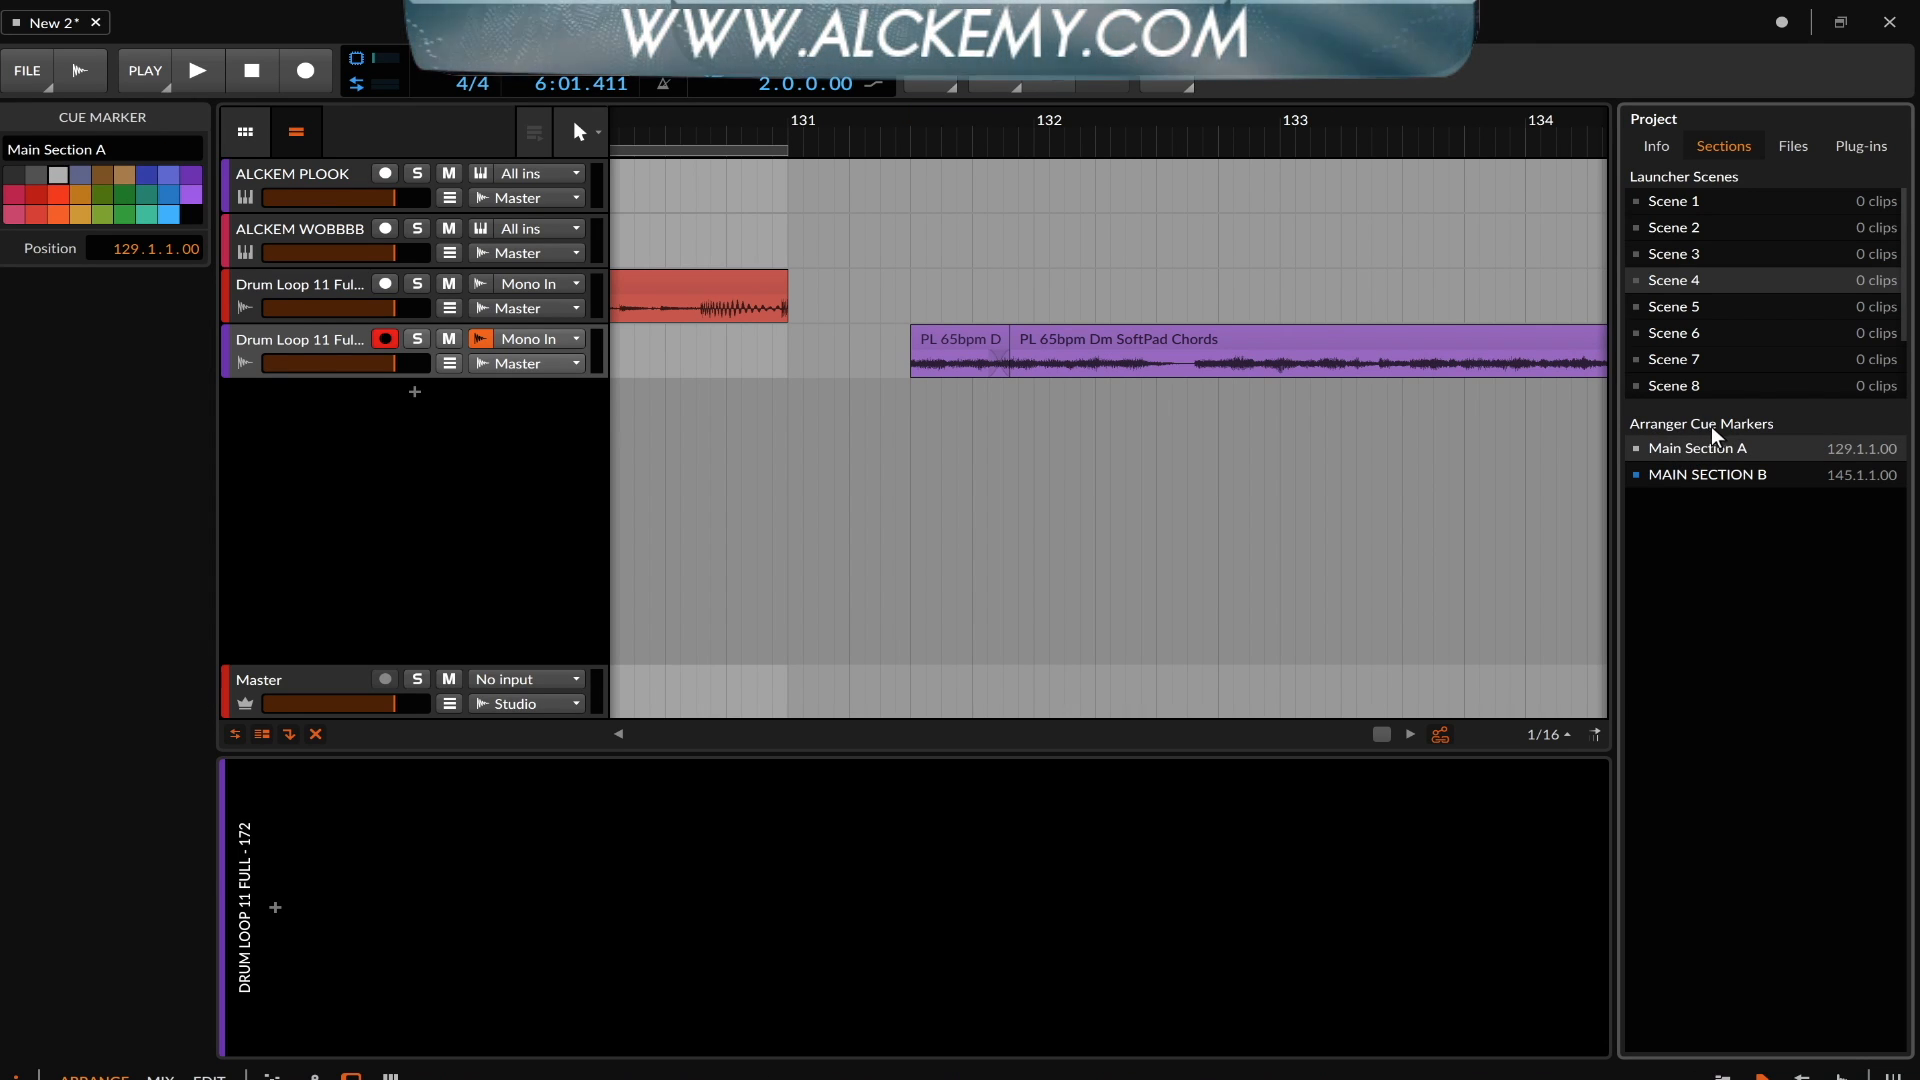
double_click(1683, 446)
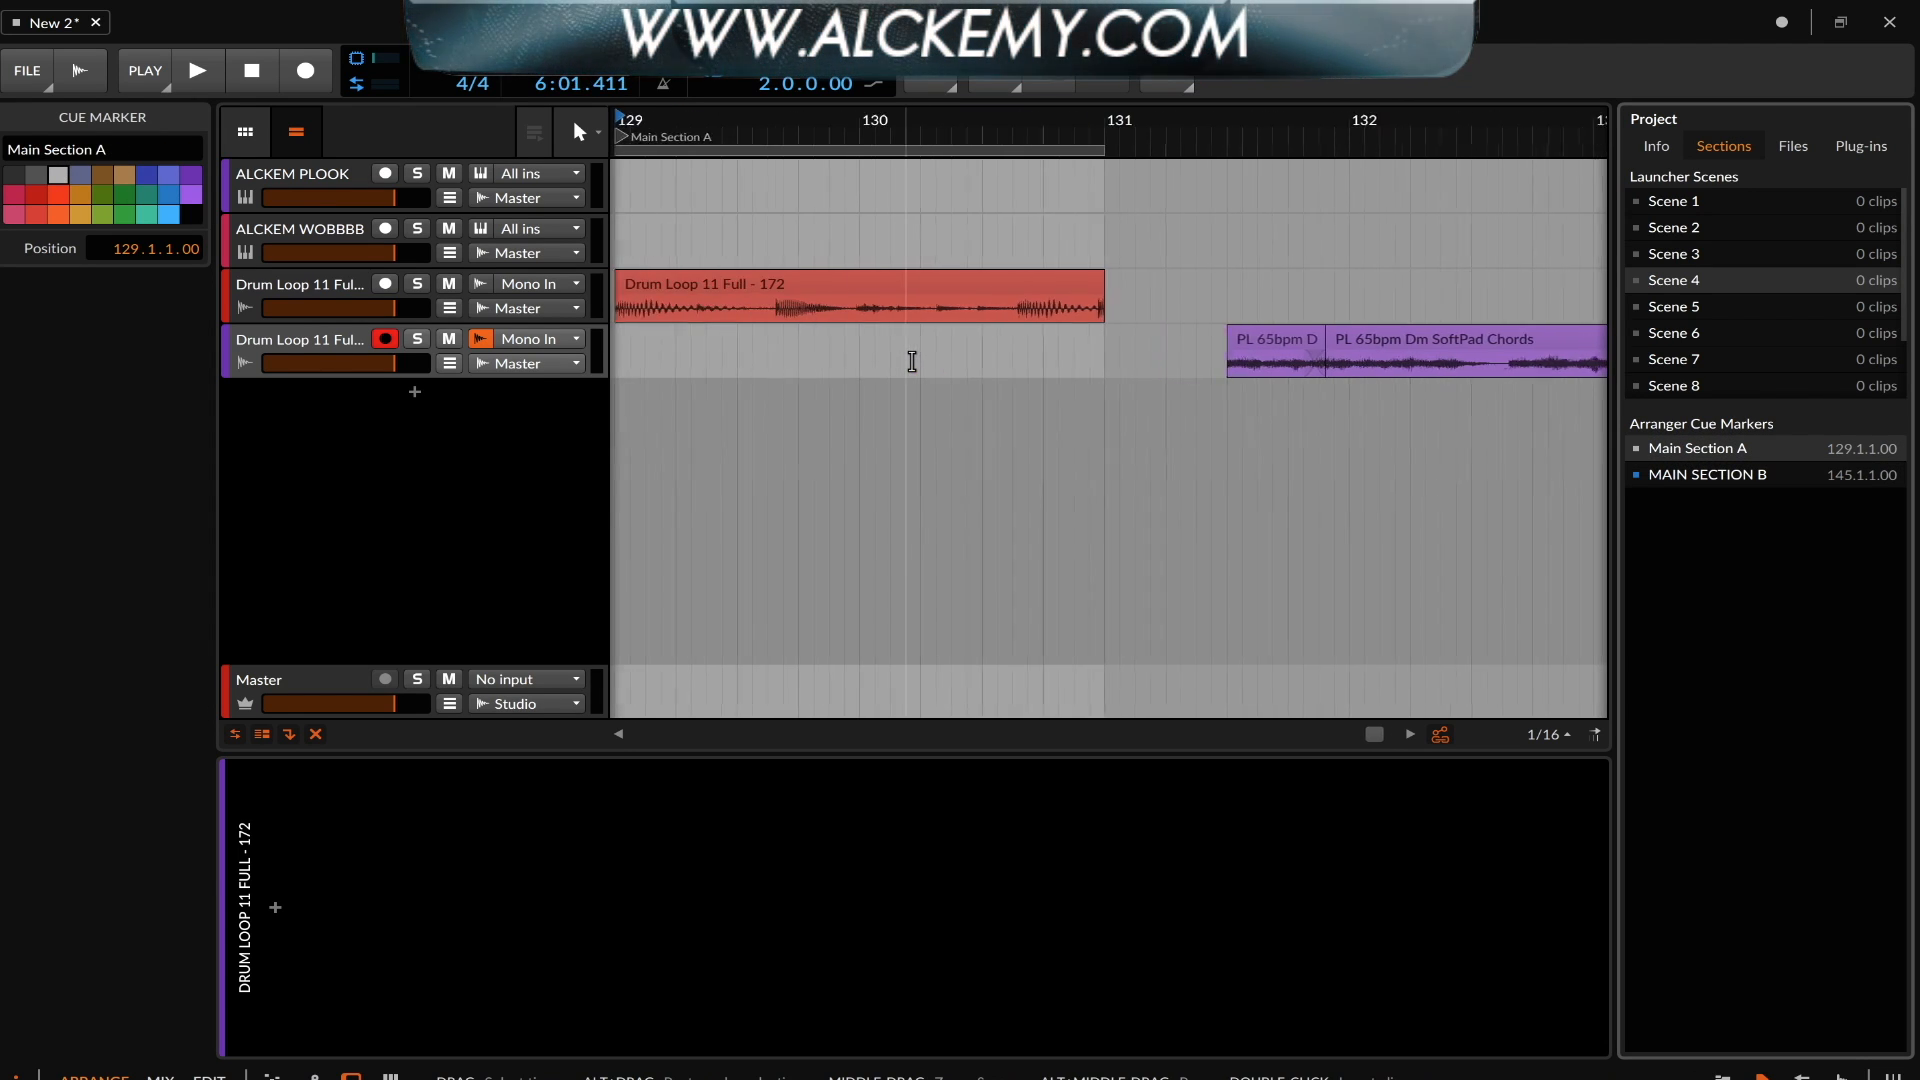
Jump to the MAIN SECTION B cue marker at bar 145 and start playback from there
scroll(819, 176, "right", 6)
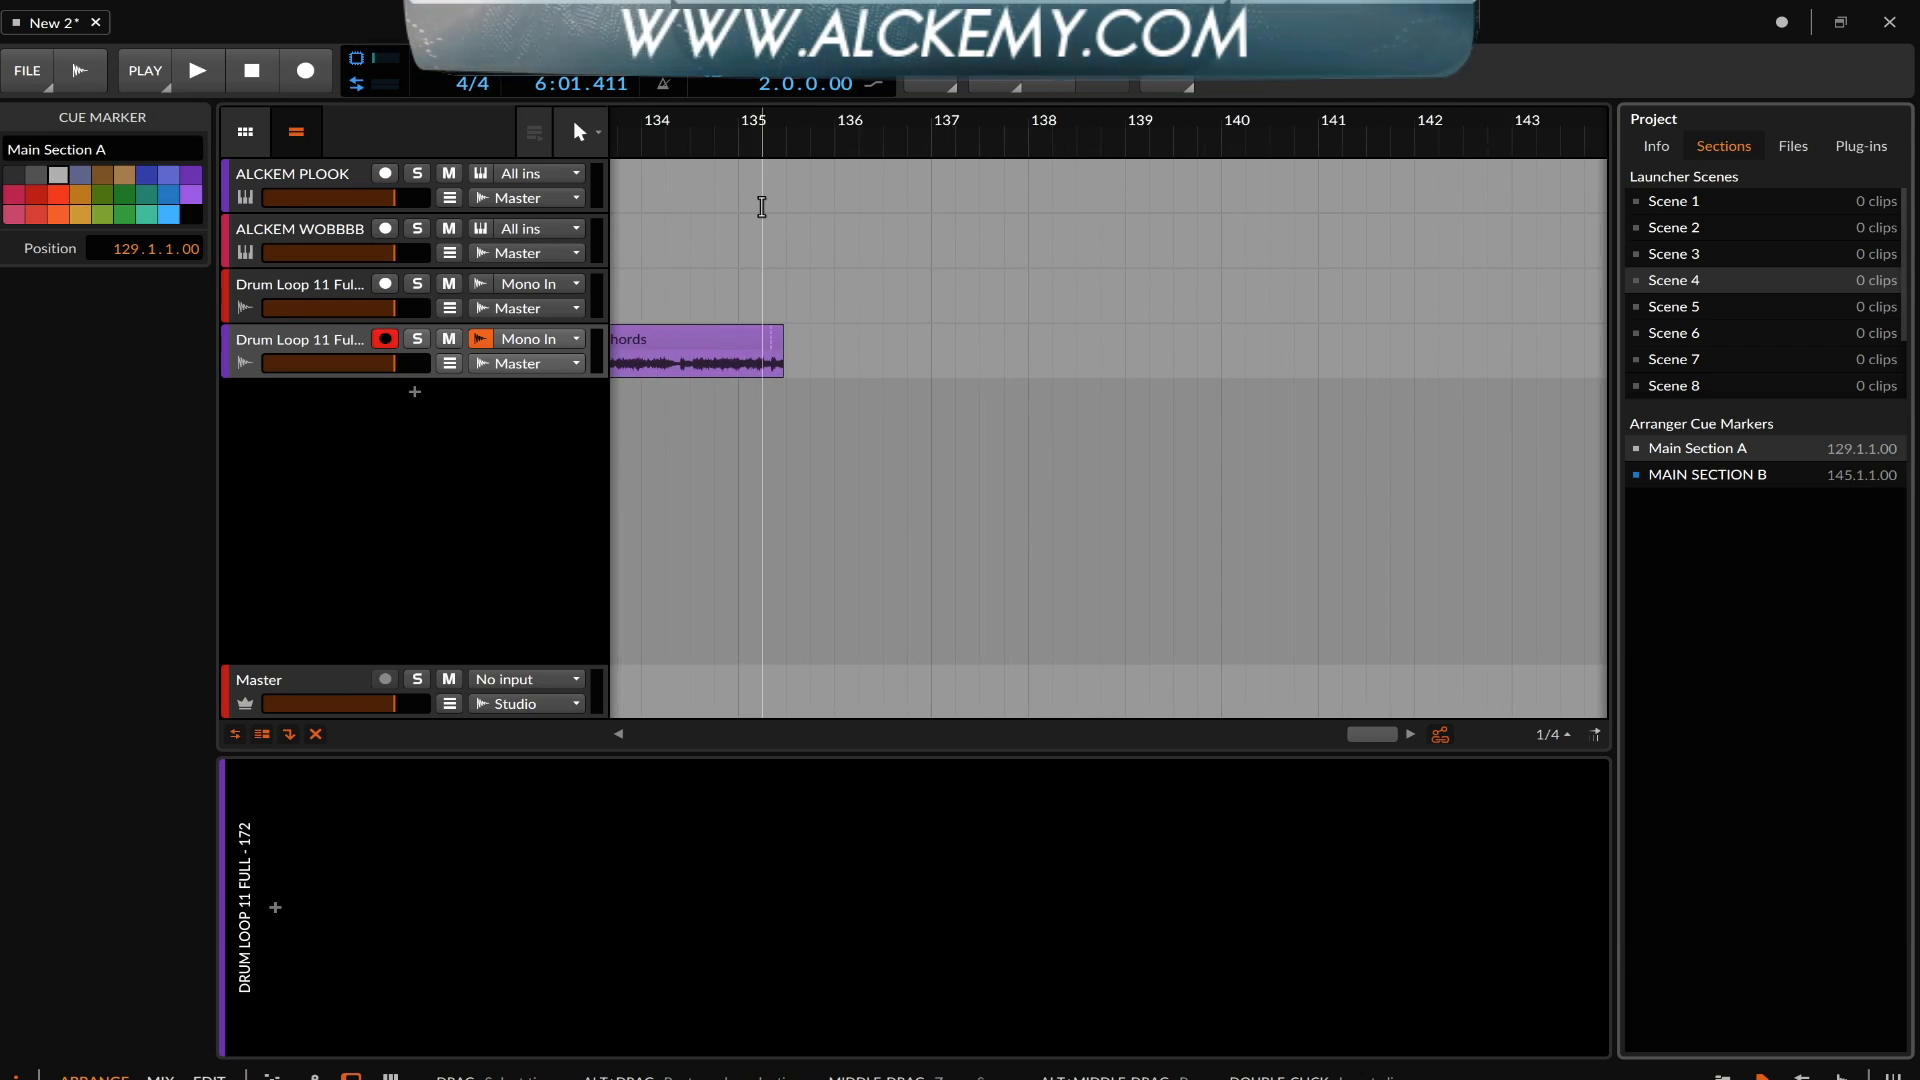
scroll(762, 207, "down", 3)
scroll(762, 207, "left", 3)
scroll(762, 206, "down", 1)
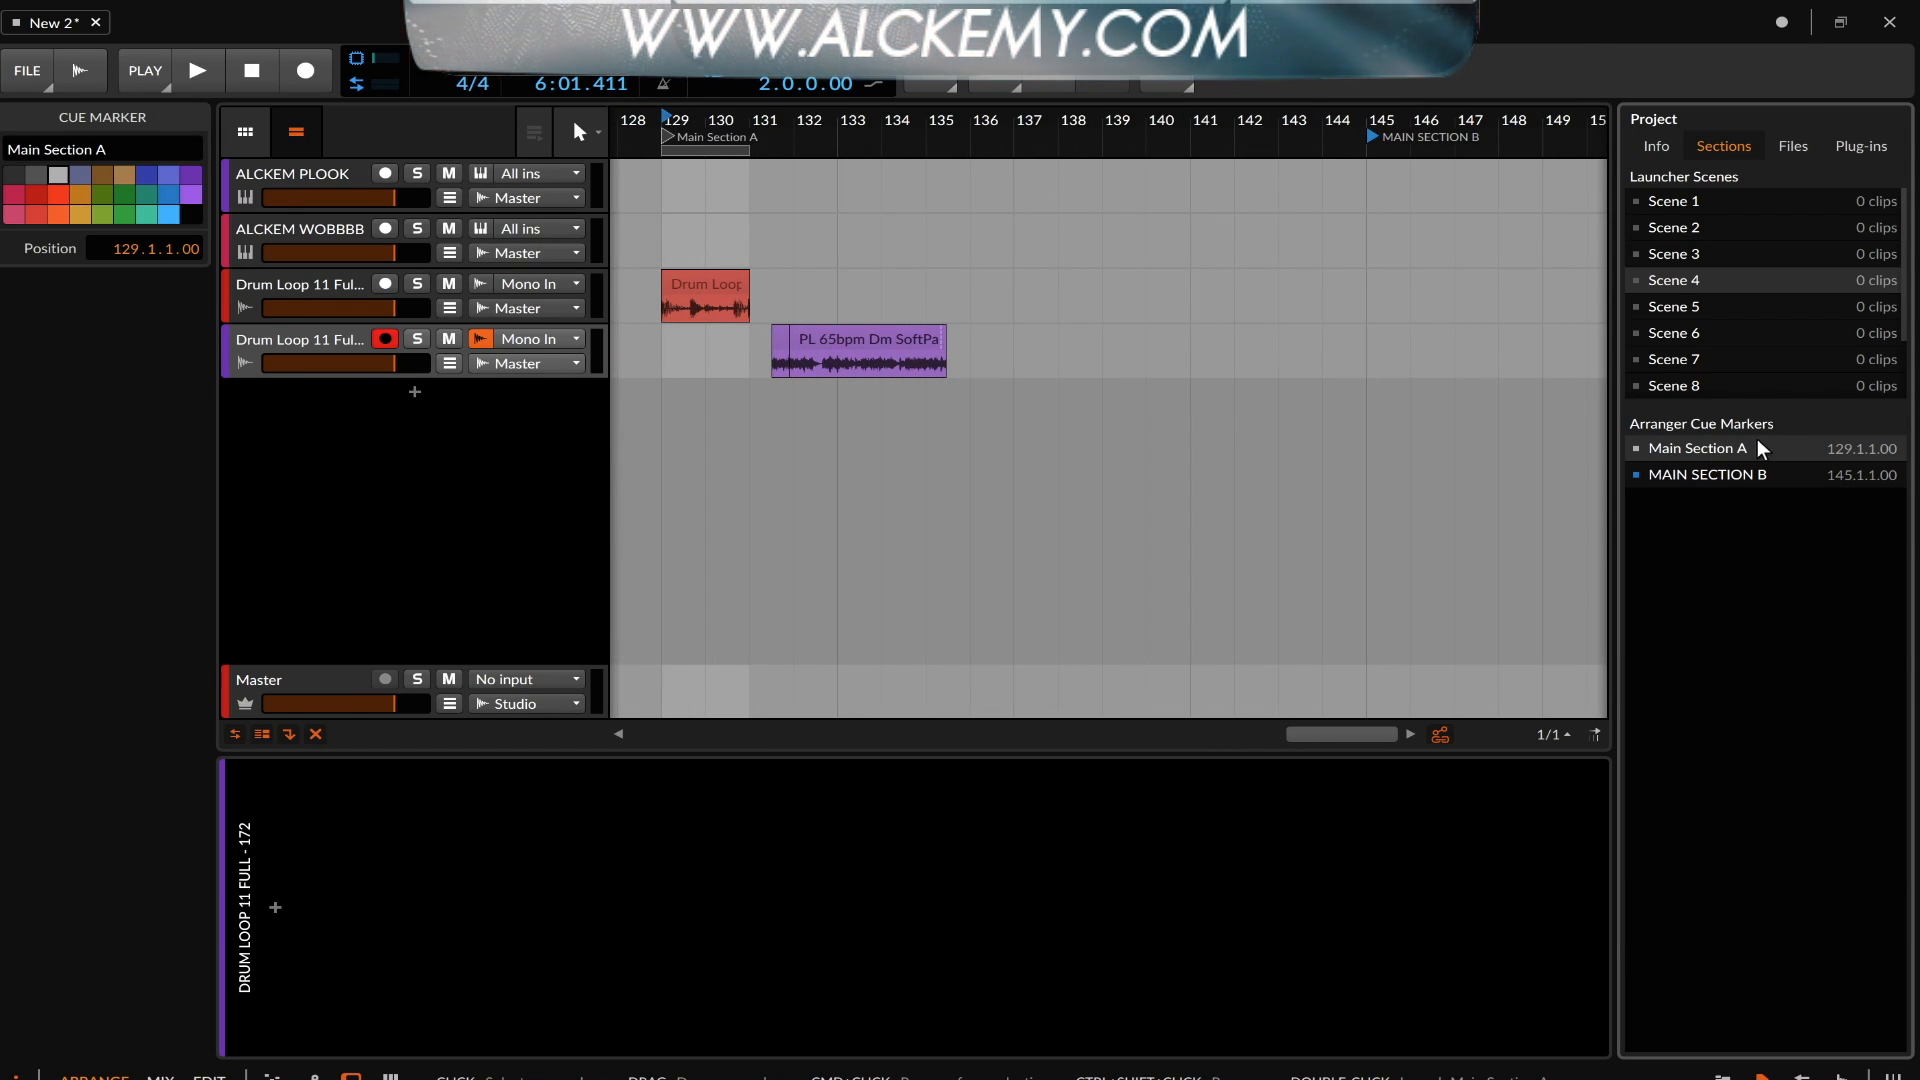
double_click(1724, 474)
key("space")
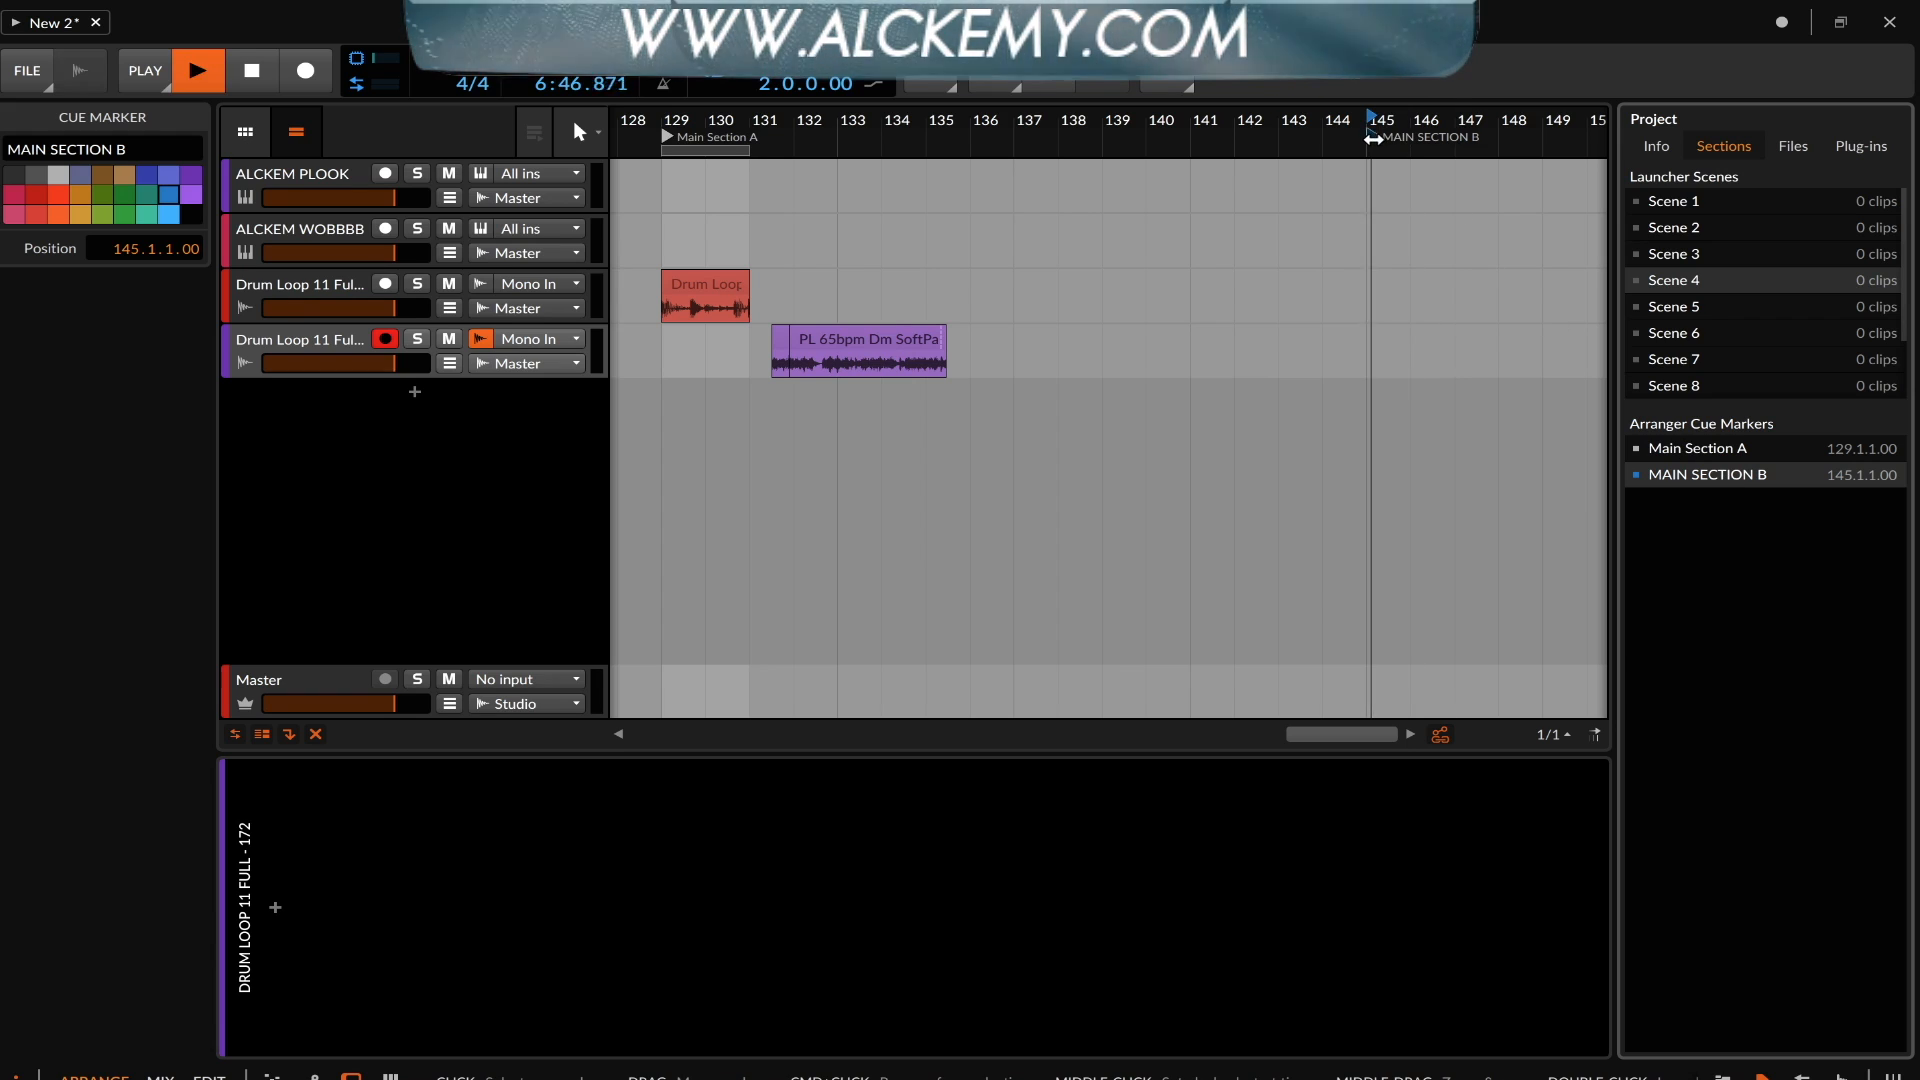
Stop playback and jump to the Main Section A cue marker, followed by the MAIN SECTION B marker
key("space")
scroll(1417, 205, "down", 3)
scroll(1410, 207, "up", 4)
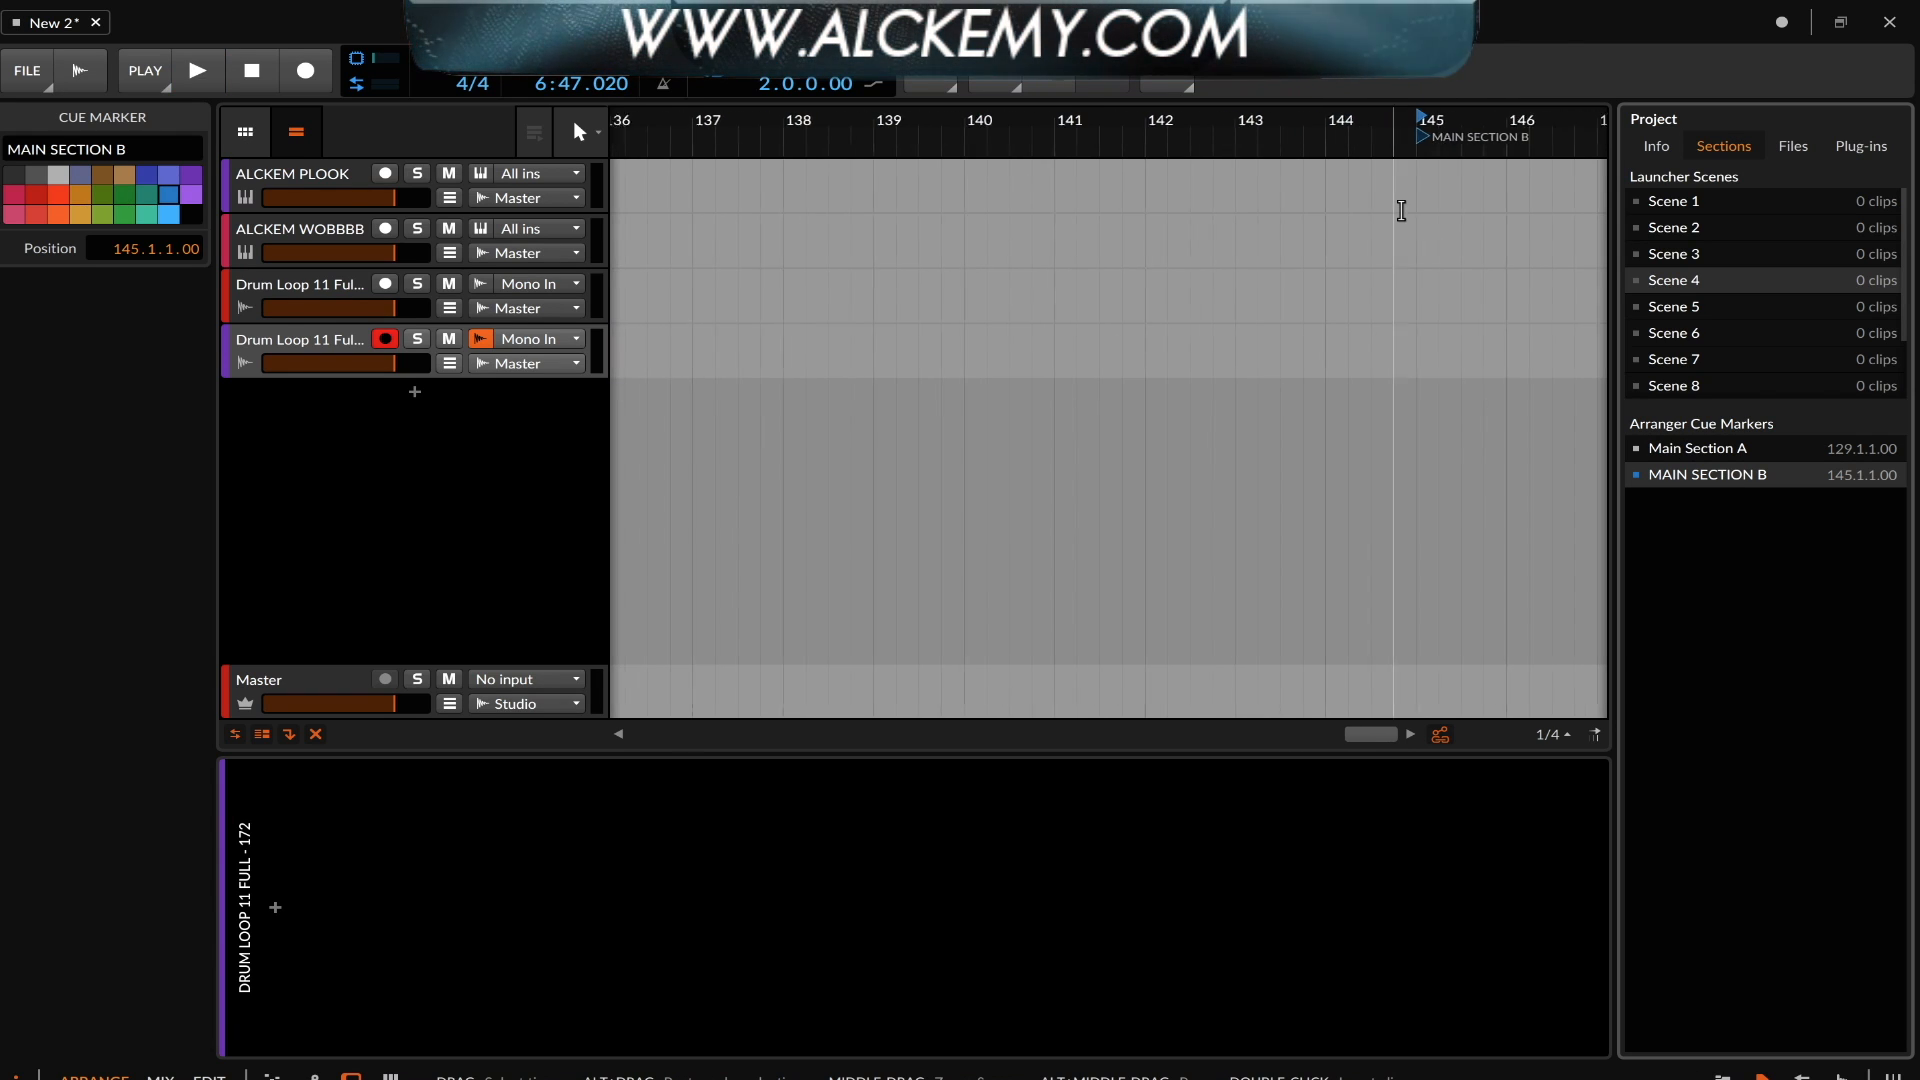
scroll(1401, 210, "down", 2)
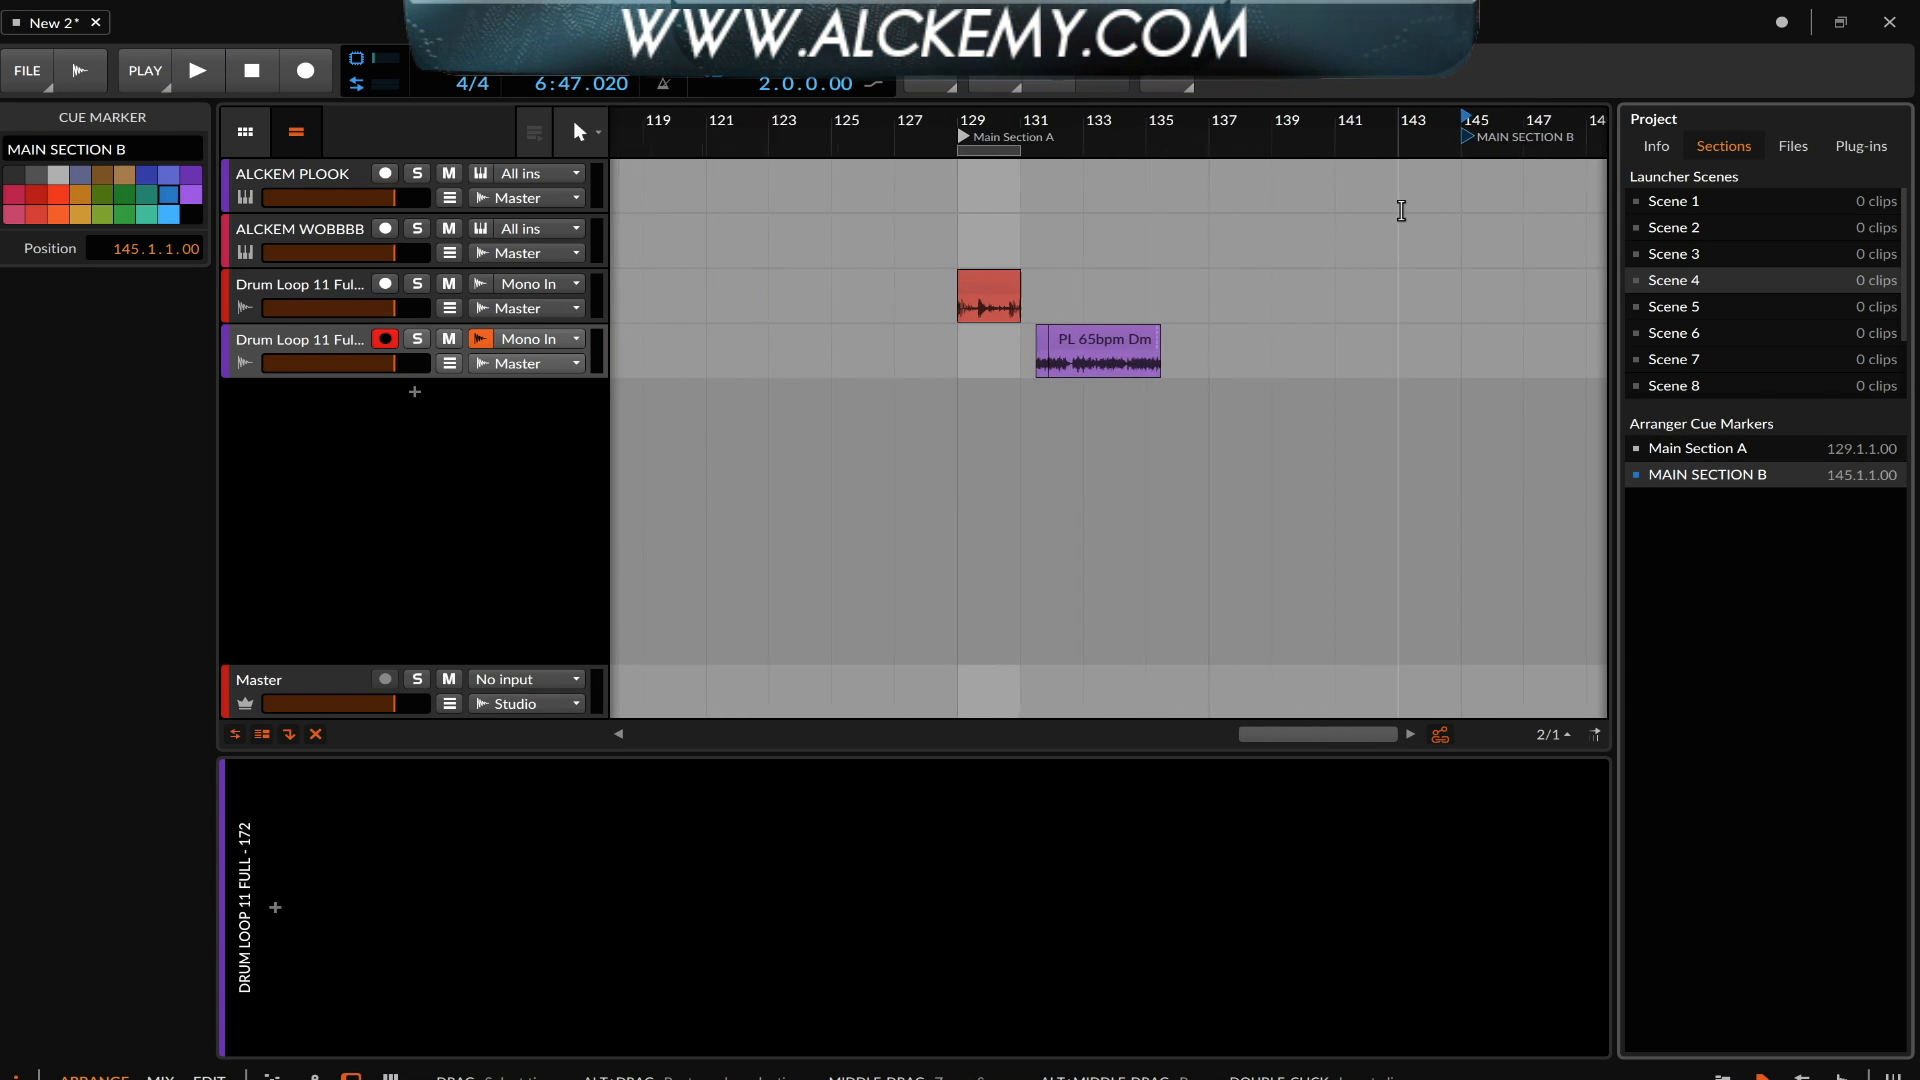
double_click(1682, 446)
double_click(1692, 476)
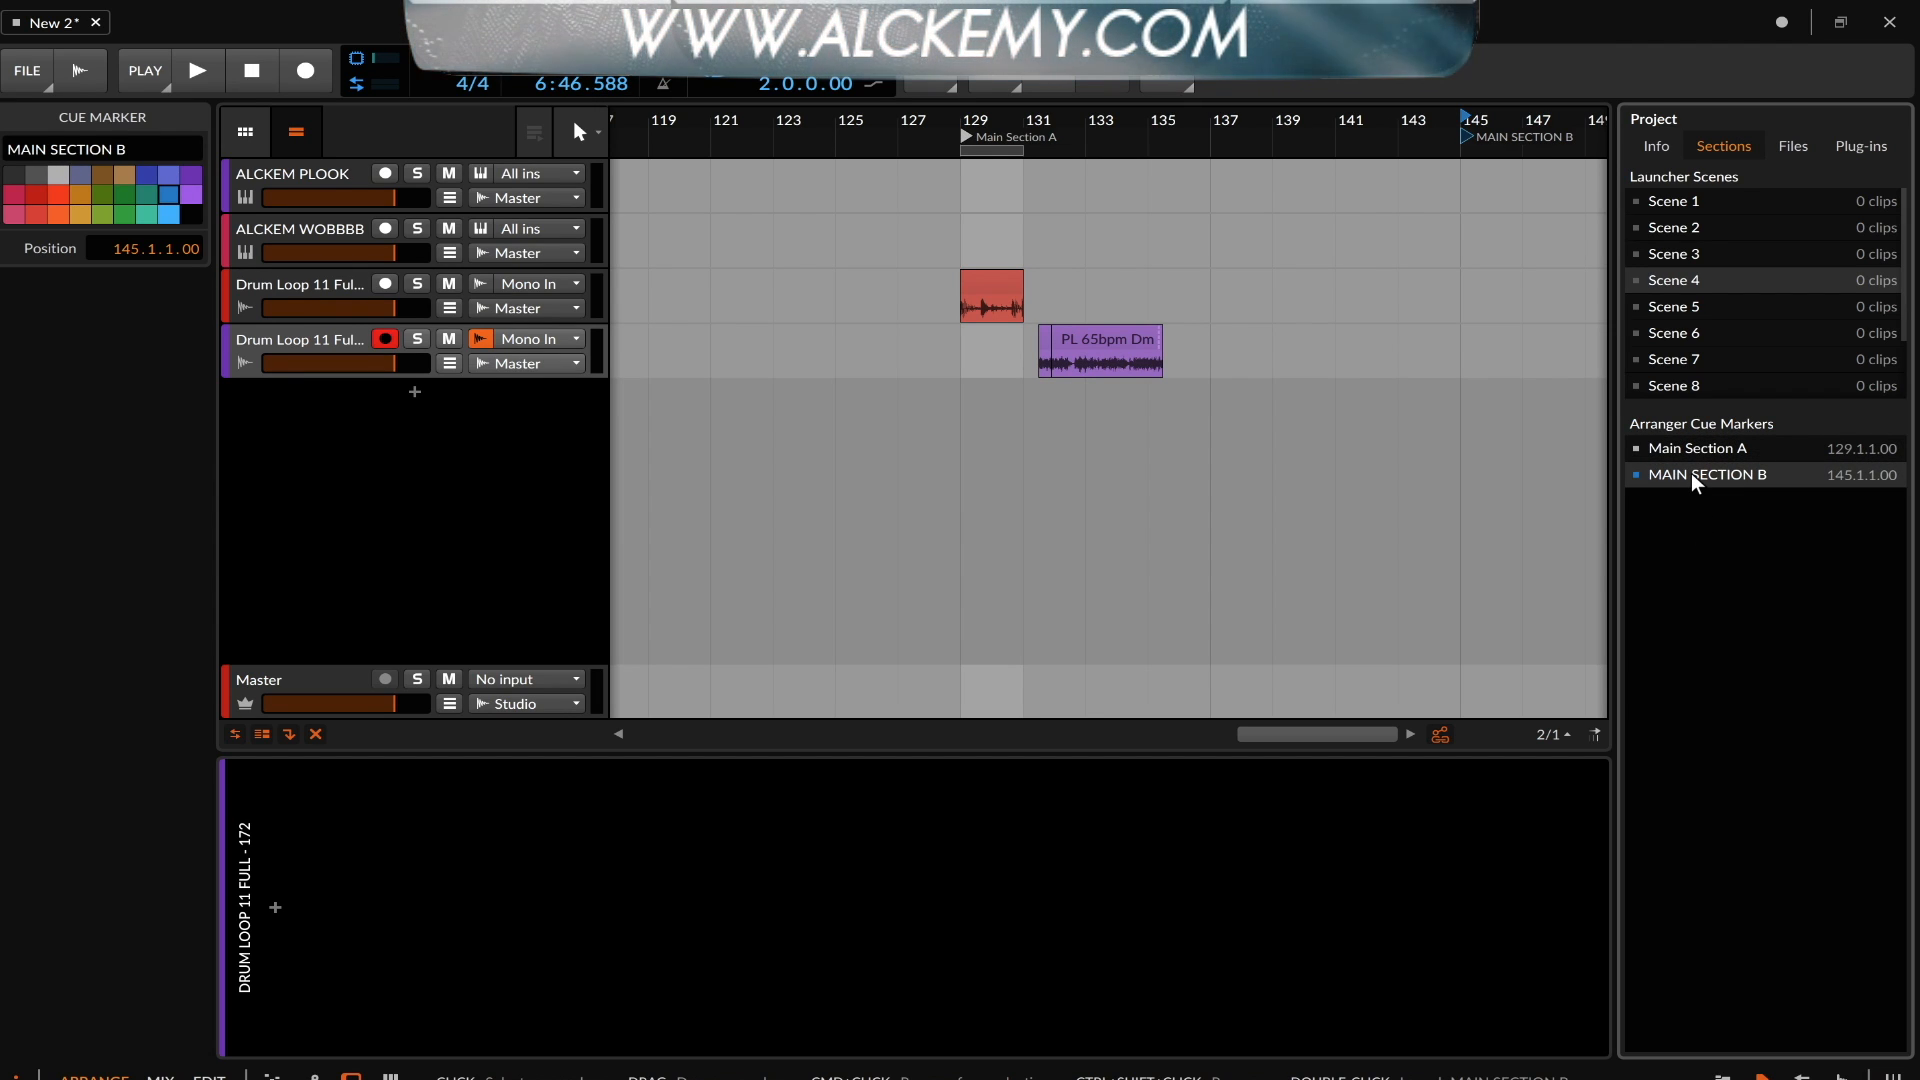
Place the play position at bar 137 on the ALCKEM PLOOK track, then recall Main Section A and MAIN SECTION B from the cue markers
left_click(1200, 199)
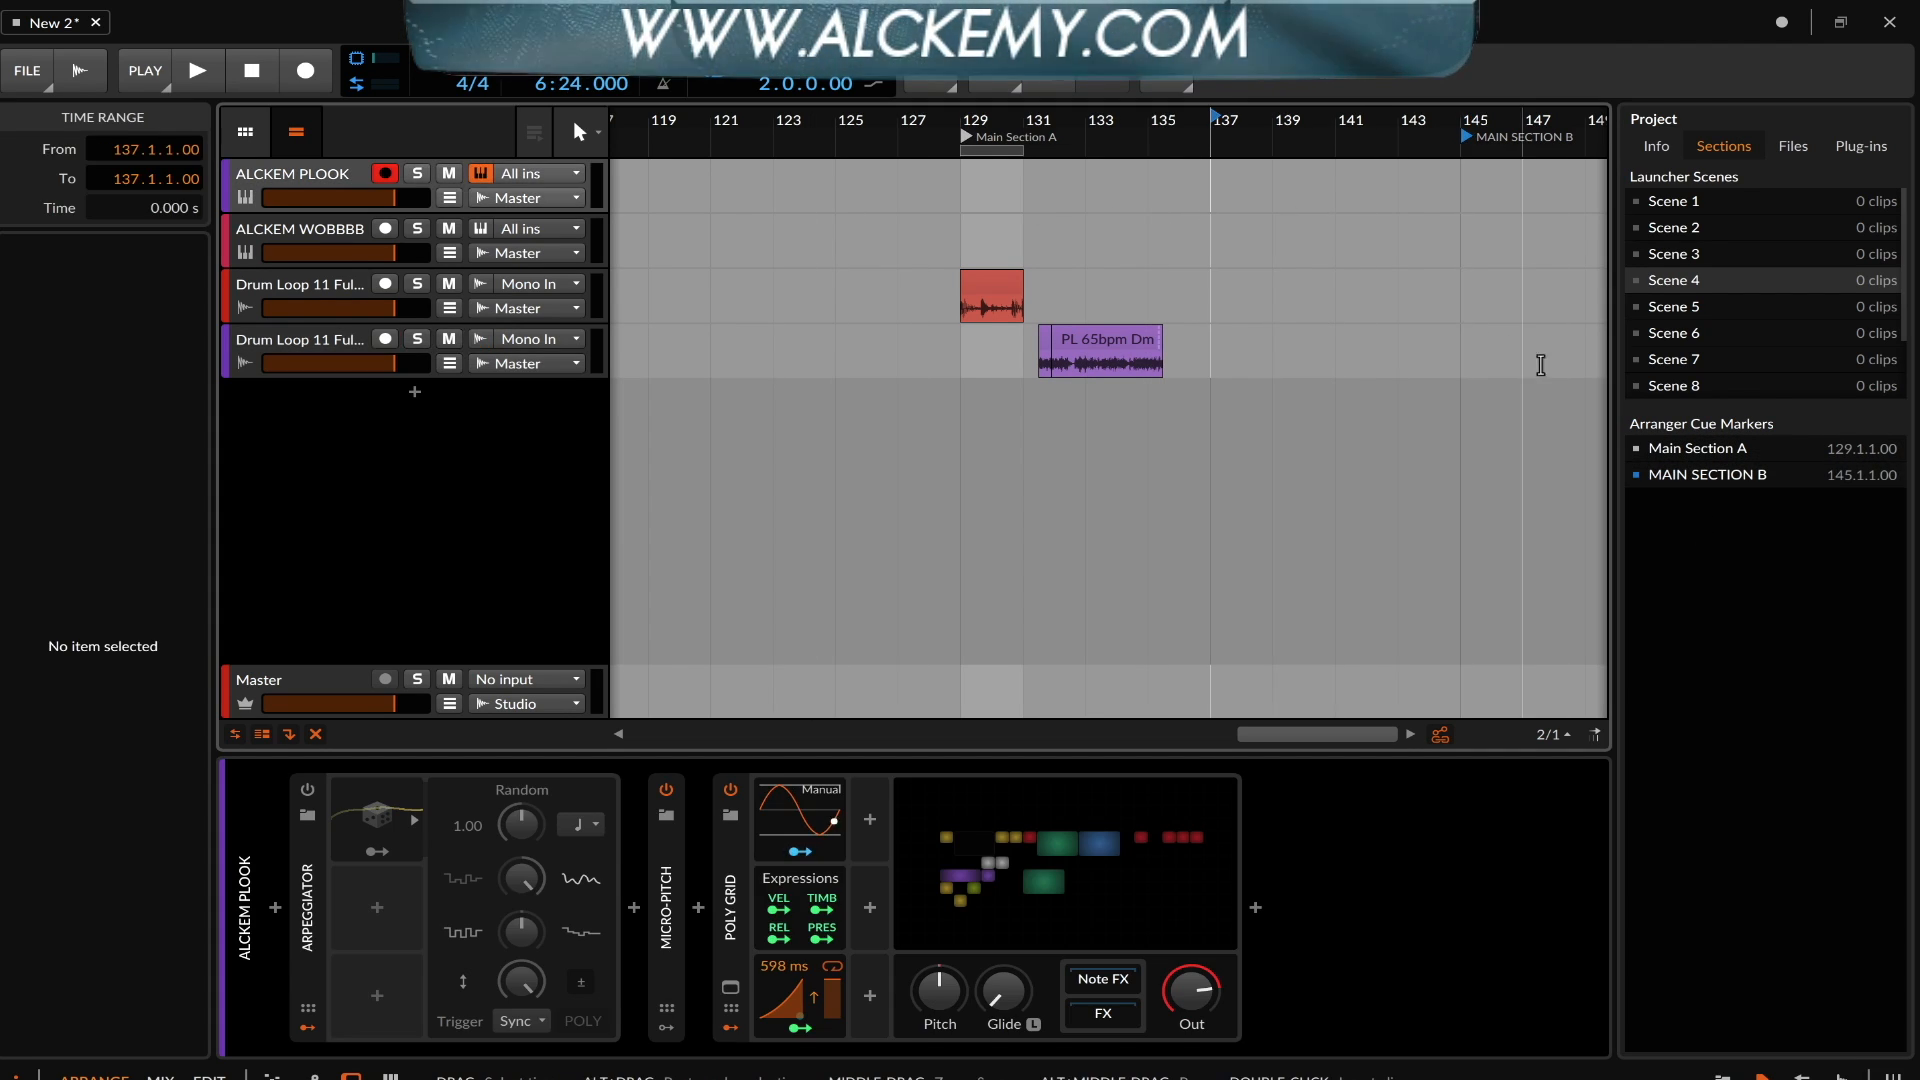
double_click(1653, 447)
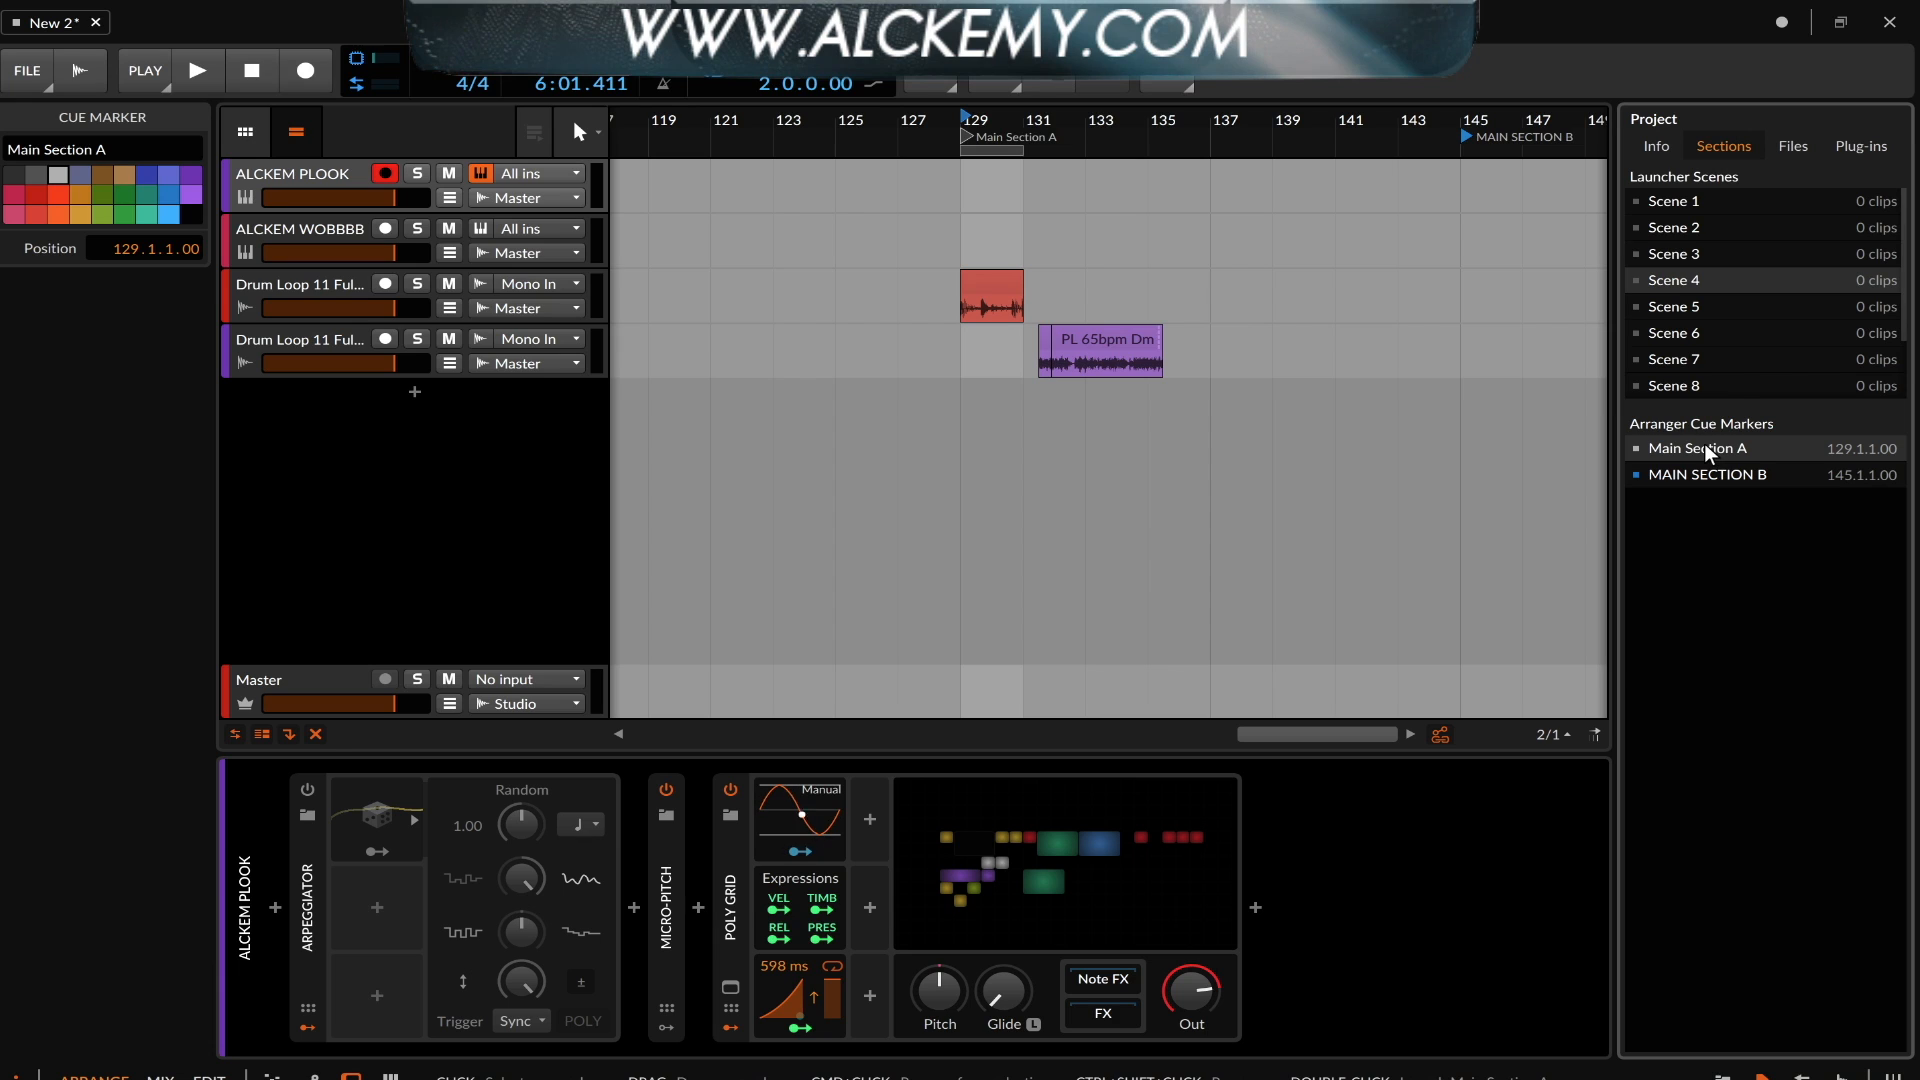
left_click_drag(1705, 445, 1709, 474)
left_click(1698, 474)
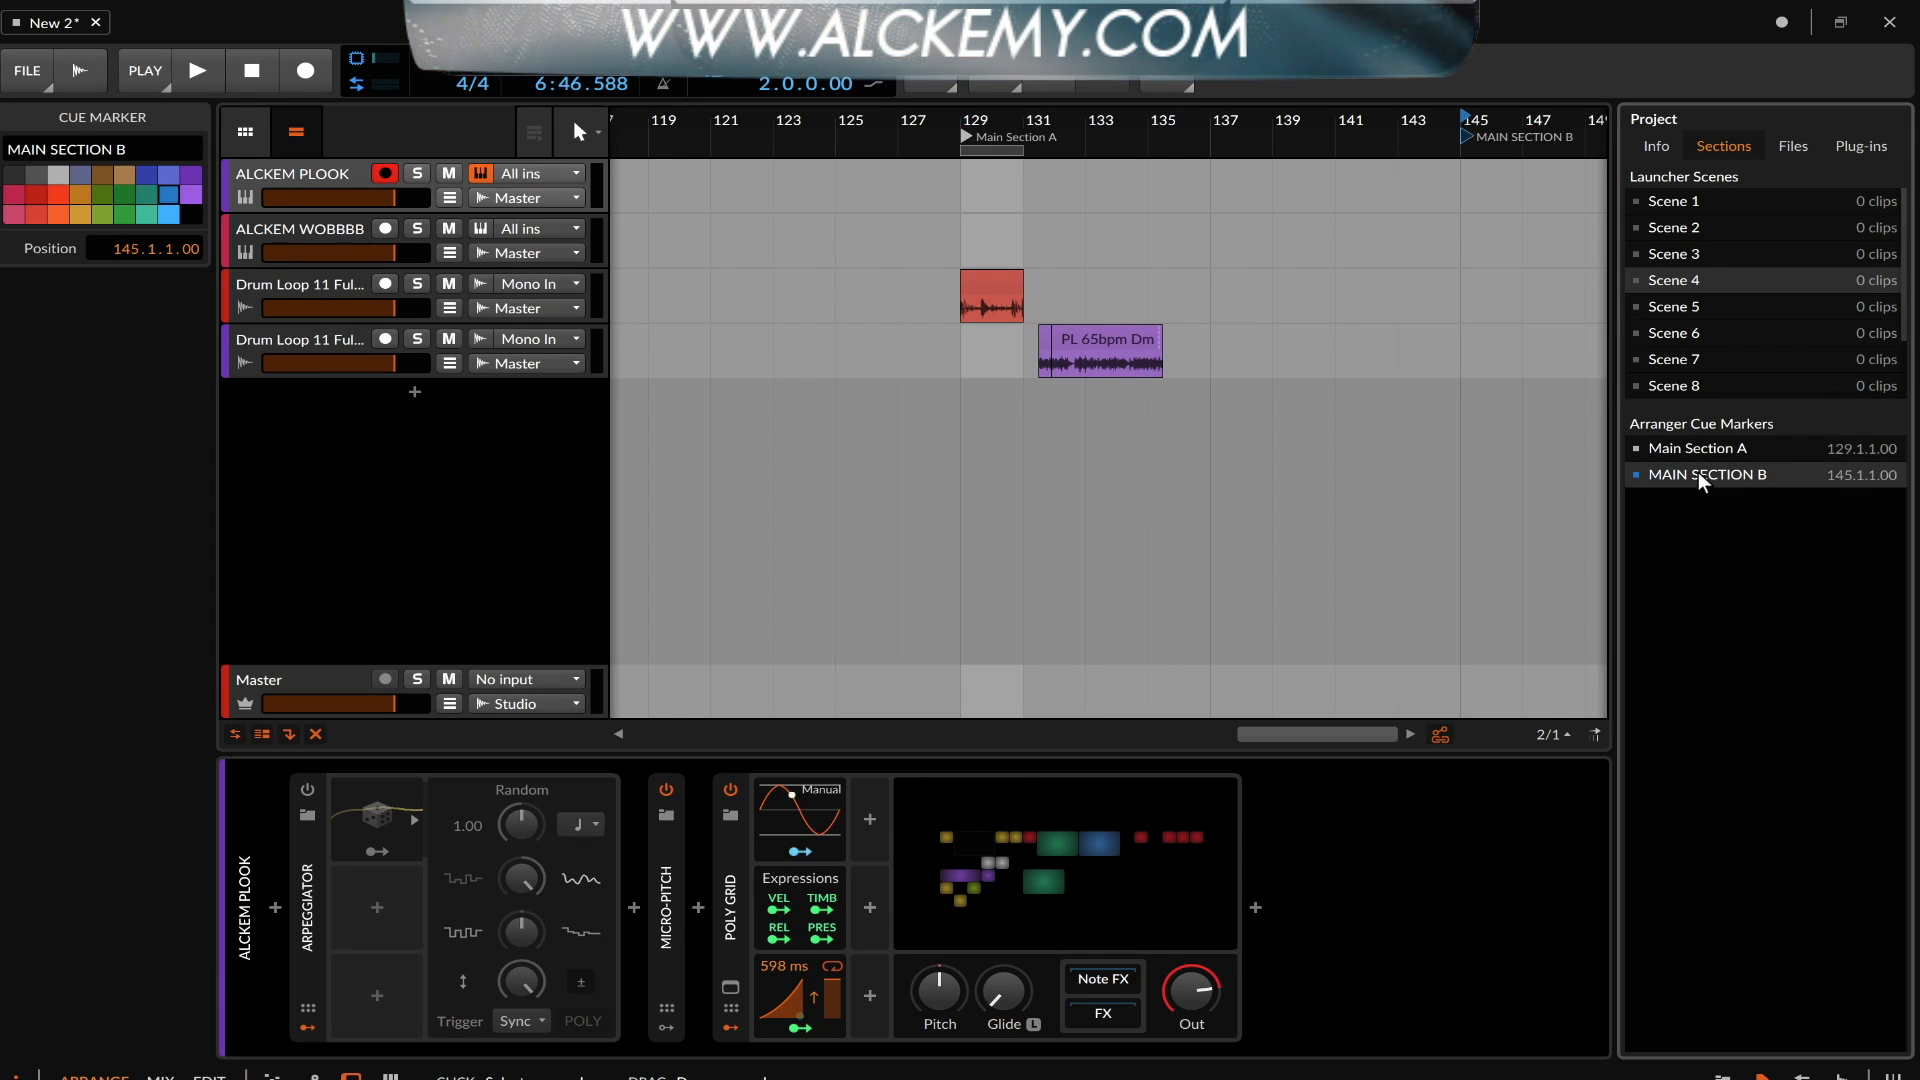
Show the clip launcher beside the arranger timeline and hide it again
scroll(1053, 212, "up", 2)
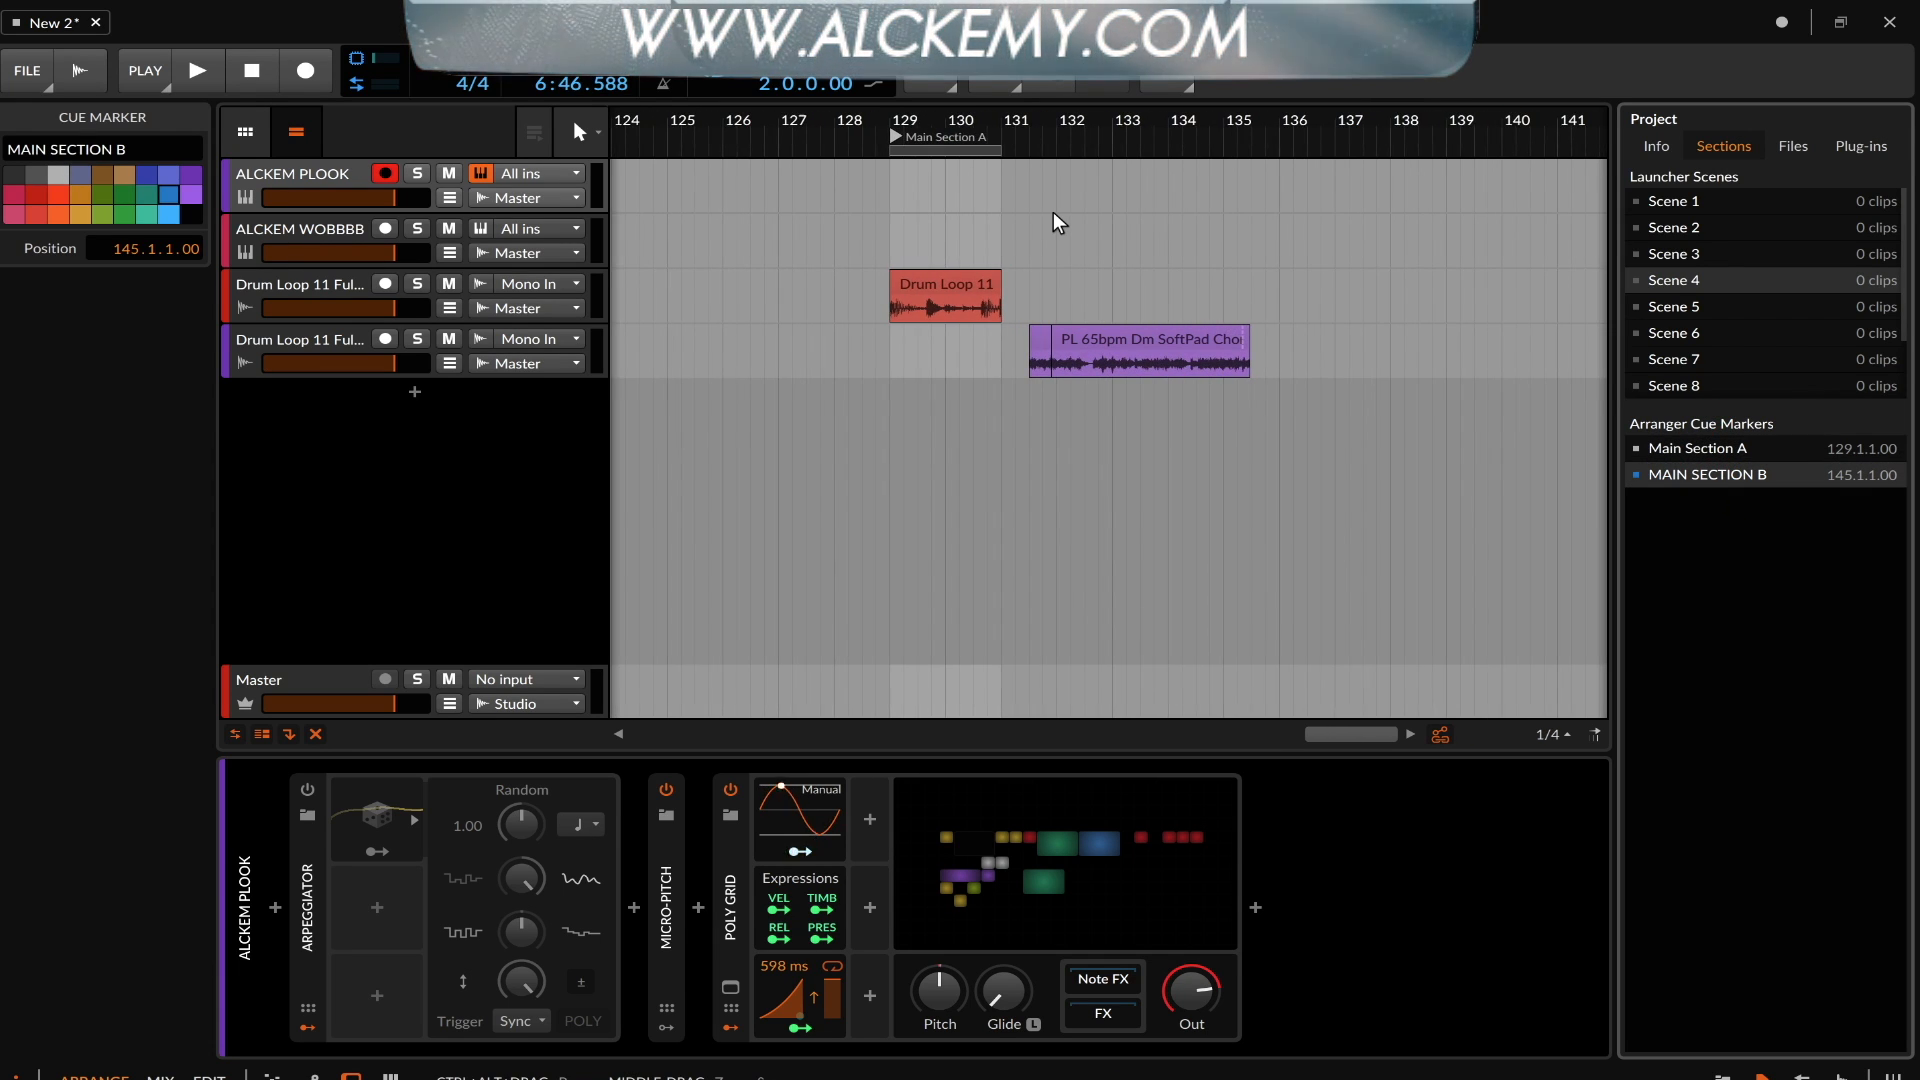
scroll(1053, 212, "down", 3)
left_click(245, 131)
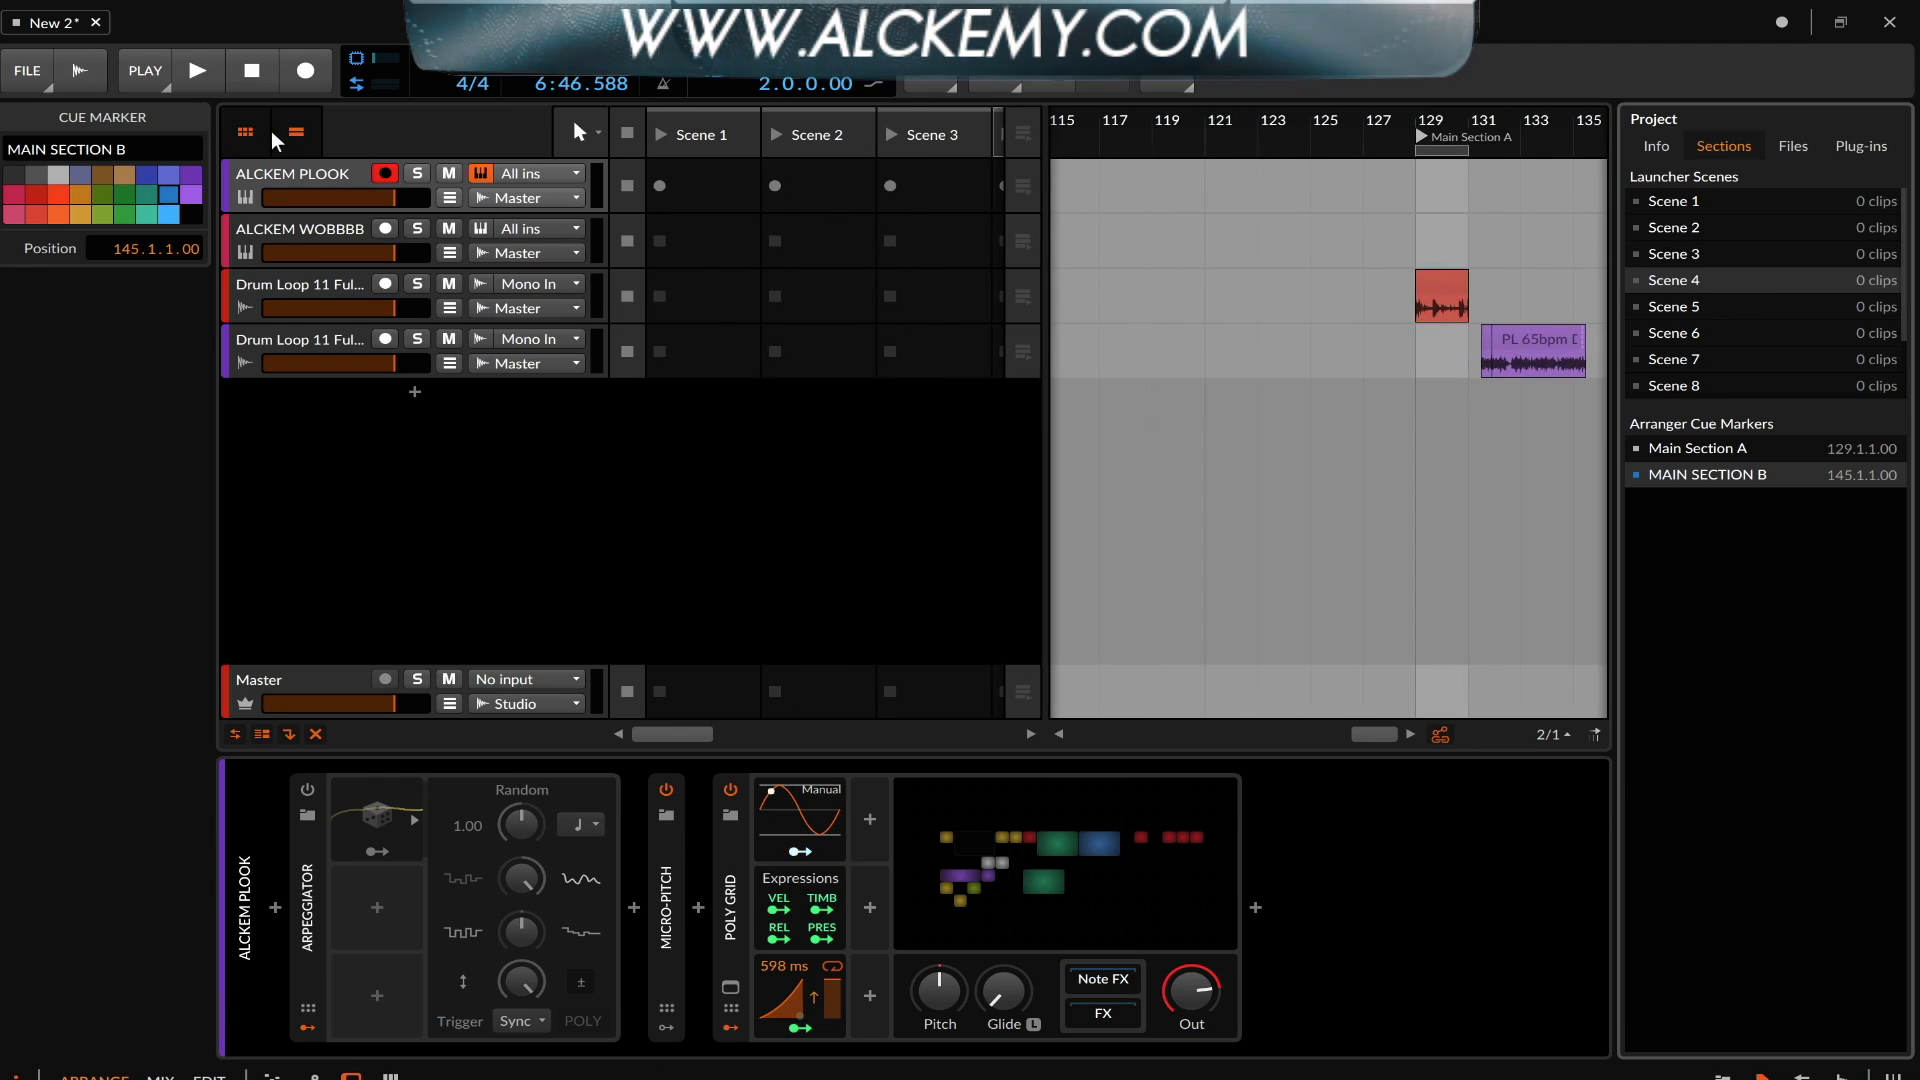
left_click(245, 131)
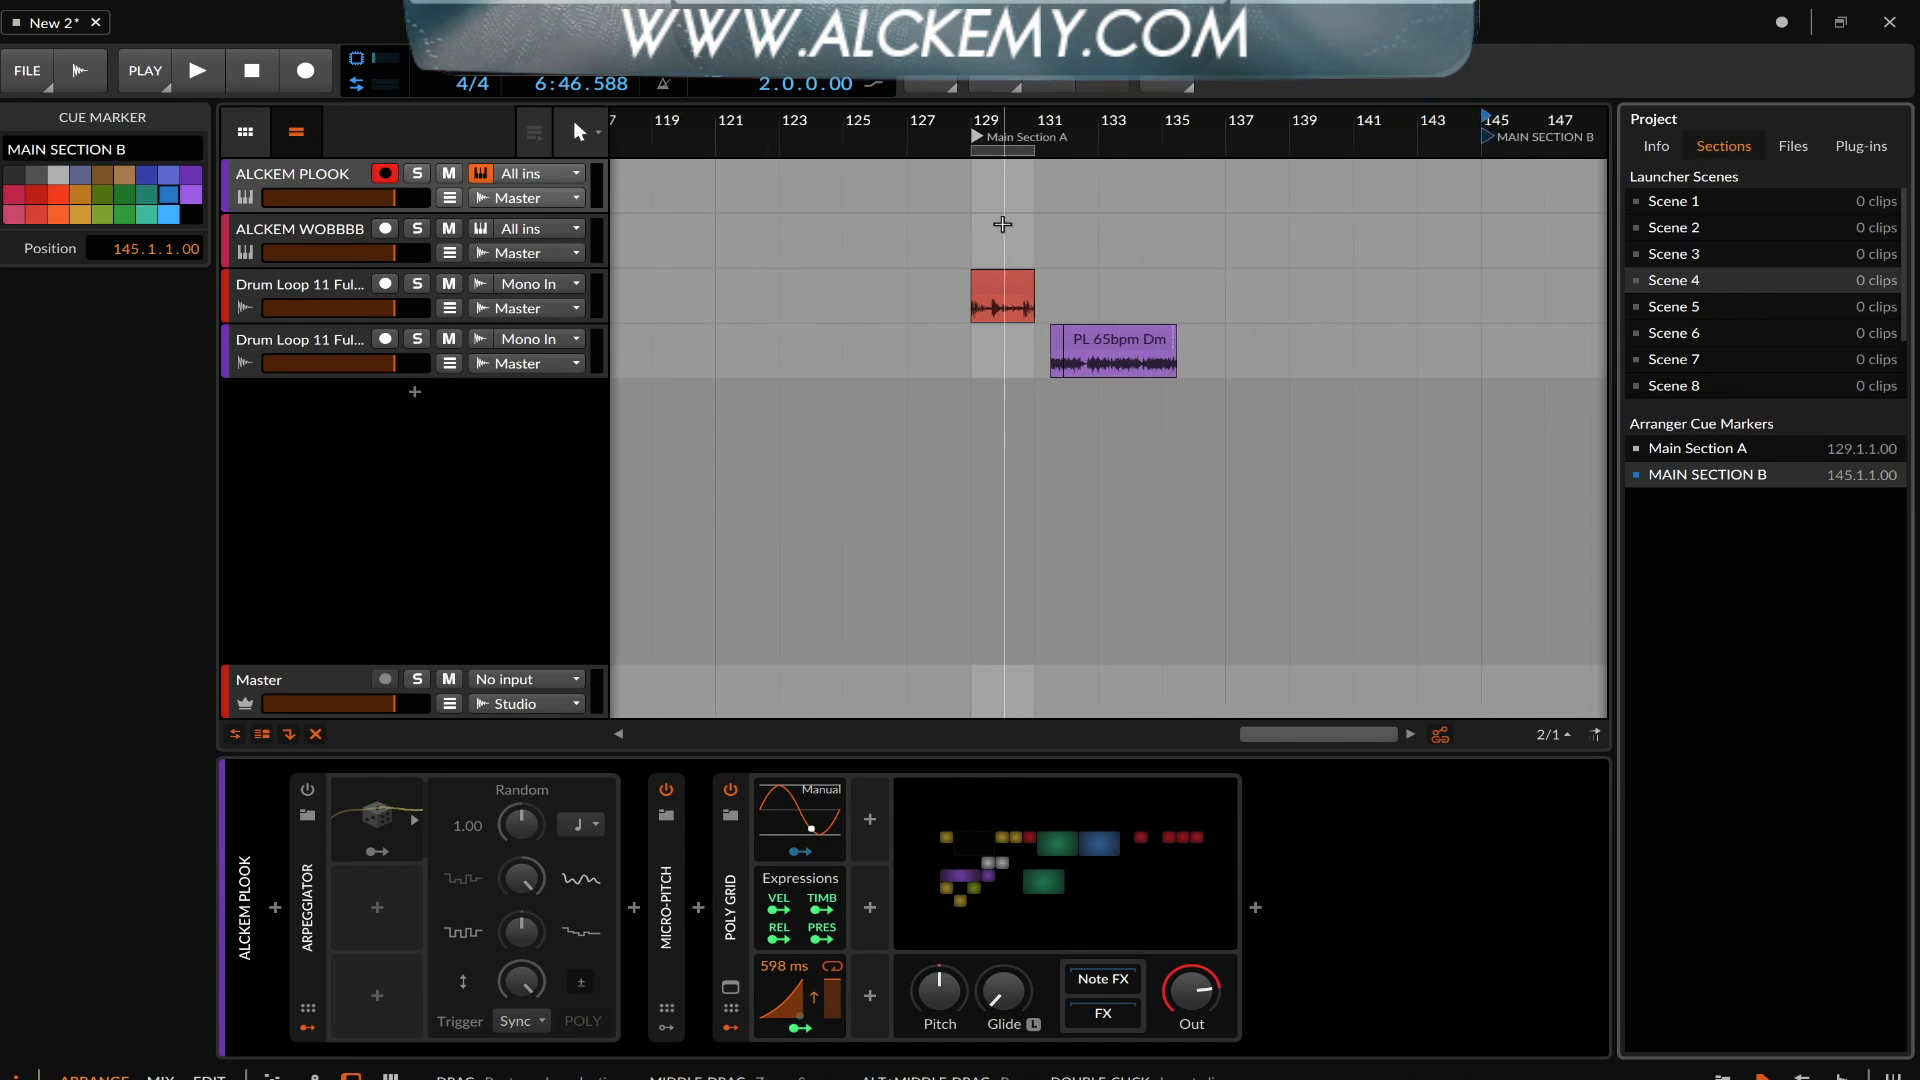
Select the time range from bar 129 to bar 136 across all four tracks, then return to the Main Section A cue marker
scroll(1003, 224, "up", 4)
left_click_drag(956, 188, 1342, 362)
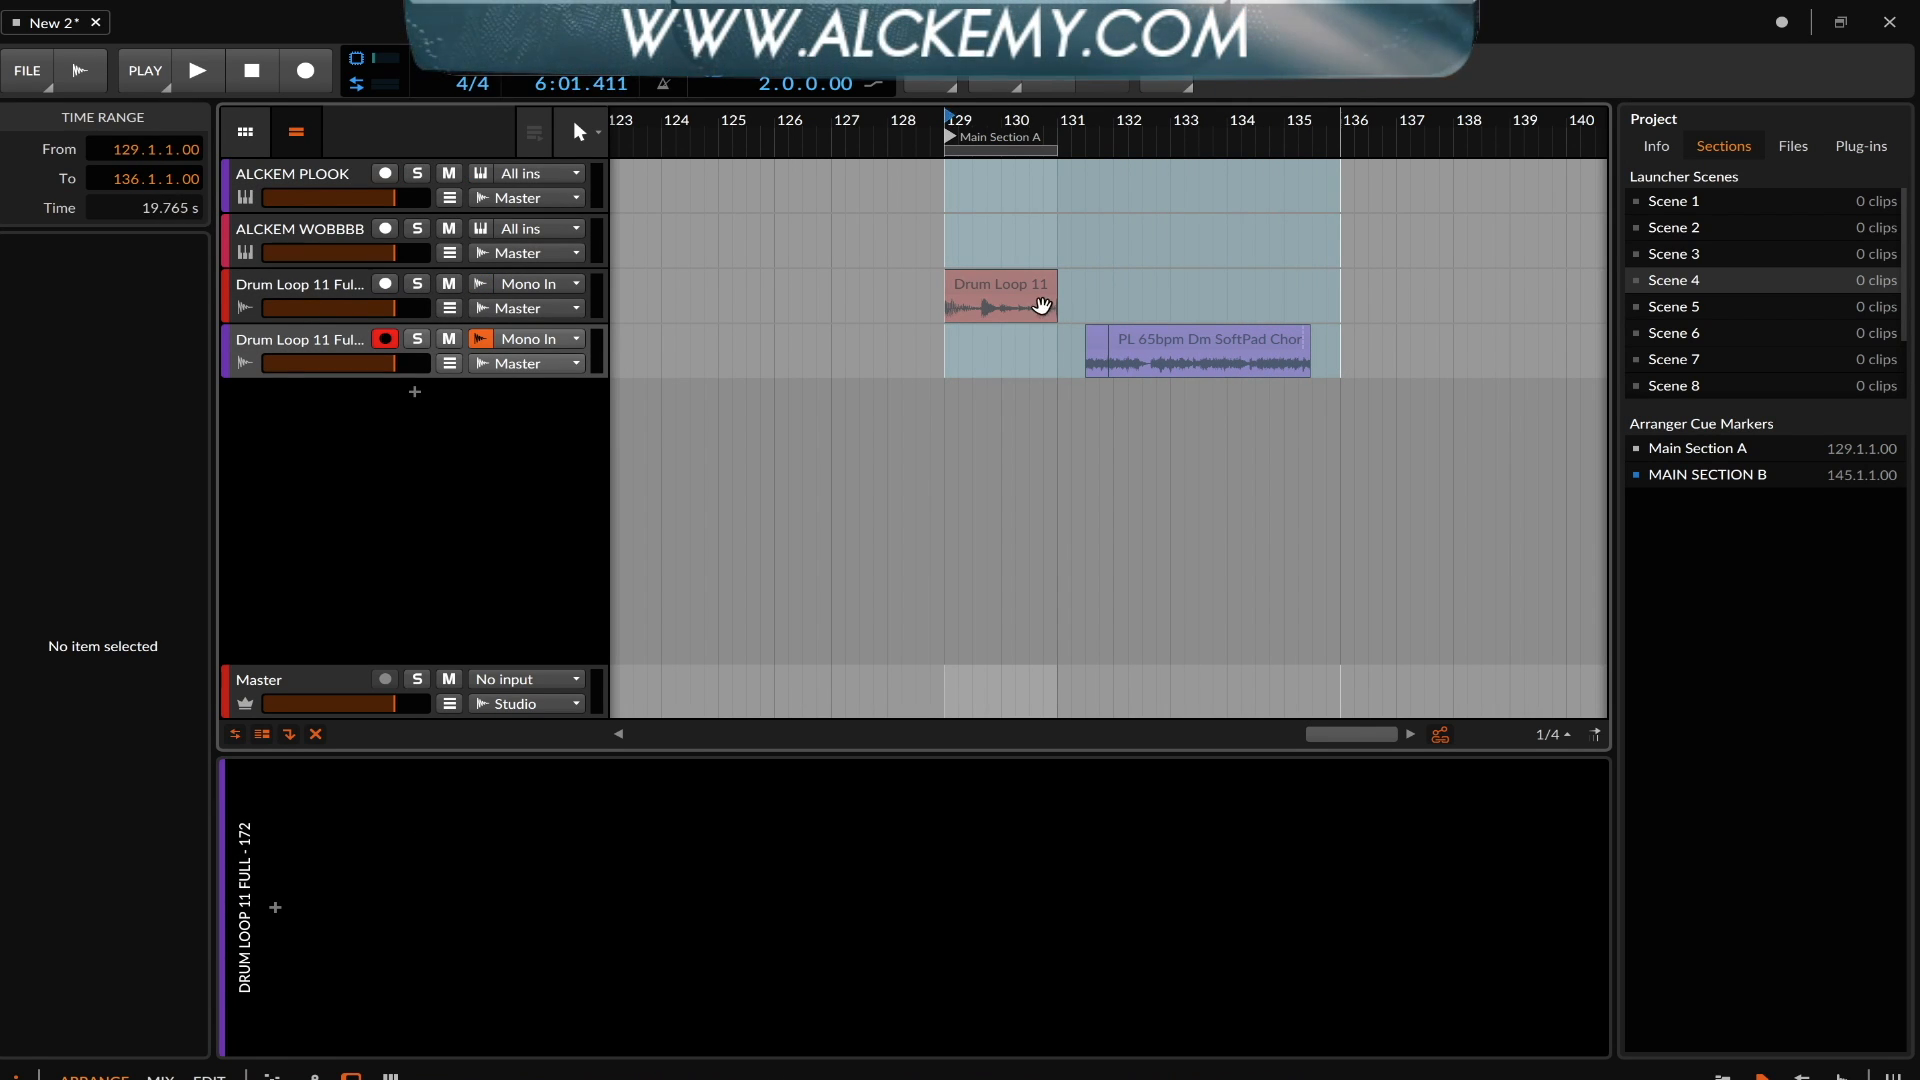
mouse_move(1020, 300)
left_mouse_down()
mouse_move(1575, 291)
mouse_move(957, 297)
left_mouse_up()
scroll(1027, 308, "down", 3)
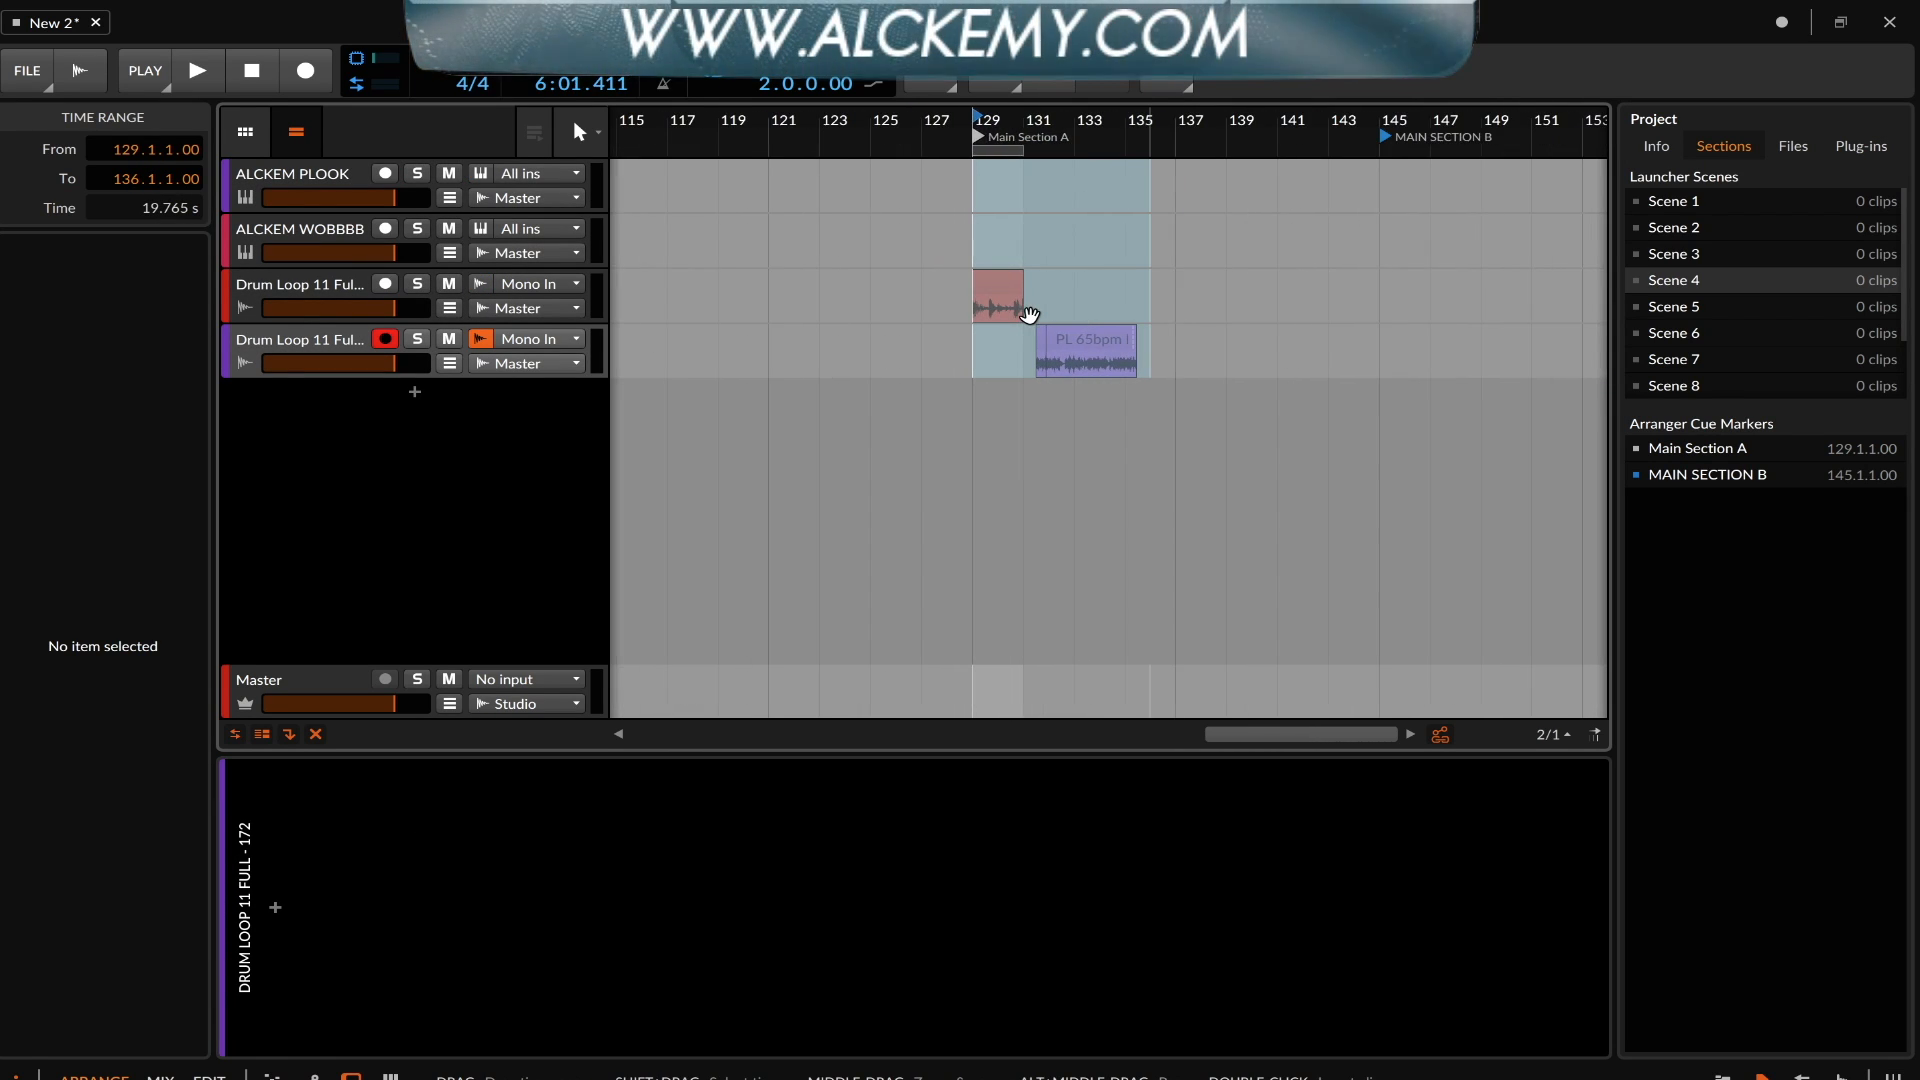
left_click(1712, 452)
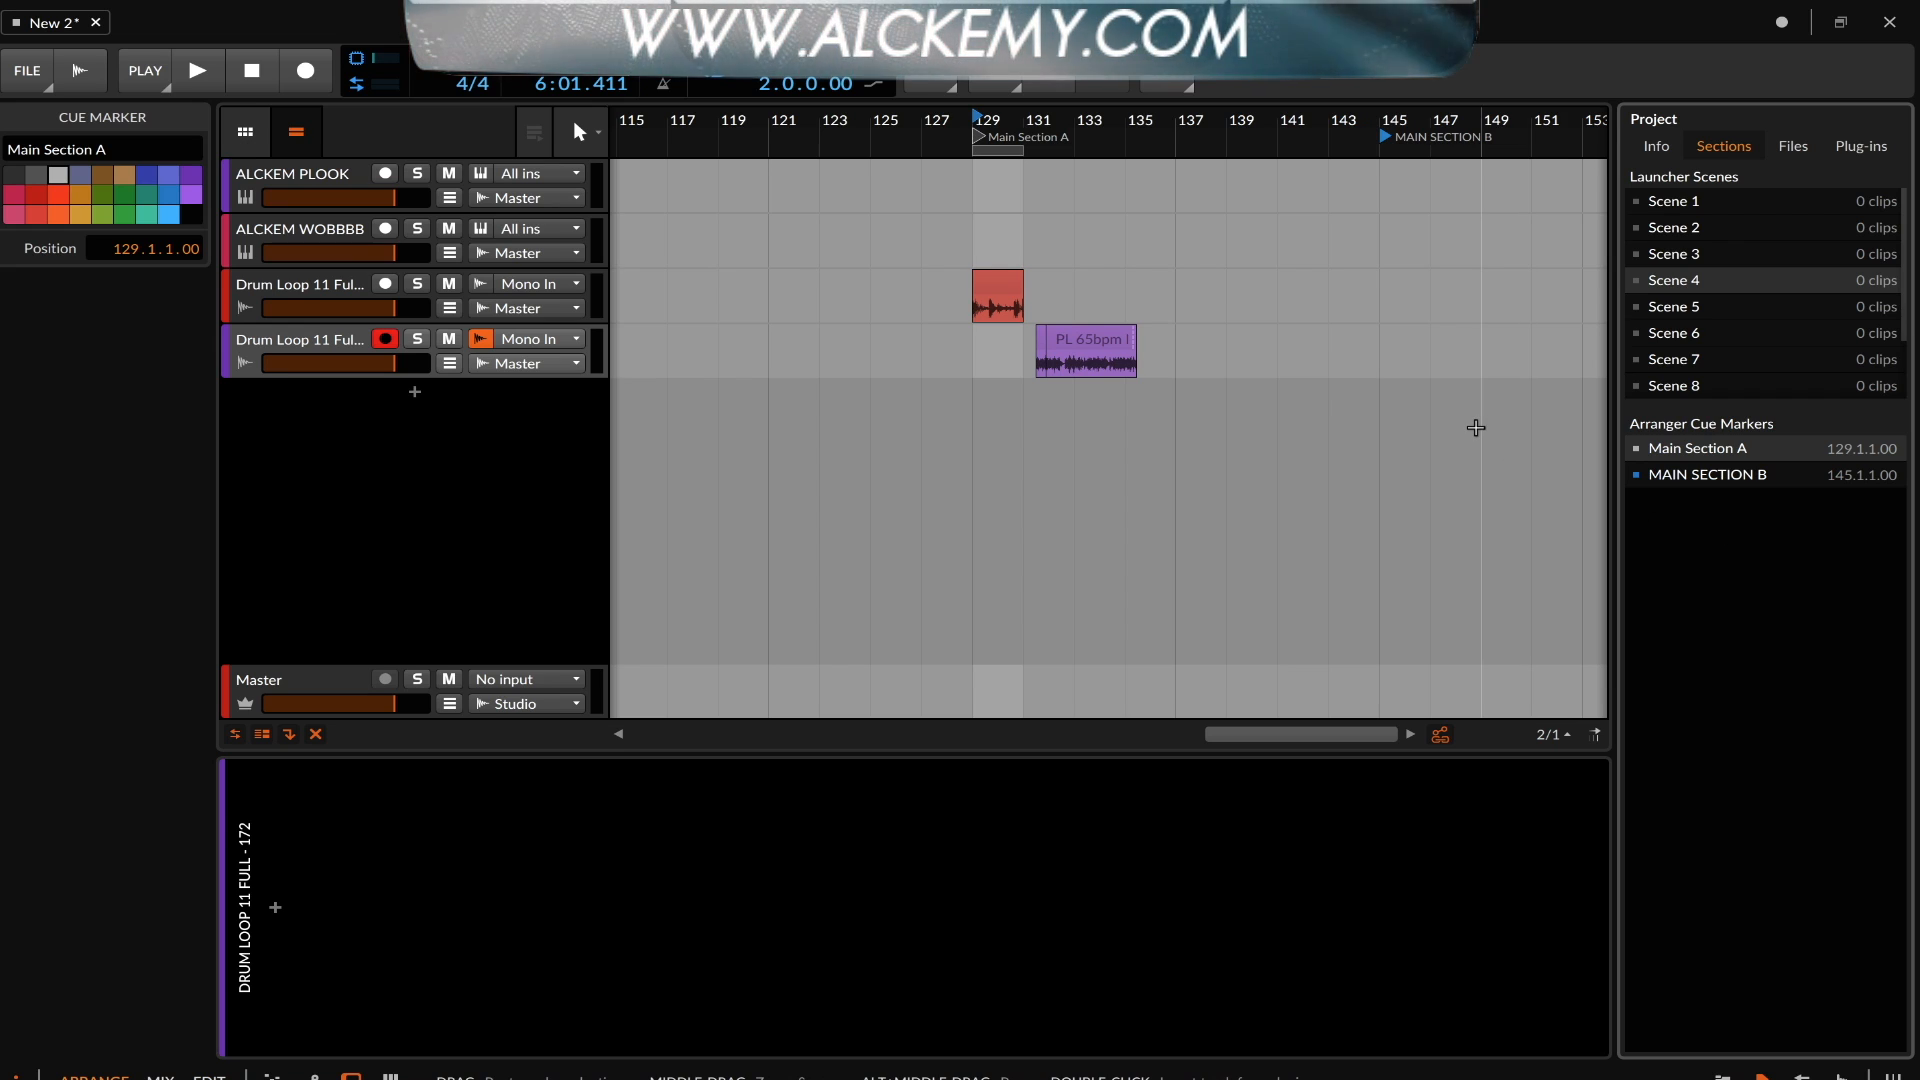
Move the play position far along the timeline to bar 897, then bring it back to bar 129 on the ALCKEM WOBBBB track
scroll(1236, 384, "down", 4)
scroll(1038, 297, "down", 3)
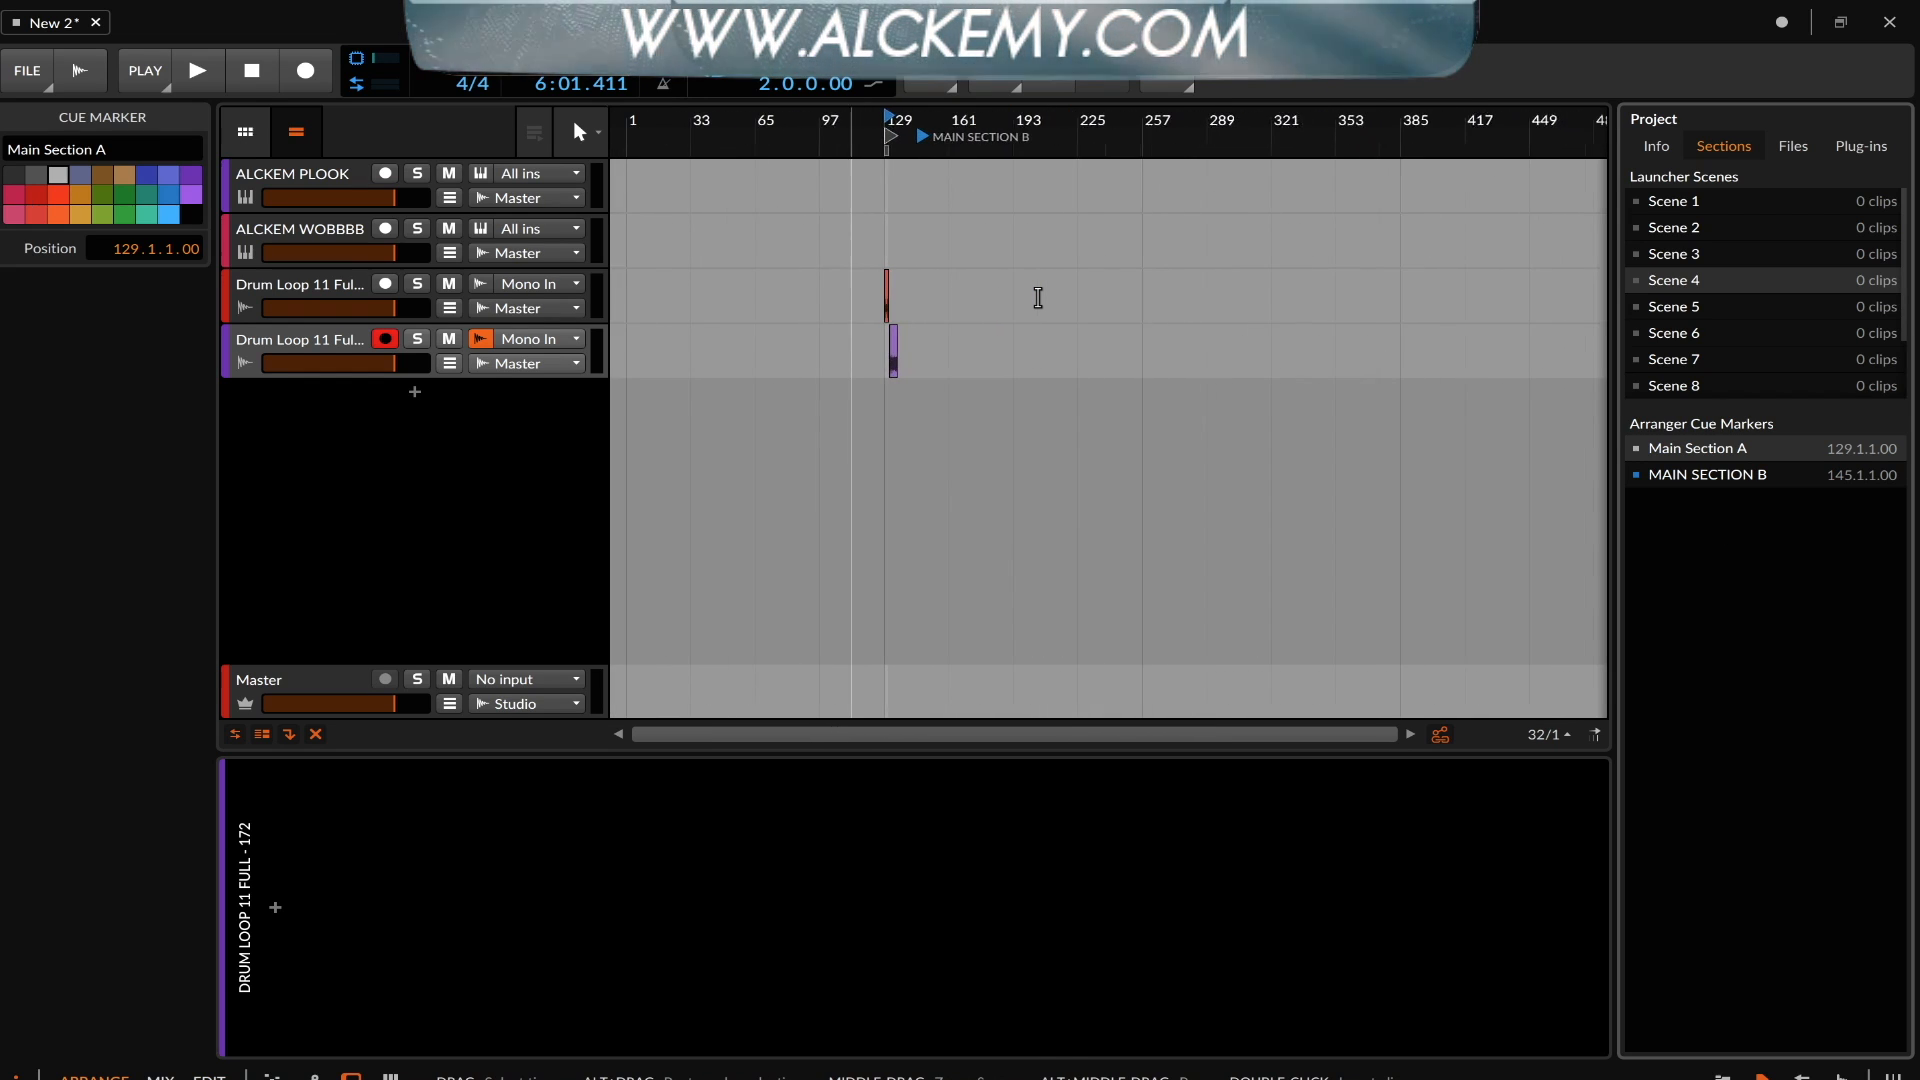
scroll(1050, 290, "down", 1)
scroll(812, 284, "right", 5)
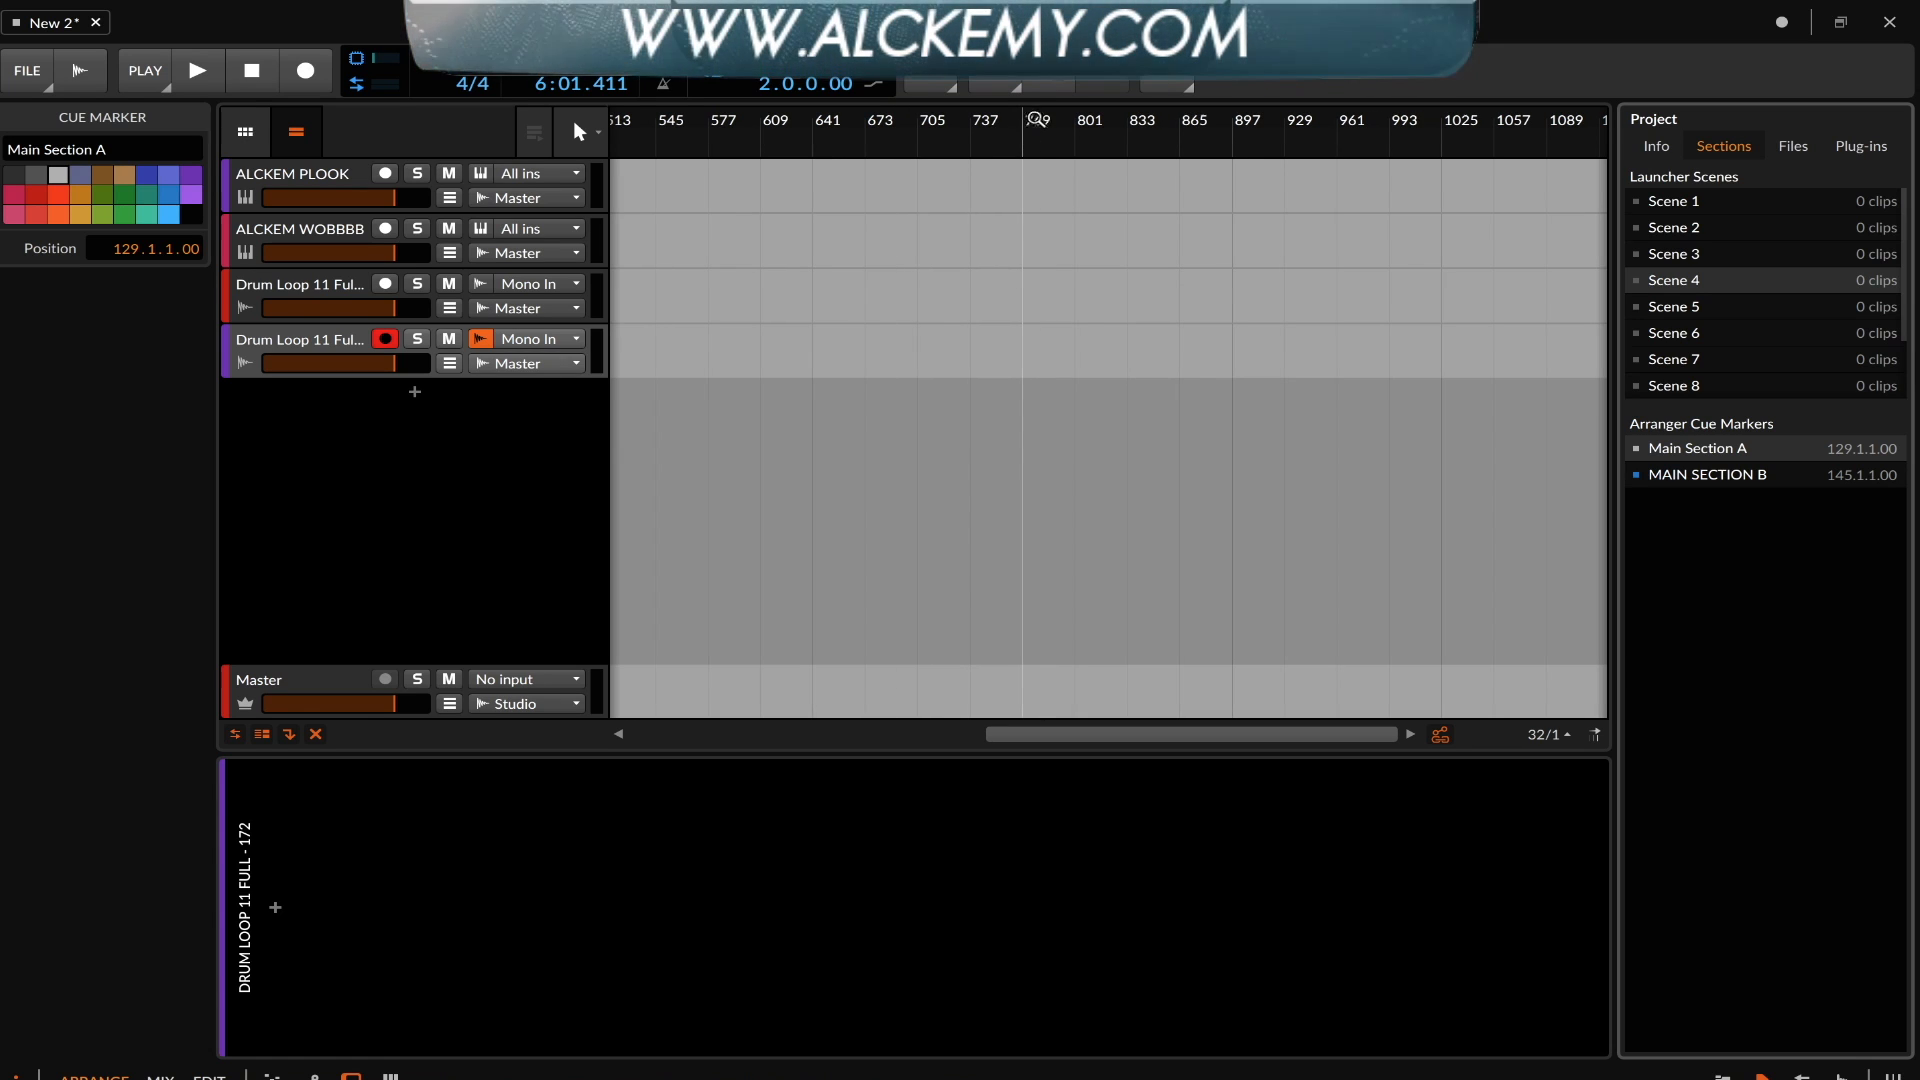
scroll(1000, 200, "right", 2)
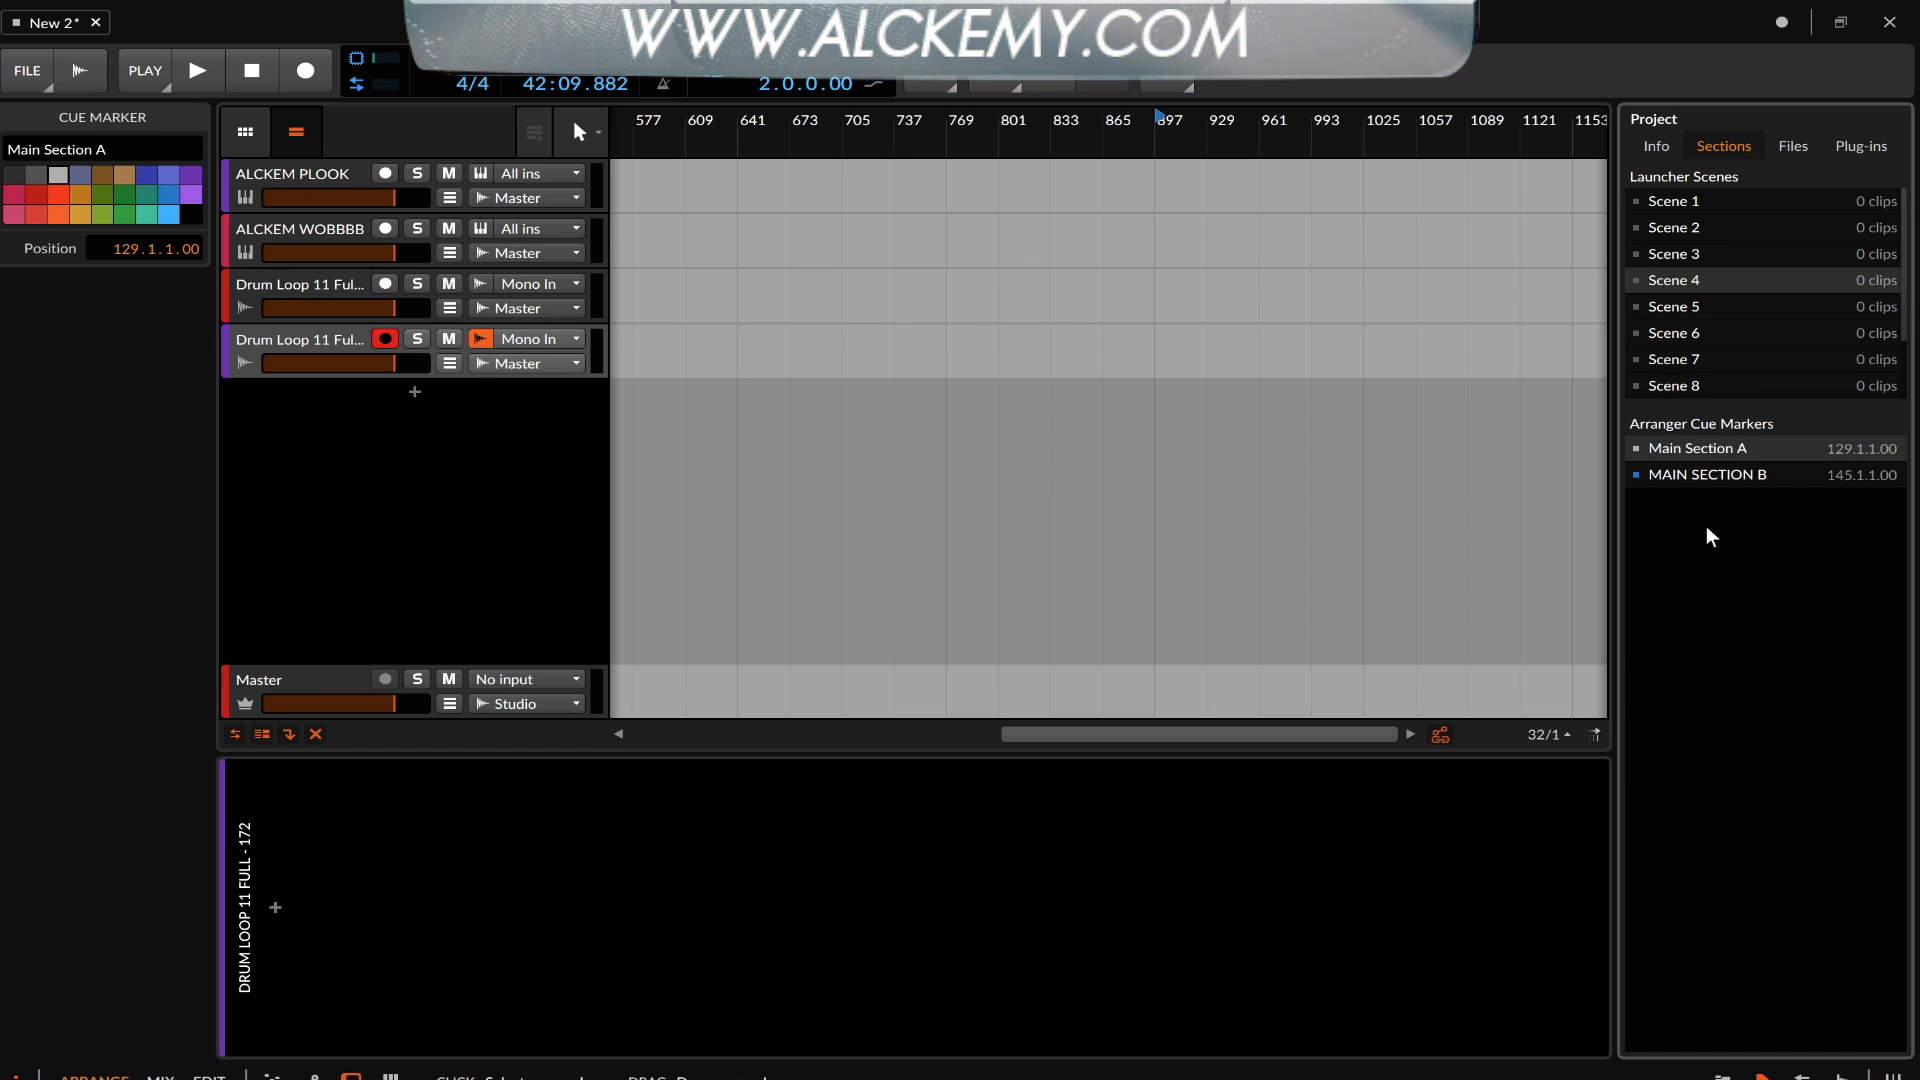
scroll(1100, 200, "left", 7)
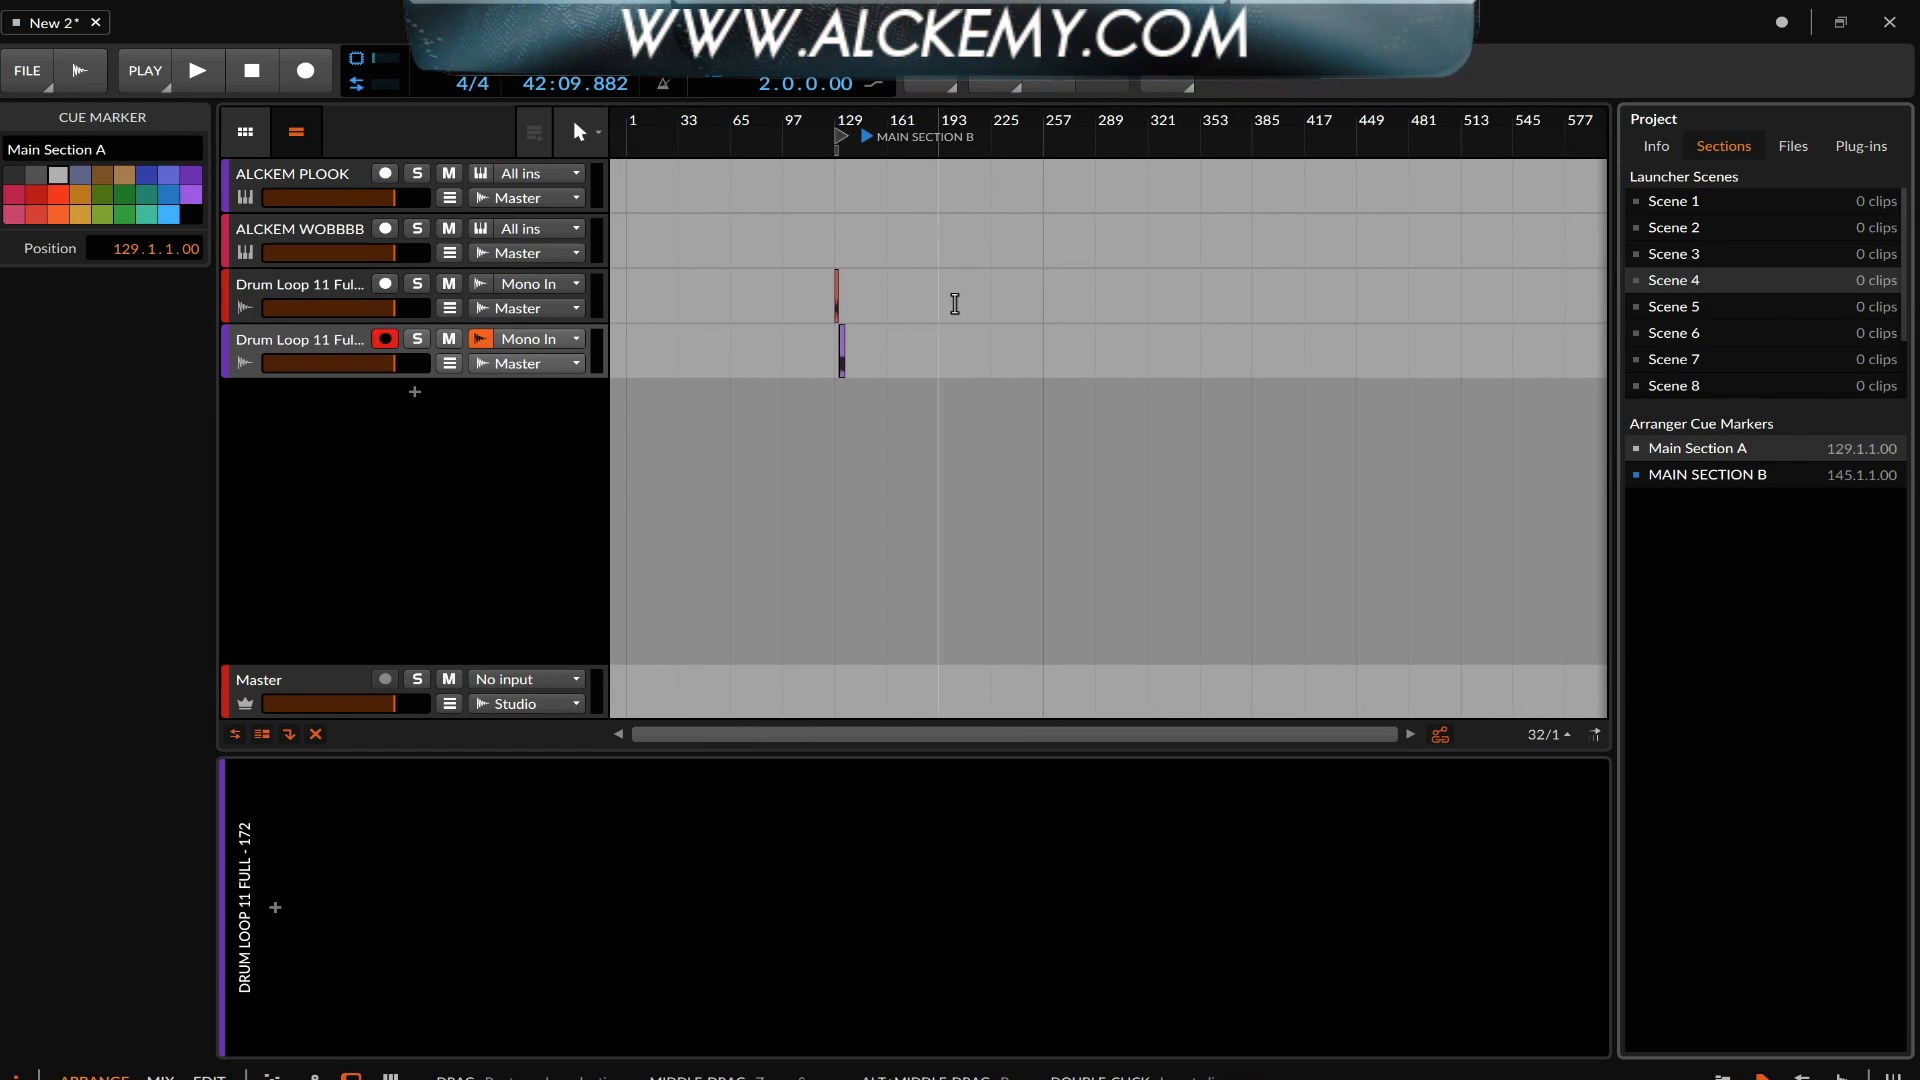
scroll(858, 248, "up", 5)
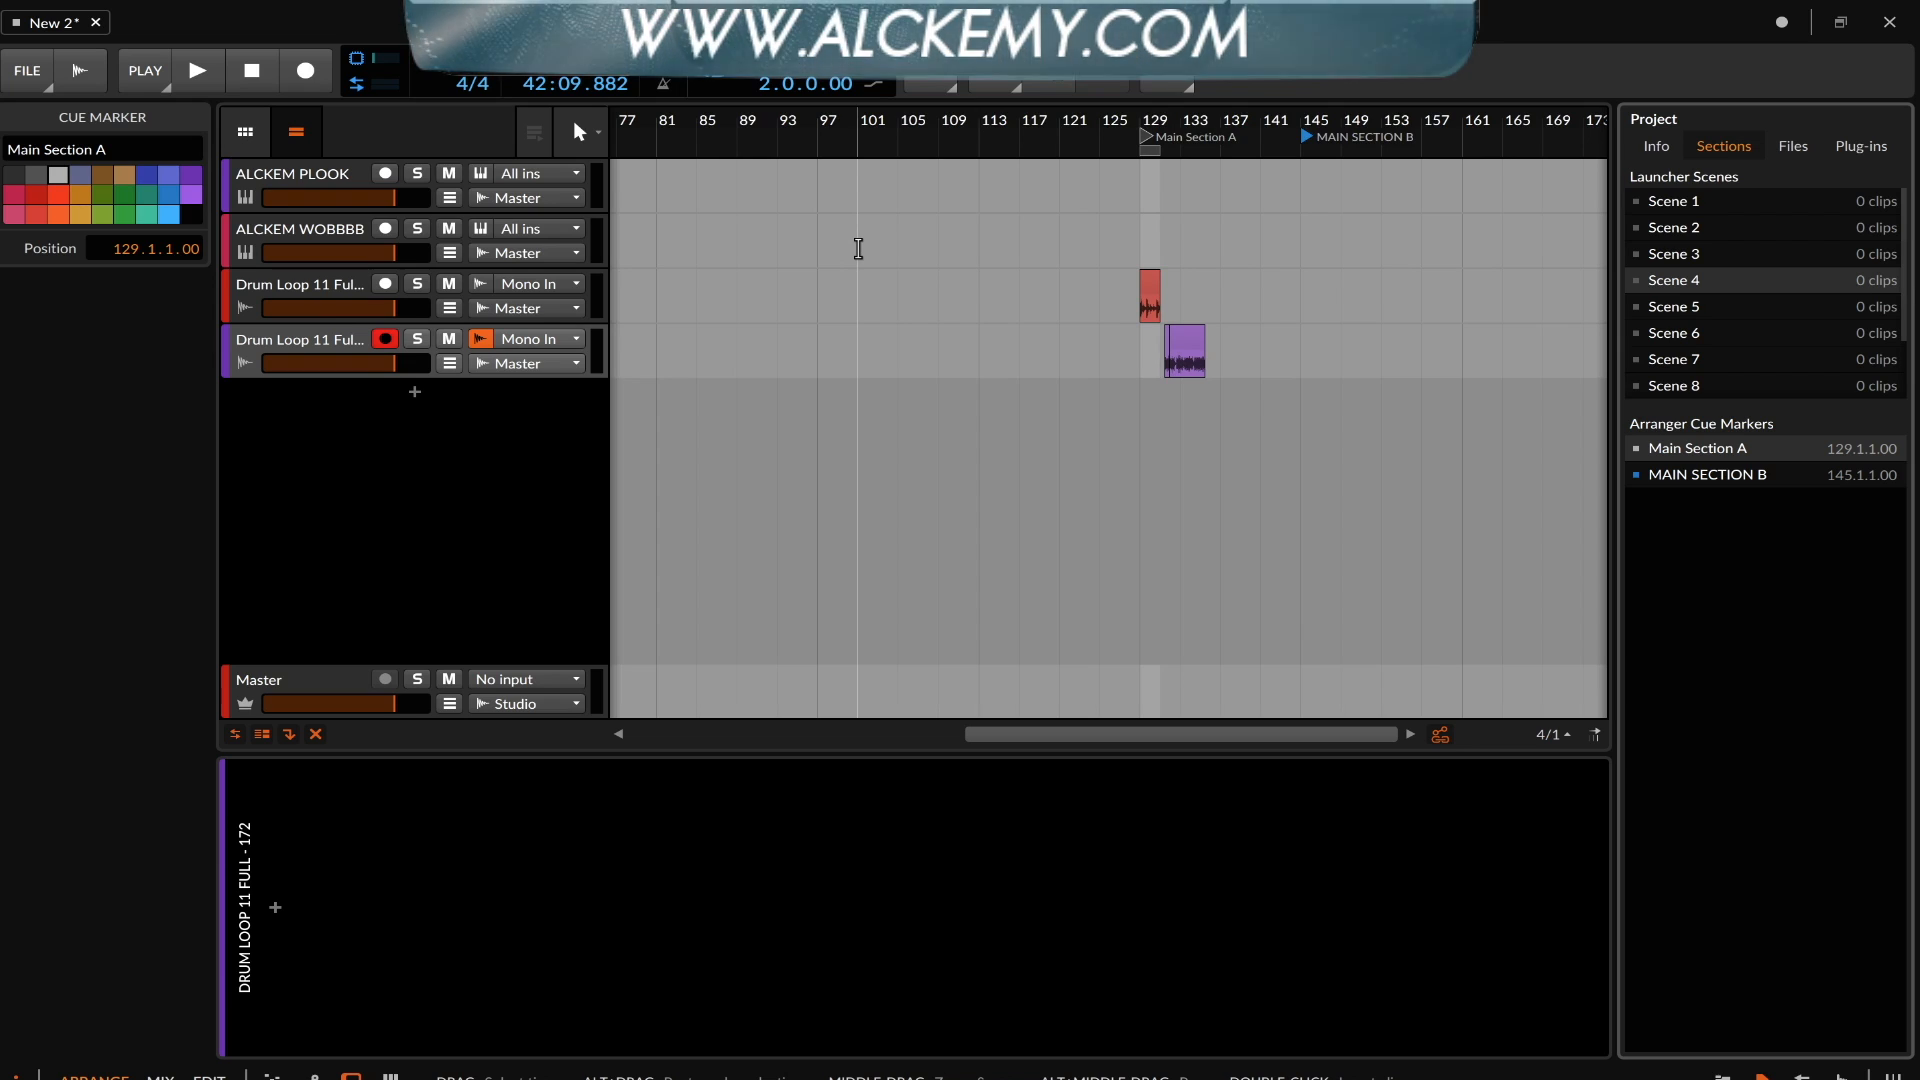
scroll(858, 248, "up", 3)
scroll(857, 248, "up", 3)
left_click(860, 247)
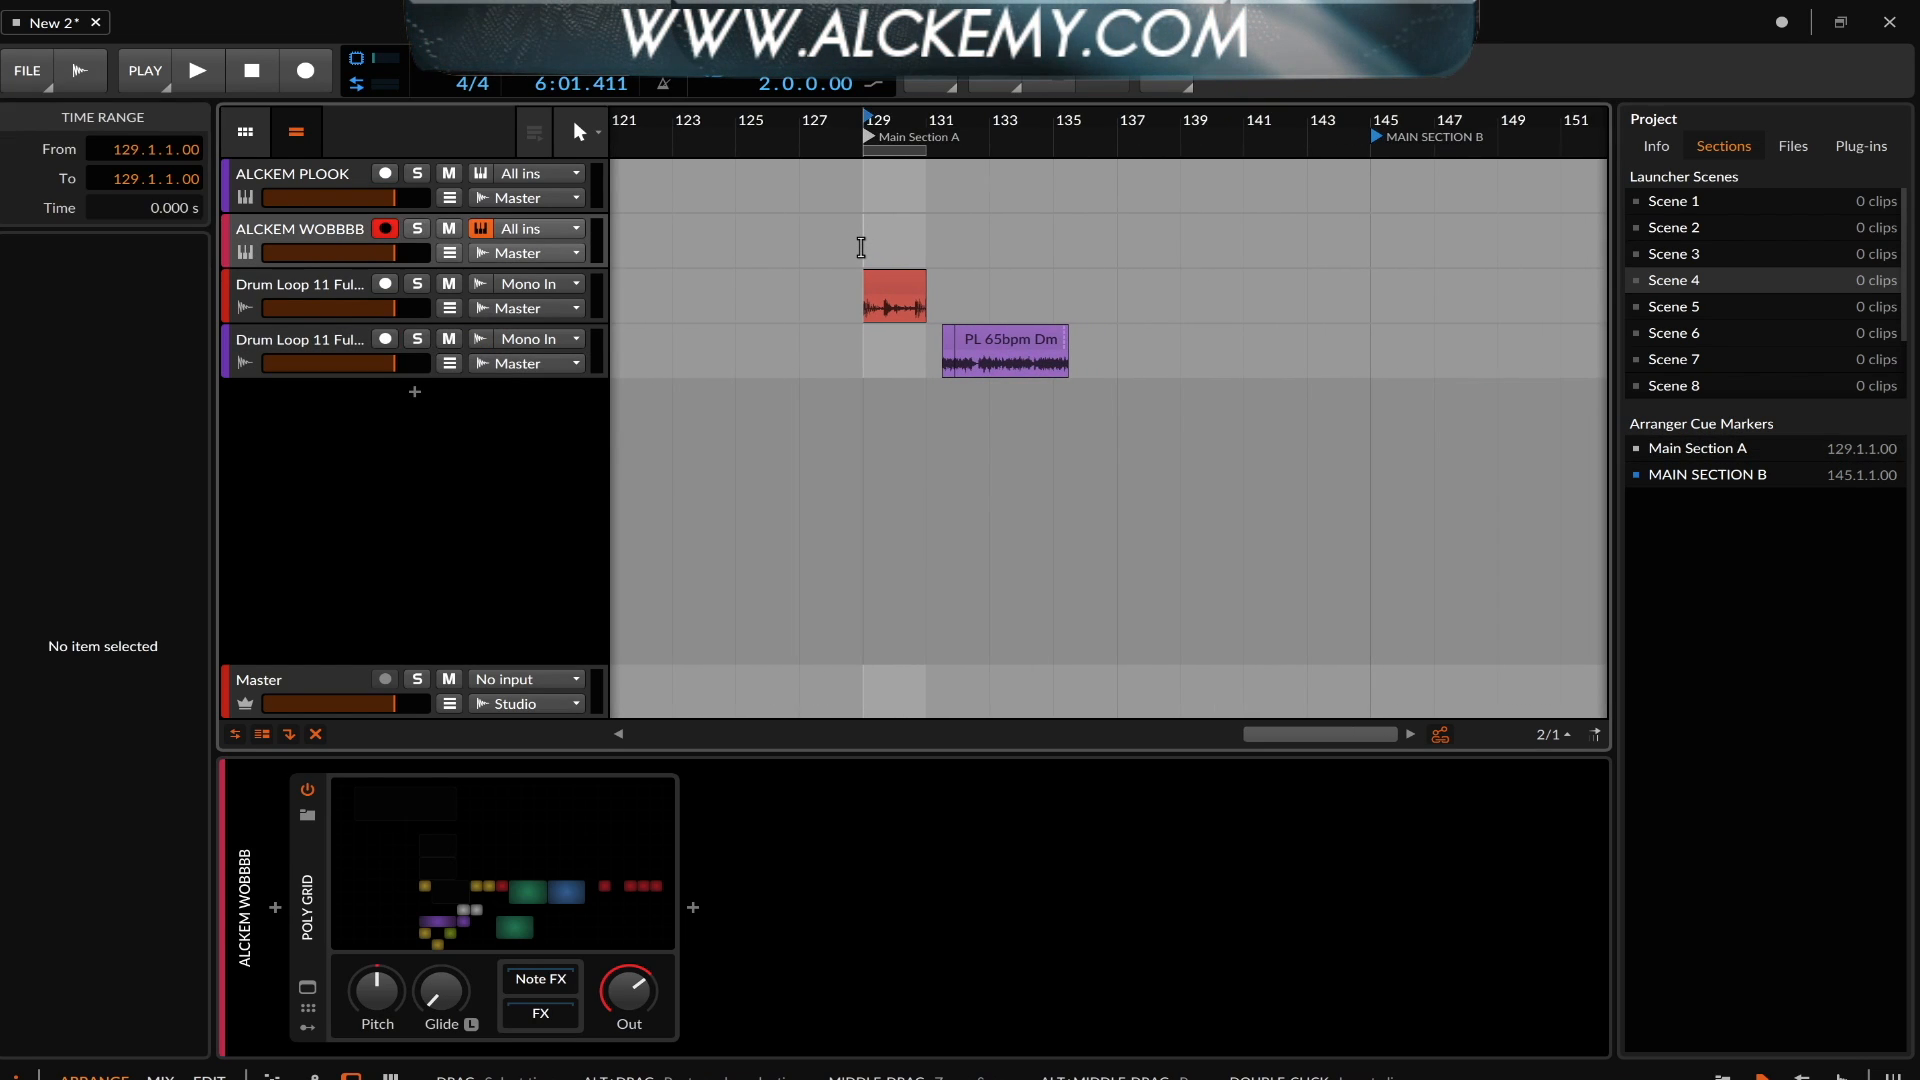
Switch between the combined launcher and arranger view, the clip launcher alone, and the arranger timeline alone
scroll(861, 247, "up", 2)
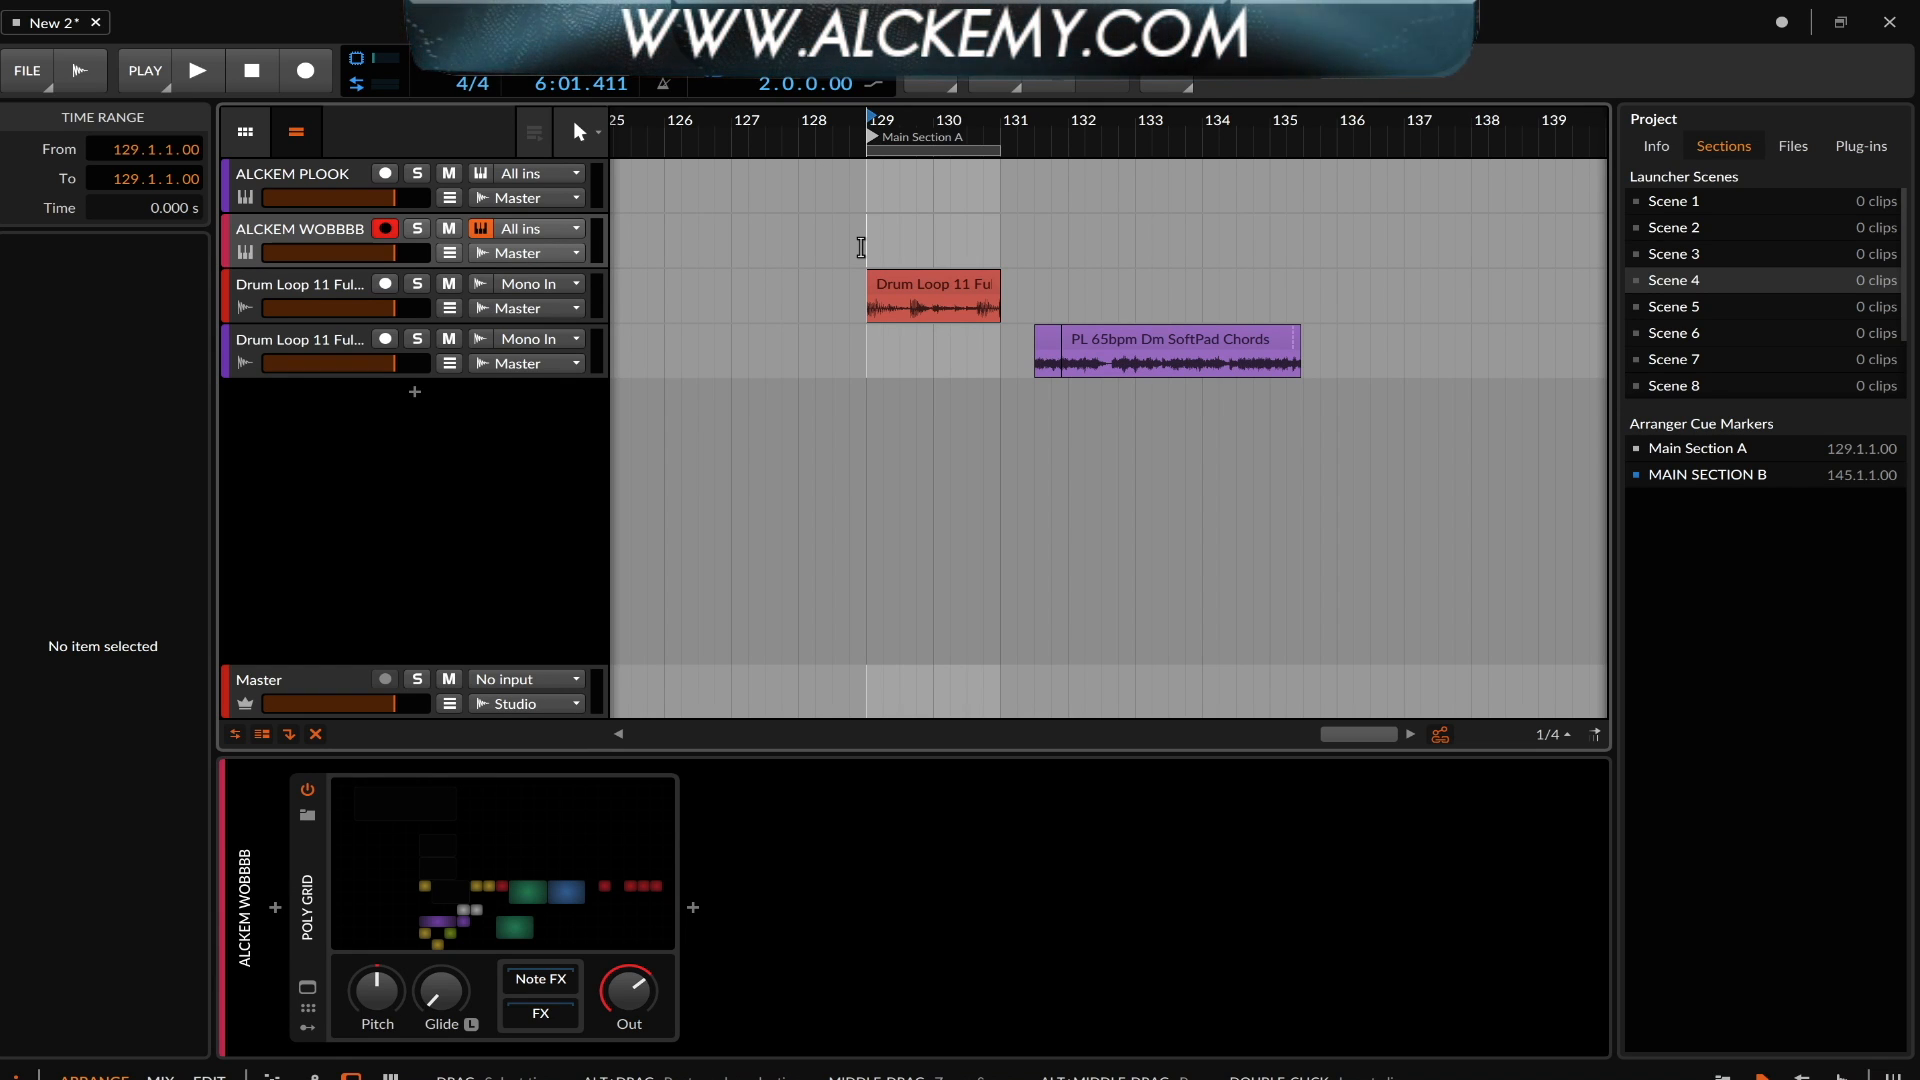
left_click(296, 131)
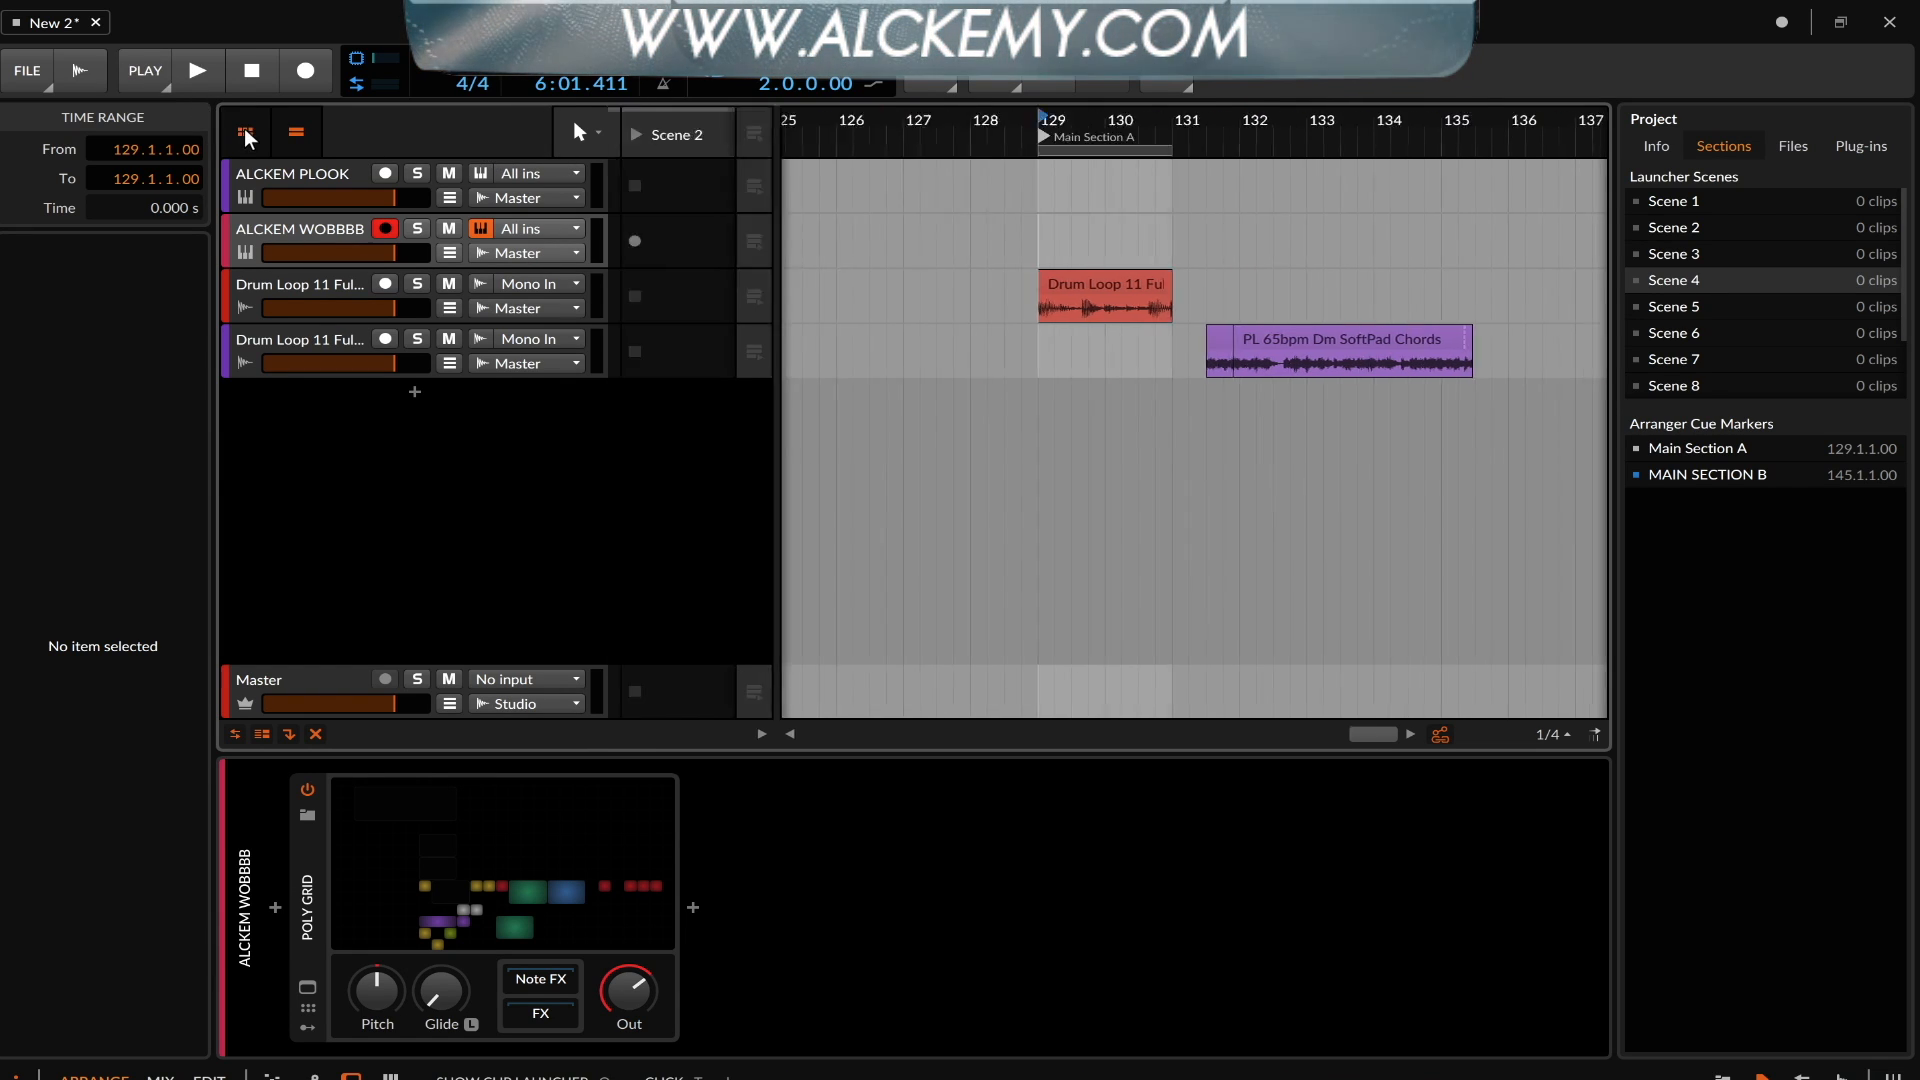
left_click(296, 131)
left_click(244, 133)
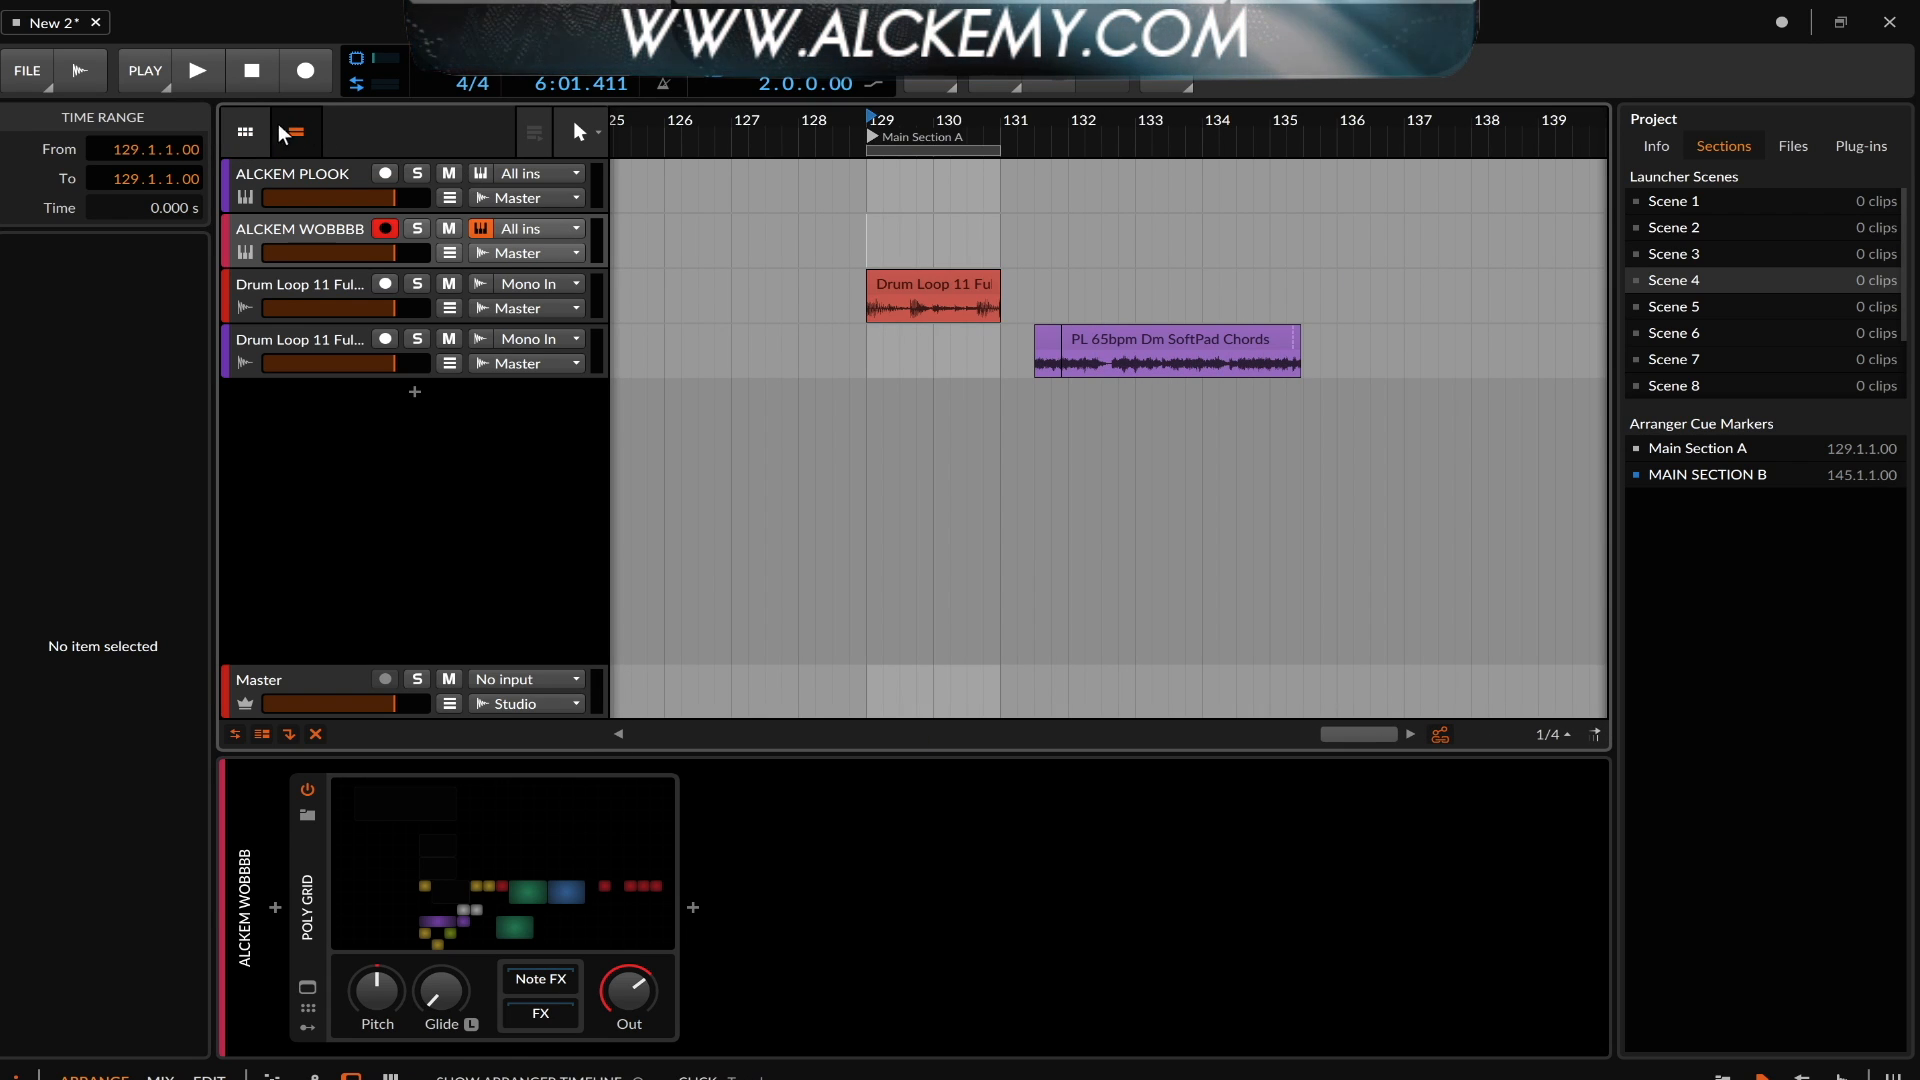
left_click(247, 130)
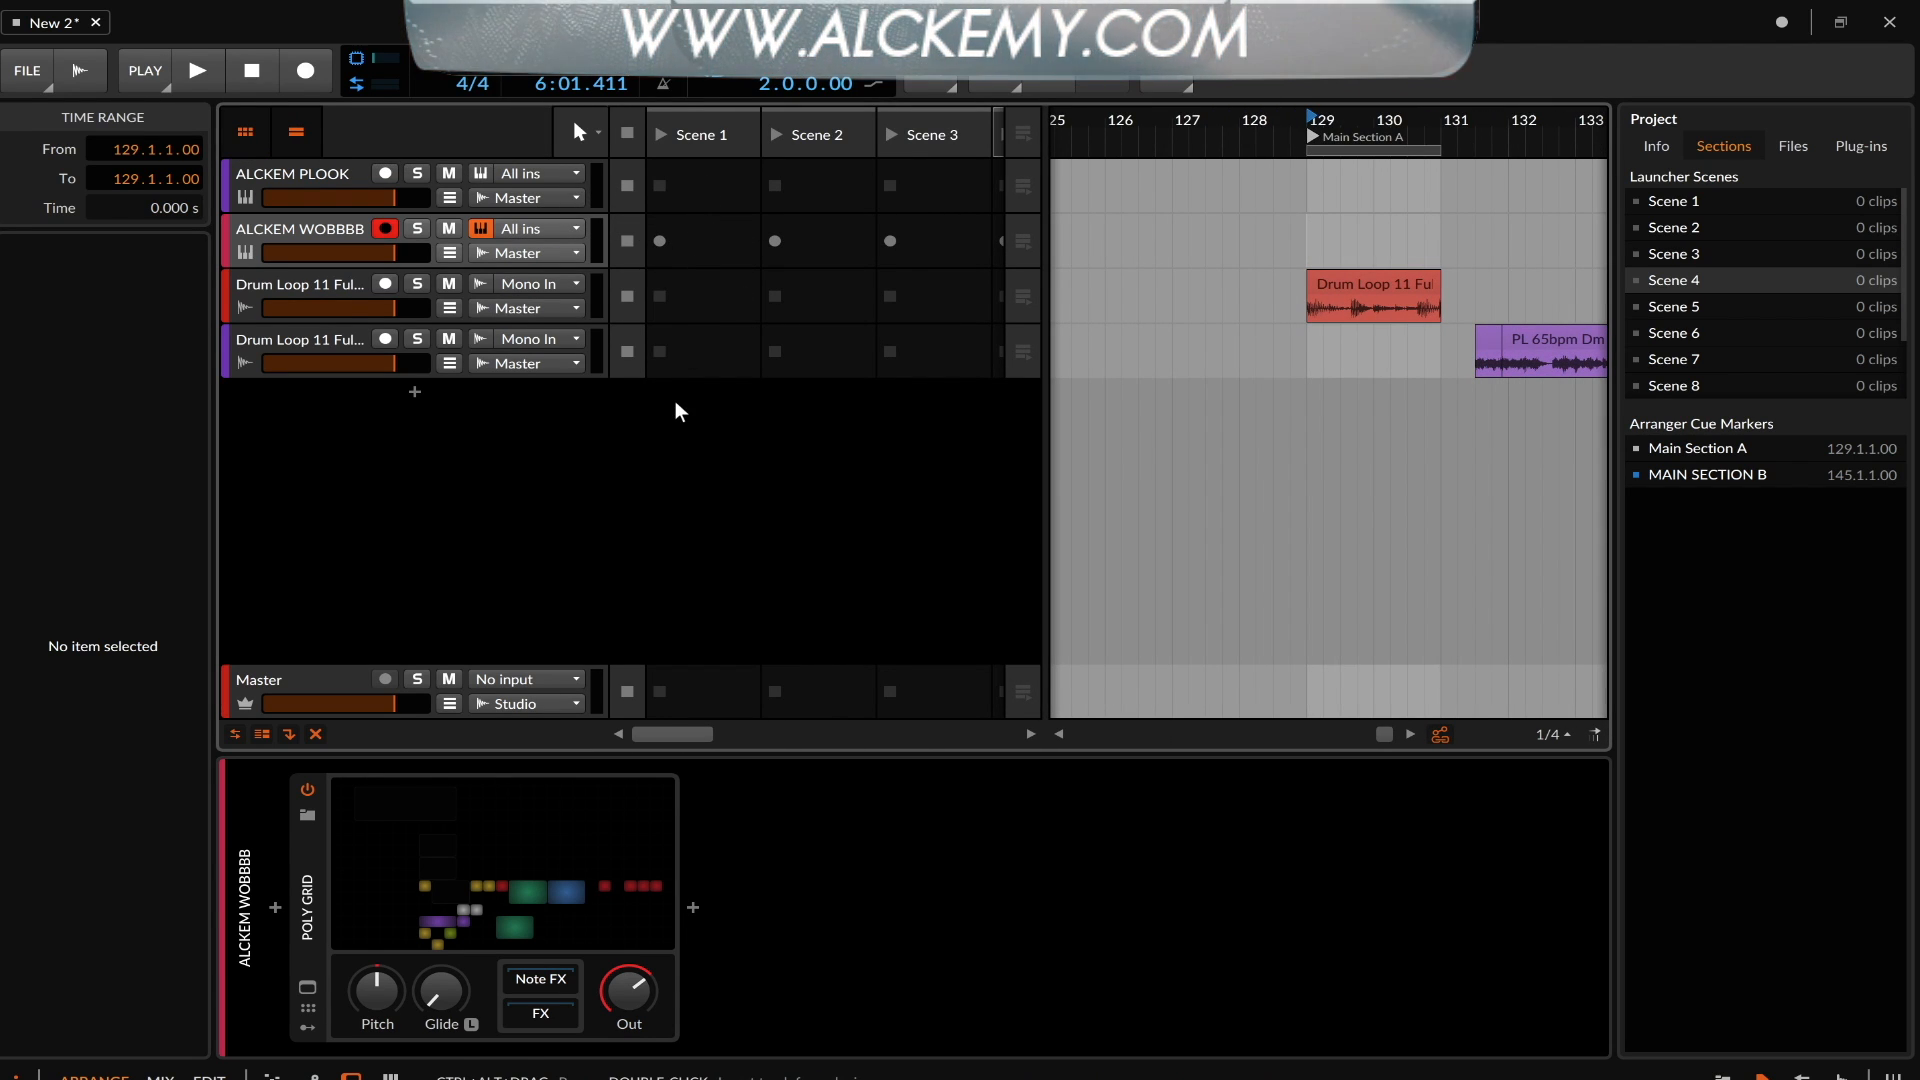
left_click(298, 131)
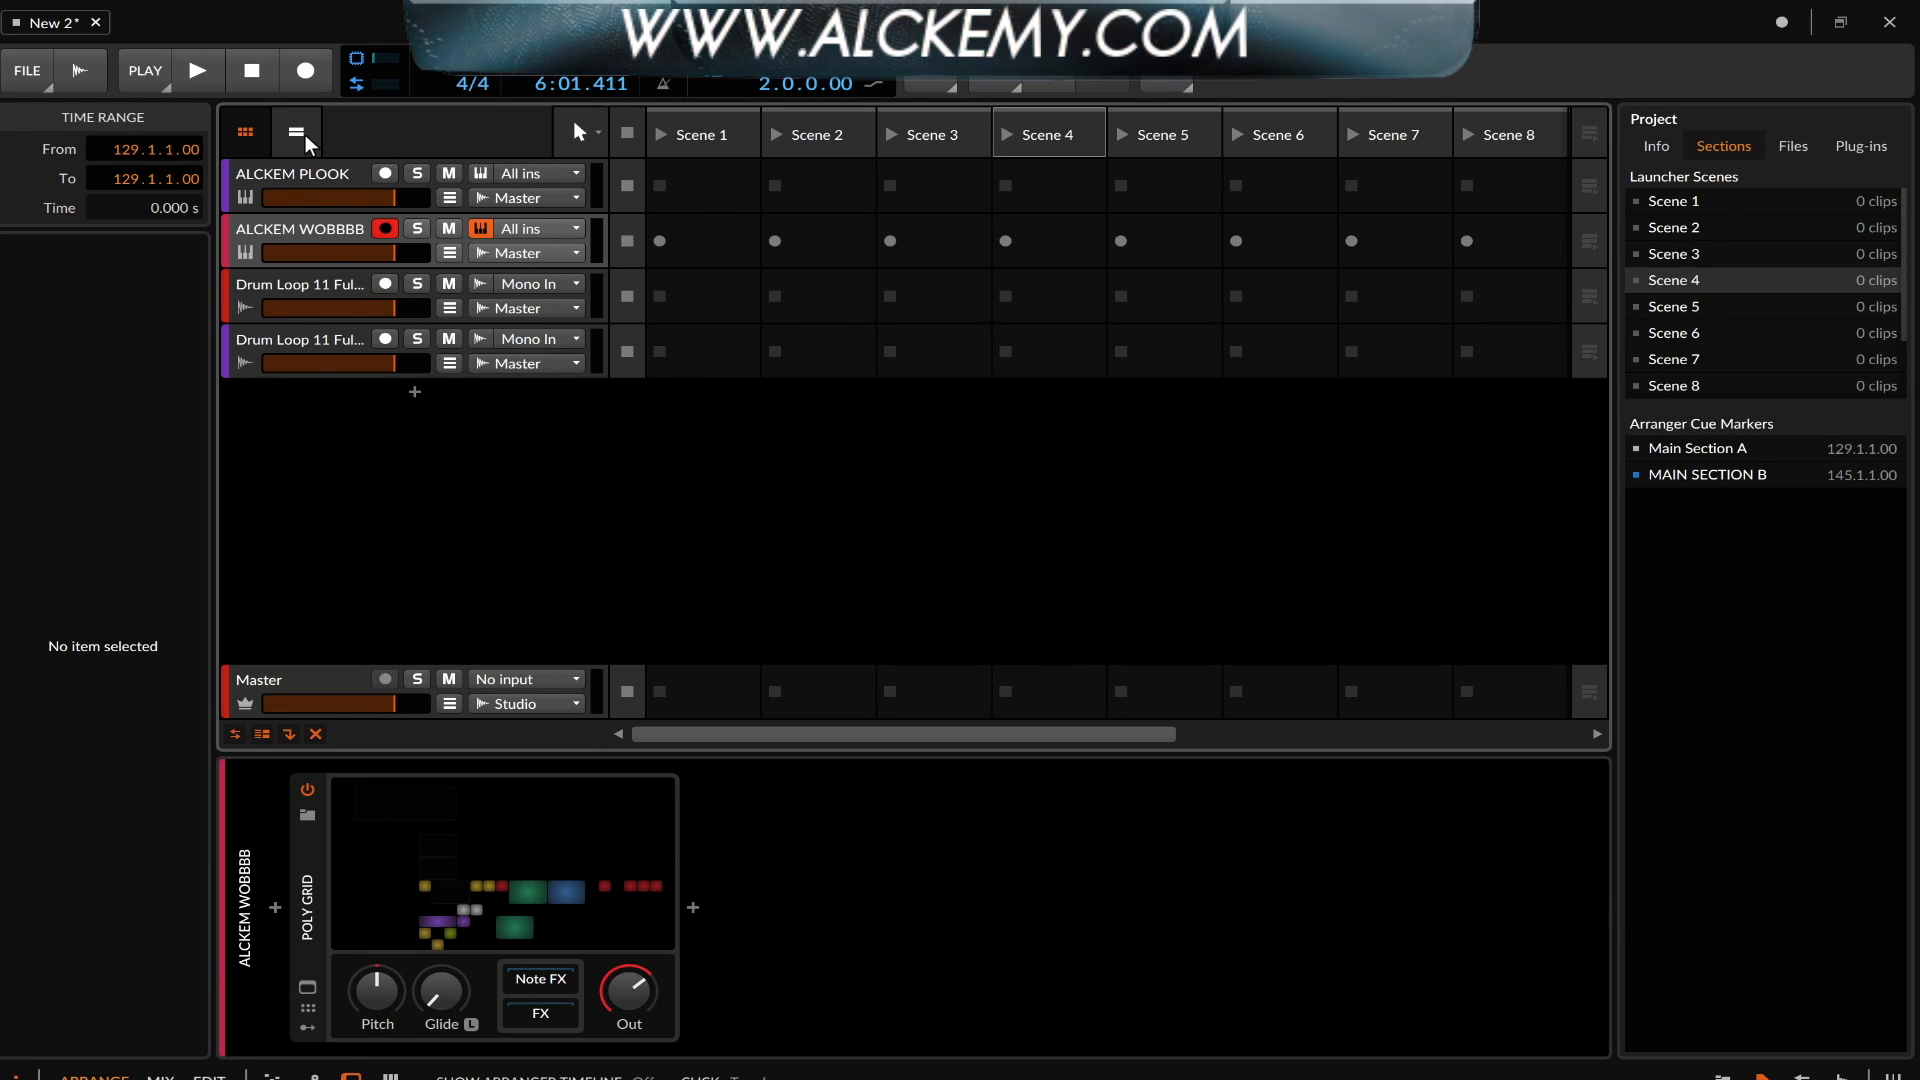
left_click(293, 131)
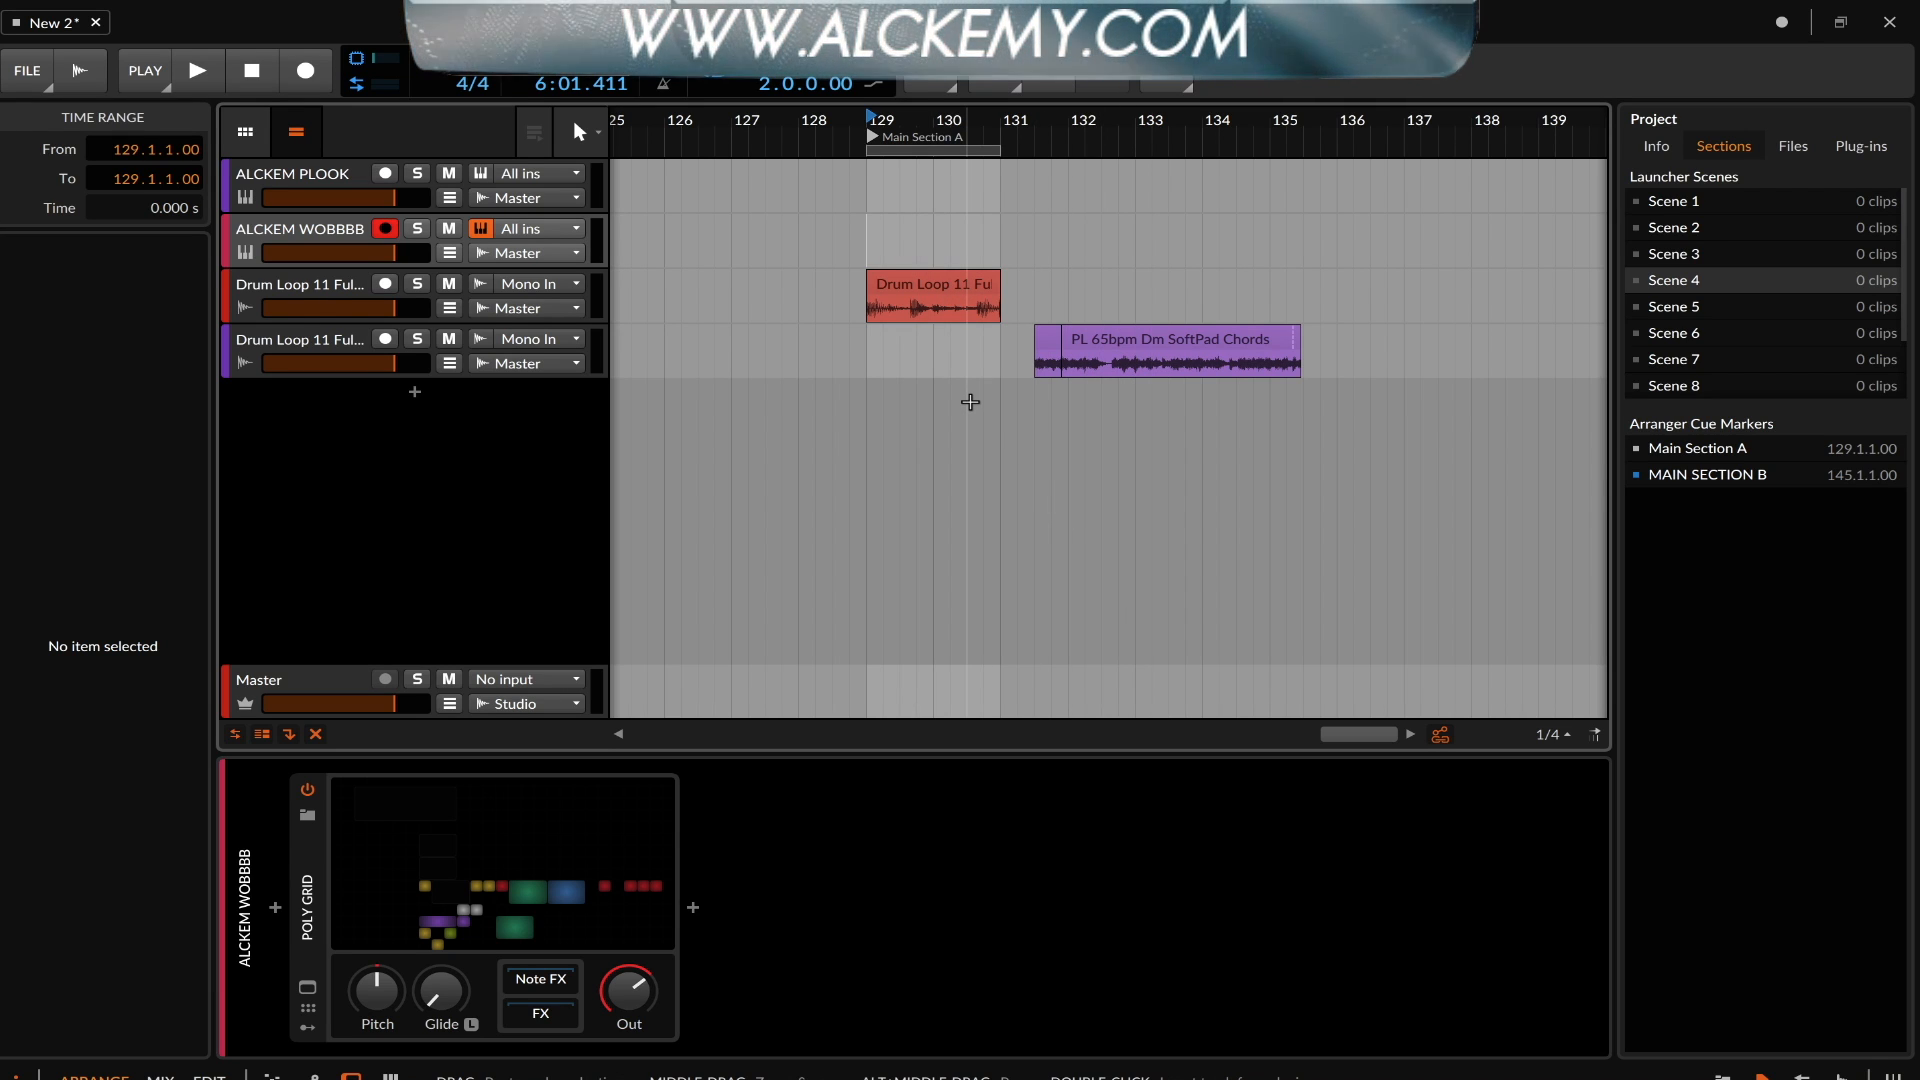
Jump to the Main Section A cue marker and on to MAIN SECTION B at bar 145
left_click(1720, 448)
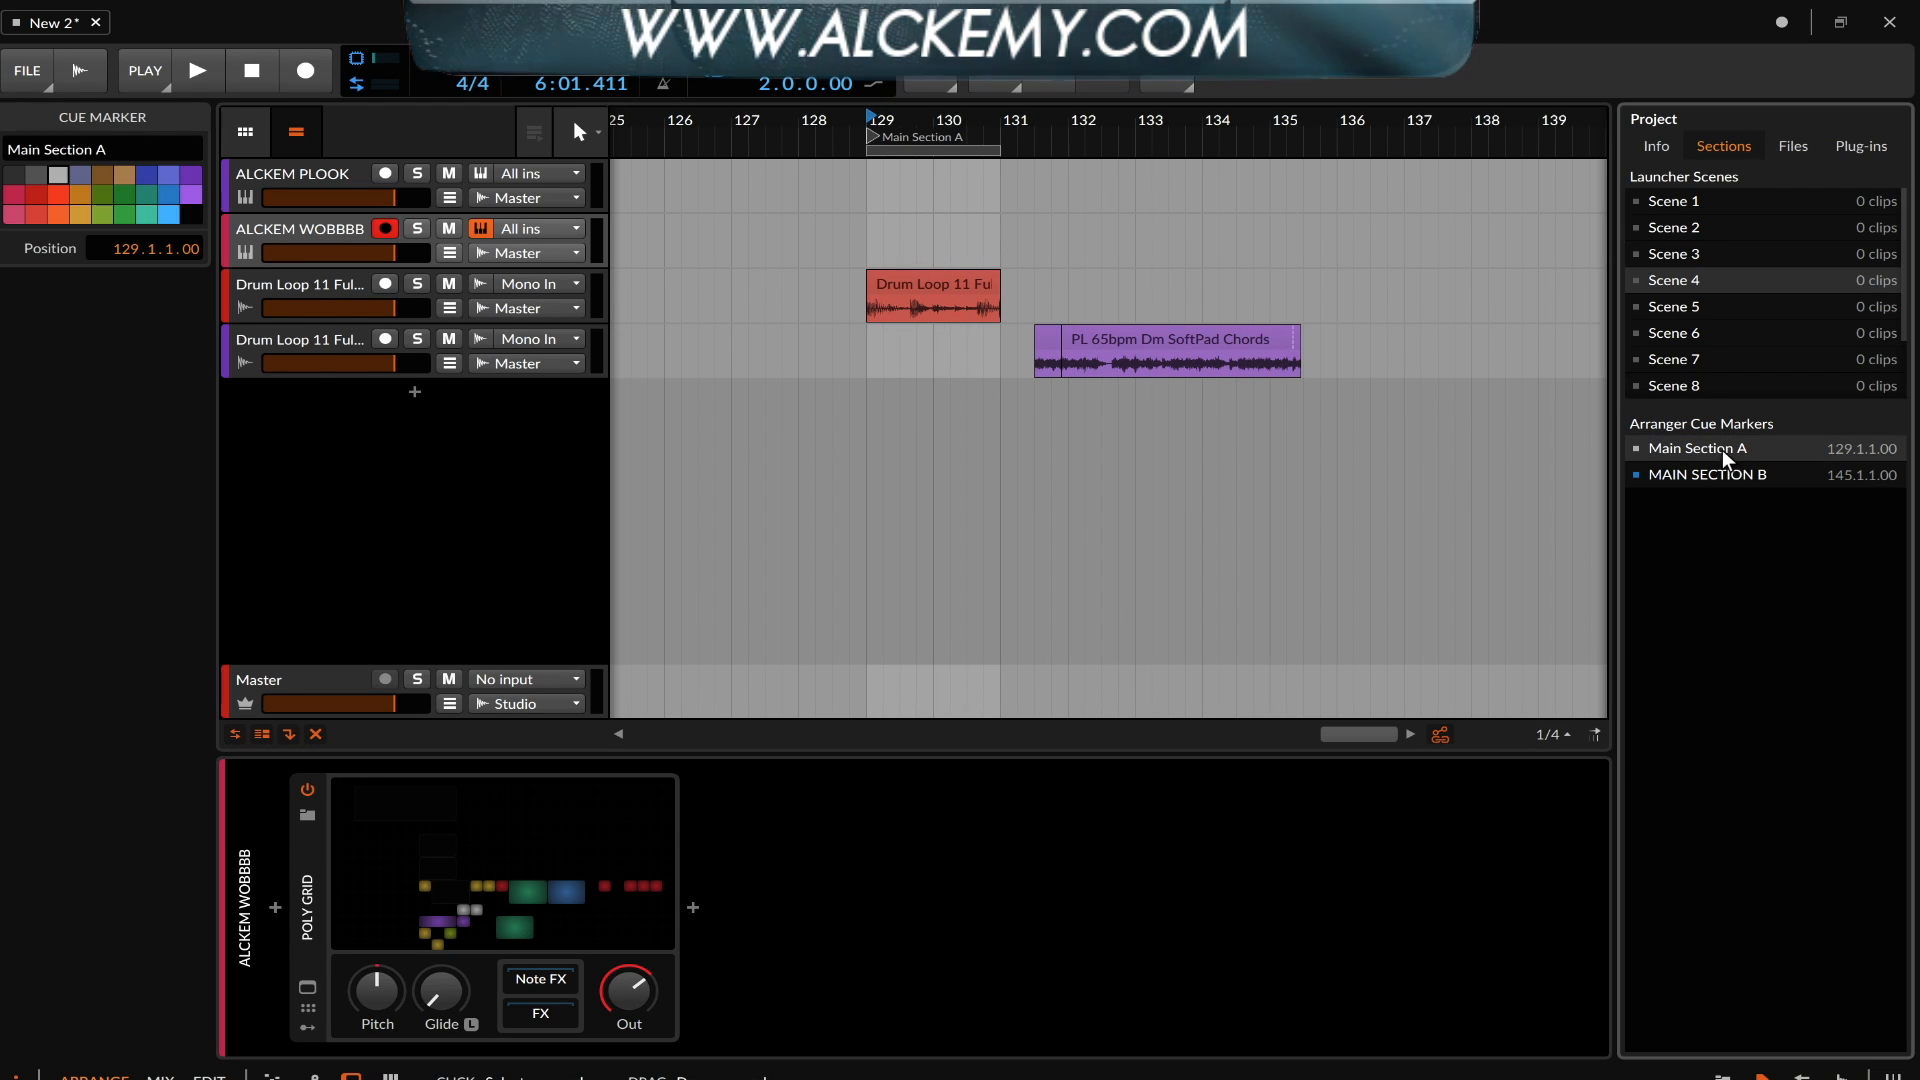
left_click(1720, 474)
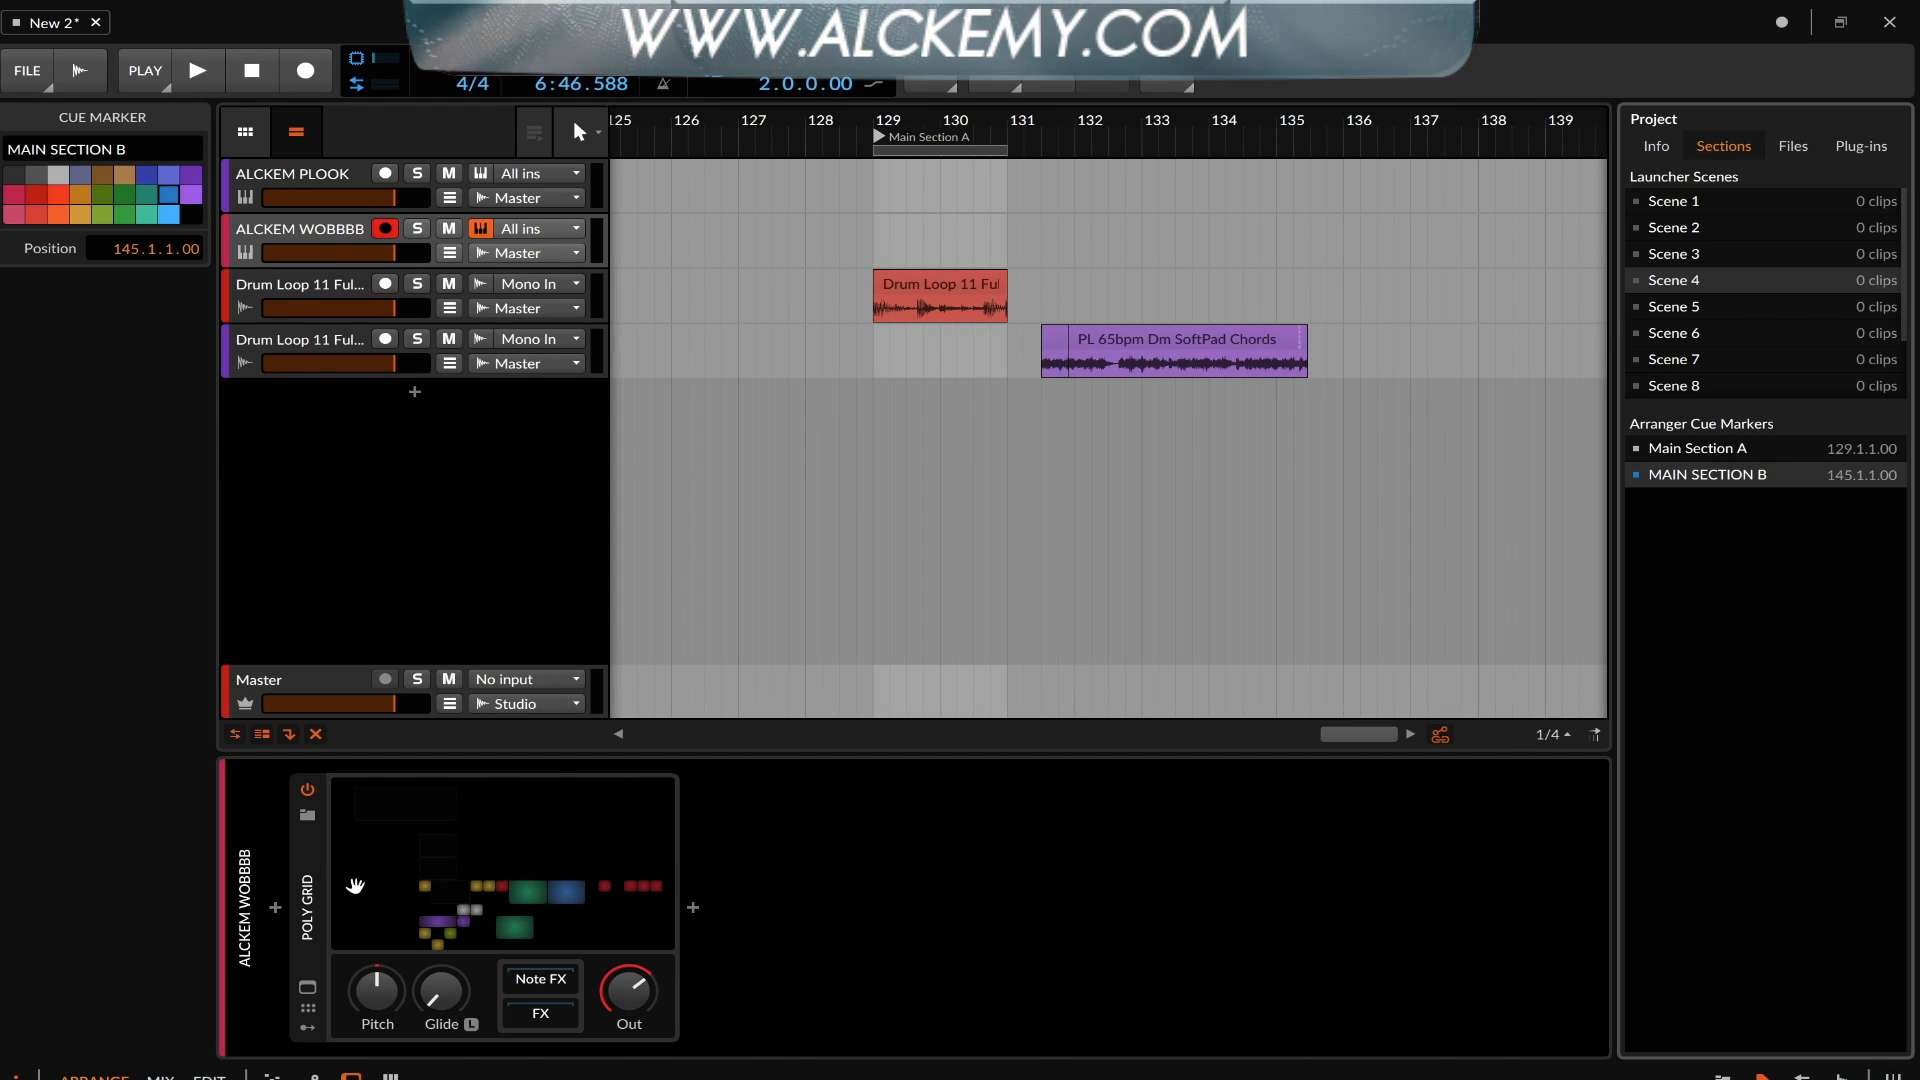
Collapse the Poly Grid device on the ALCKEM WOBBBB track and select the track holding the SoftPad Chords clips
left_click(315, 844)
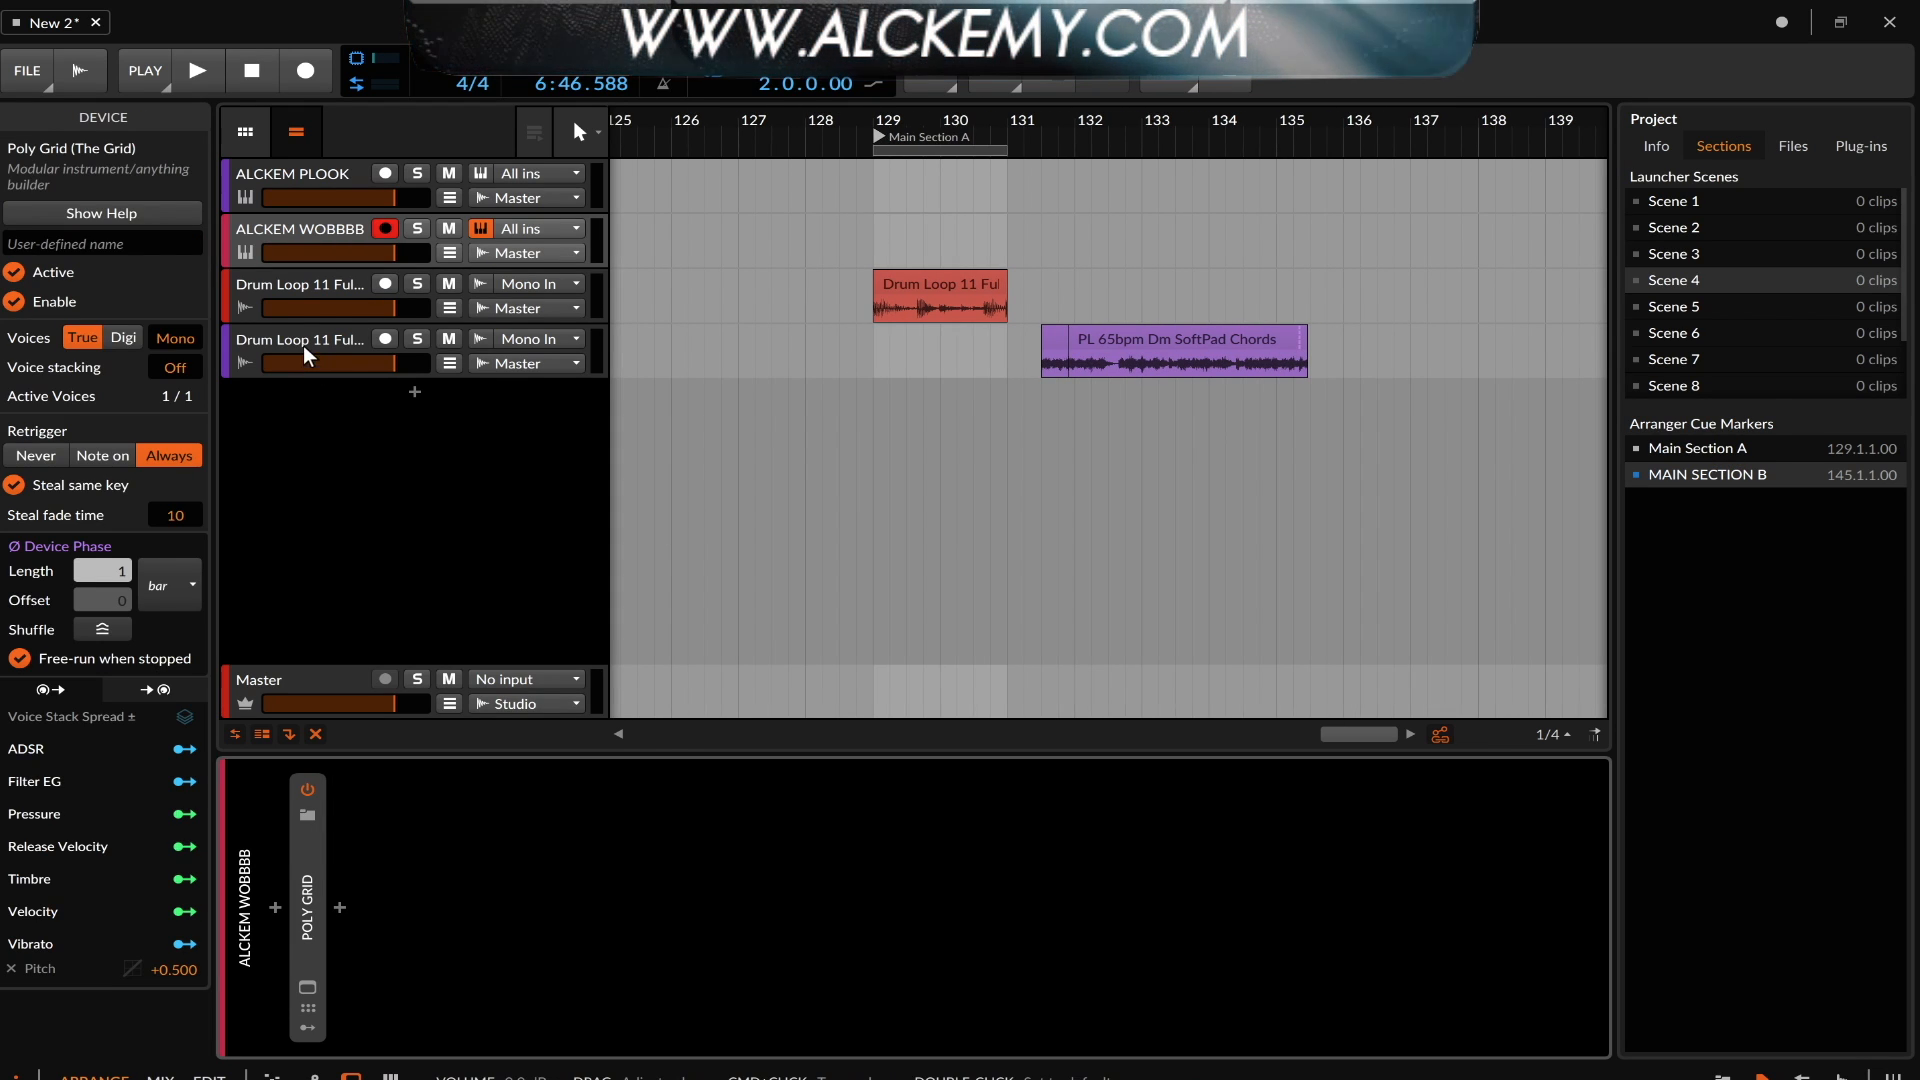
left_click(301, 341)
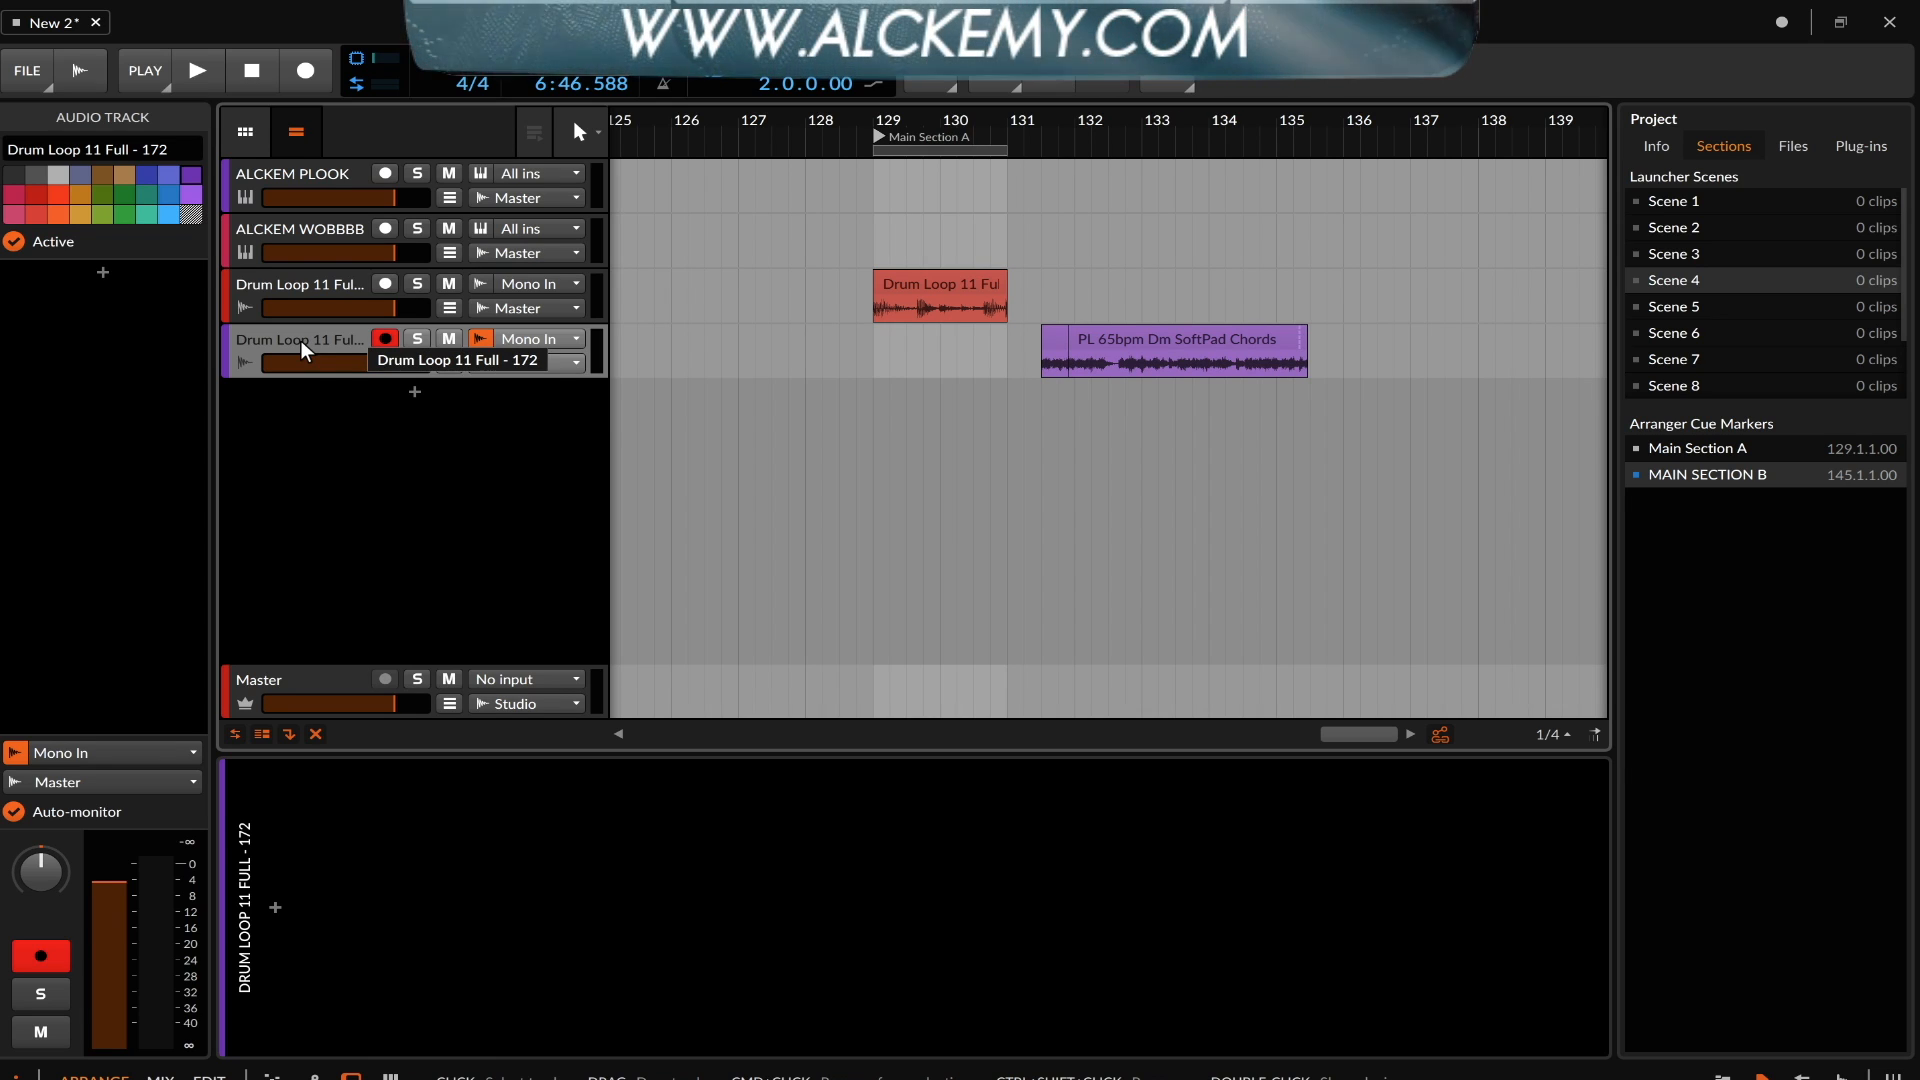